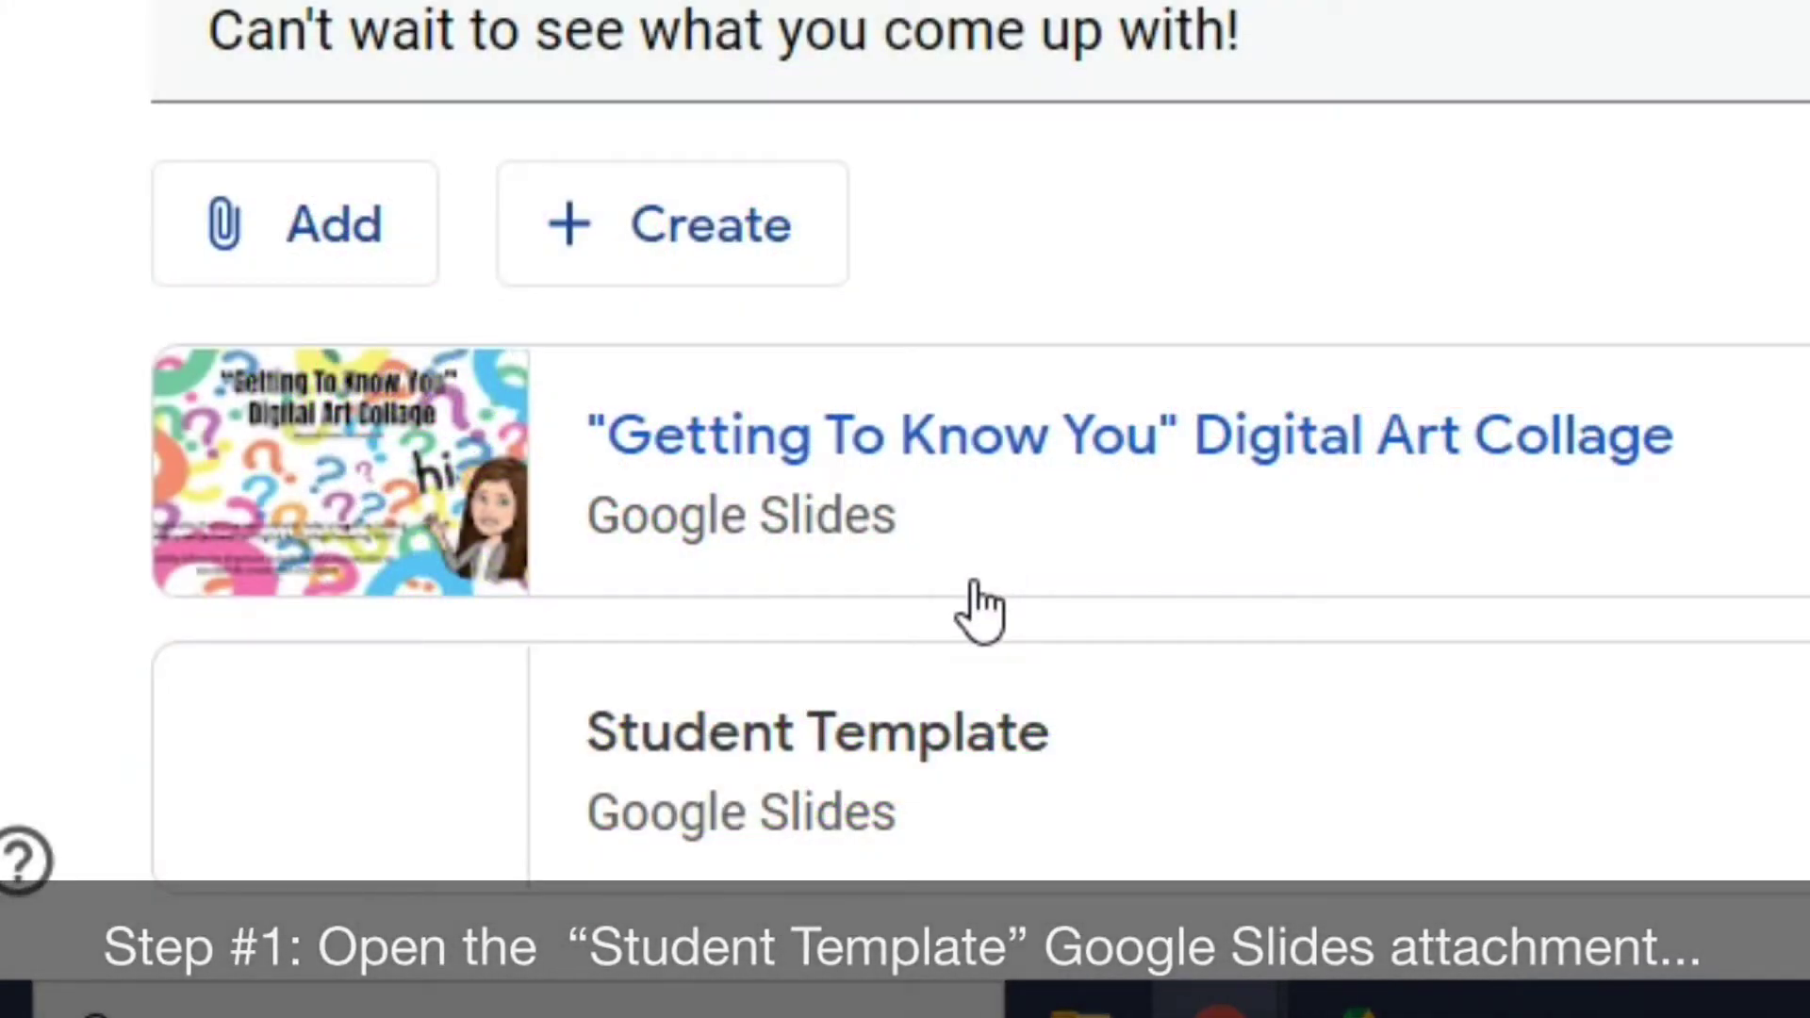
Open the Student Template and change its title to the student's first and last name.
click(877, 754)
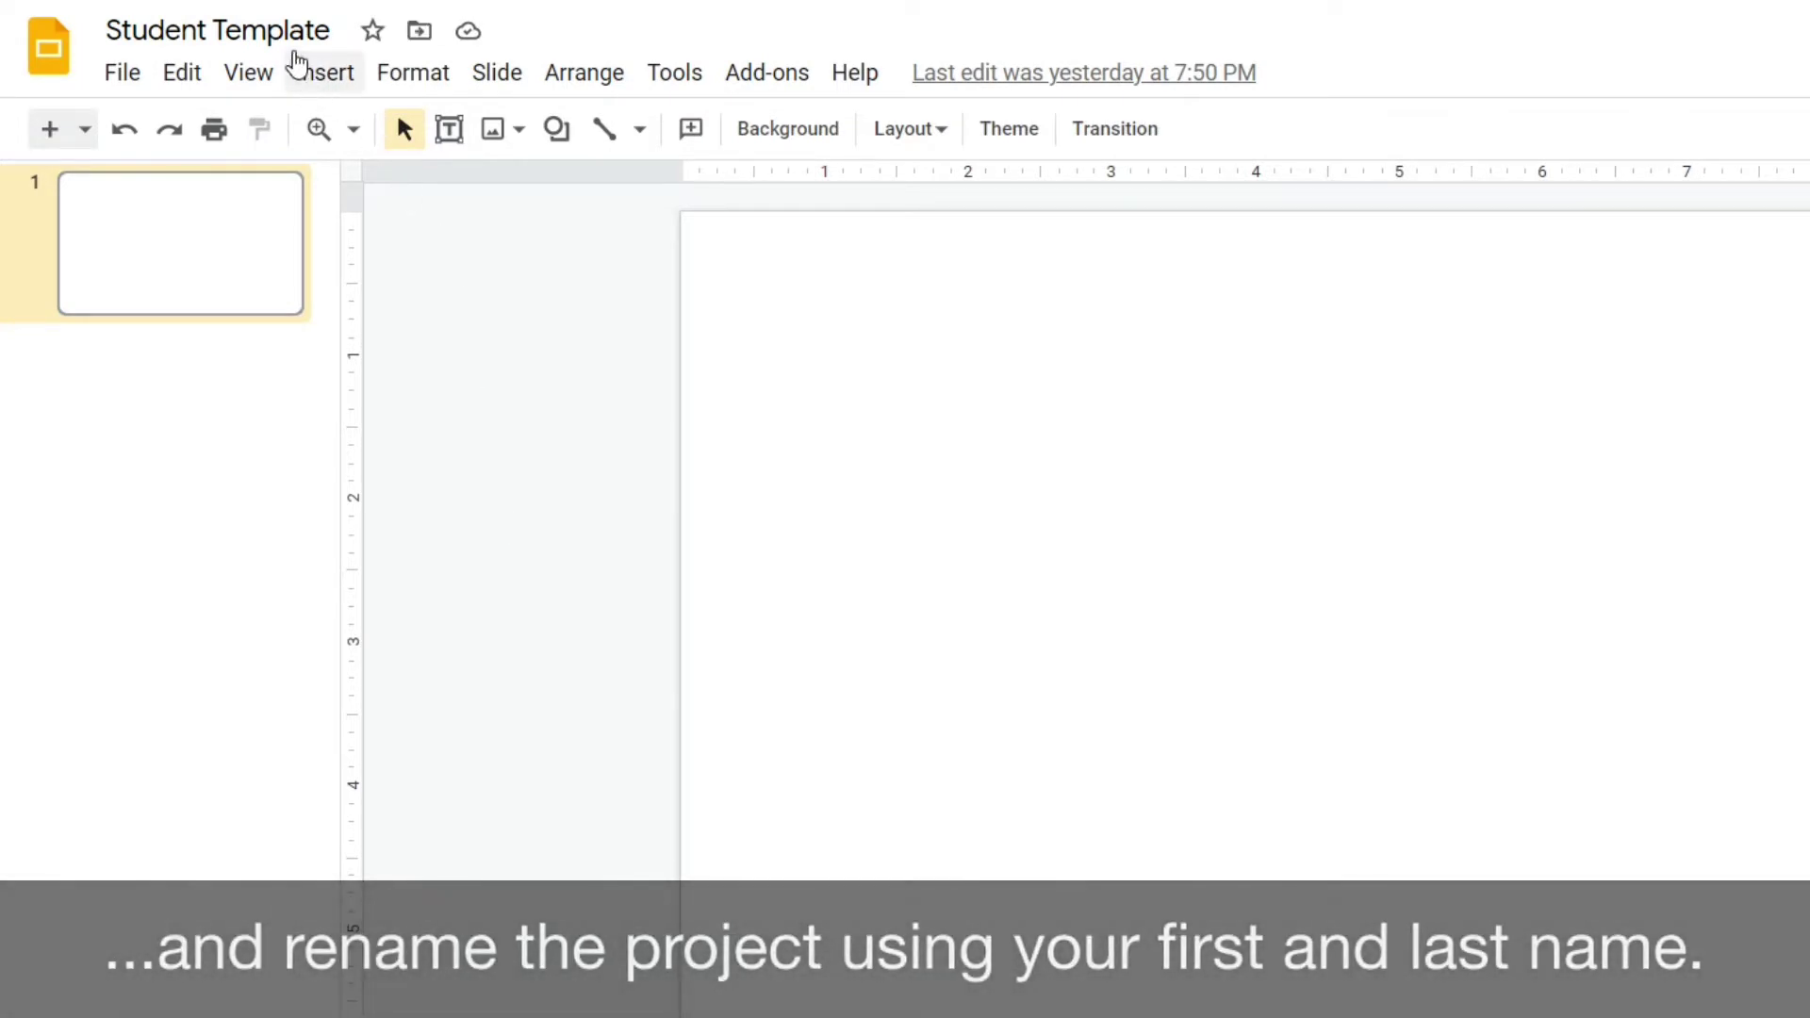
click(279, 30)
double_click(278, 30)
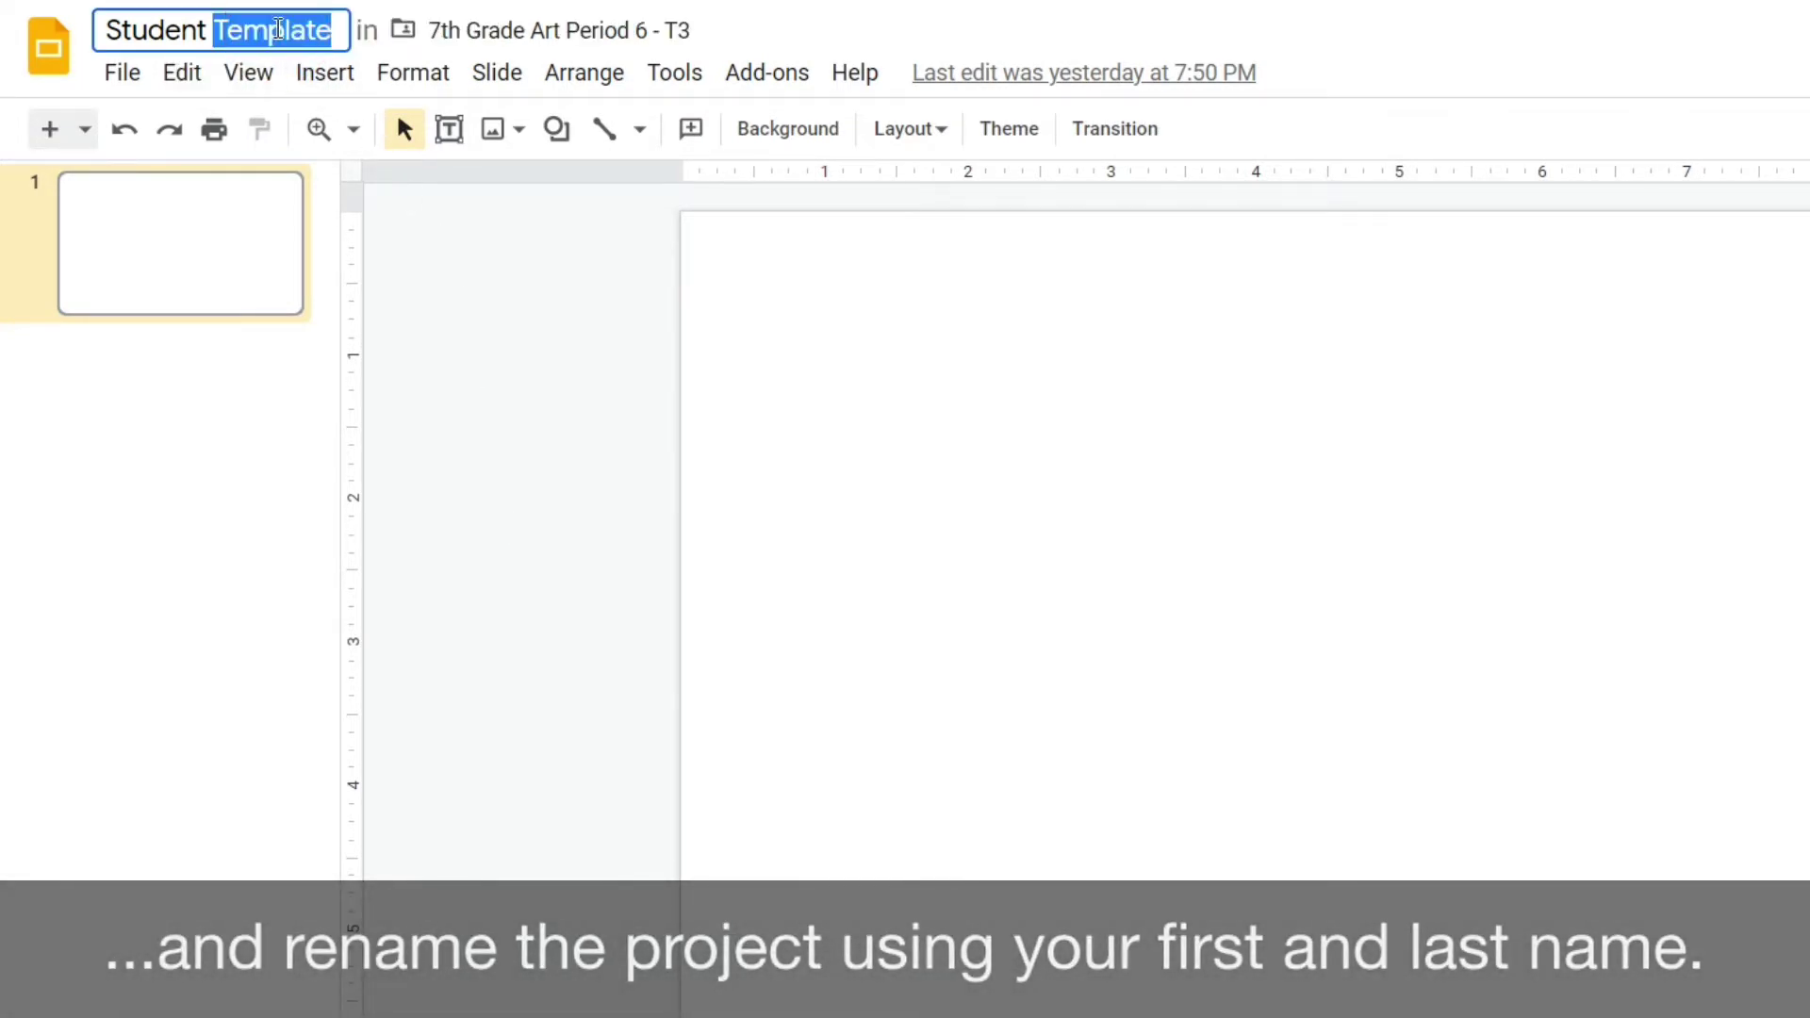
key(BackSpace)
key(BackSpace)
key(BackSpace)
key(BackSpace)
key(BackSpace)
key(BackSpace)
key(BackSpace)
key(BackSpace)
key(BackSpace)
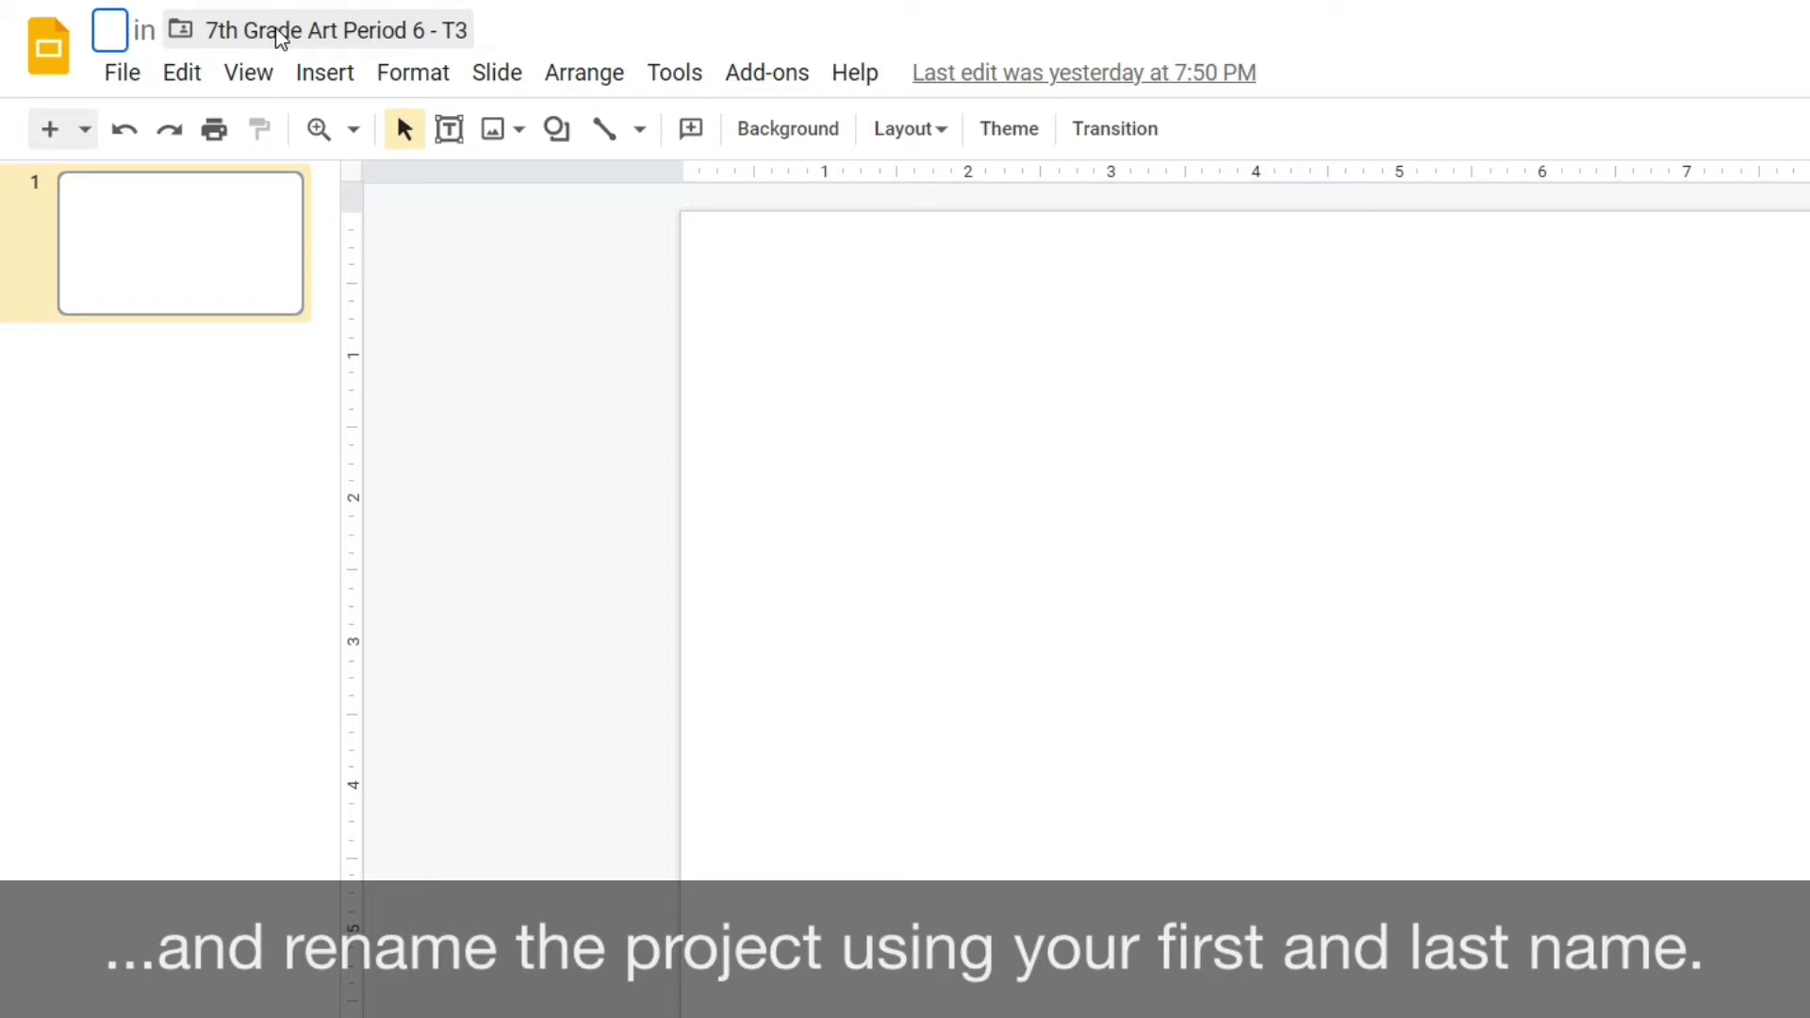
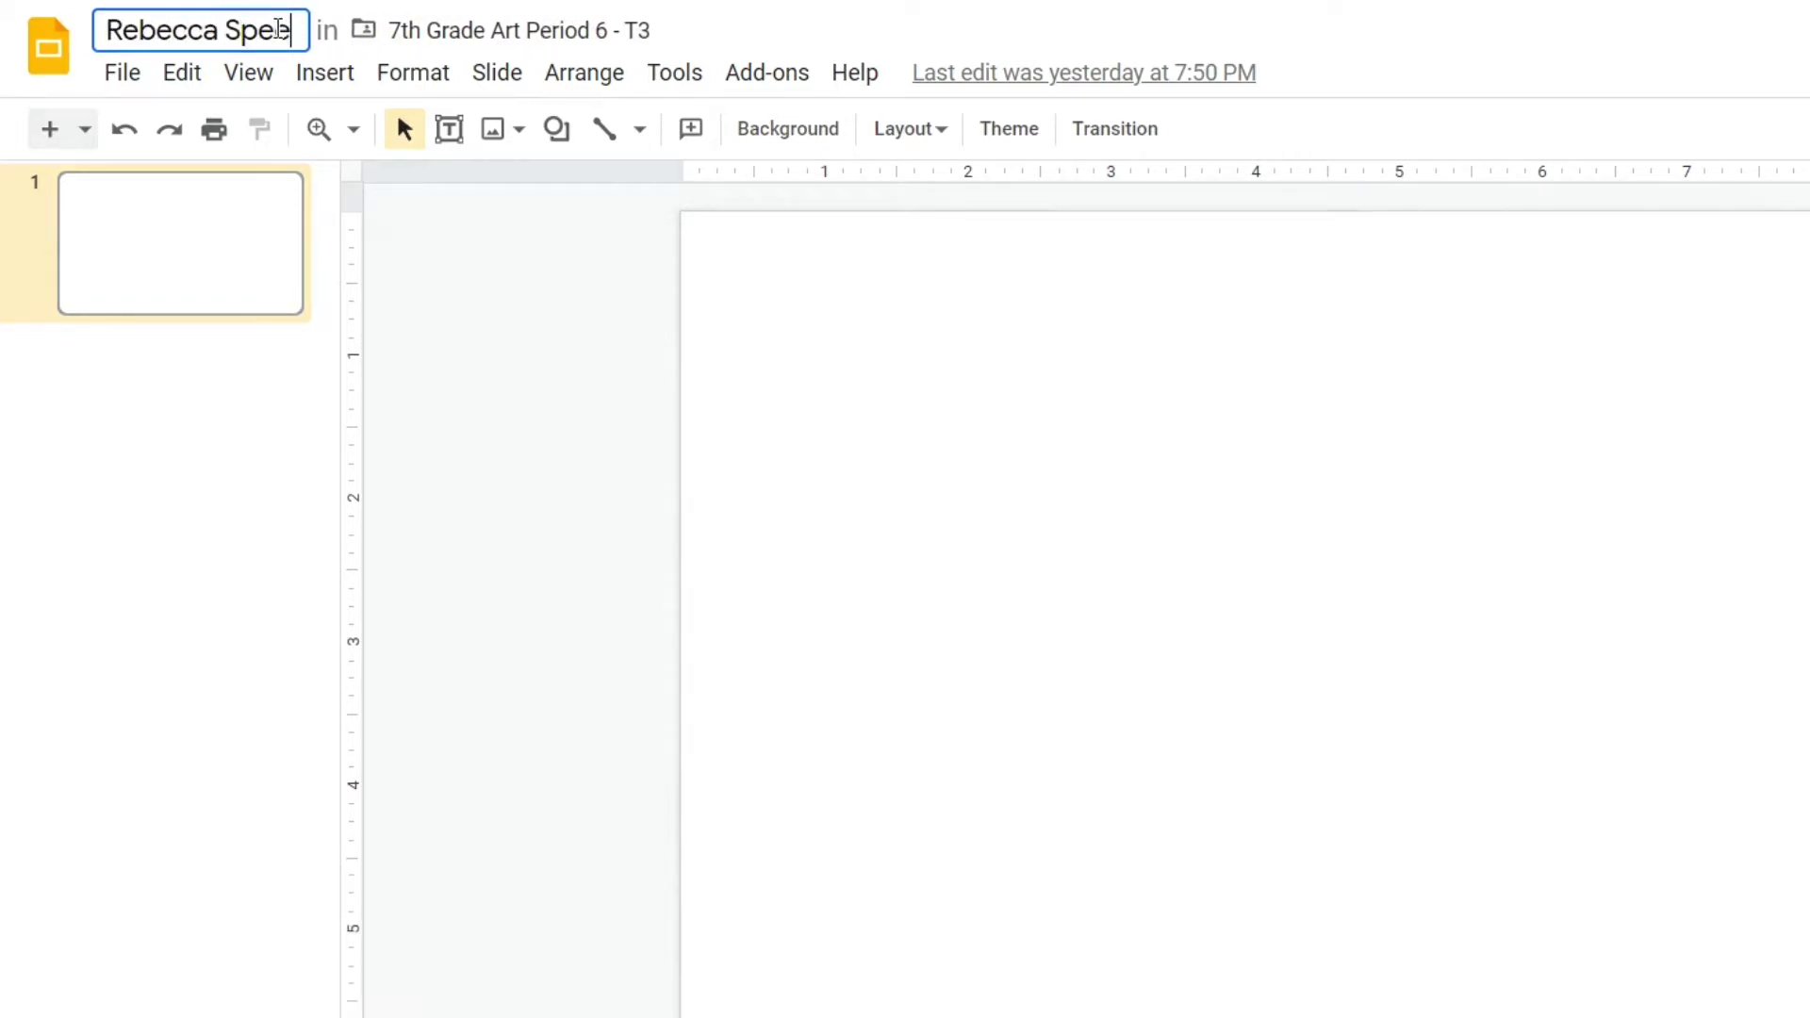
click(848, 411)
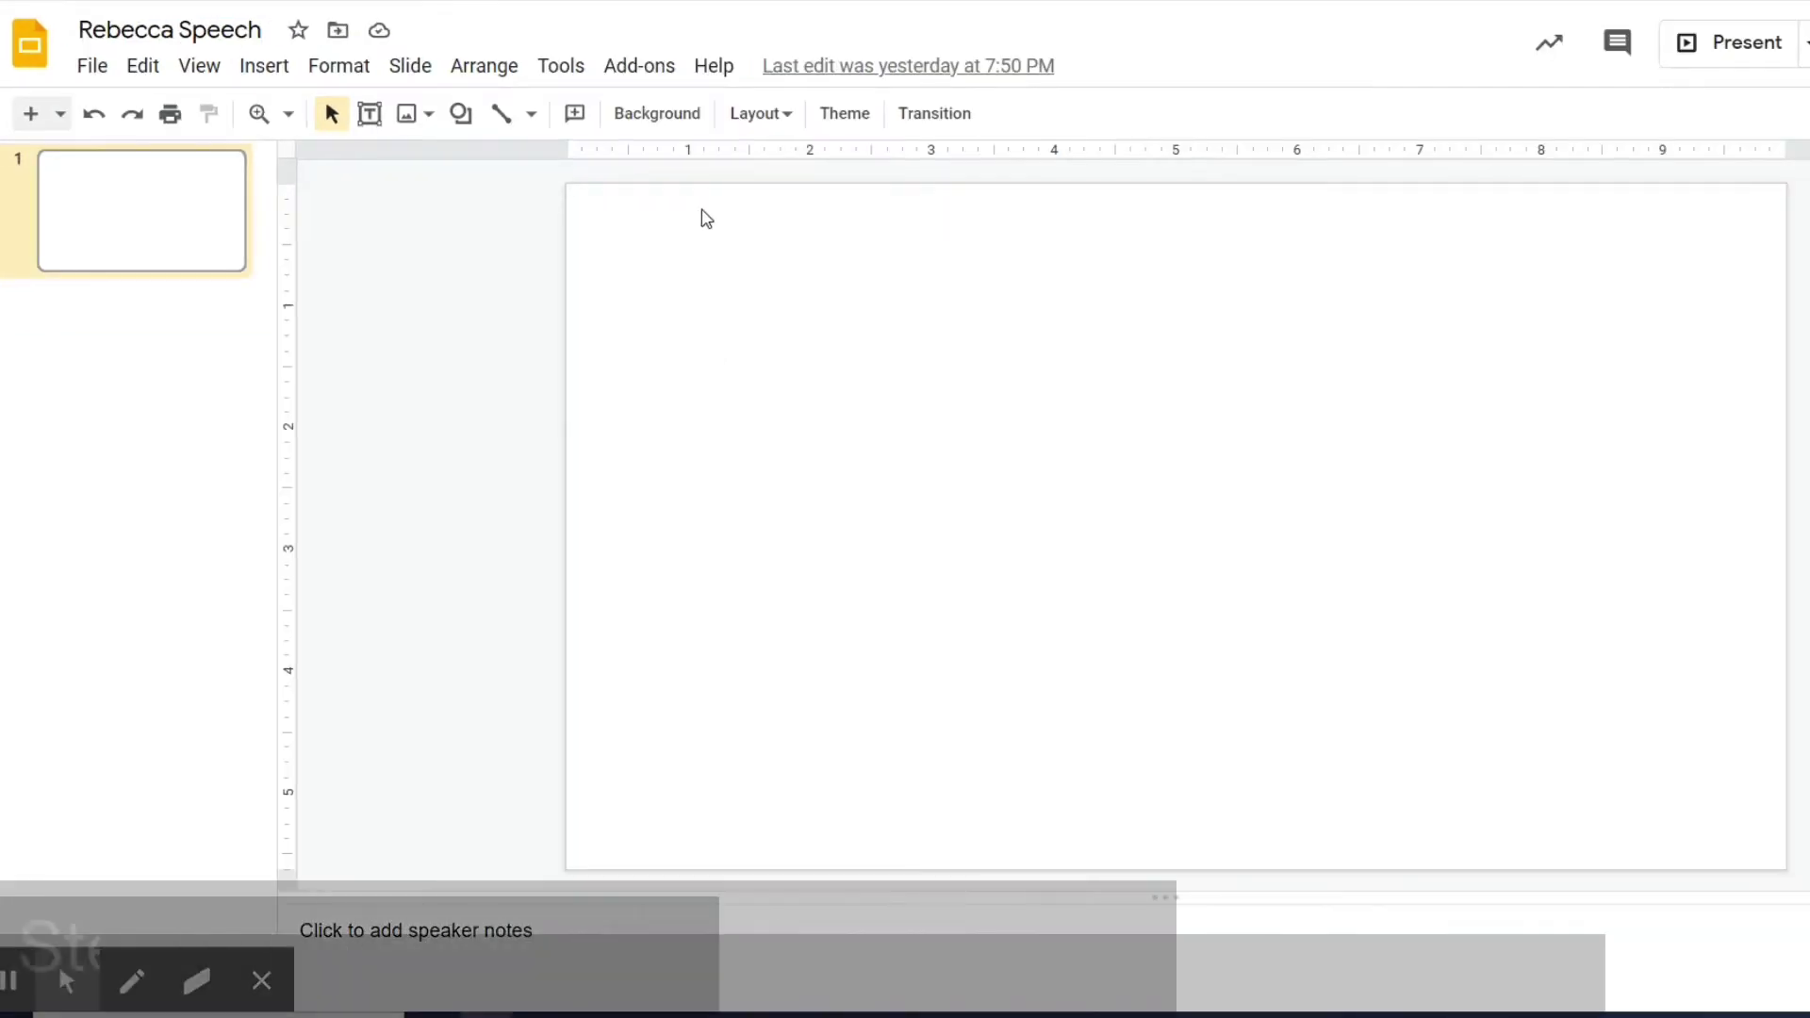
Set the slide background colour to the bright purple swatch and apply it.
click(690, 134)
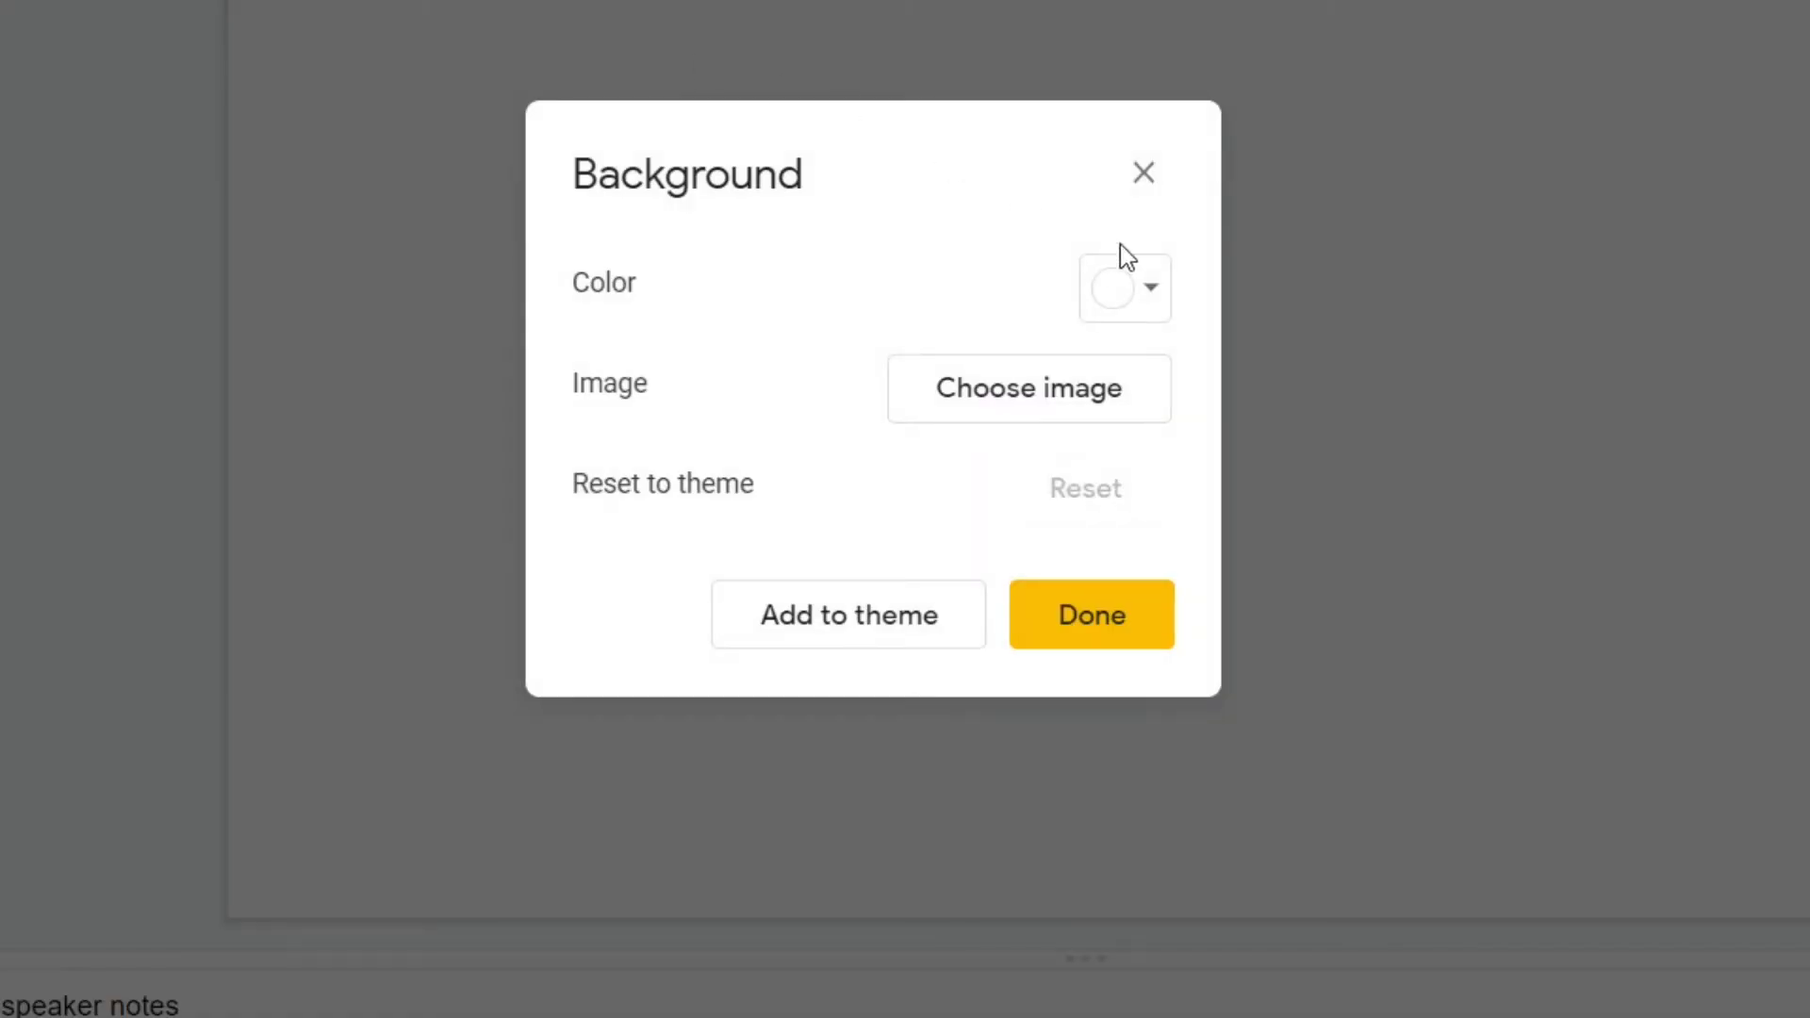
click(1151, 293)
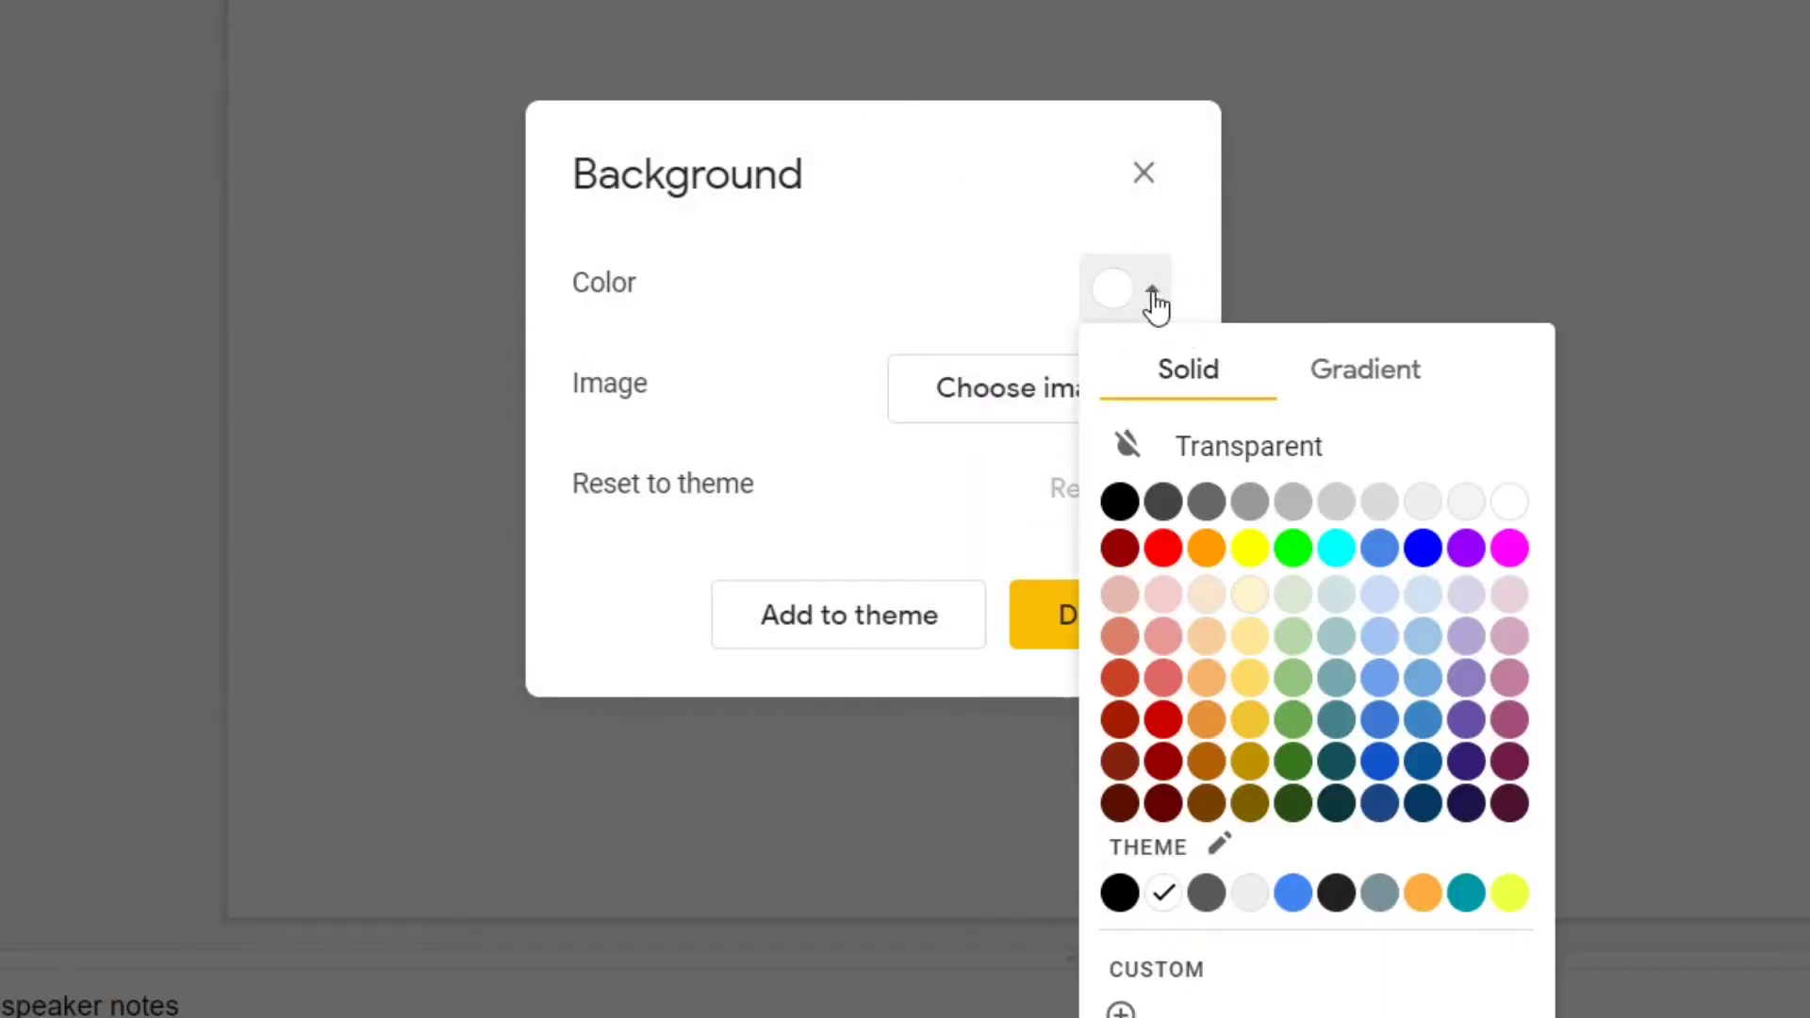
click(1467, 551)
click(1152, 624)
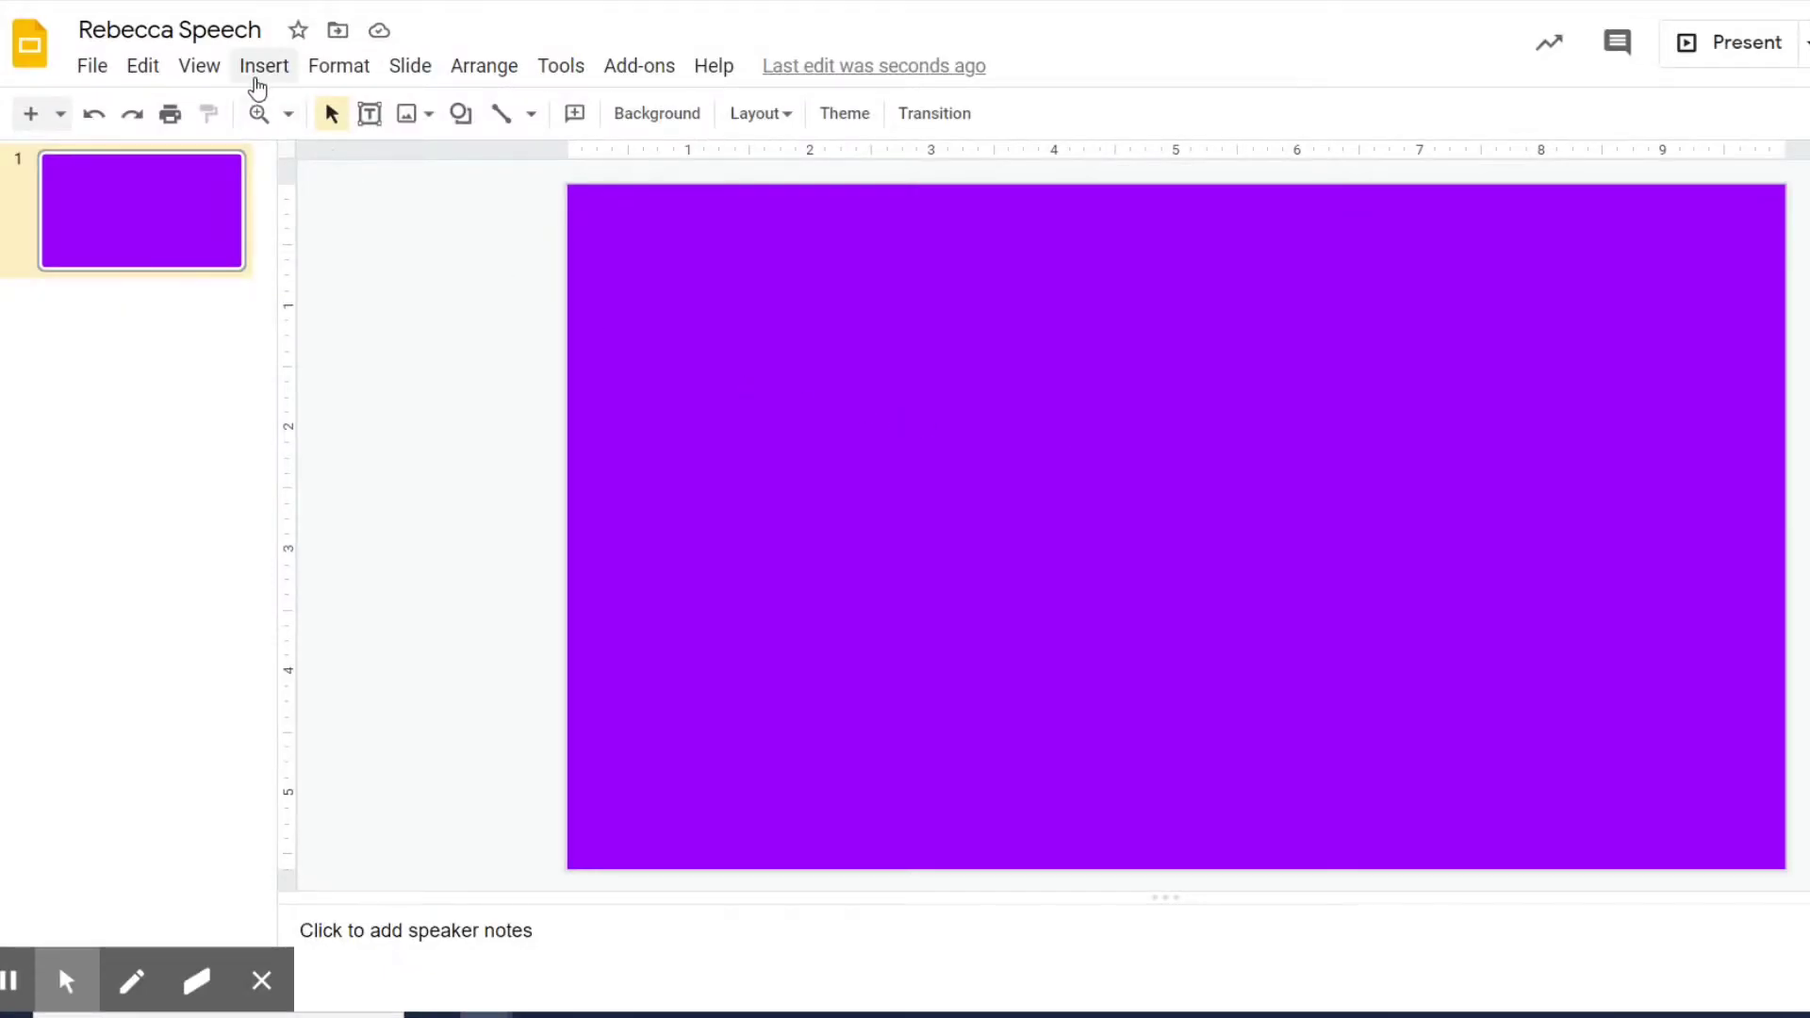
click(256, 66)
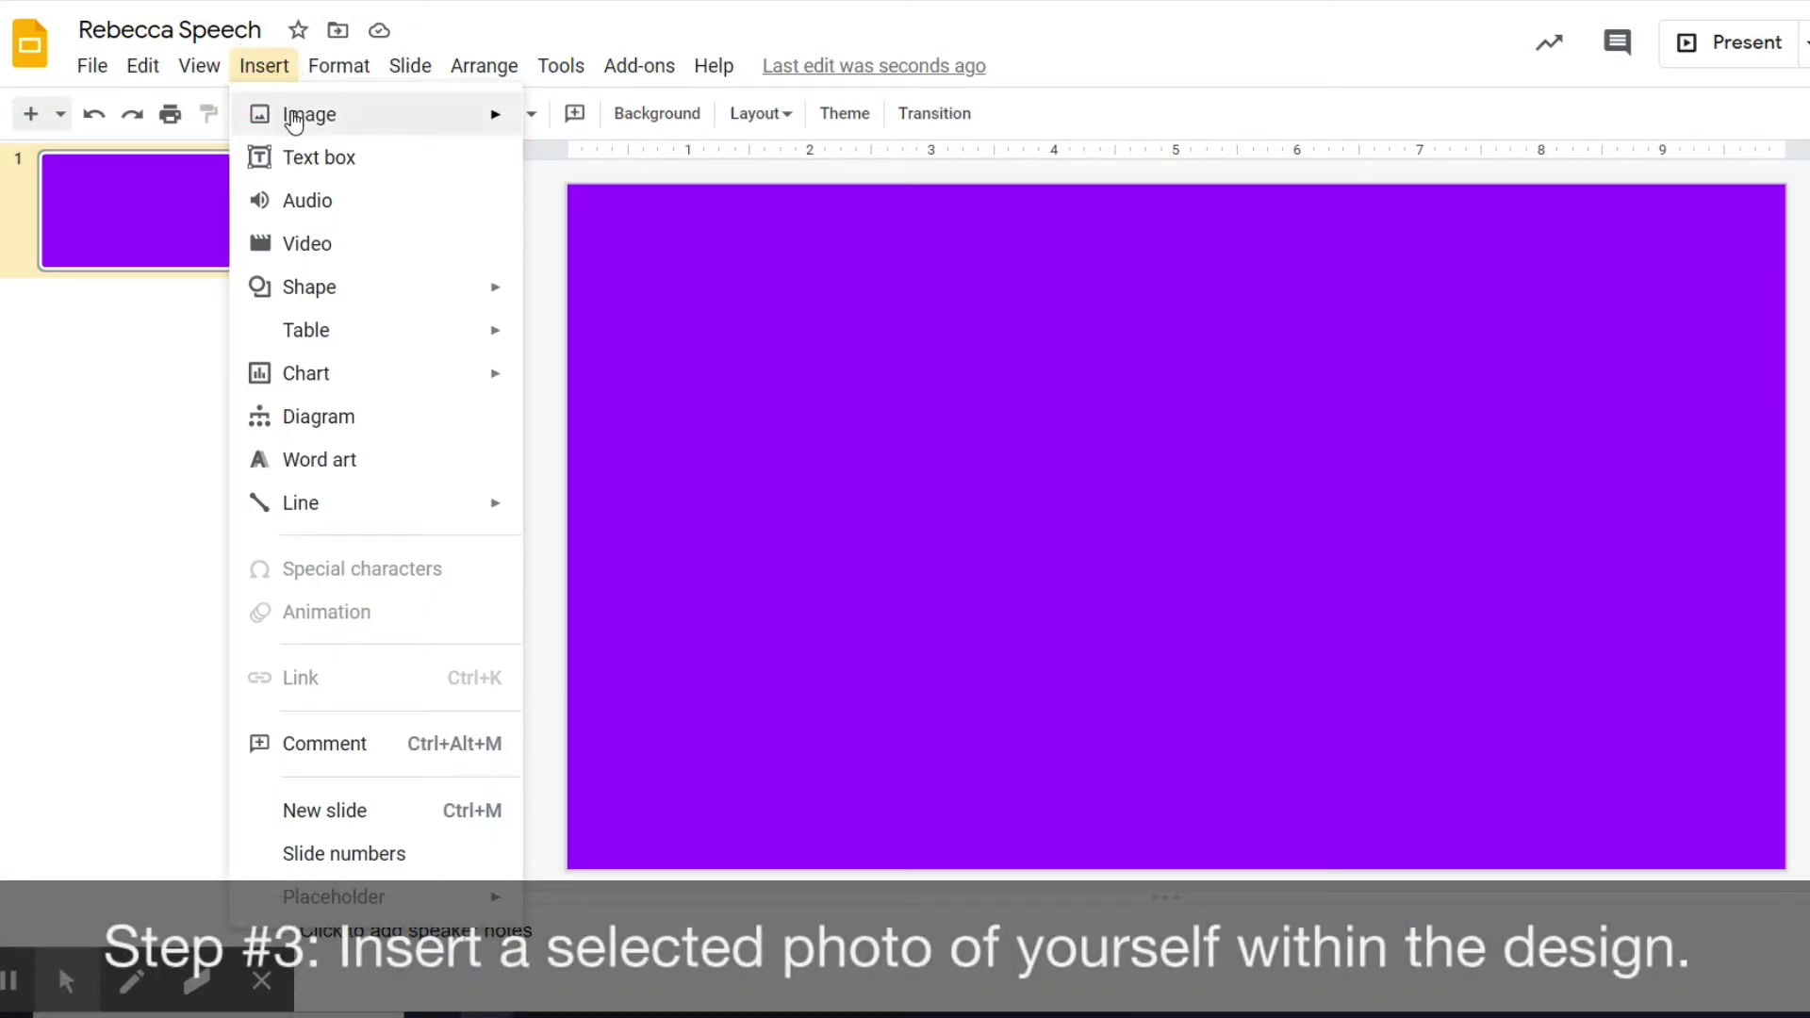
Upload the IMG-7164 photo from the Downloads folder onto the slide.
mouse_move(294, 121)
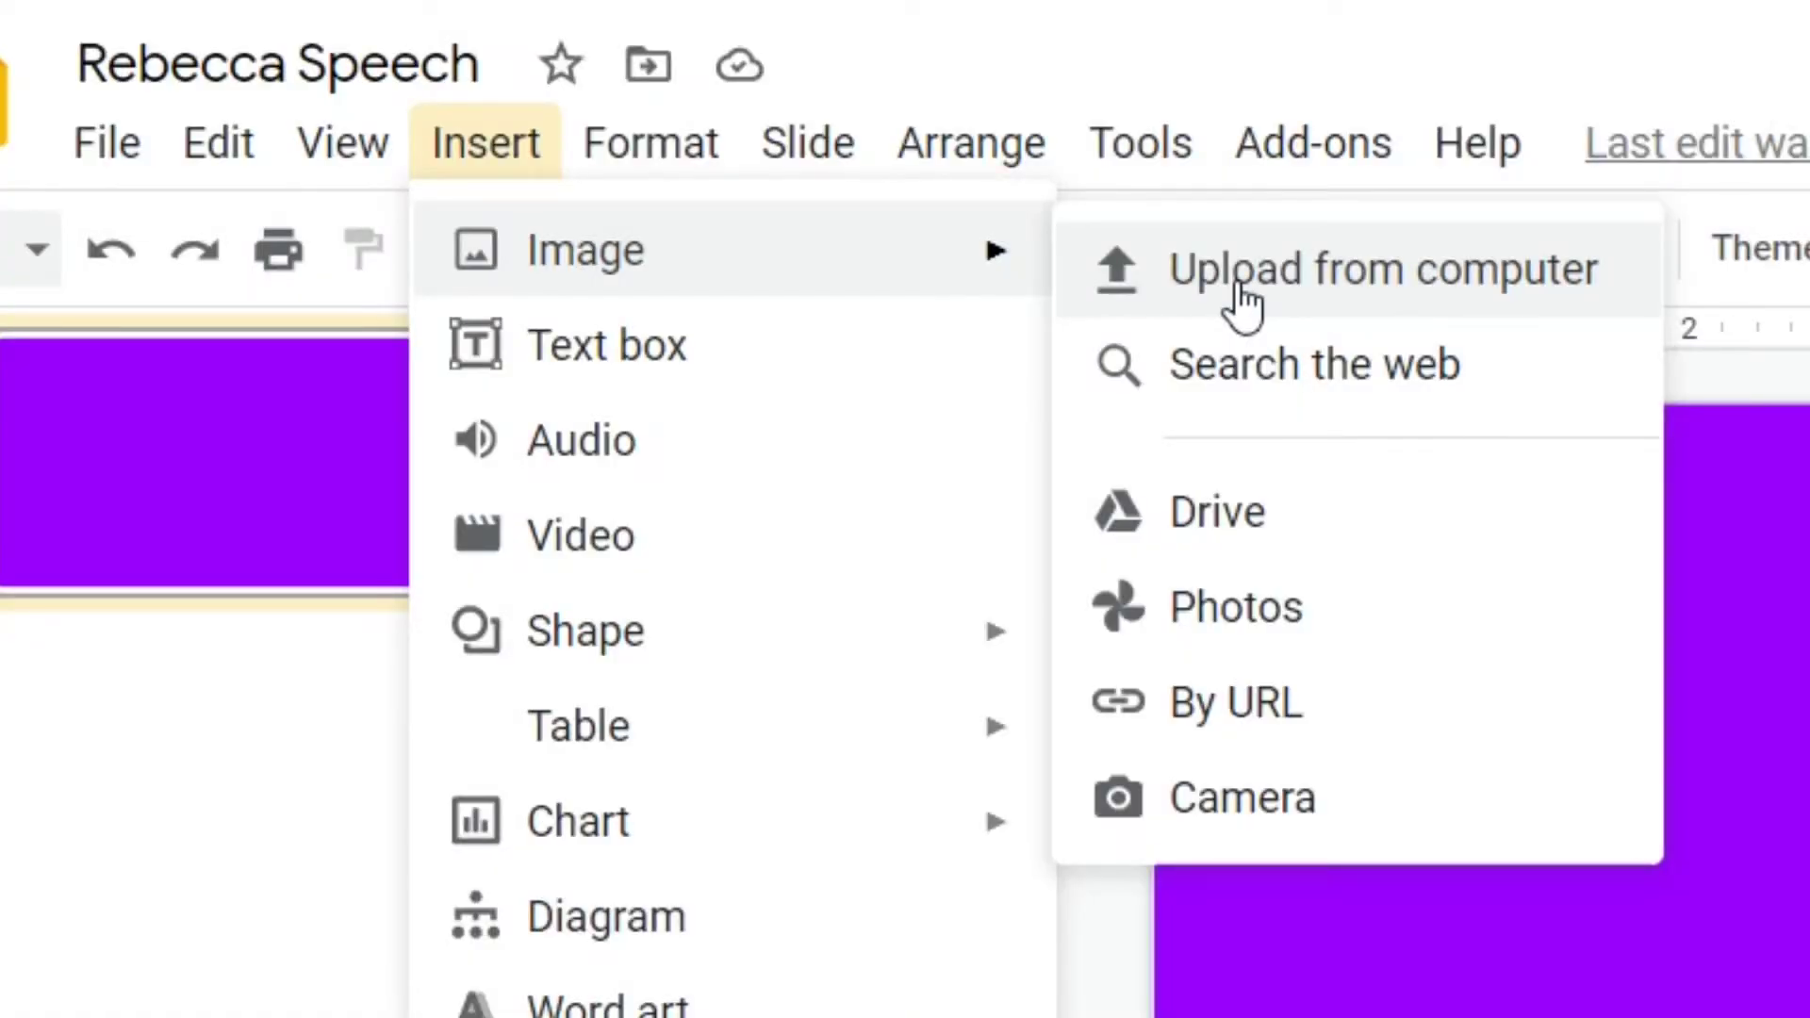
click(1242, 300)
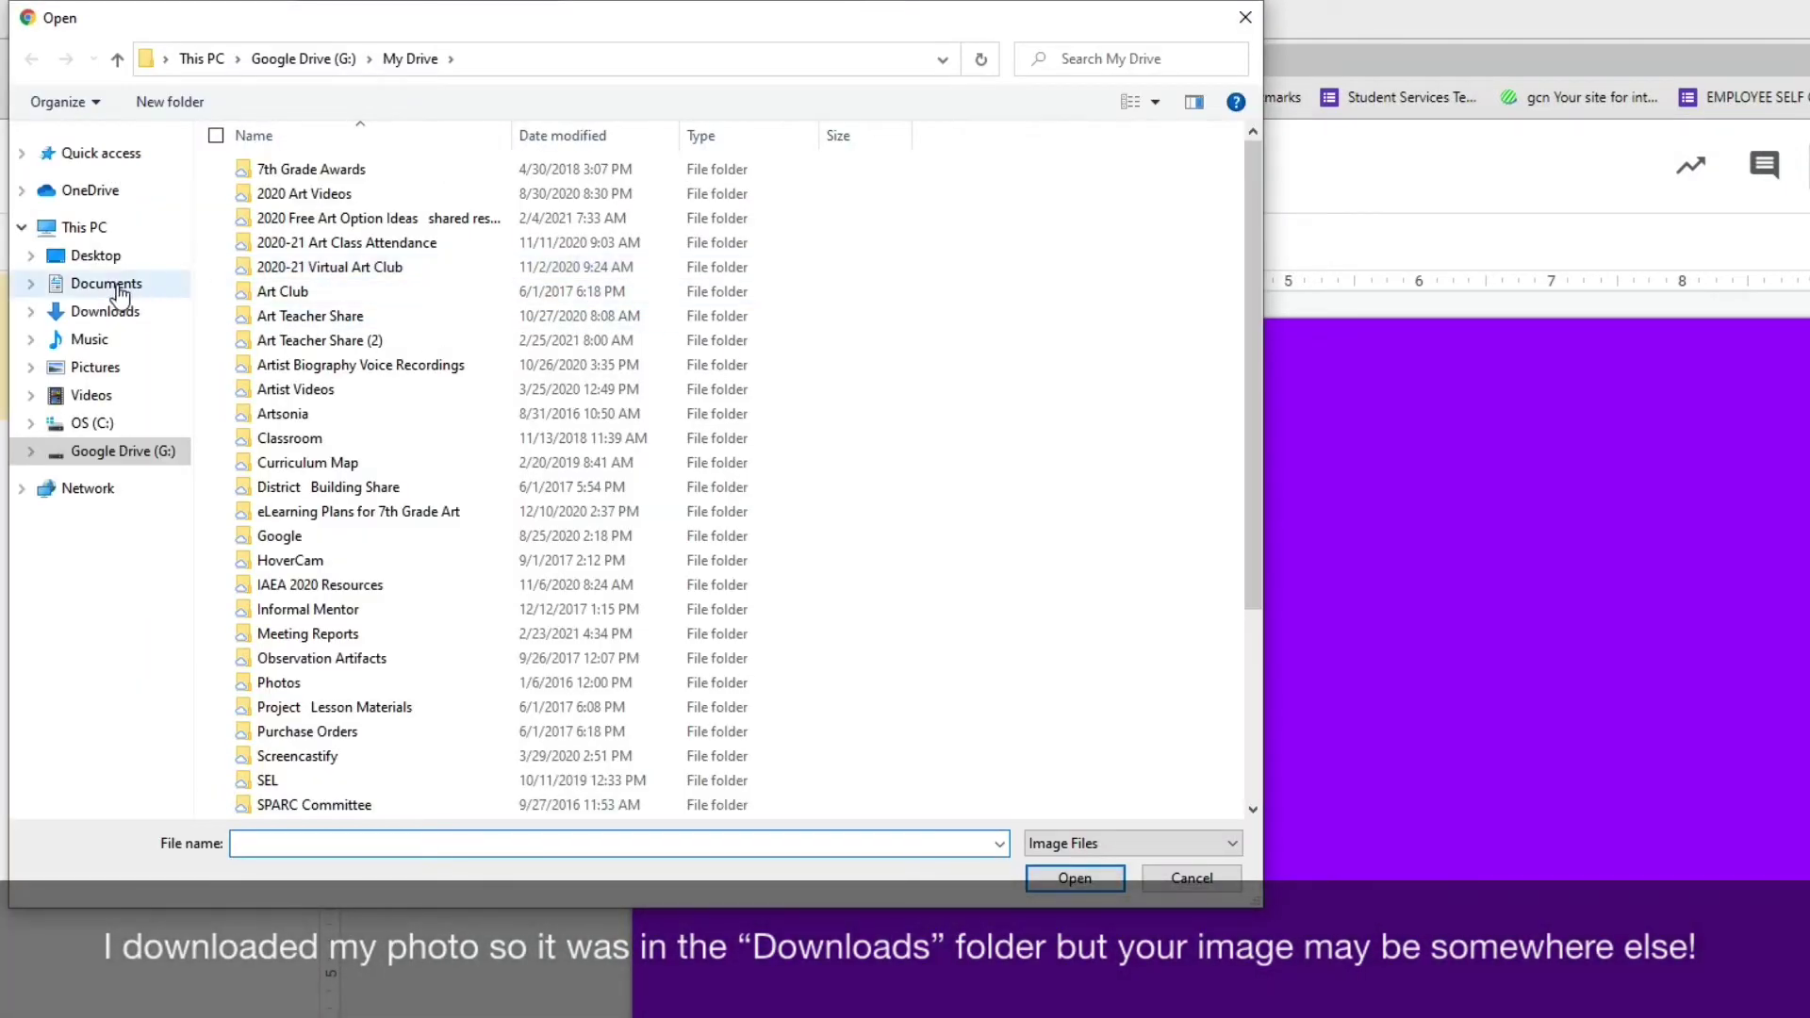
click(110, 315)
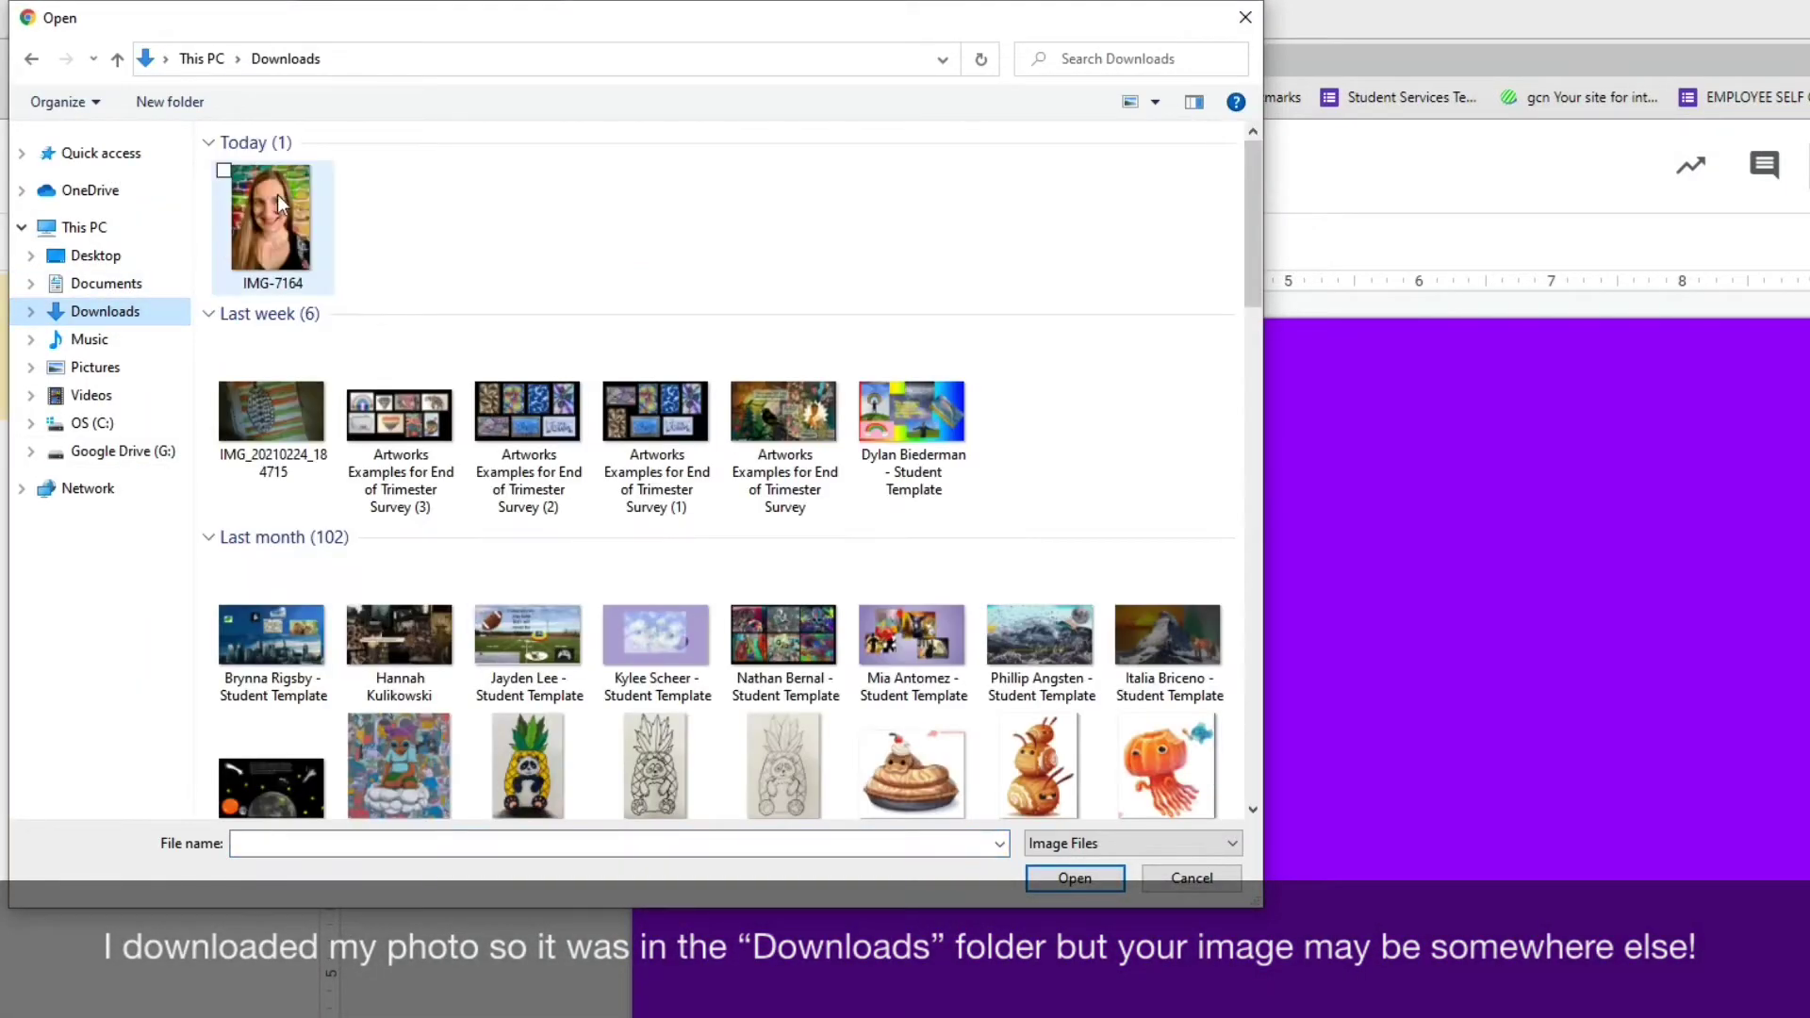
click(278, 219)
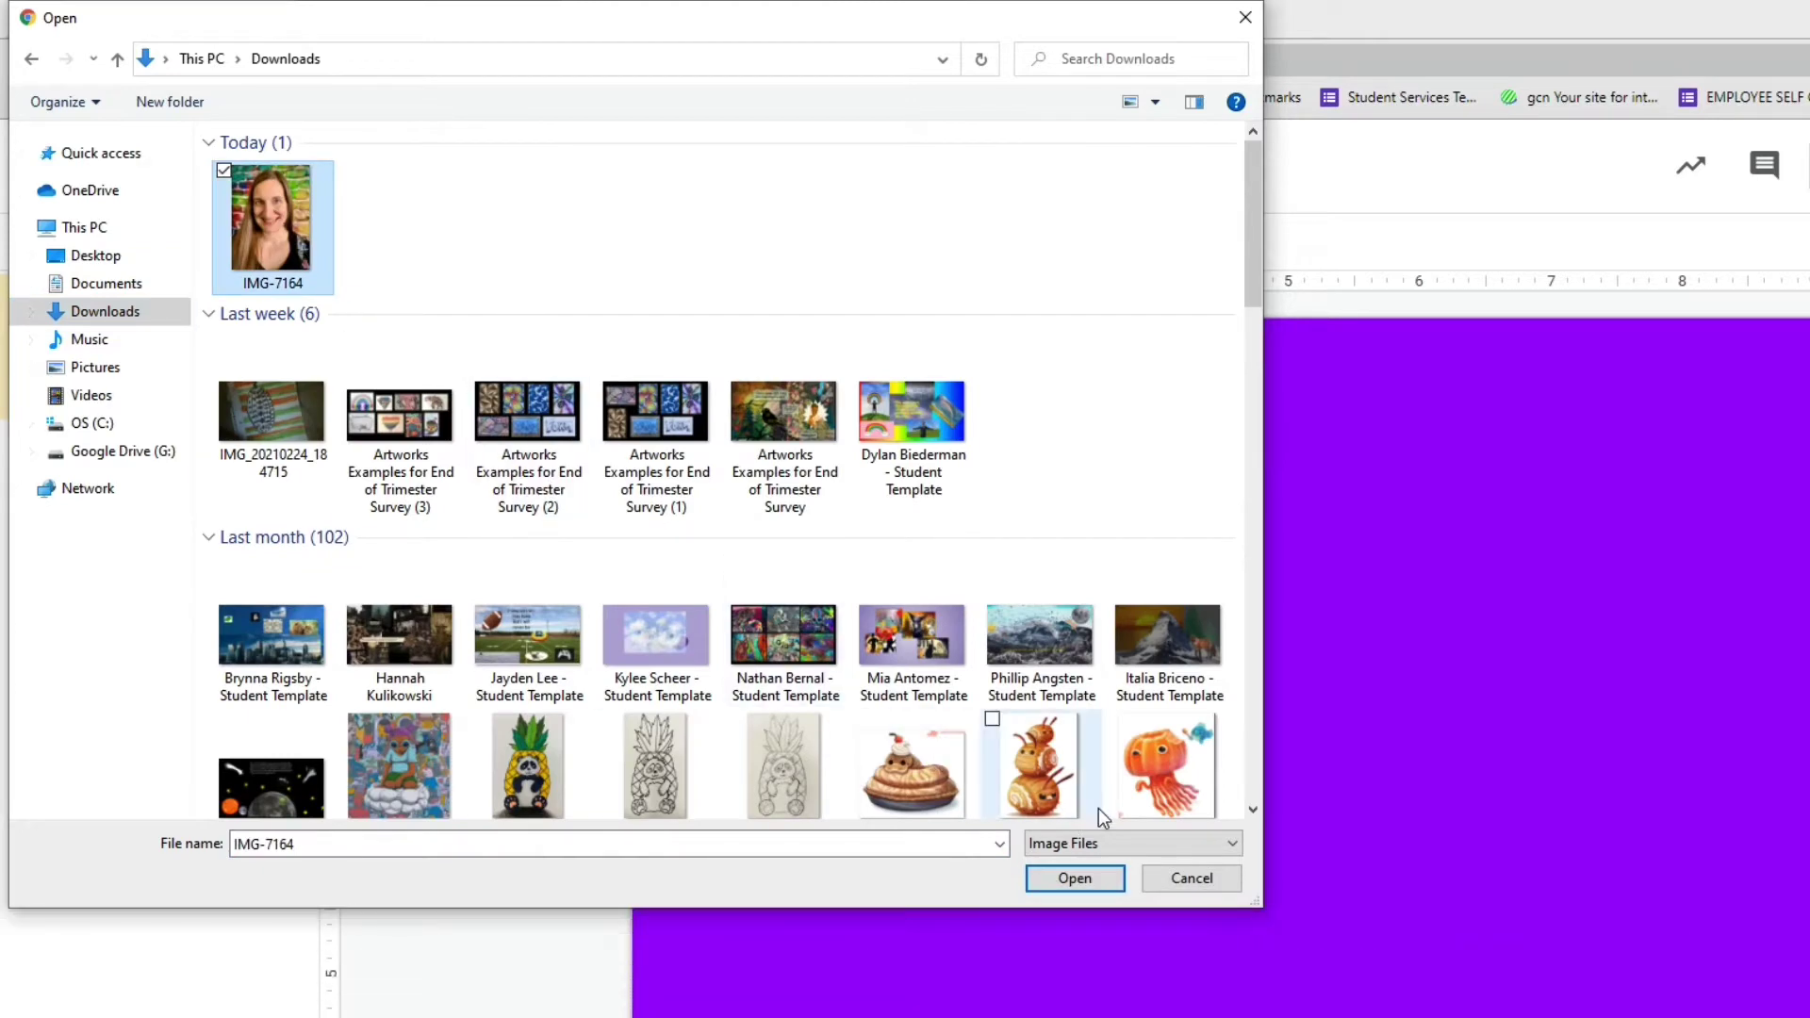
click(1090, 878)
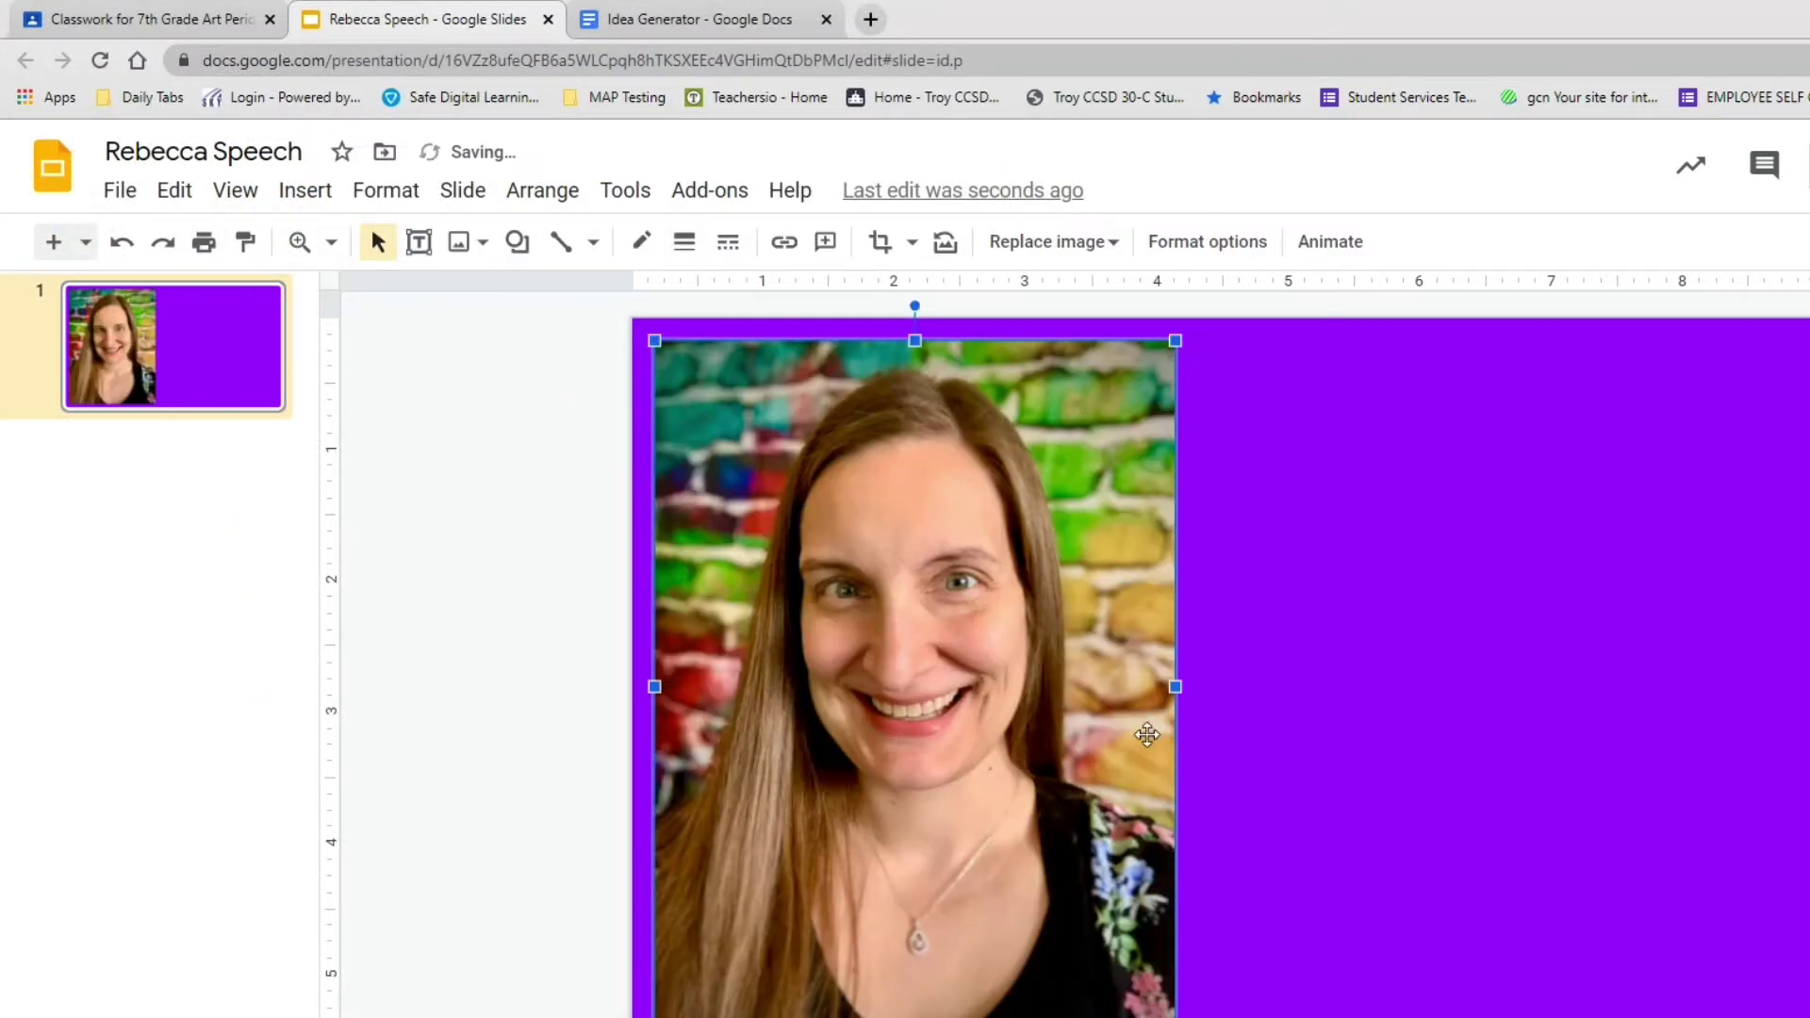
Shrink the portrait photo and centre it on the slide.
drag(657, 341, 891, 648)
drag(1047, 806, 1331, 643)
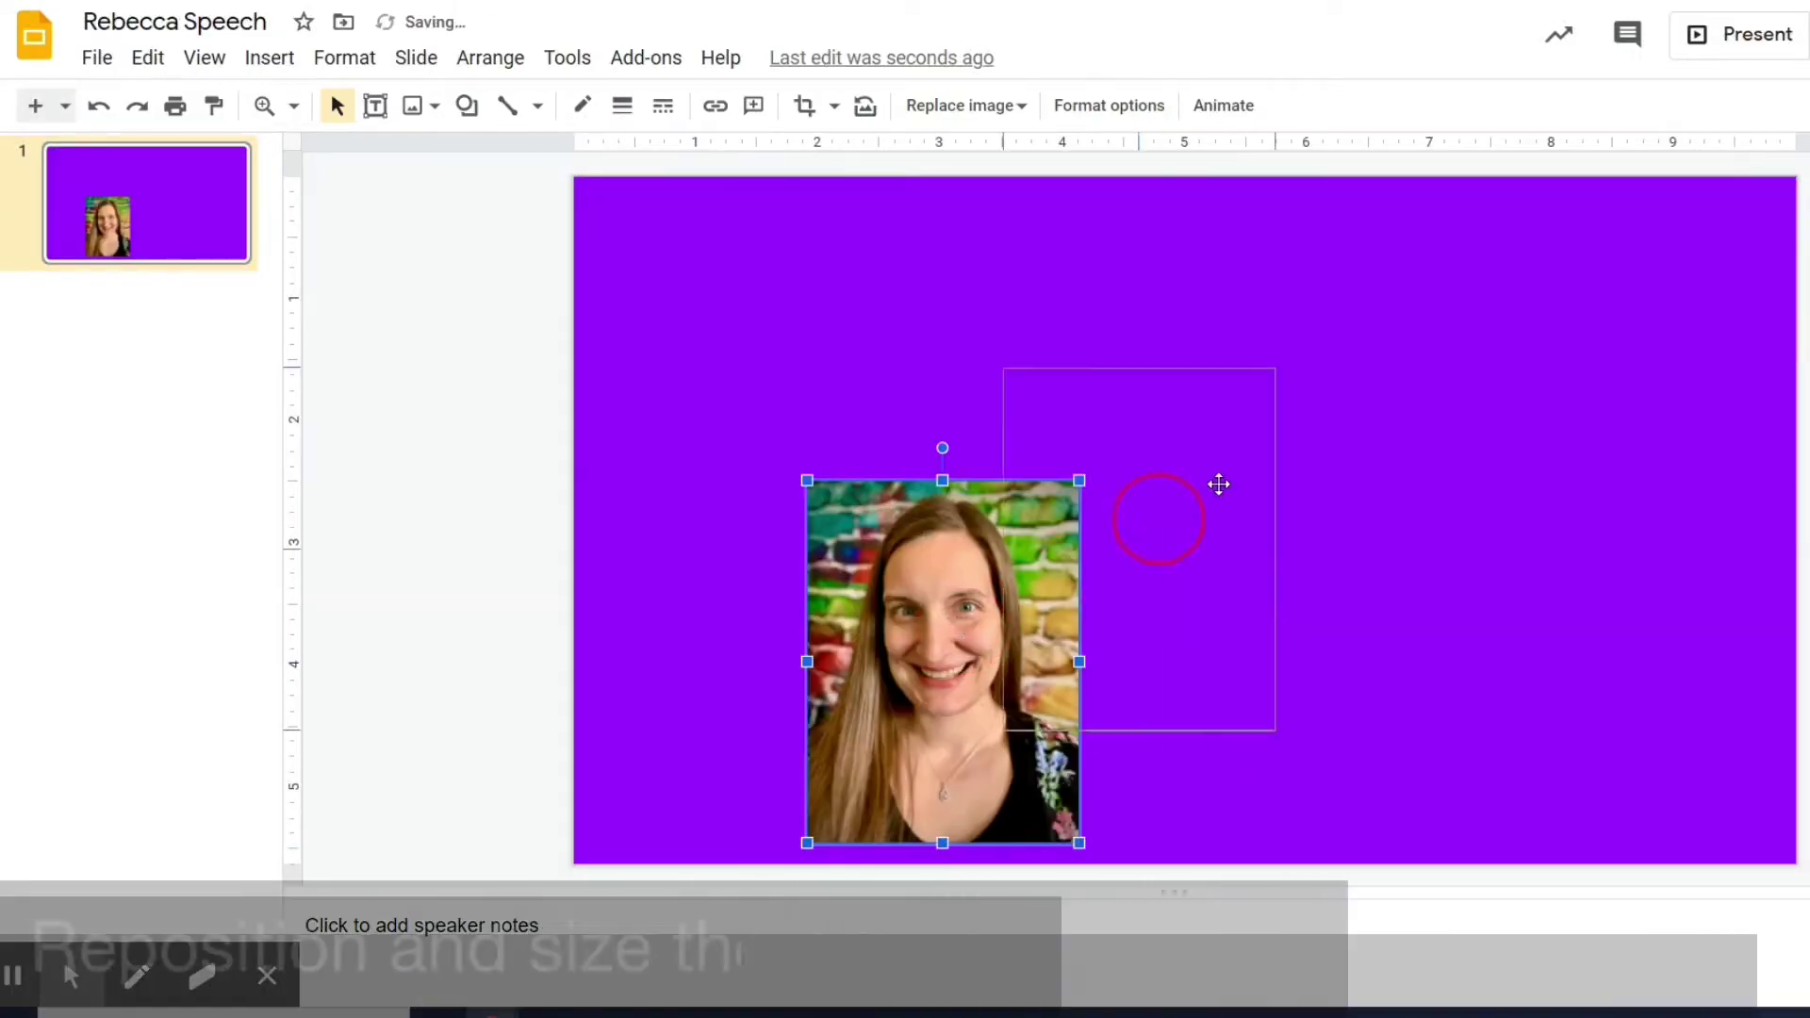
drag(1223, 479, 1216, 485)
drag(1330, 337, 1353, 307)
drag(1040, 714, 1017, 748)
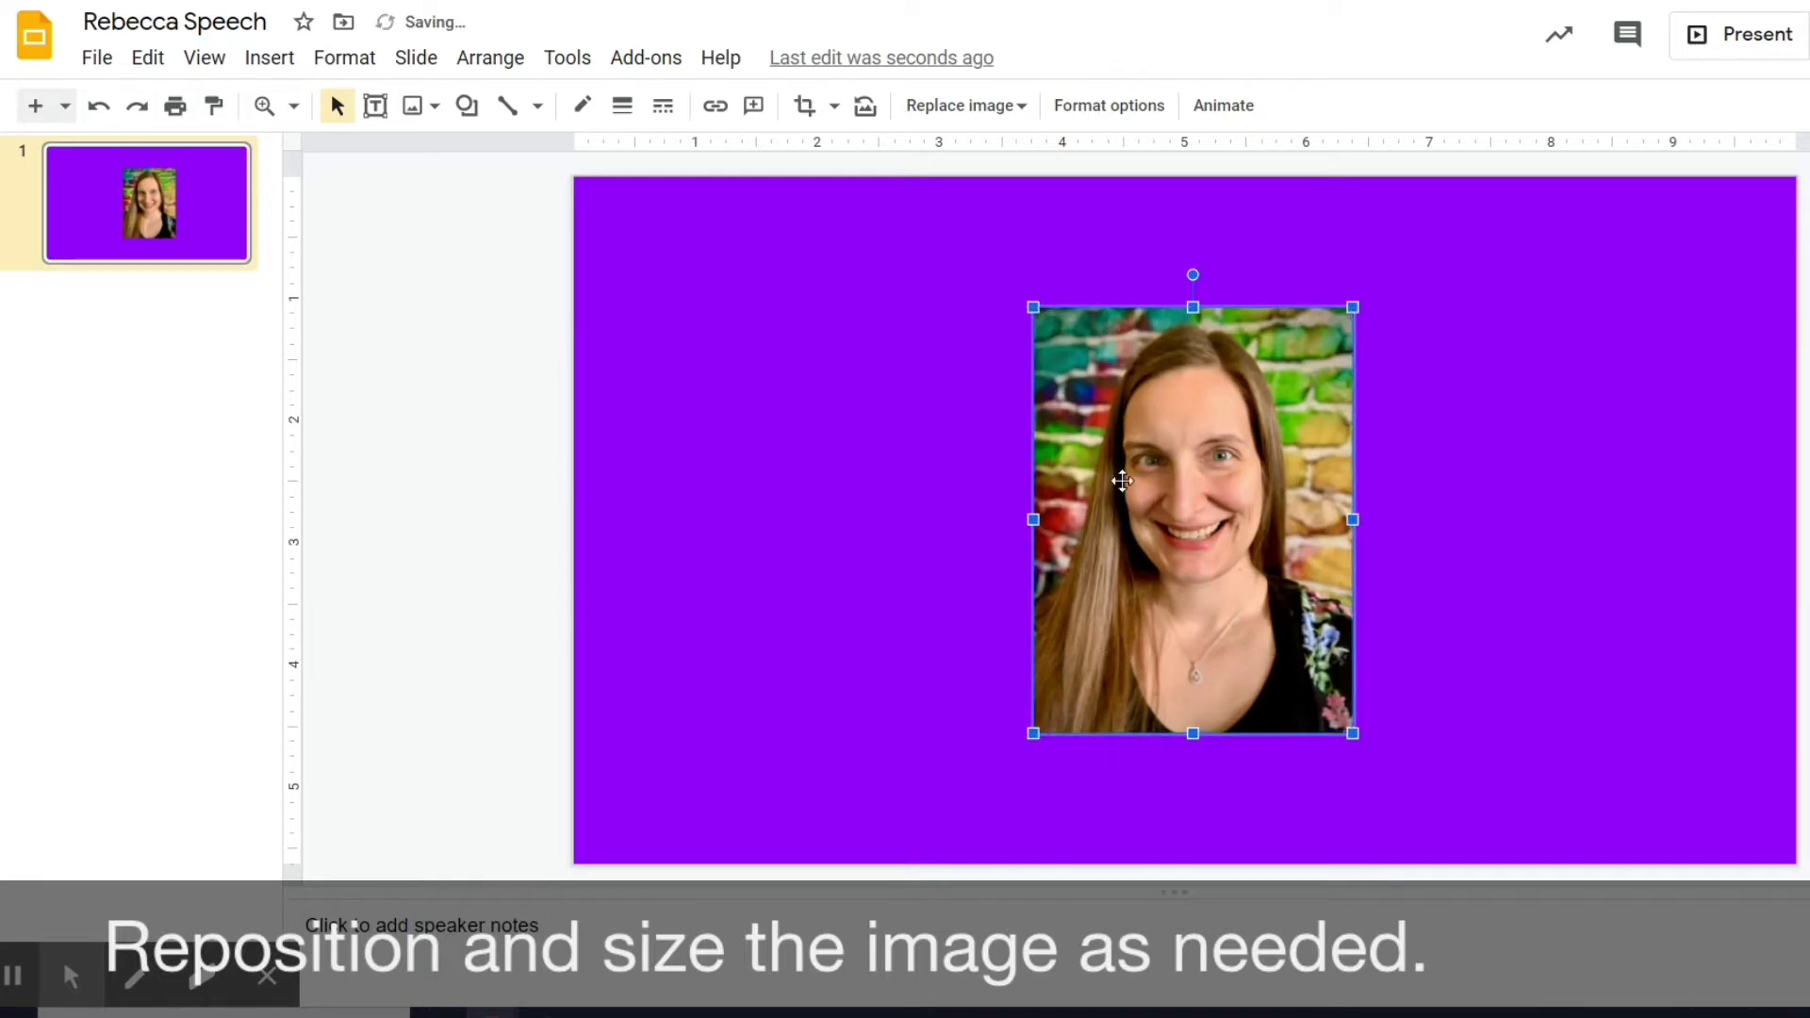
click(953, 405)
click(1179, 411)
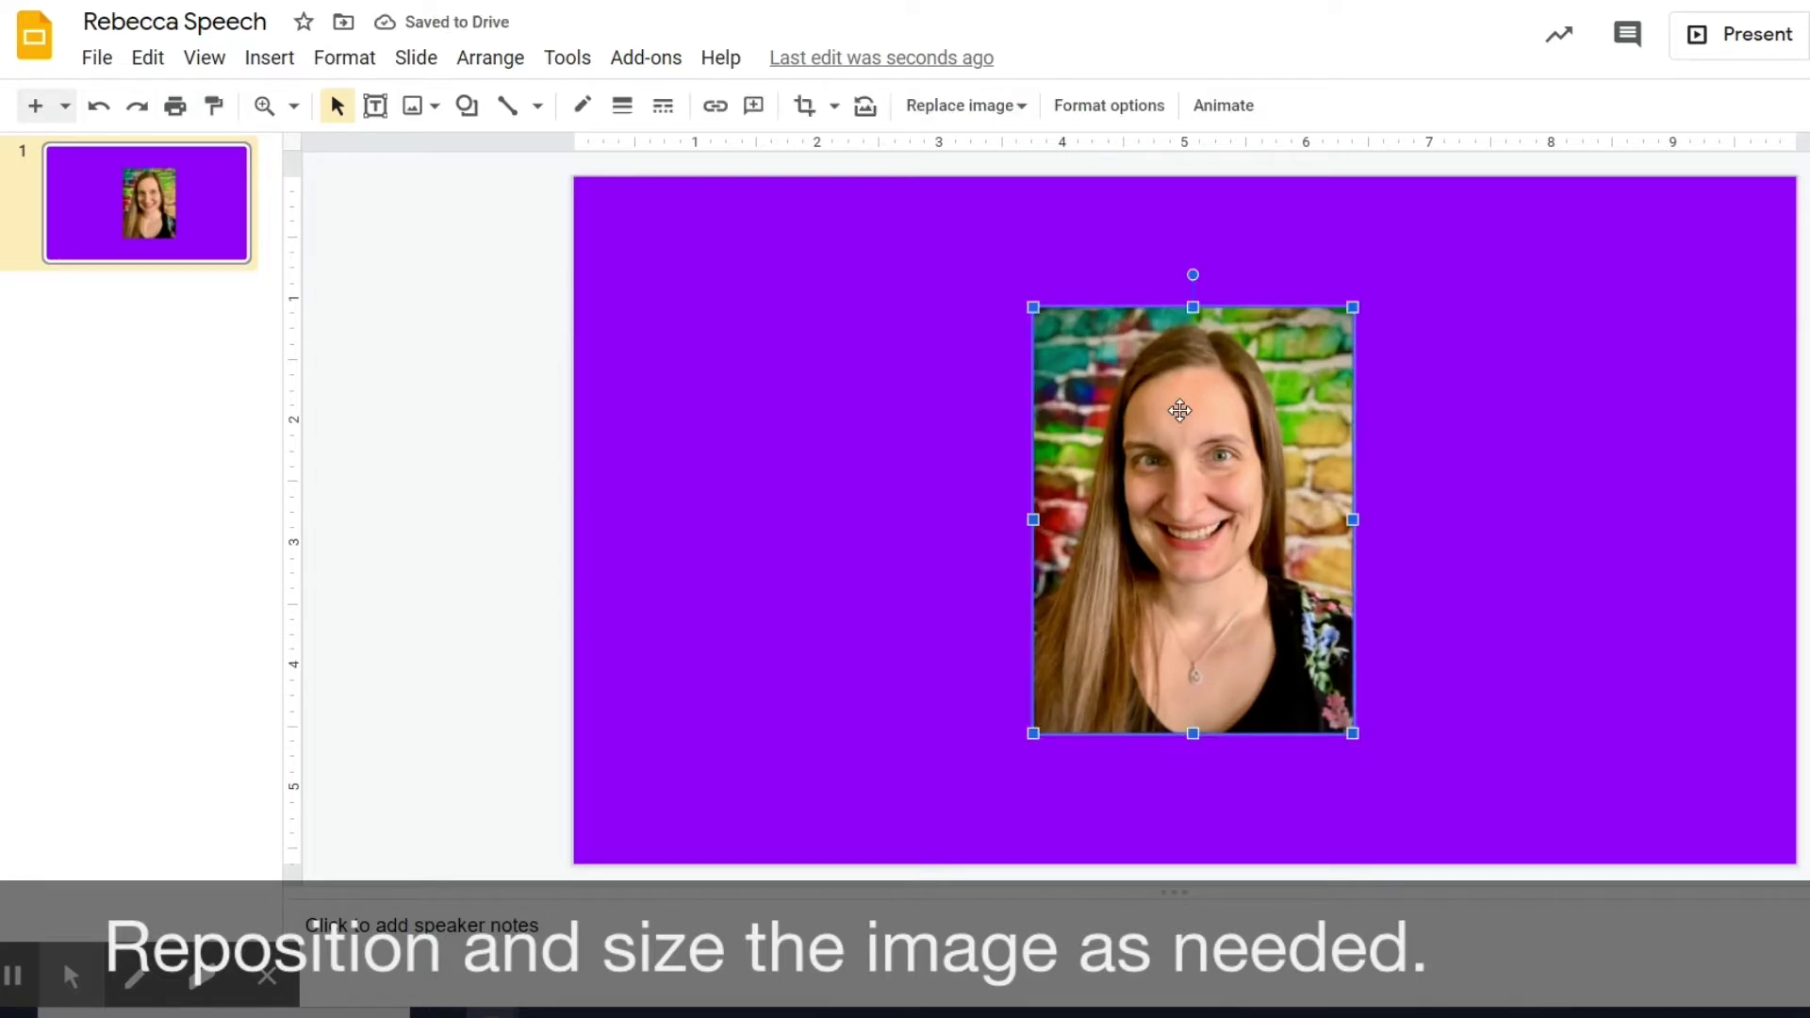
Give the portrait a 3px yellow border.
click(620, 105)
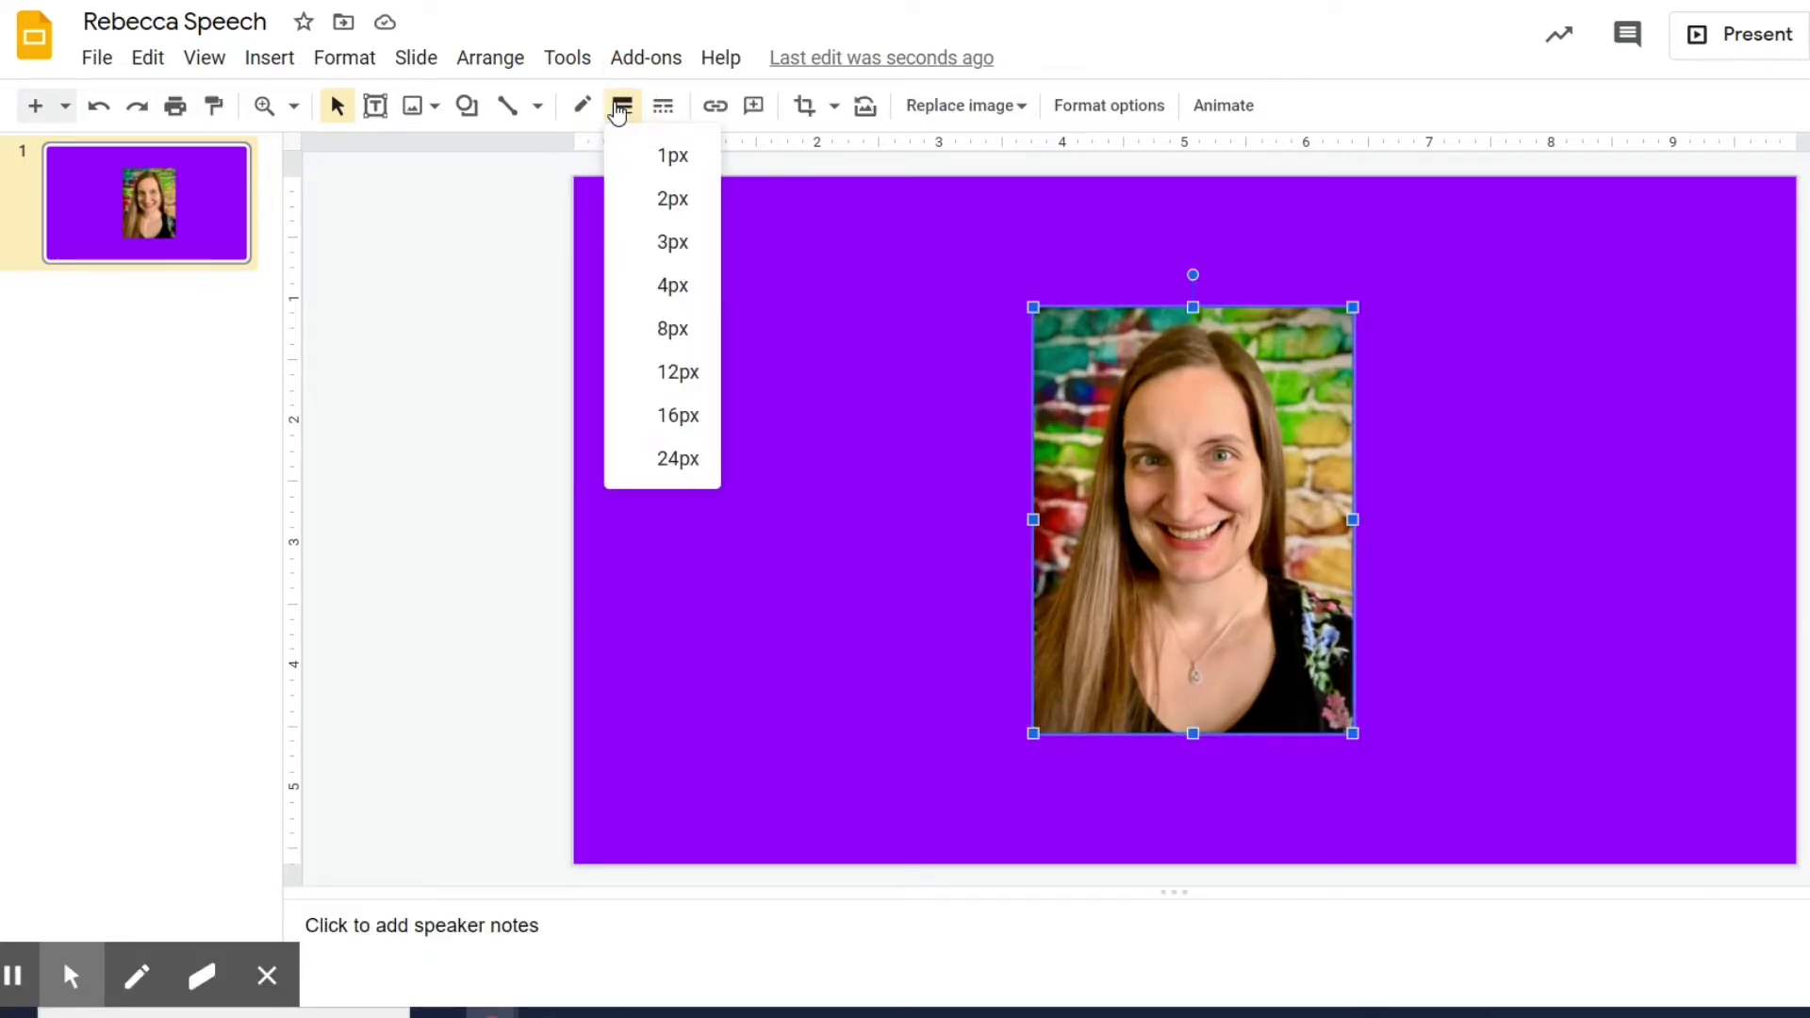
click(669, 243)
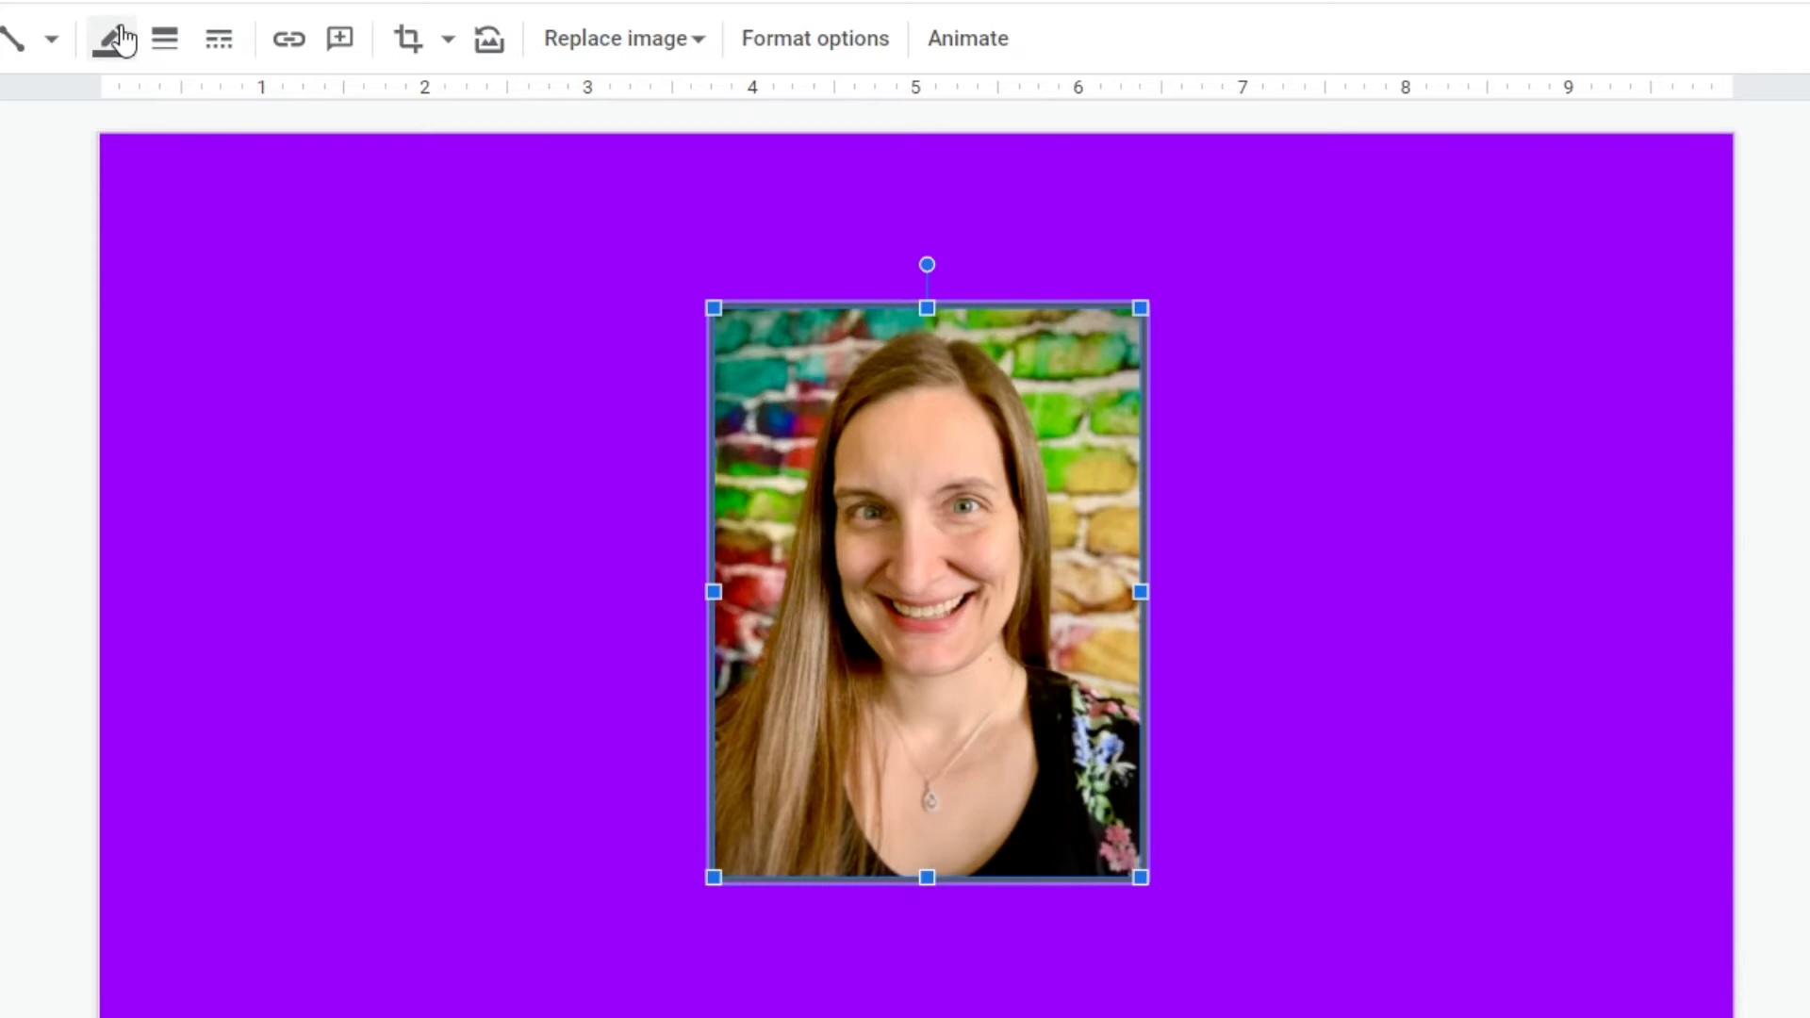
click(115, 40)
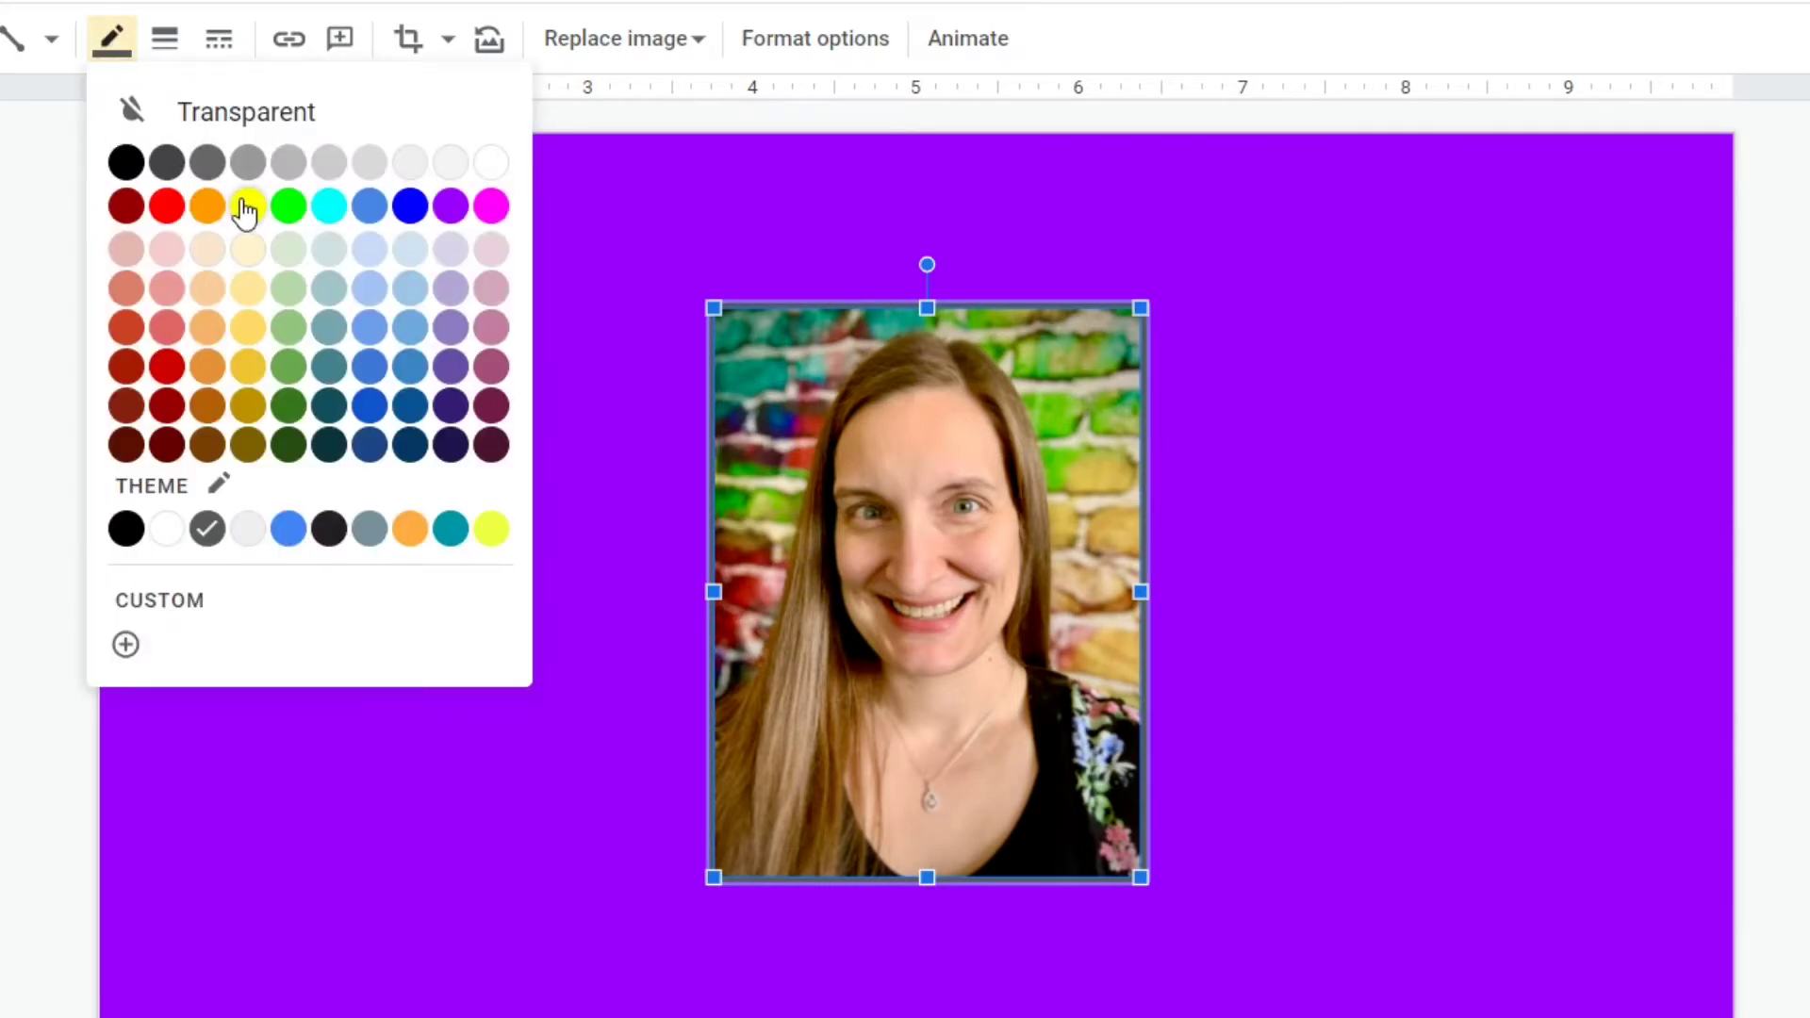
click(499, 530)
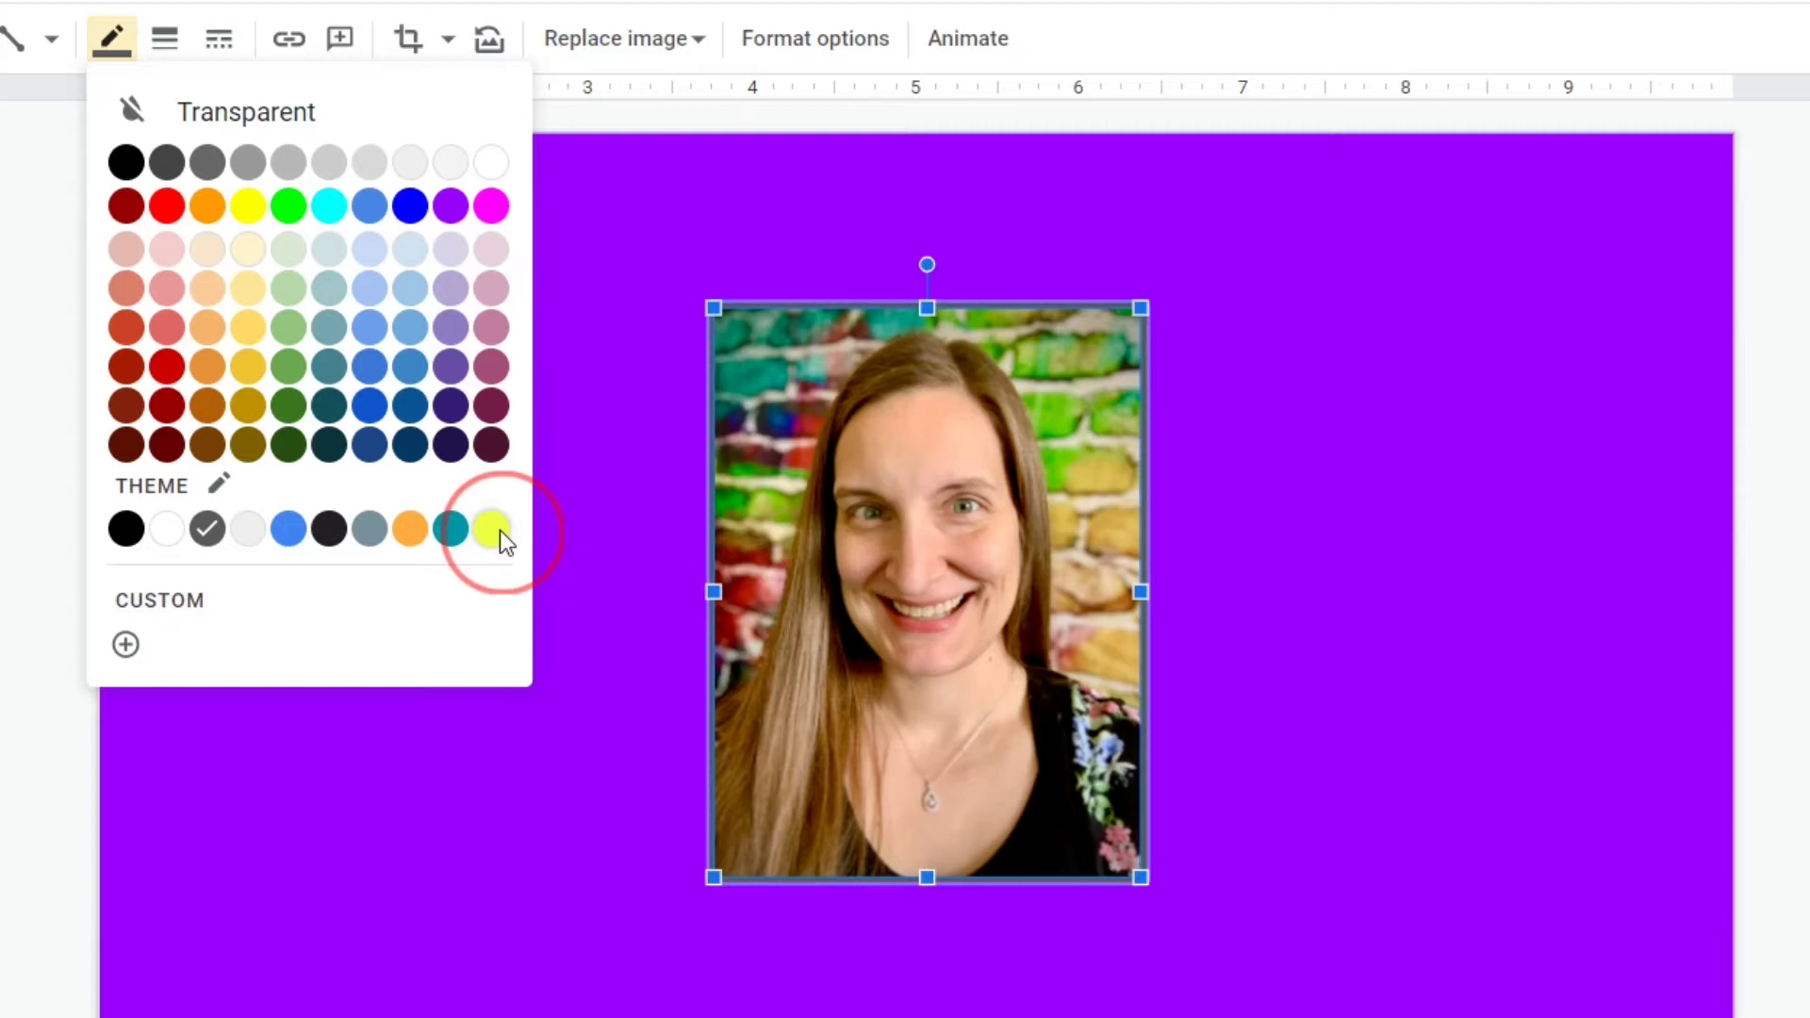
click(549, 513)
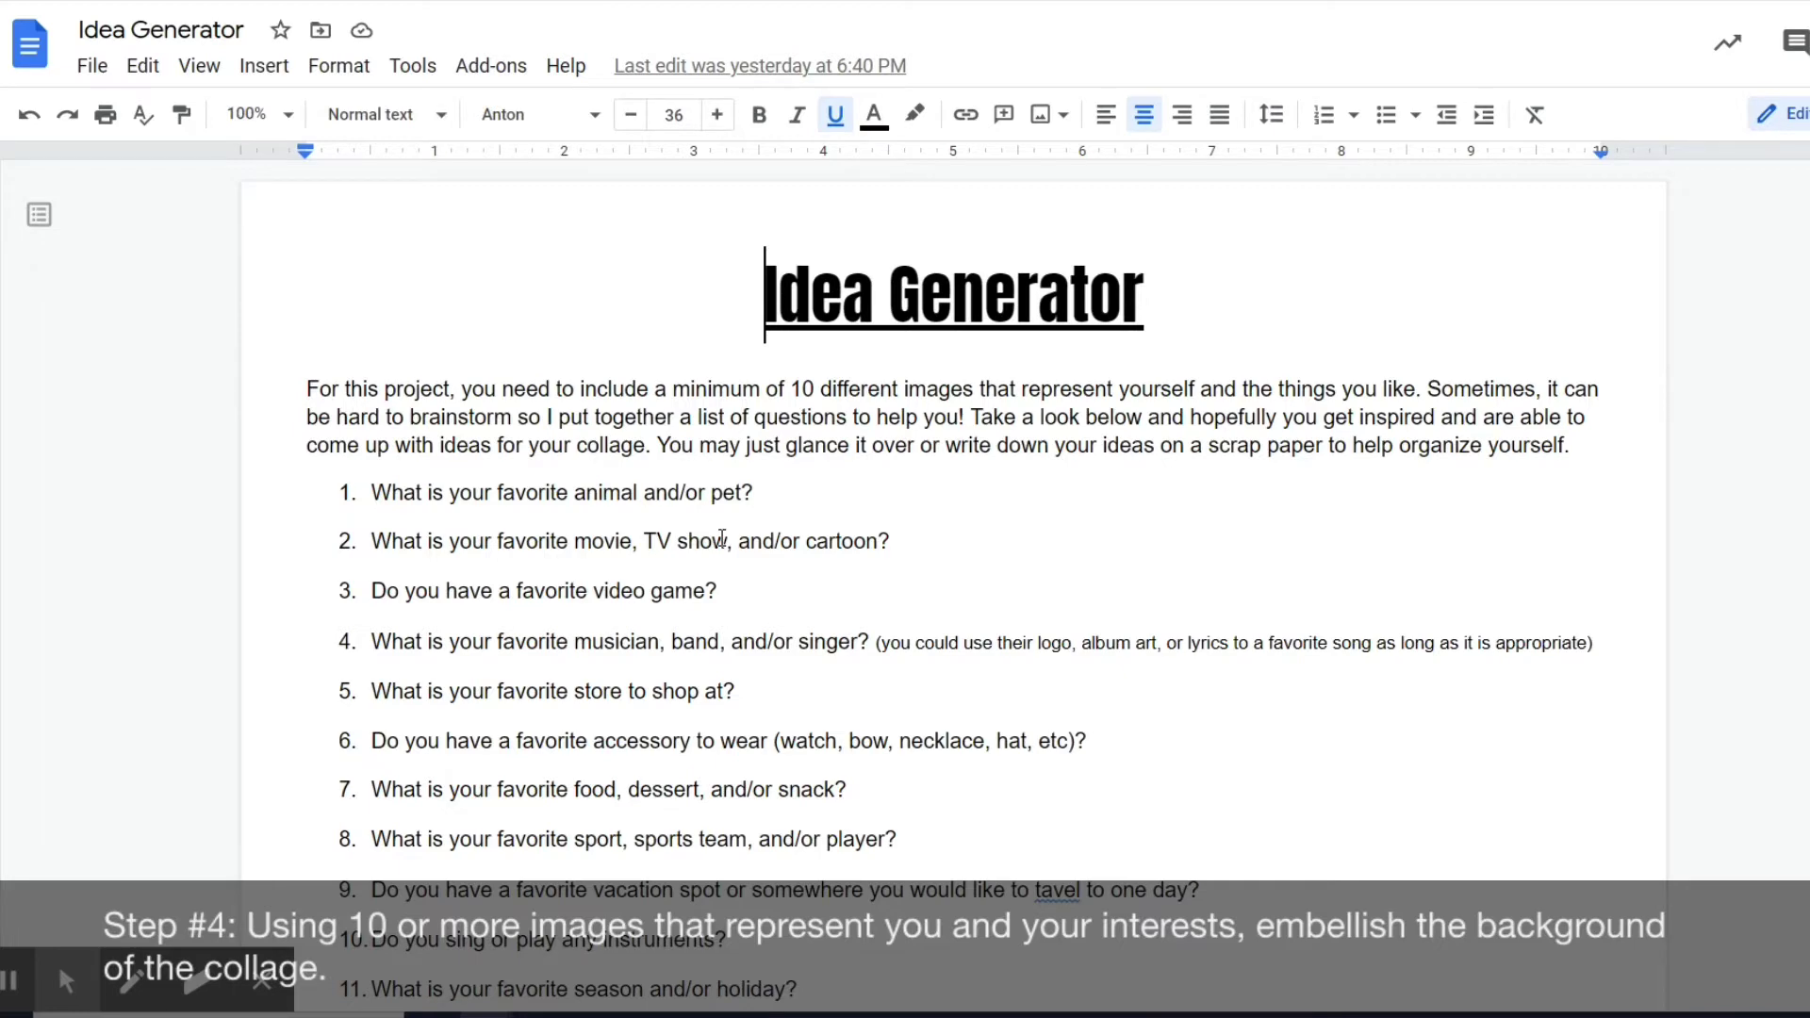
Browse the Idea Generator questions, highlight the favorite-animal question, and return to Slides.
scroll(722, 538, down, 2)
scroll(722, 538, up, 2)
scroll(726, 535, down, 6)
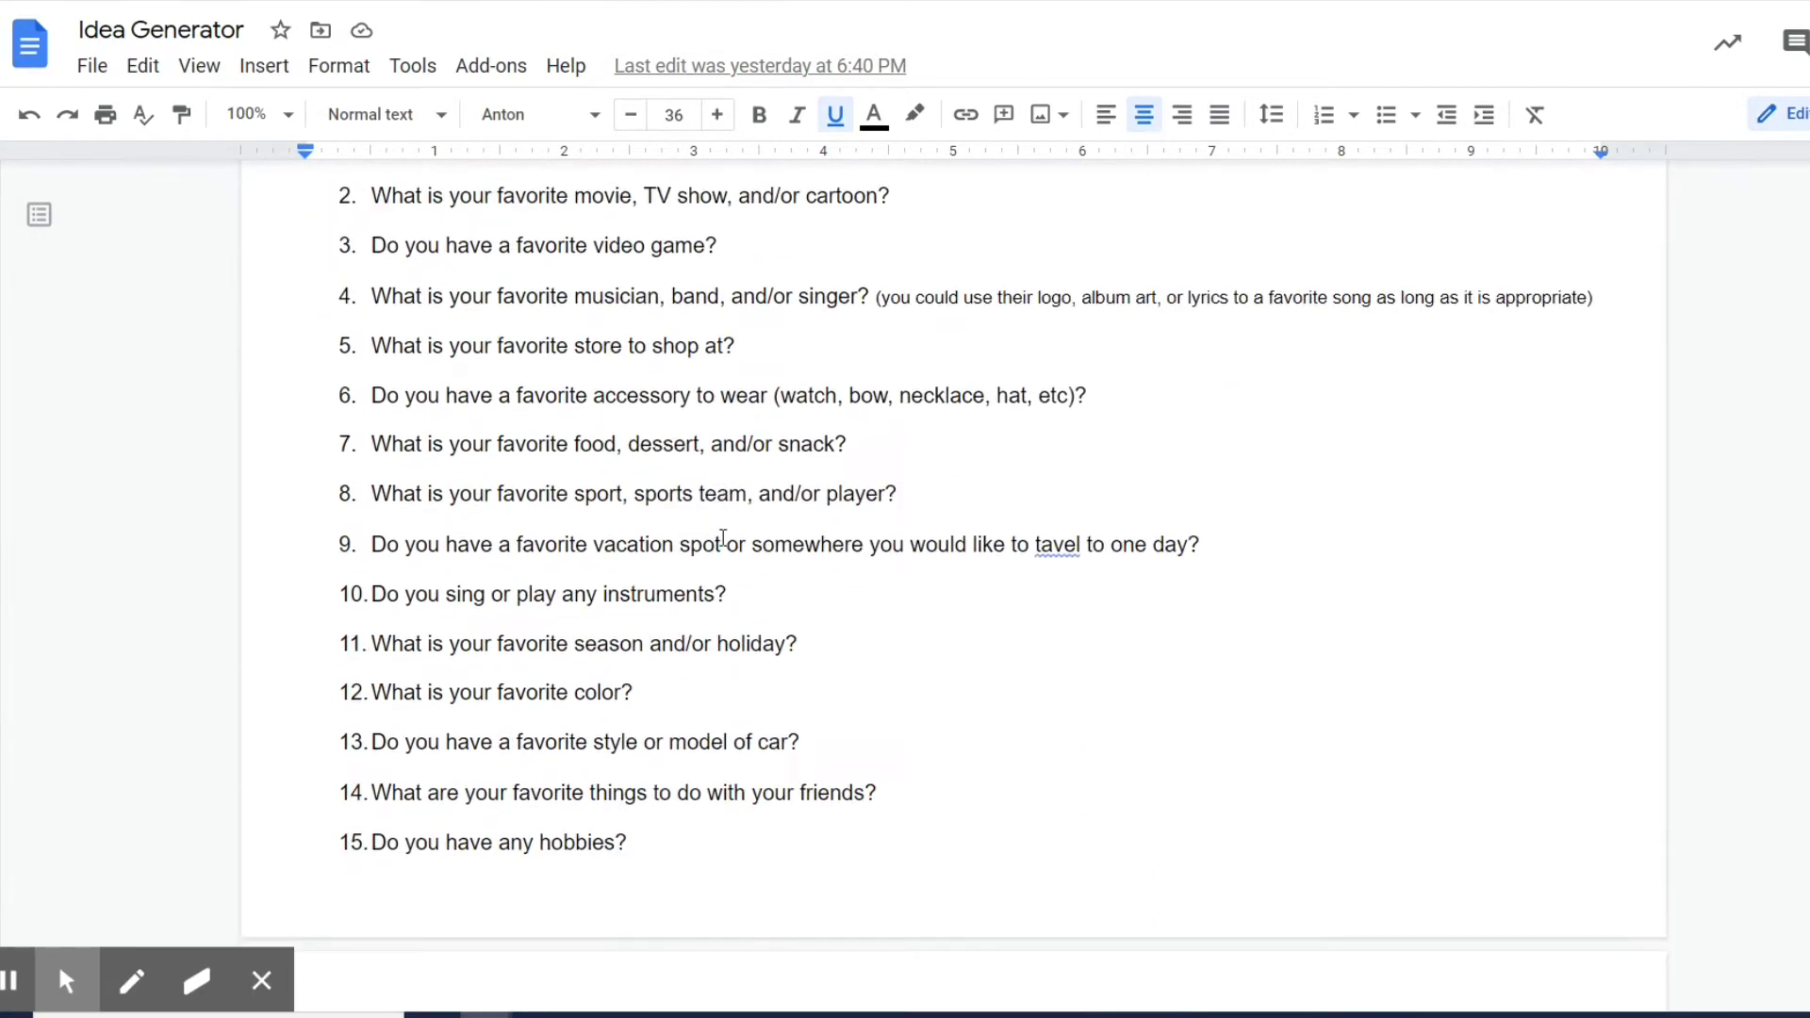
scroll(735, 535, down, 1)
scroll(735, 534, up, 4)
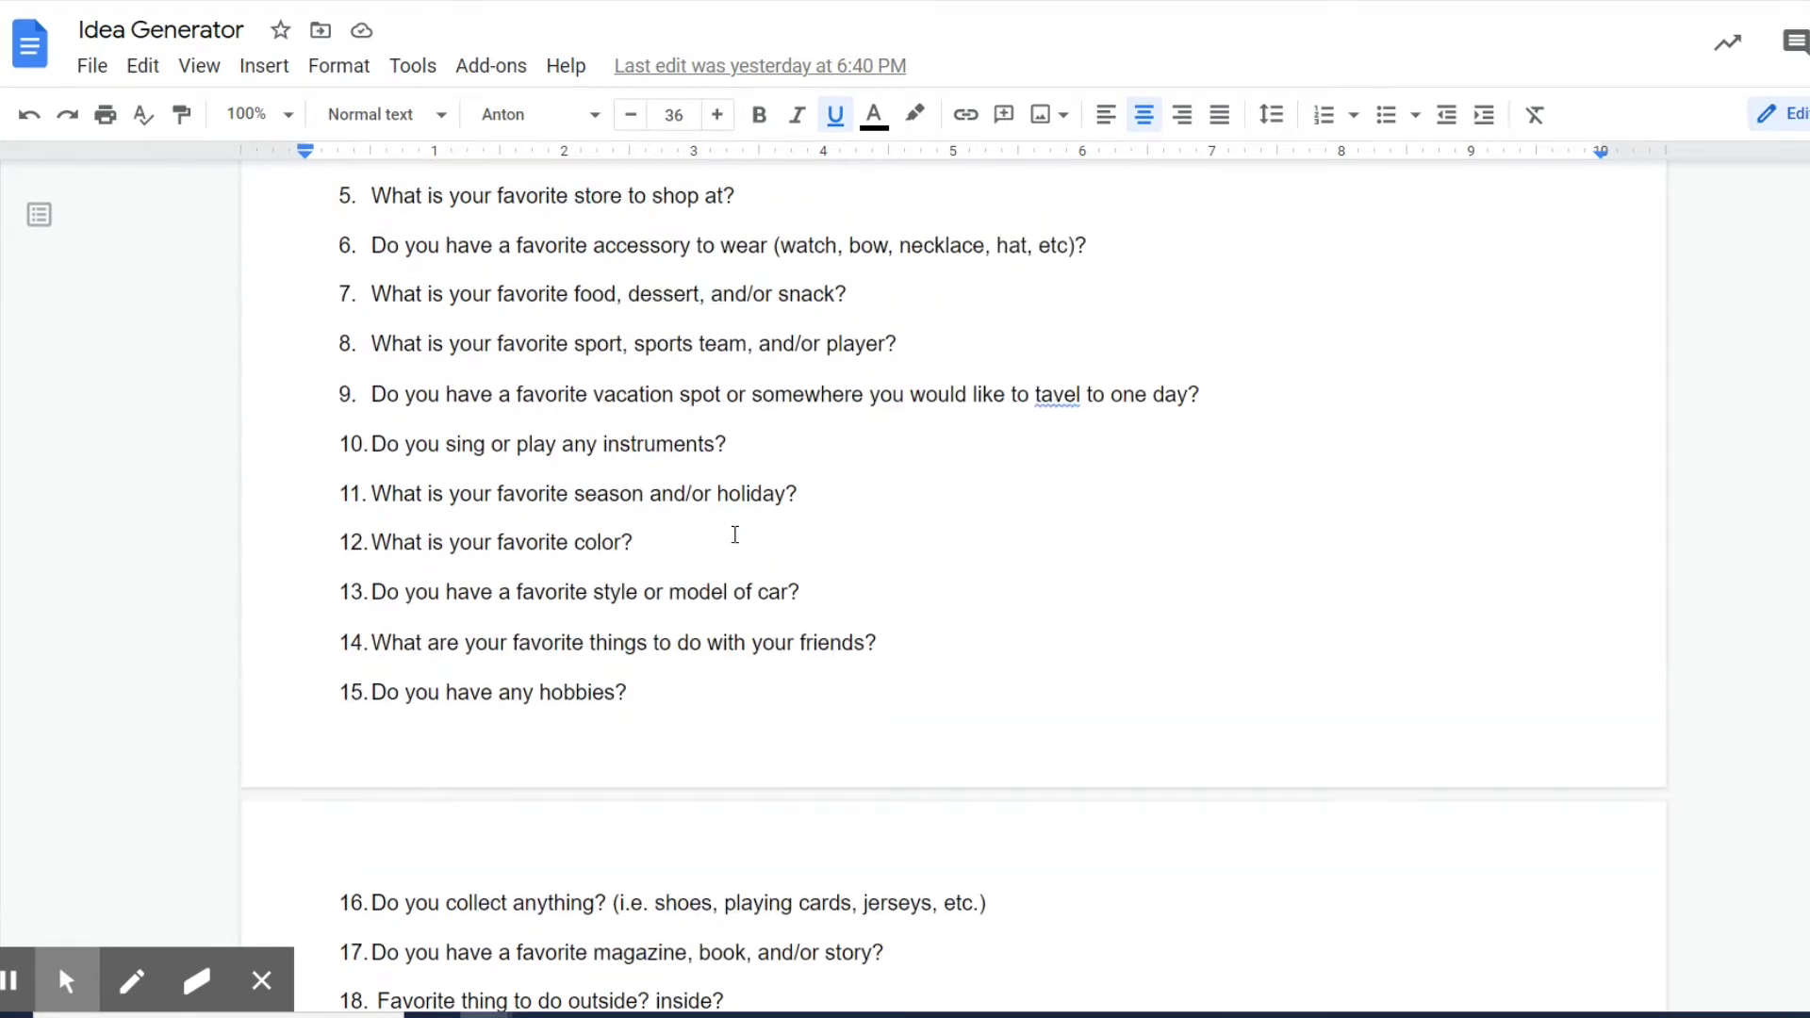
scroll(462, 298, up, 2)
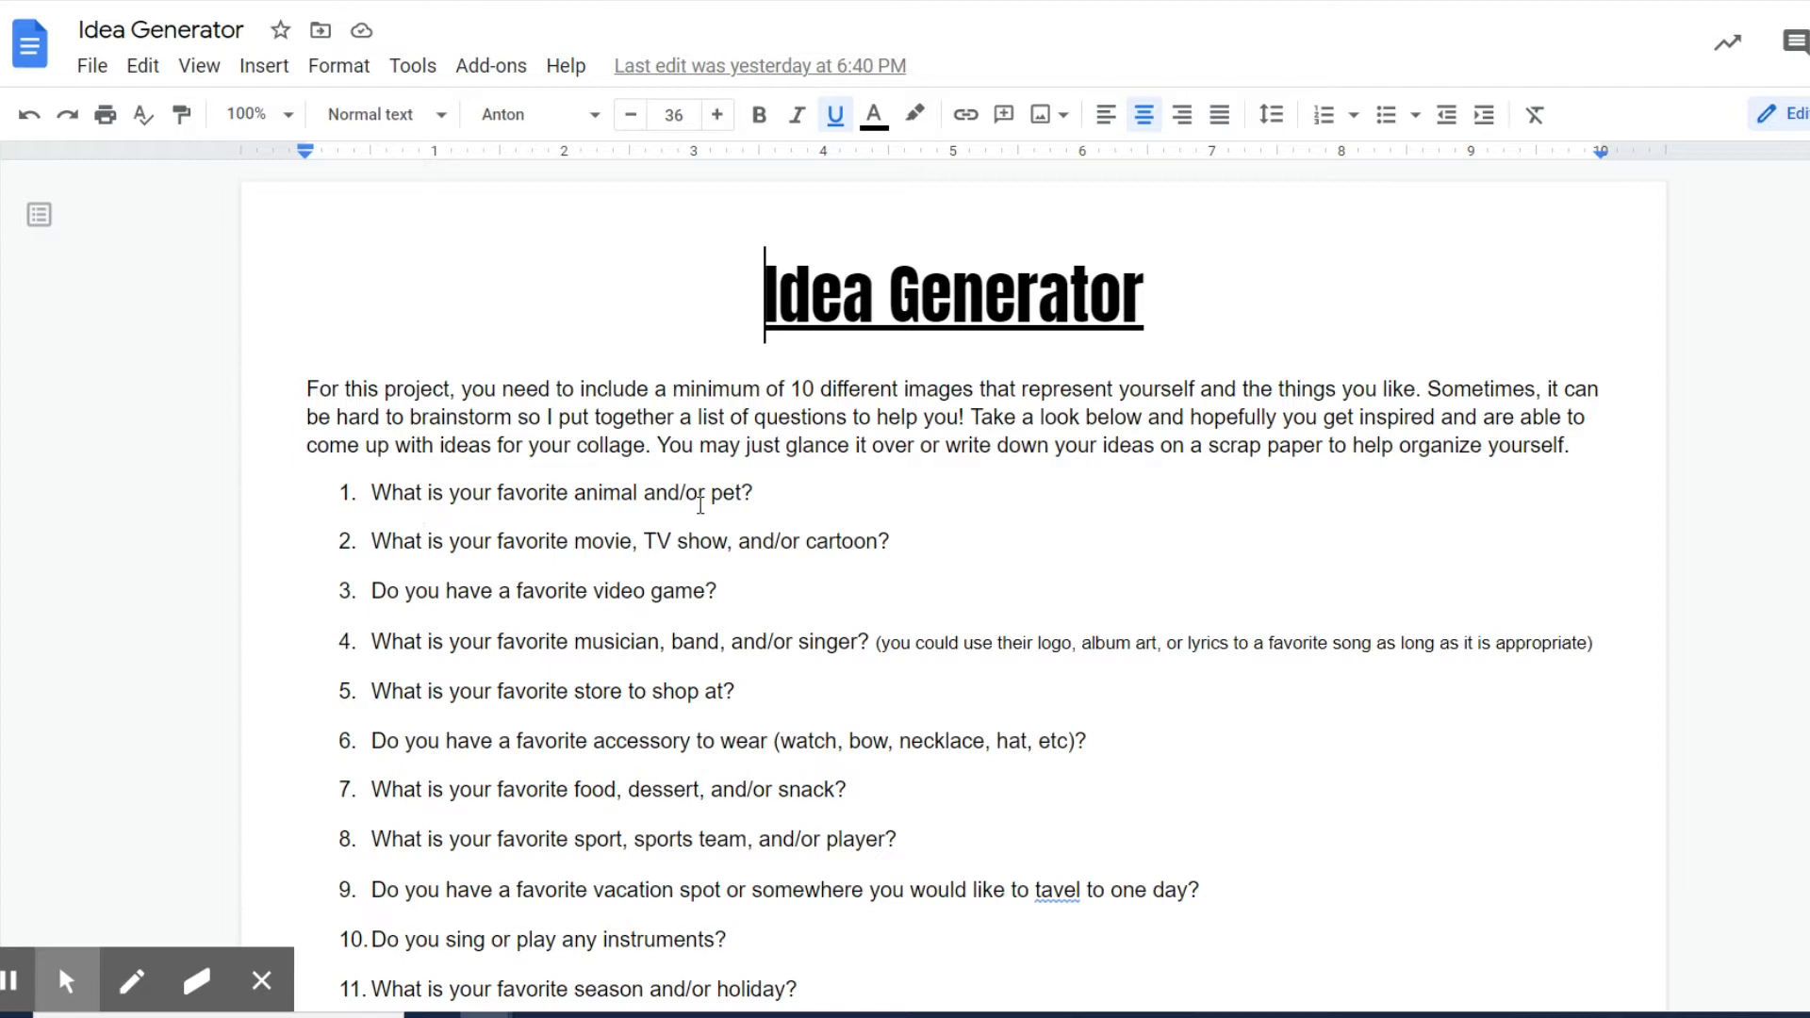
drag(375, 495, 764, 497)
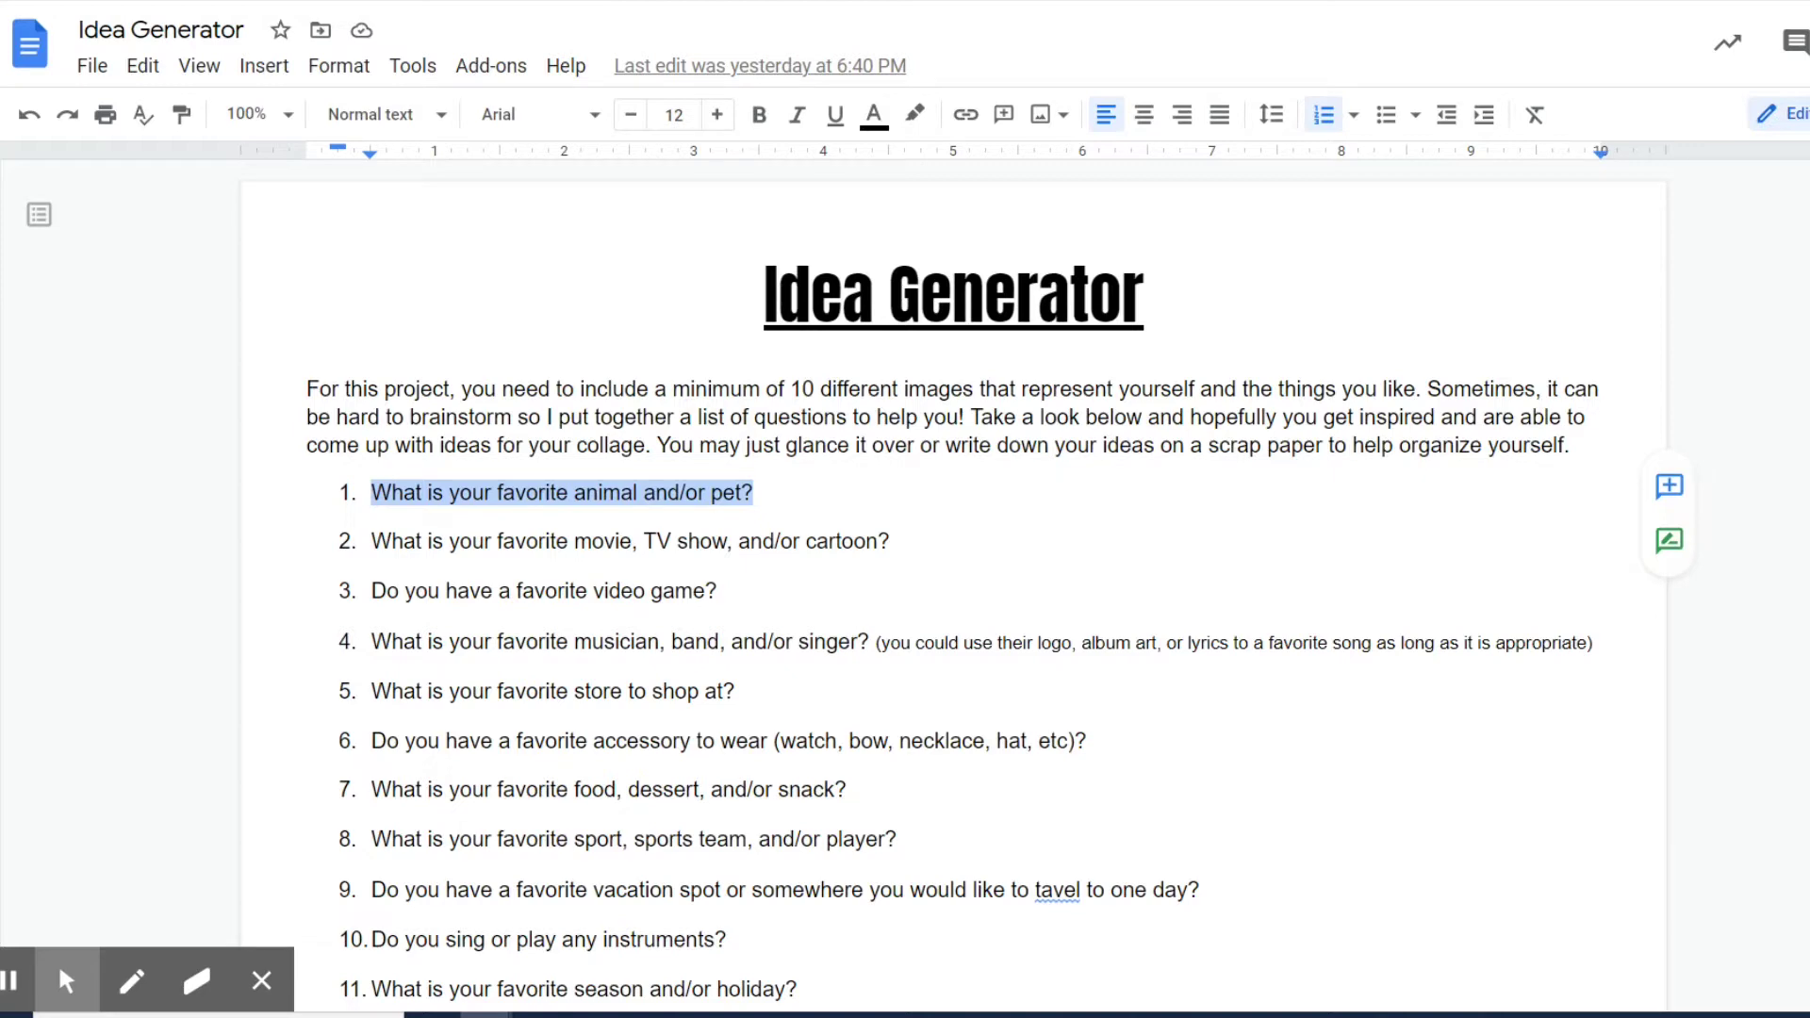
key(ctrl+Tab)
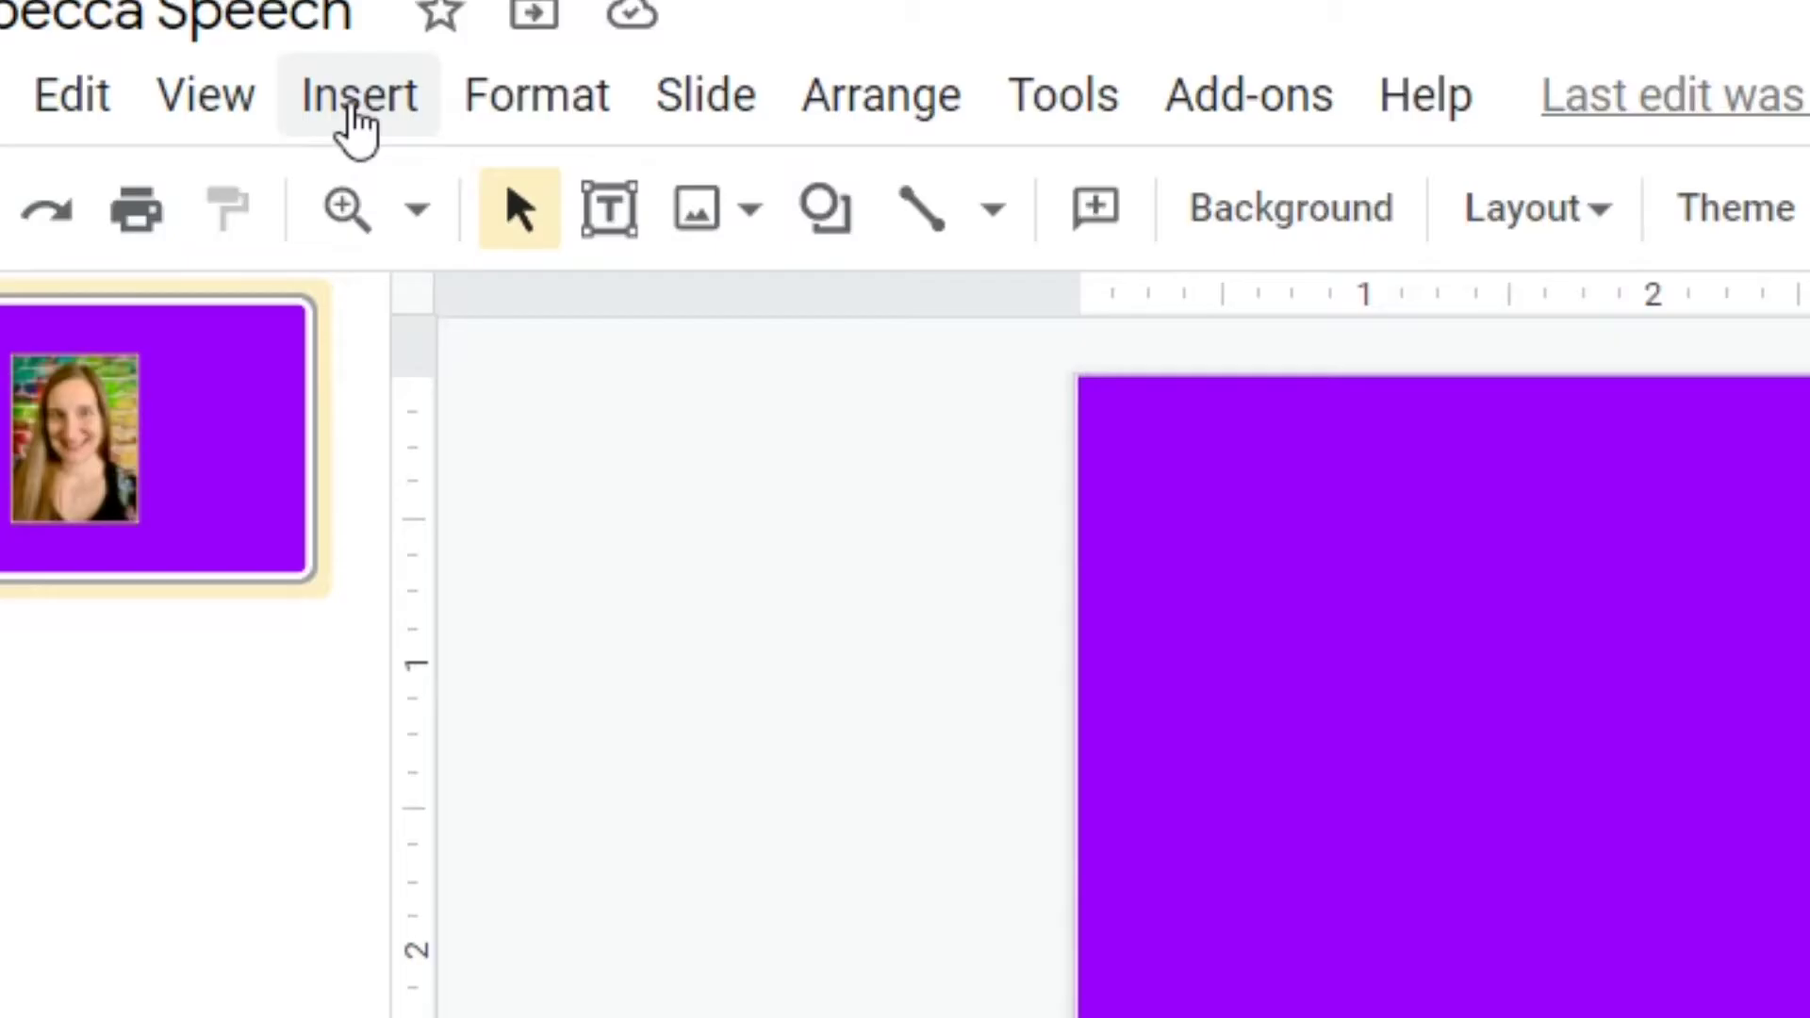
Search the web for 'paw print transparent png' and add the grey paw image.
click(262, 73)
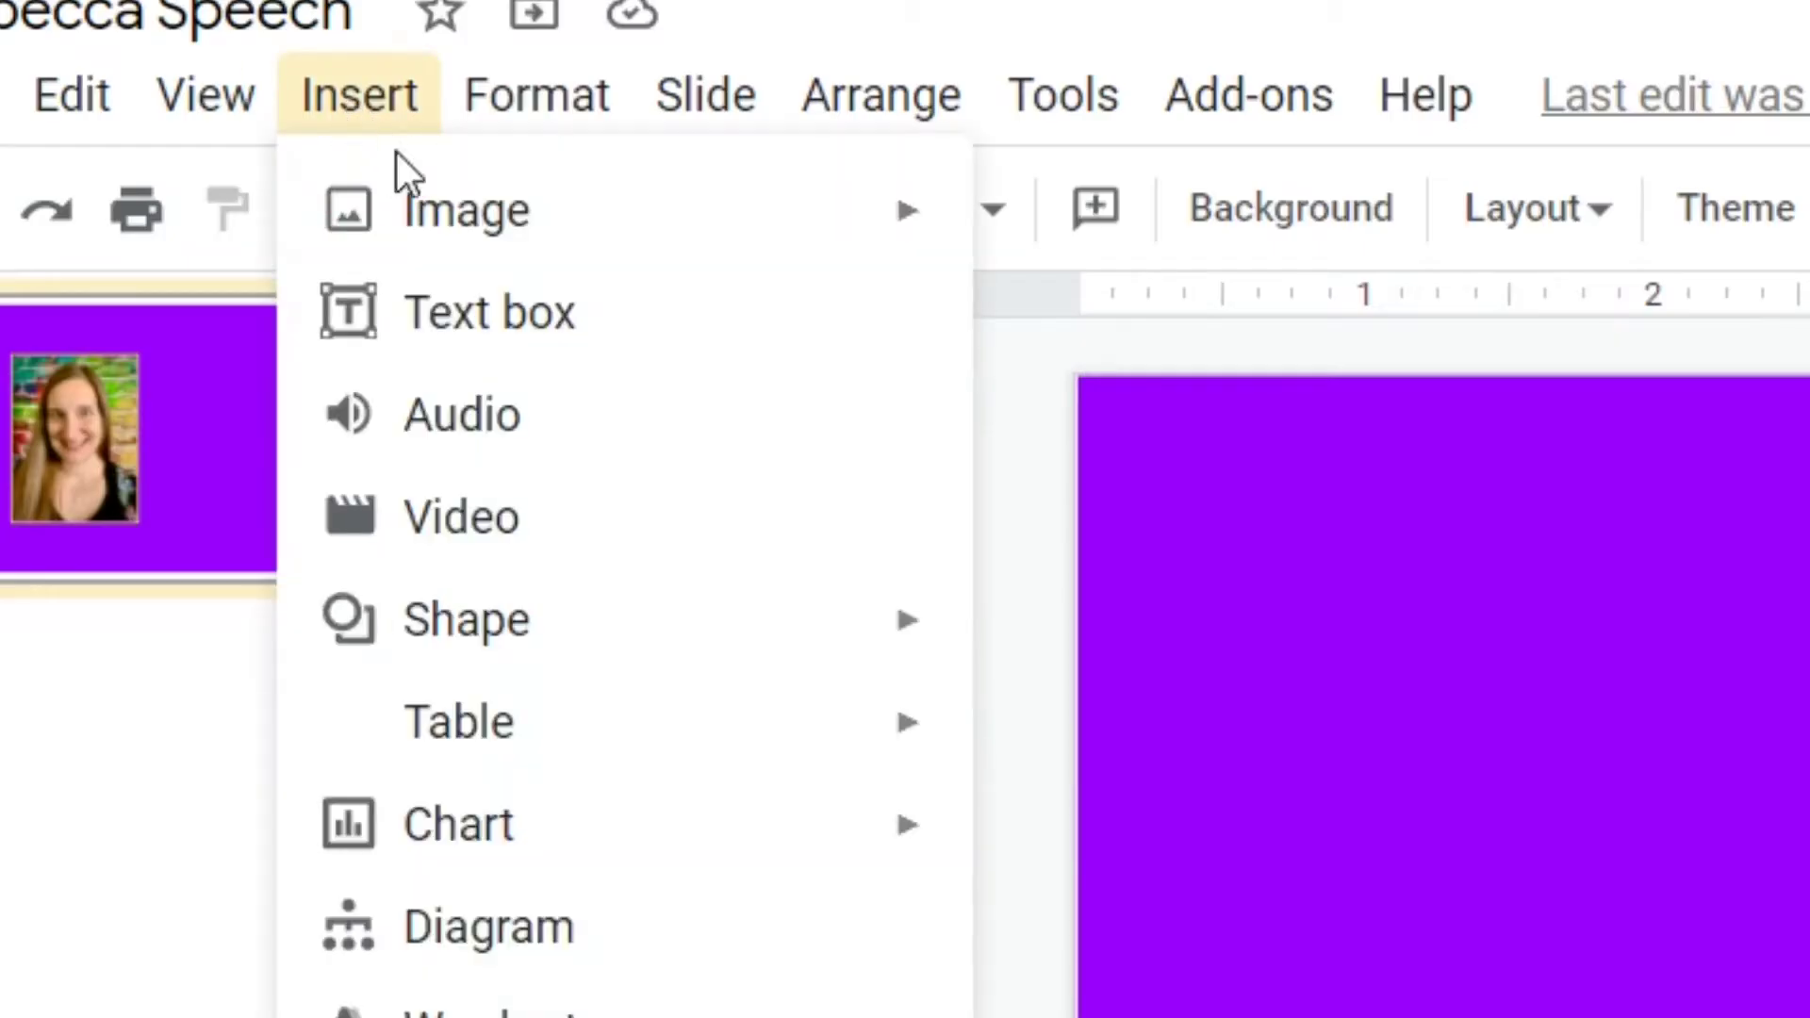
mouse_move(432, 210)
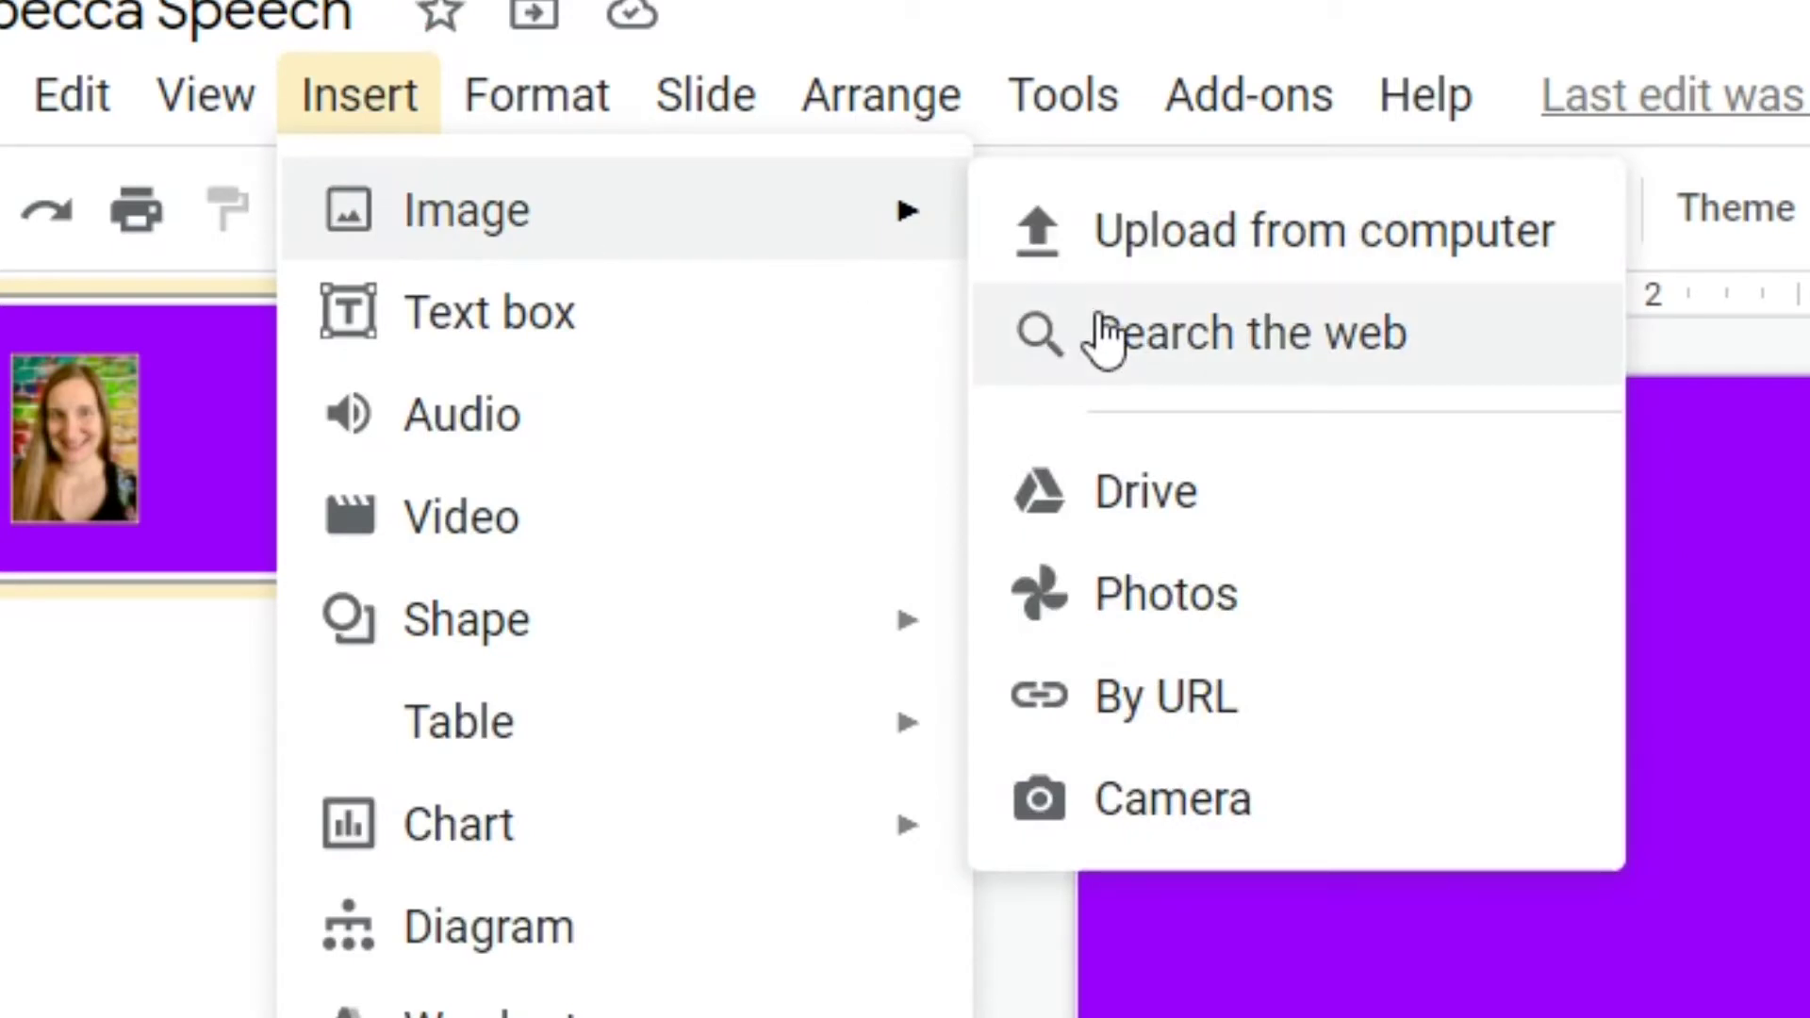
click(1099, 336)
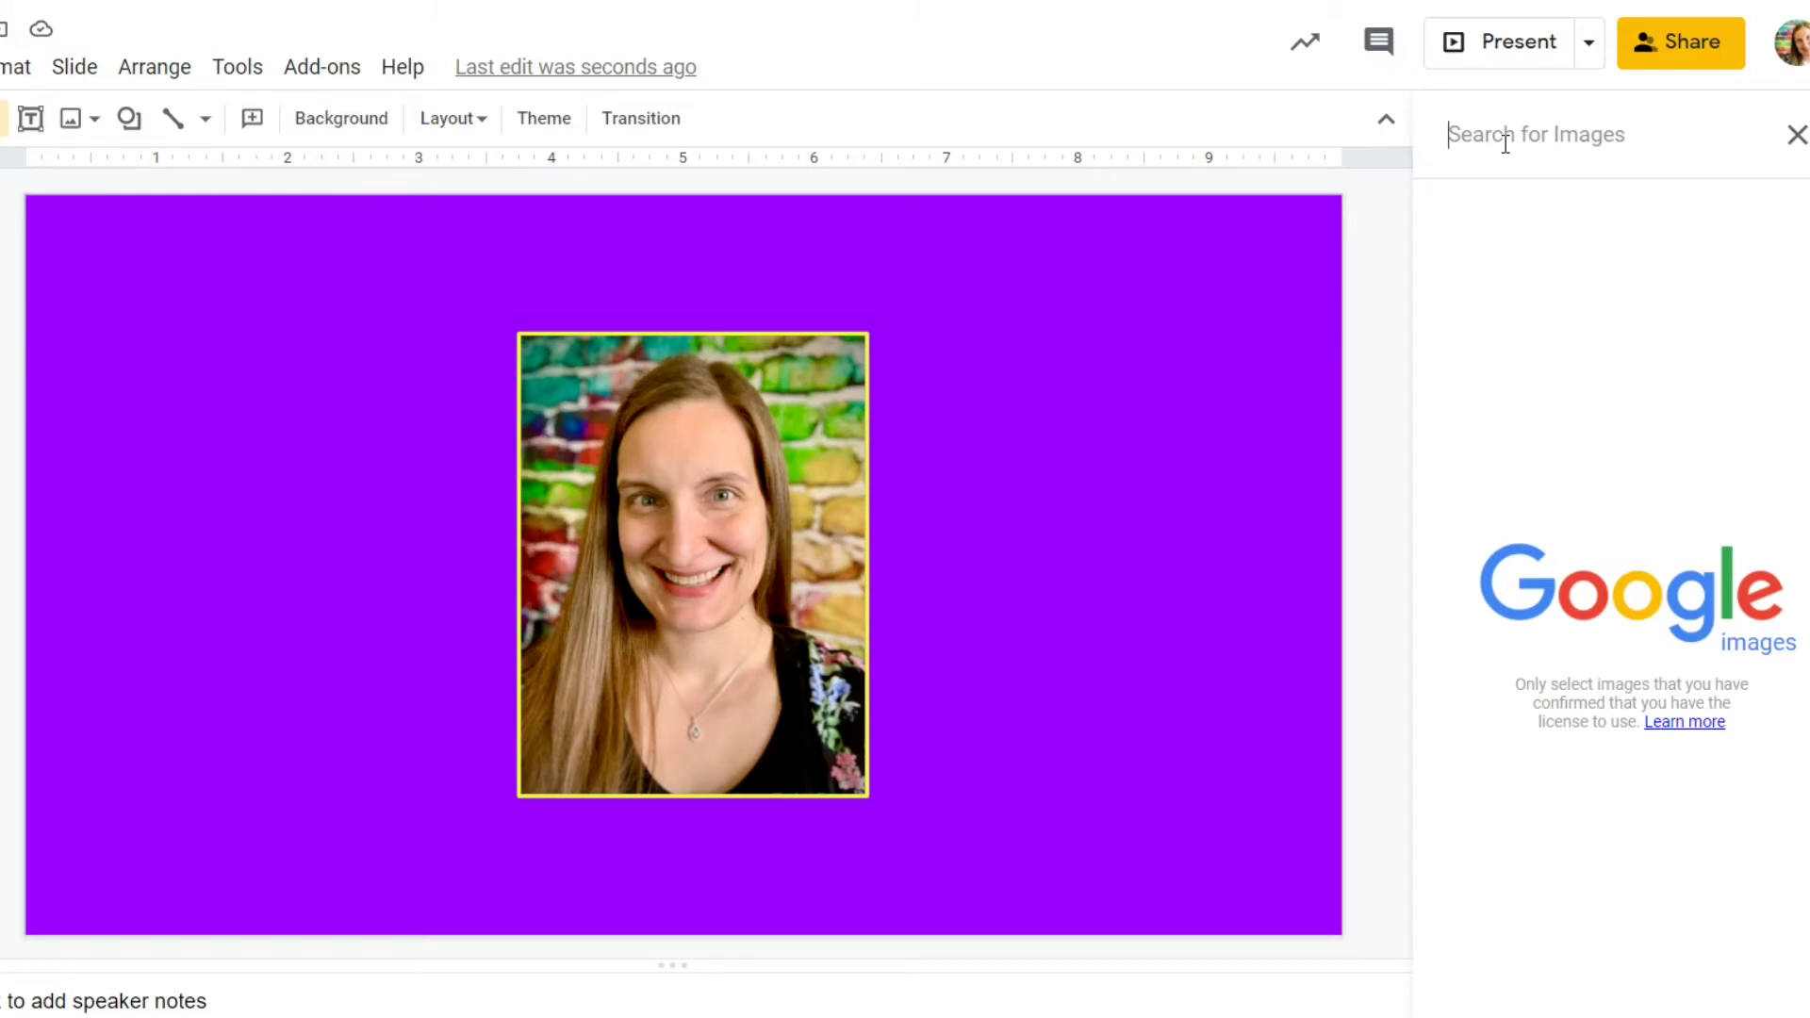
text(paw print)
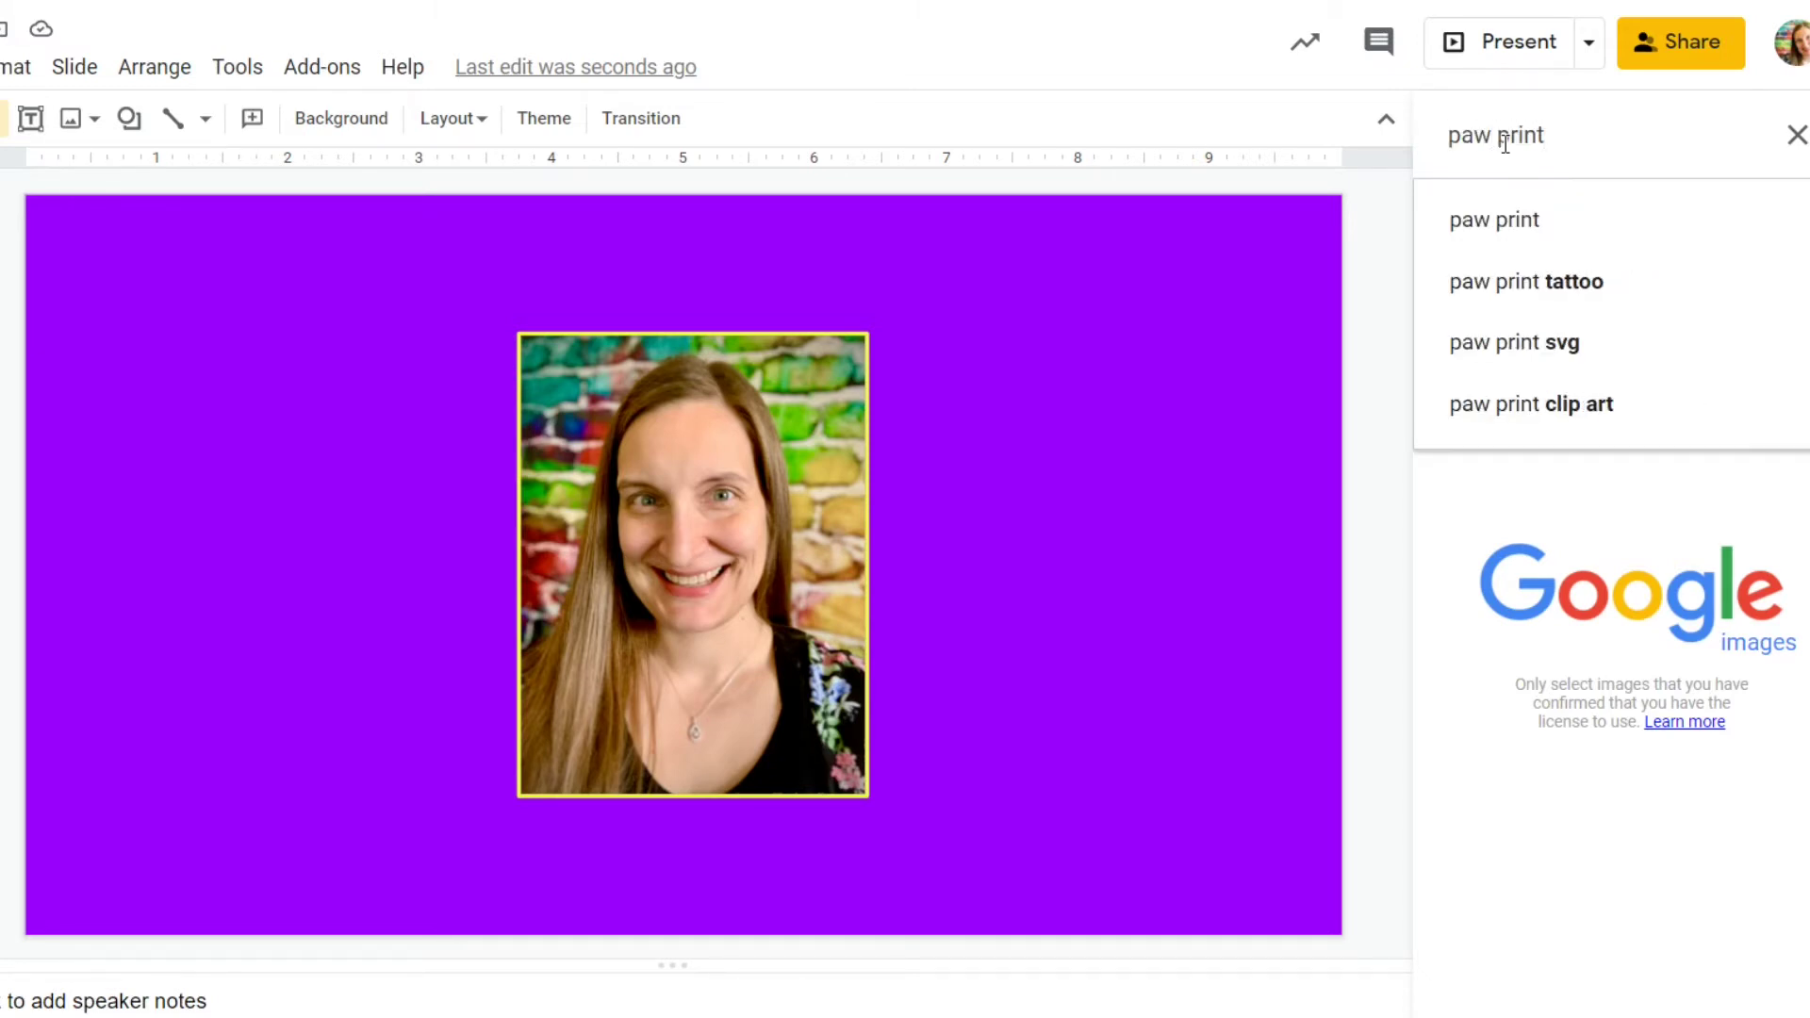
text( tran)
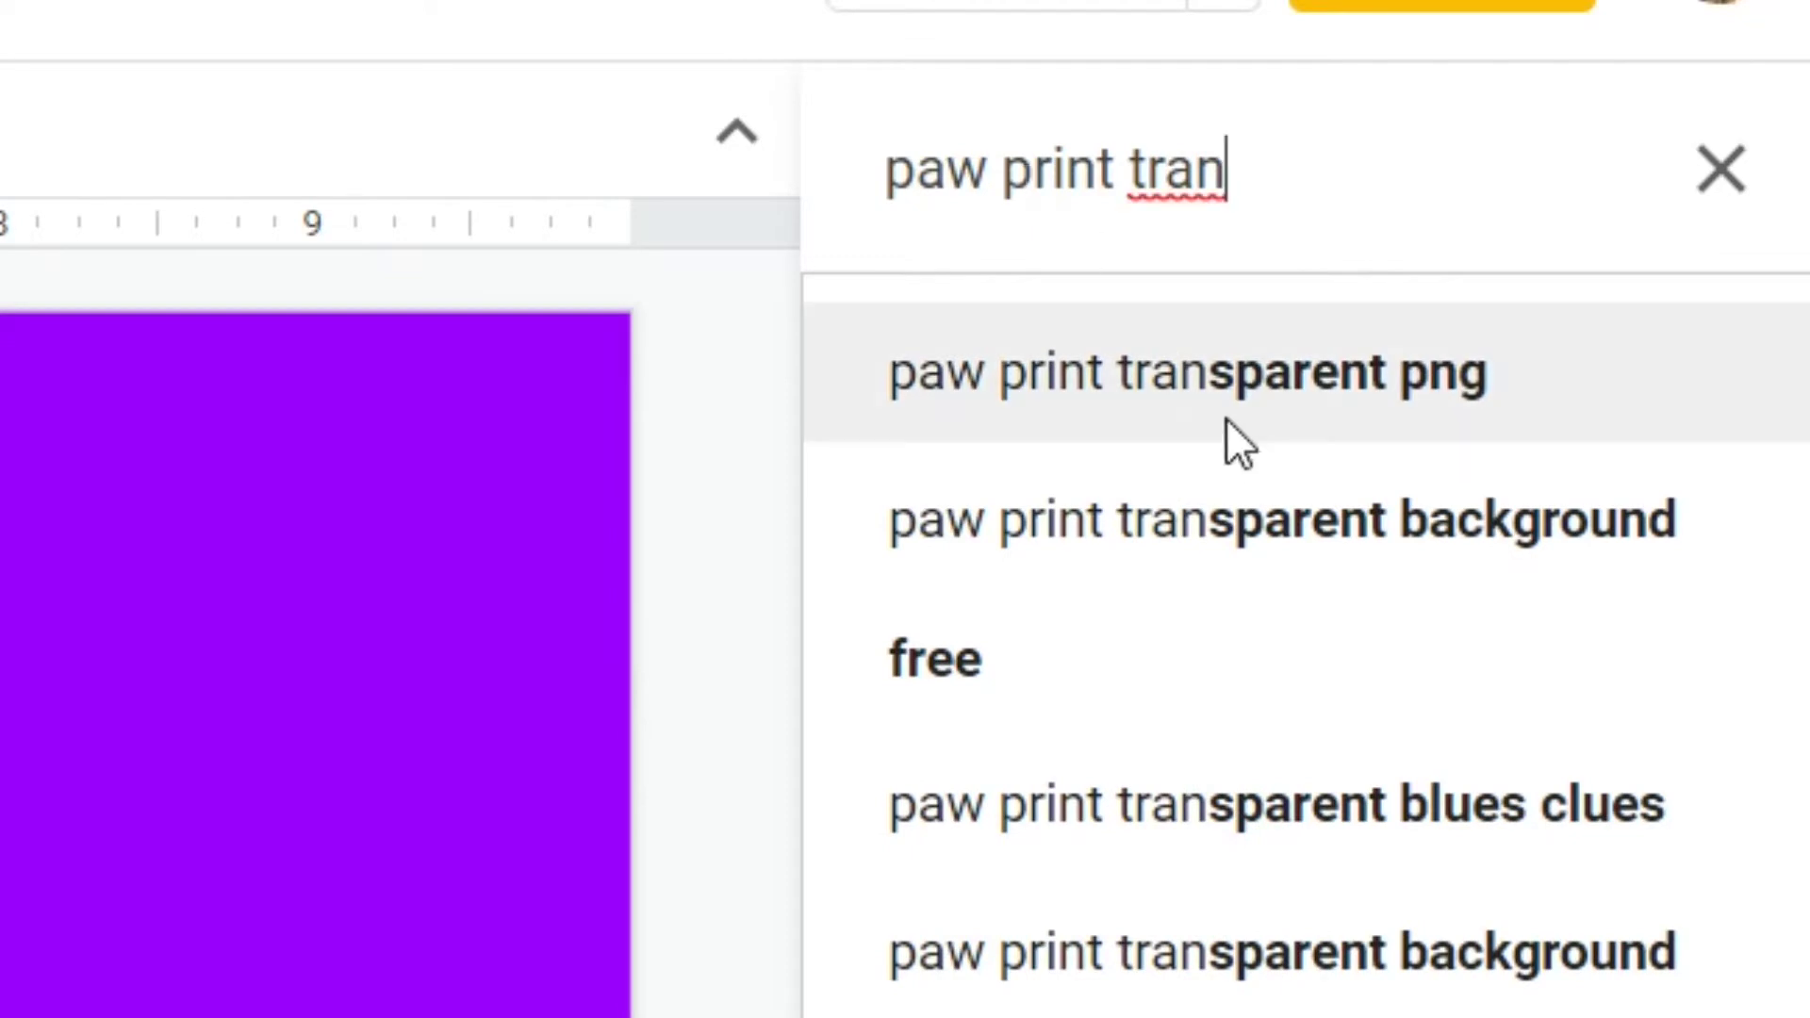
click(1590, 234)
scroll(1587, 613, down, 5)
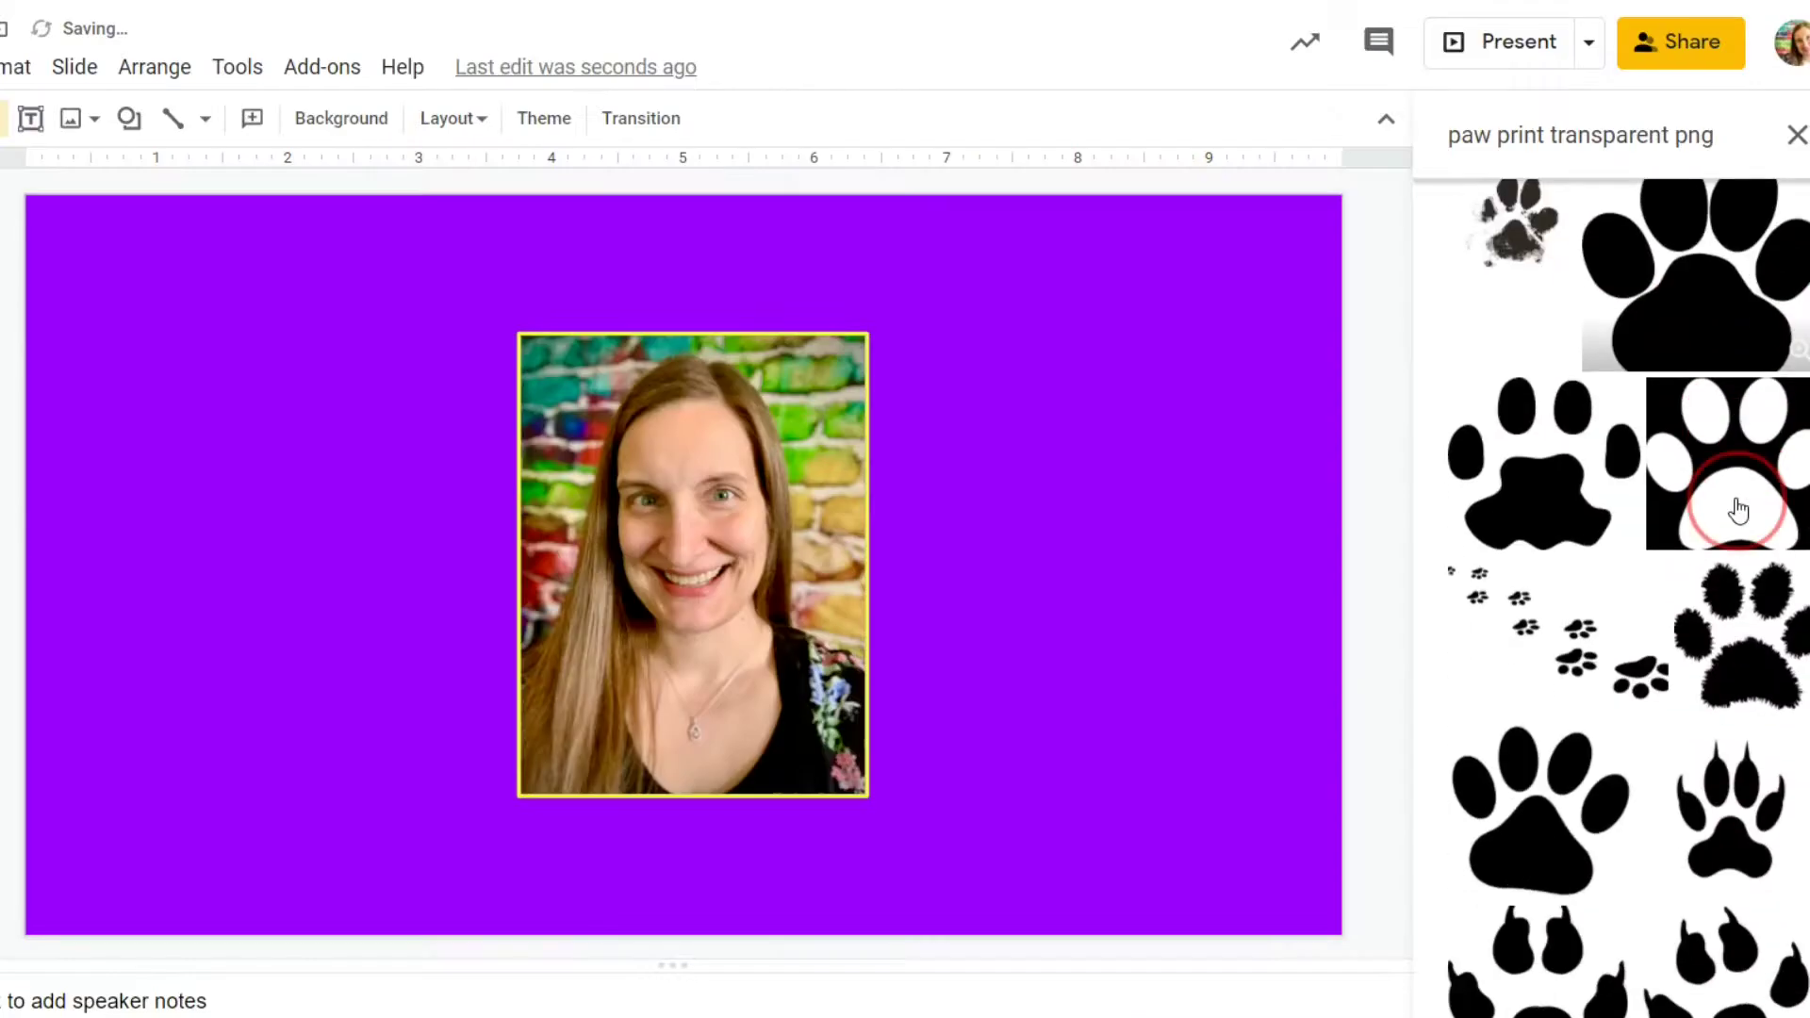
scroll(1714, 577, down, 5)
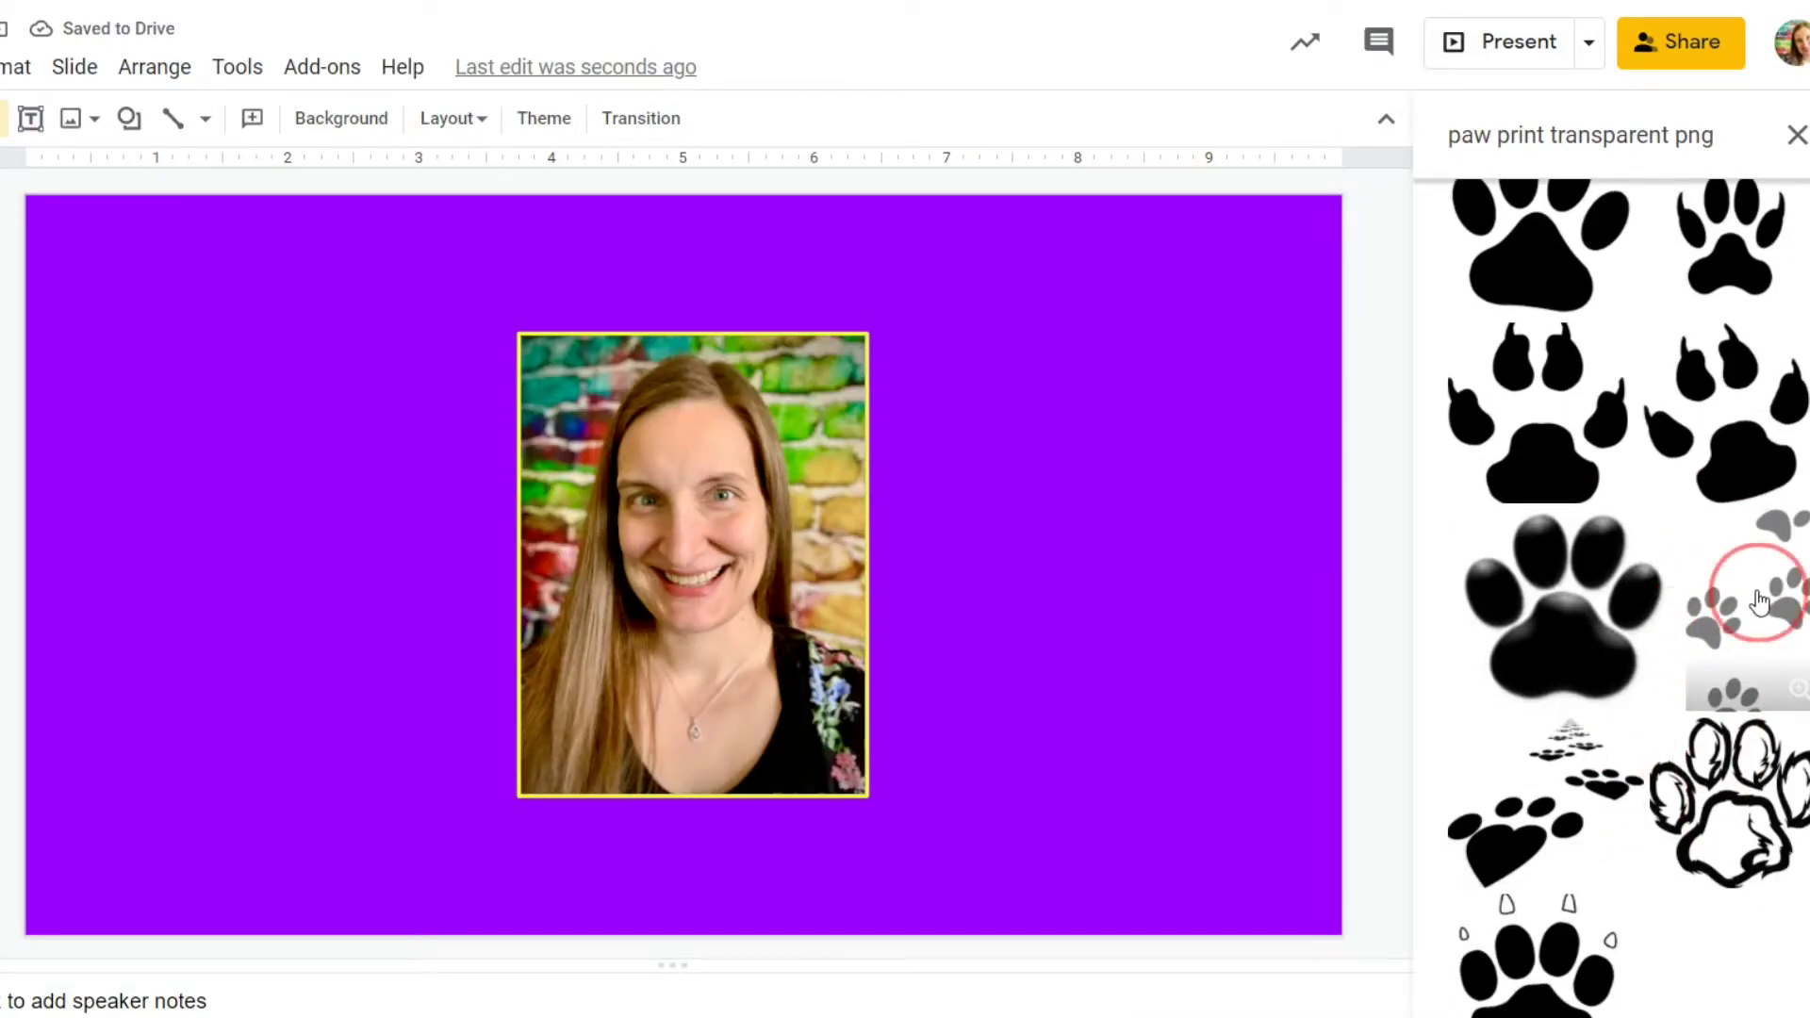
drag(1736, 596, 1185, 580)
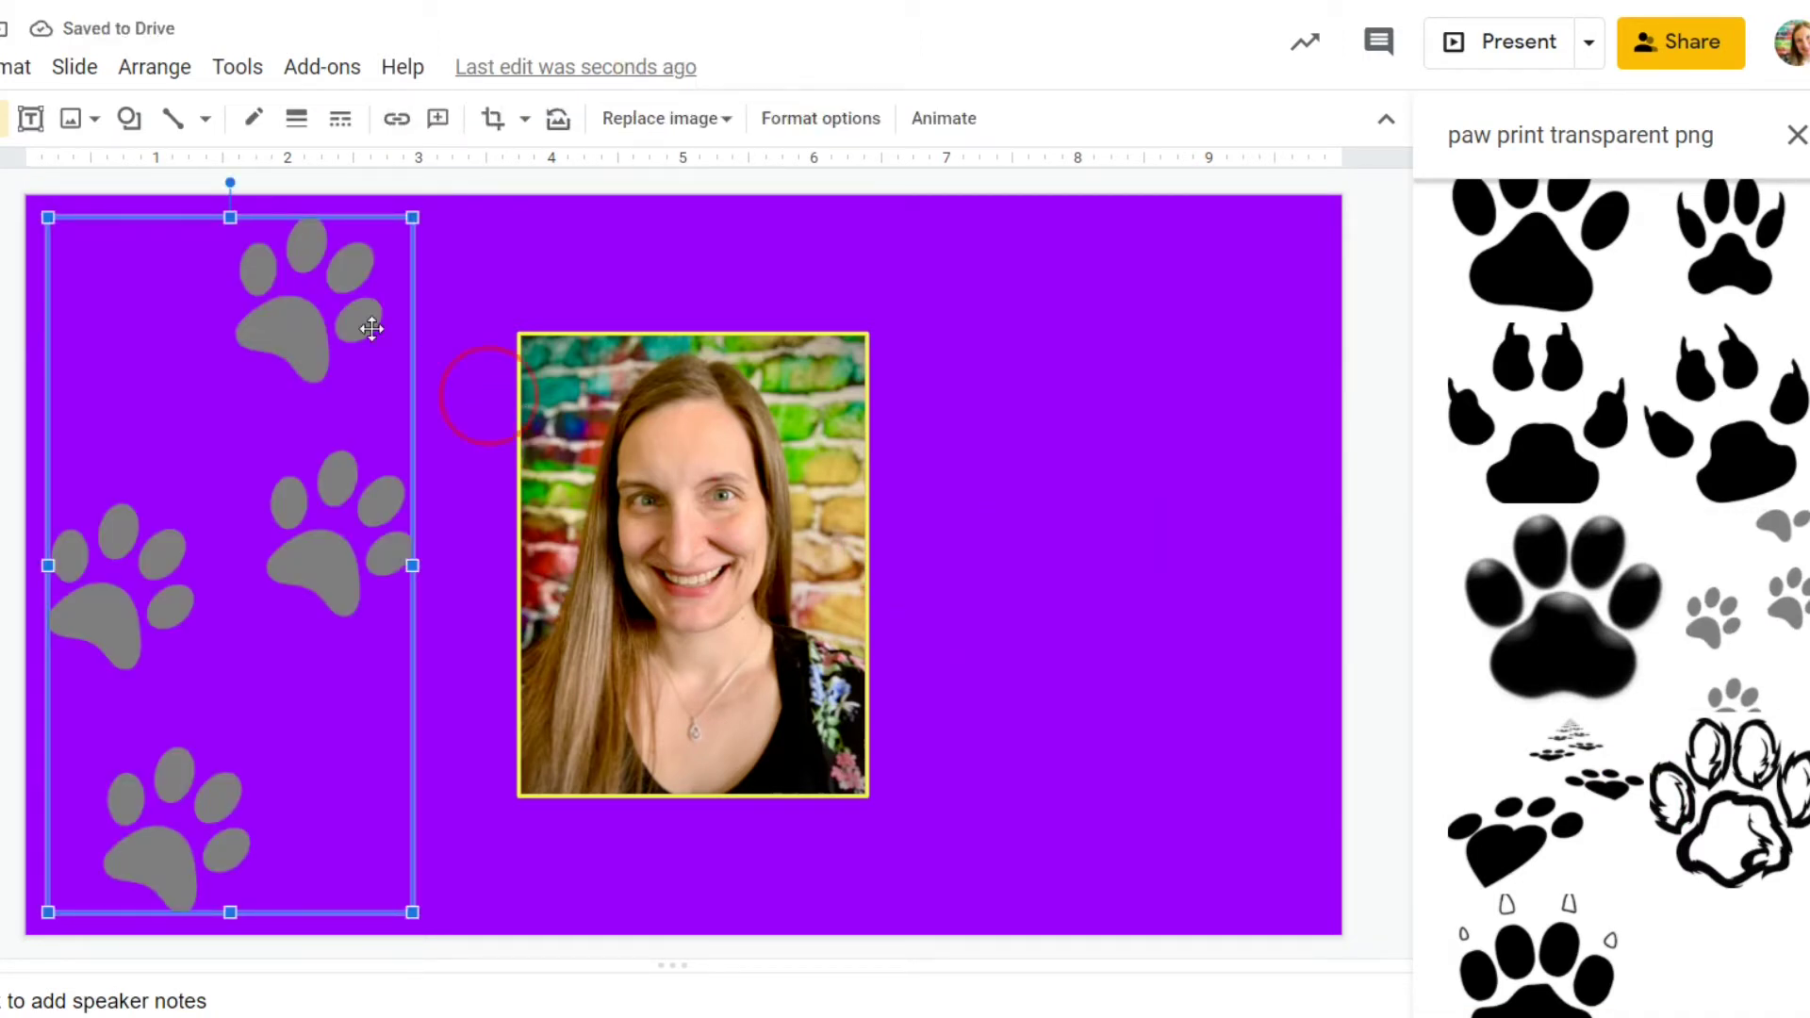
click(1796, 135)
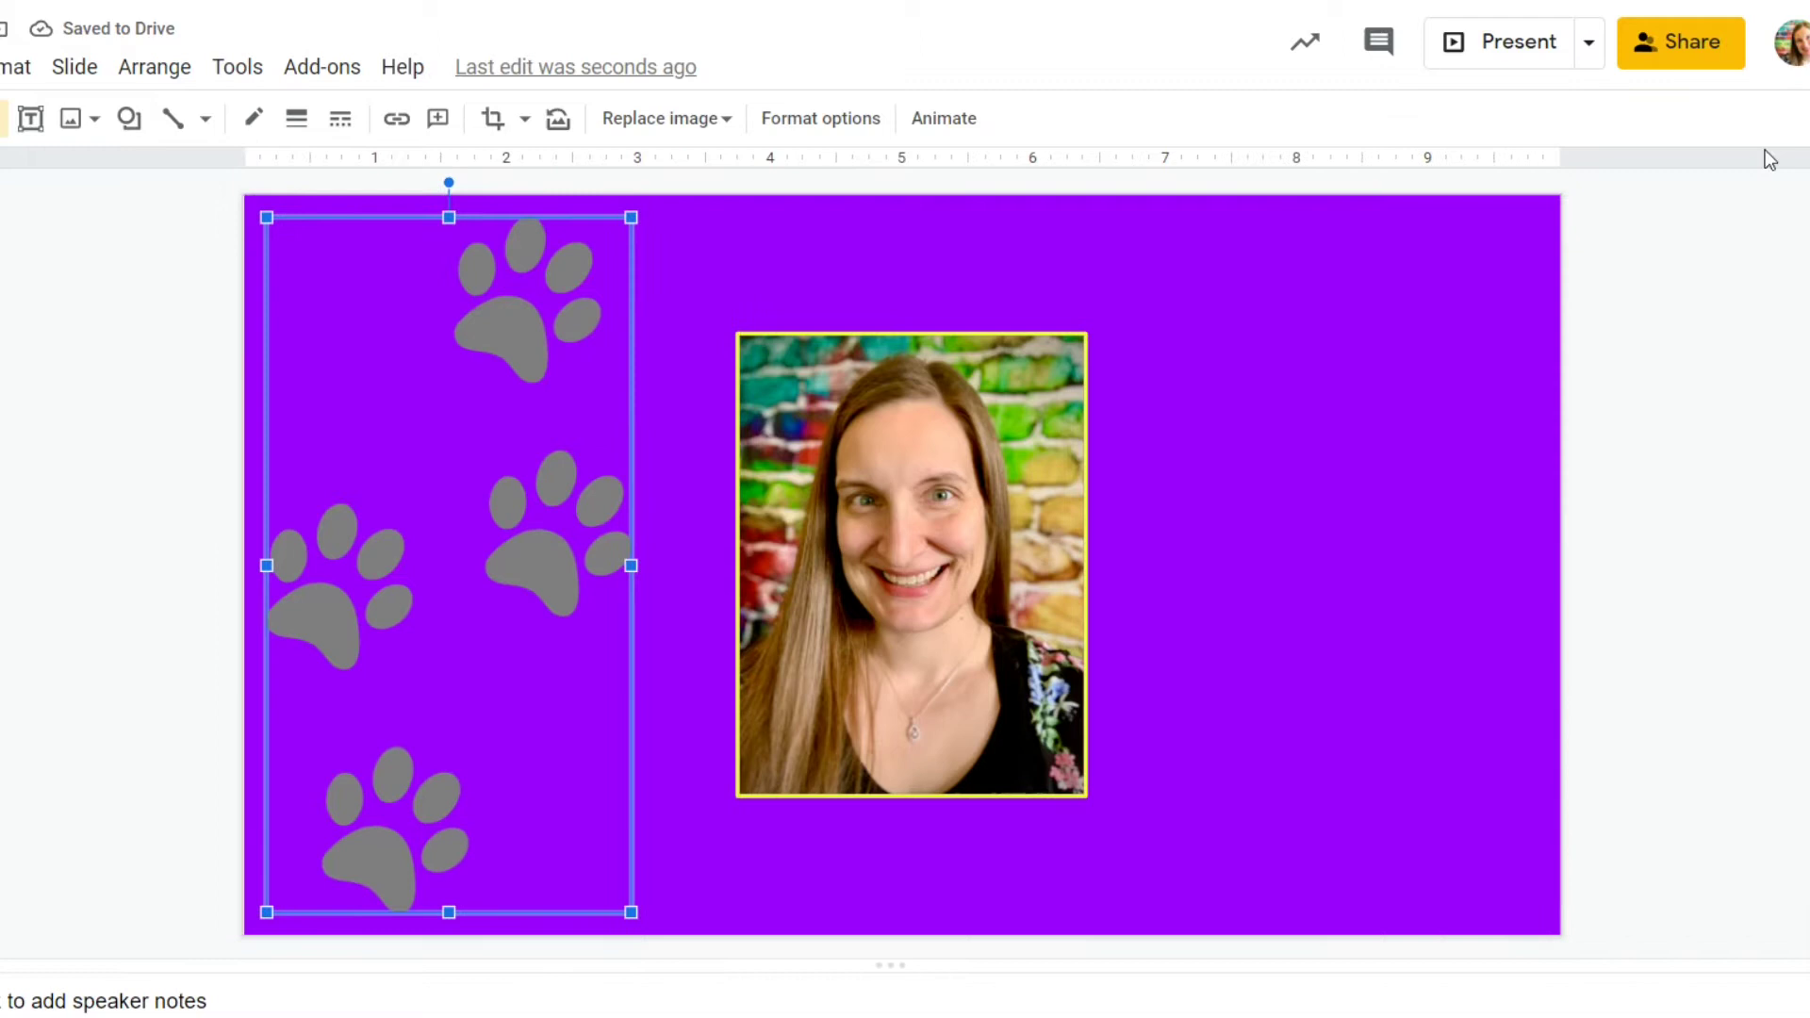
Shrink the paw prints, move them right of the portrait, and tilt them.
drag(265, 217, 350, 376)
drag(509, 465, 1337, 451)
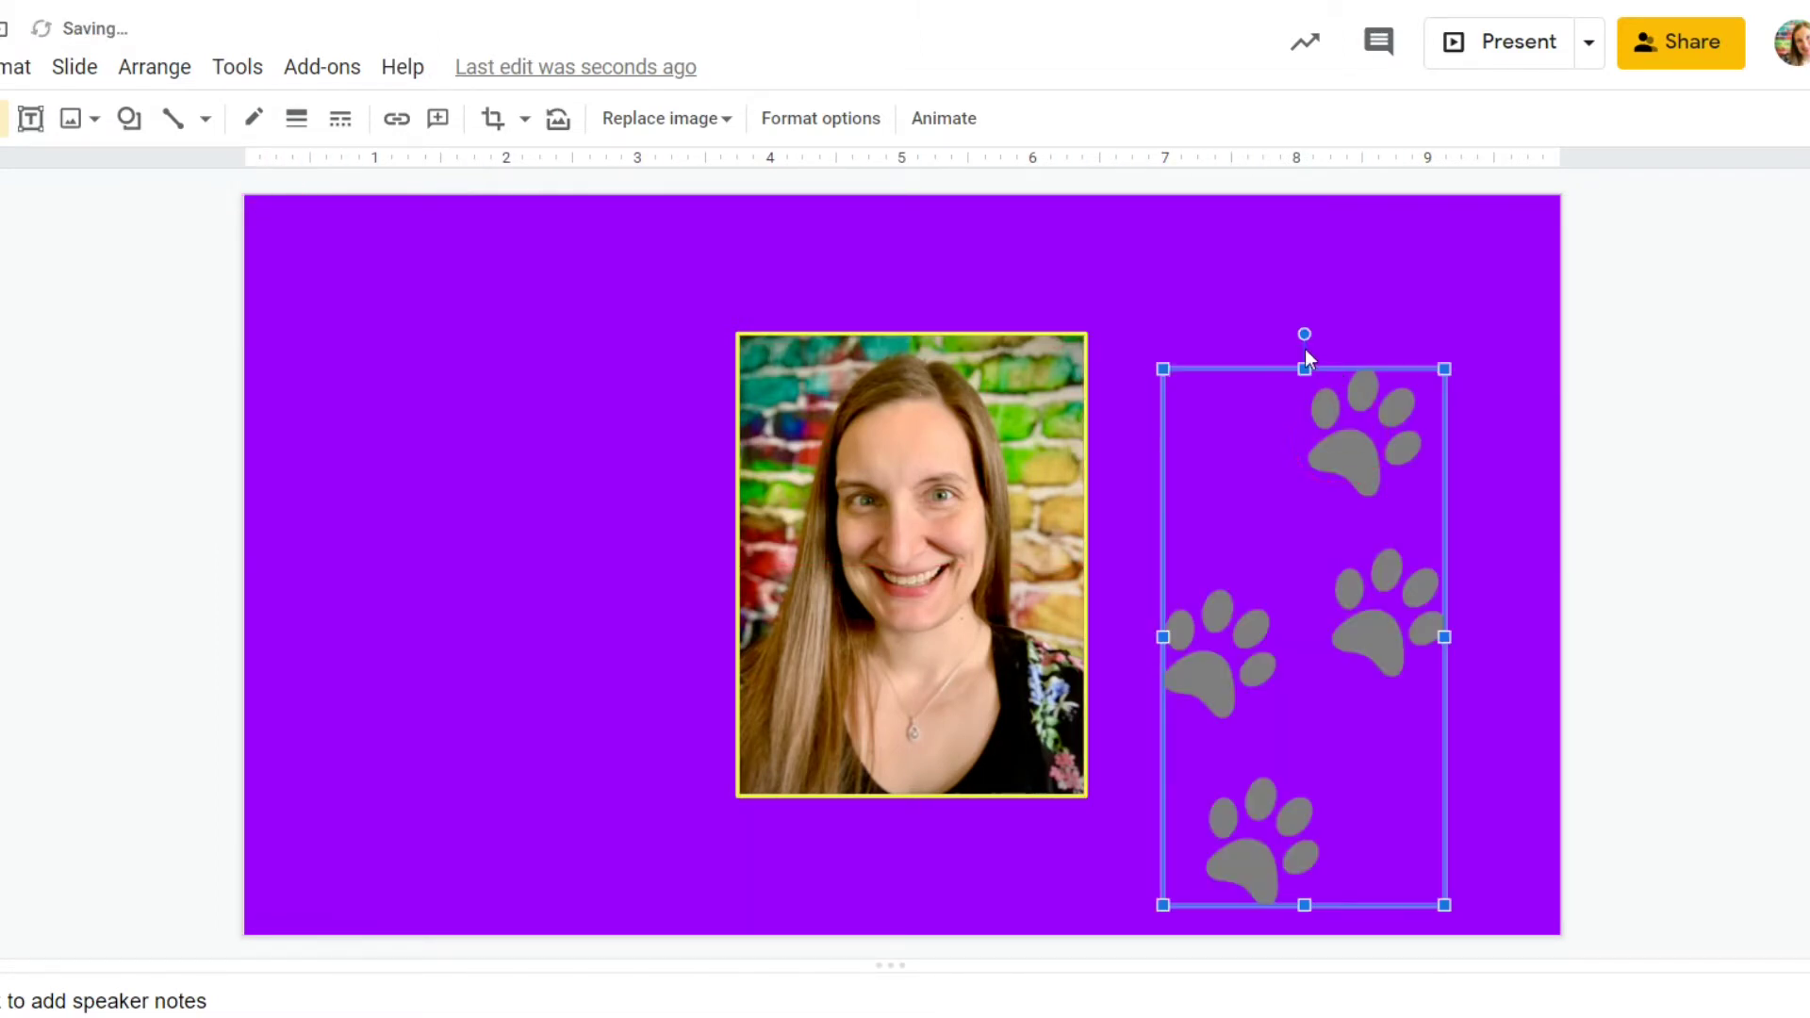
drag(1304, 329, 1401, 349)
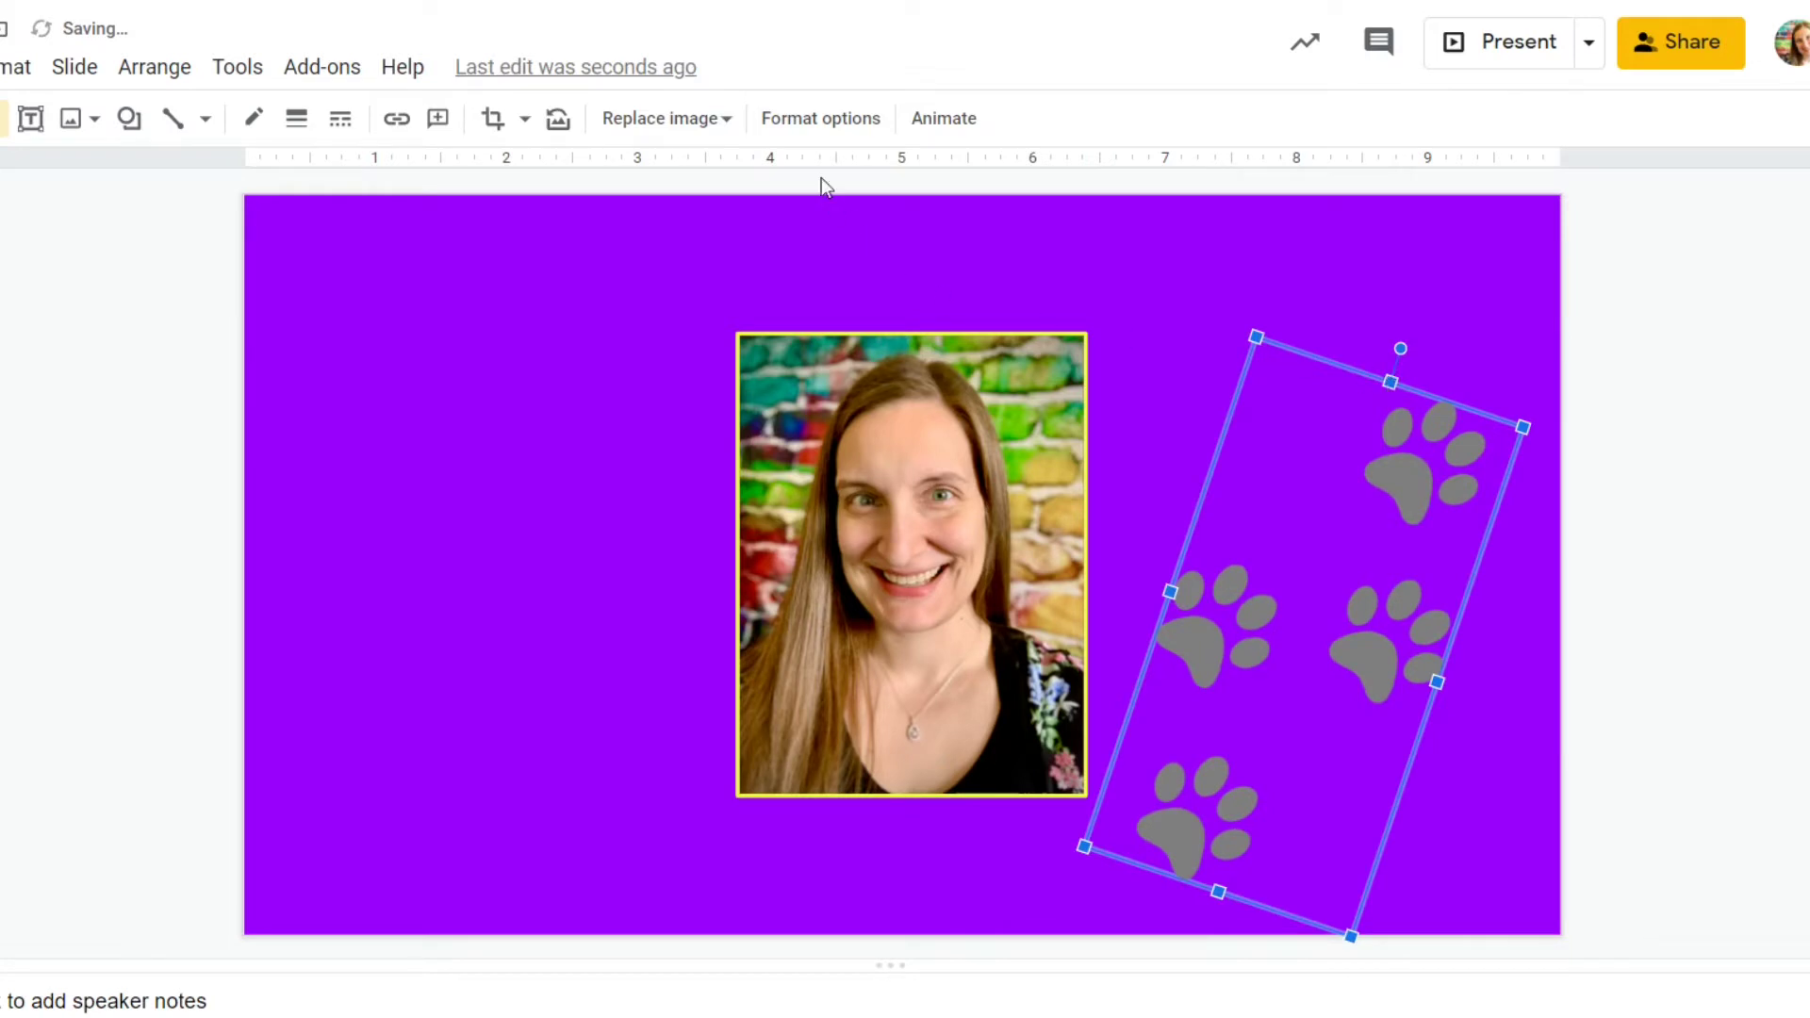
Recolour the paw prints with Light 7 and raise their transparency slightly.
click(787, 125)
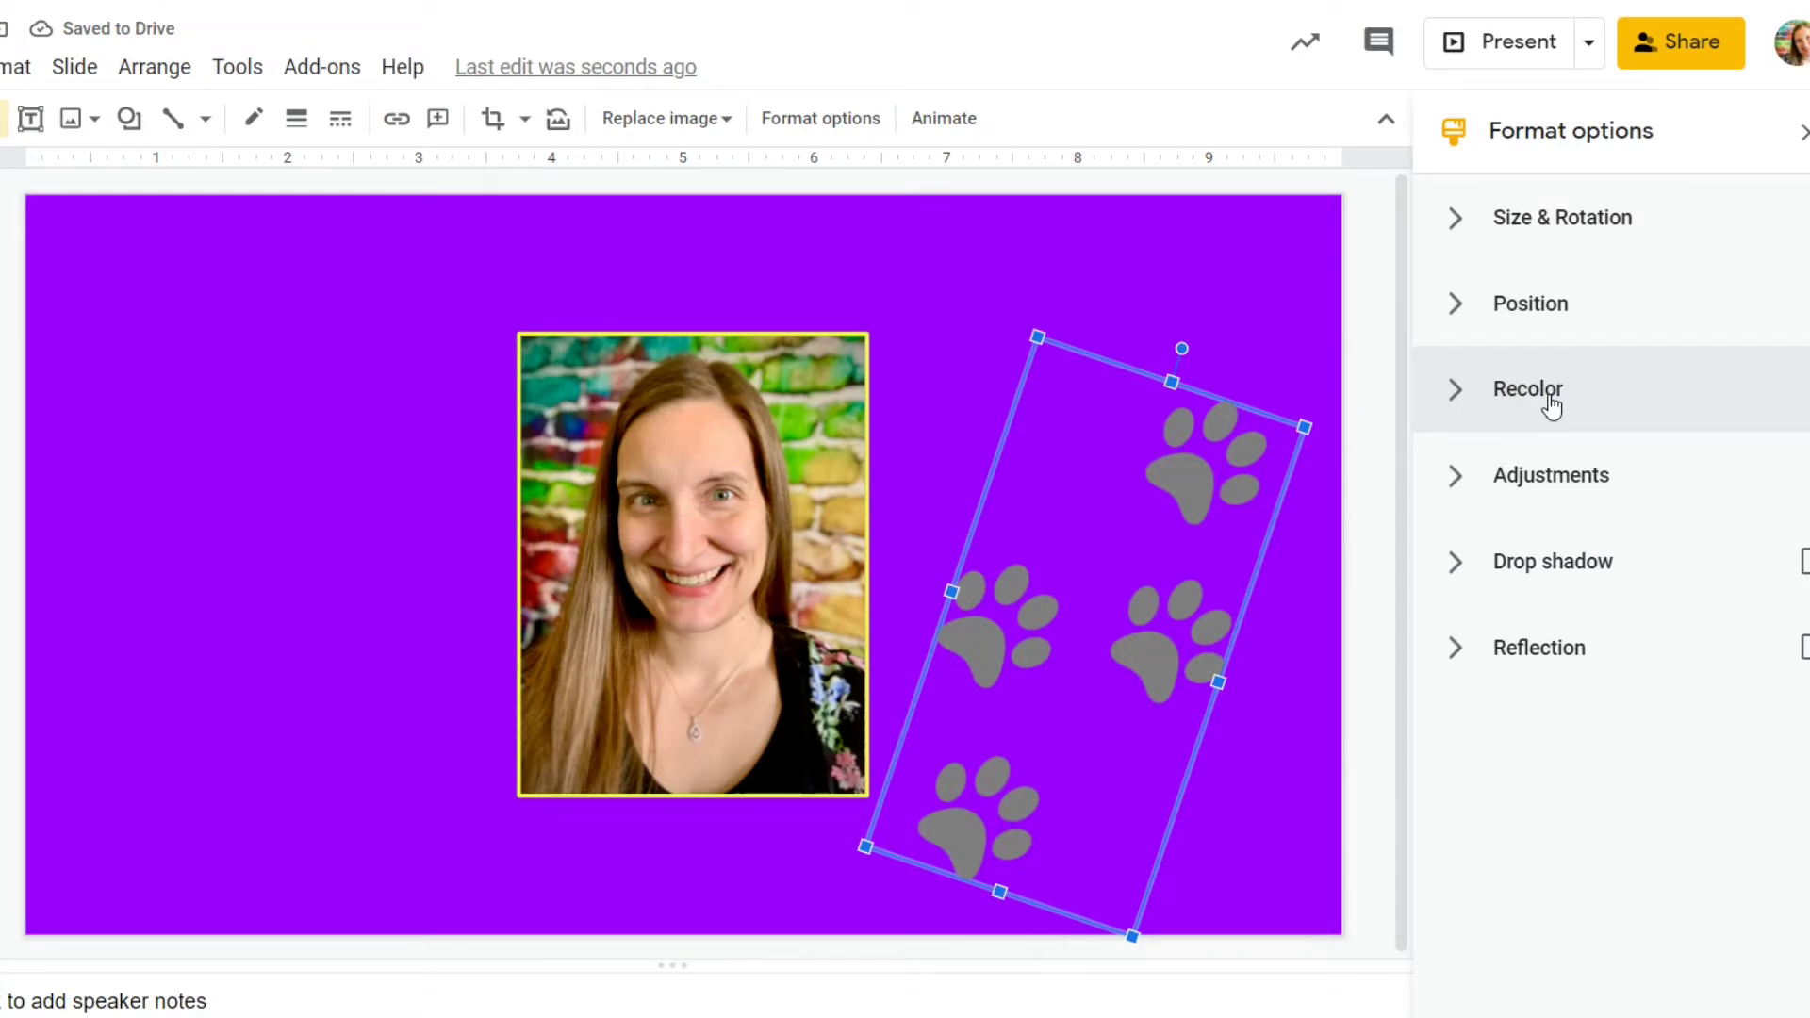
click(1551, 403)
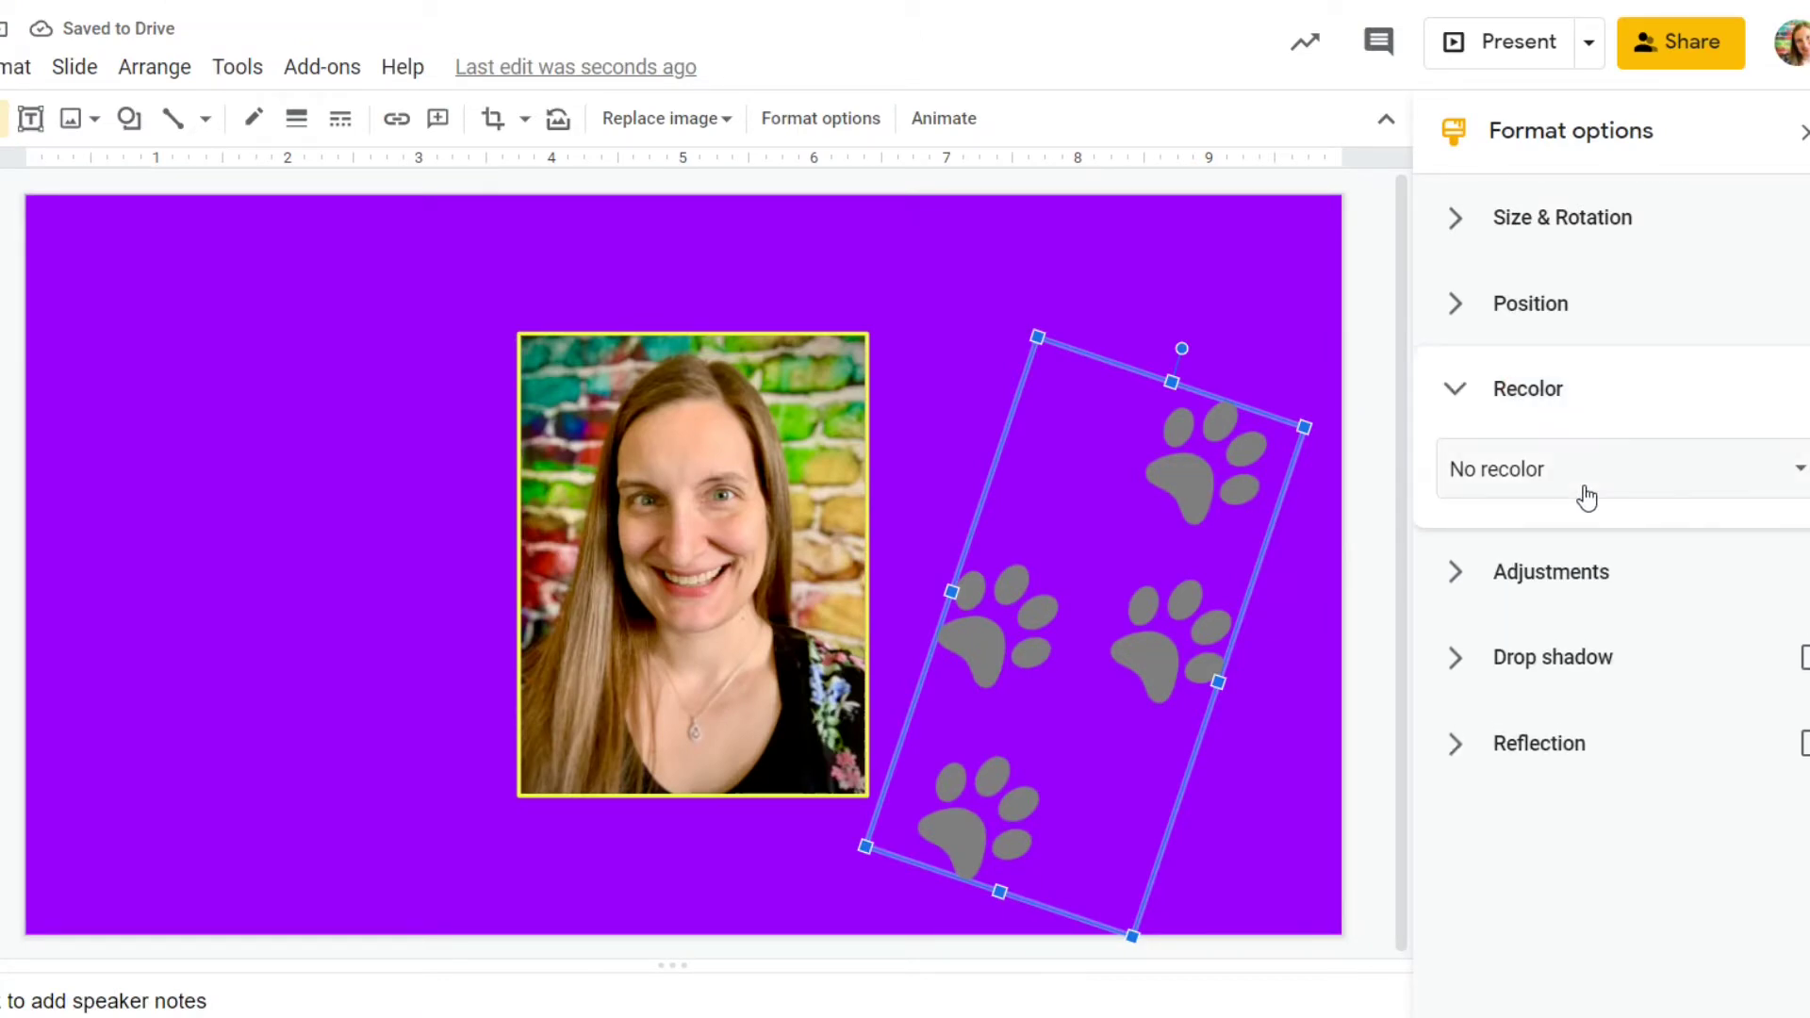
click(1587, 498)
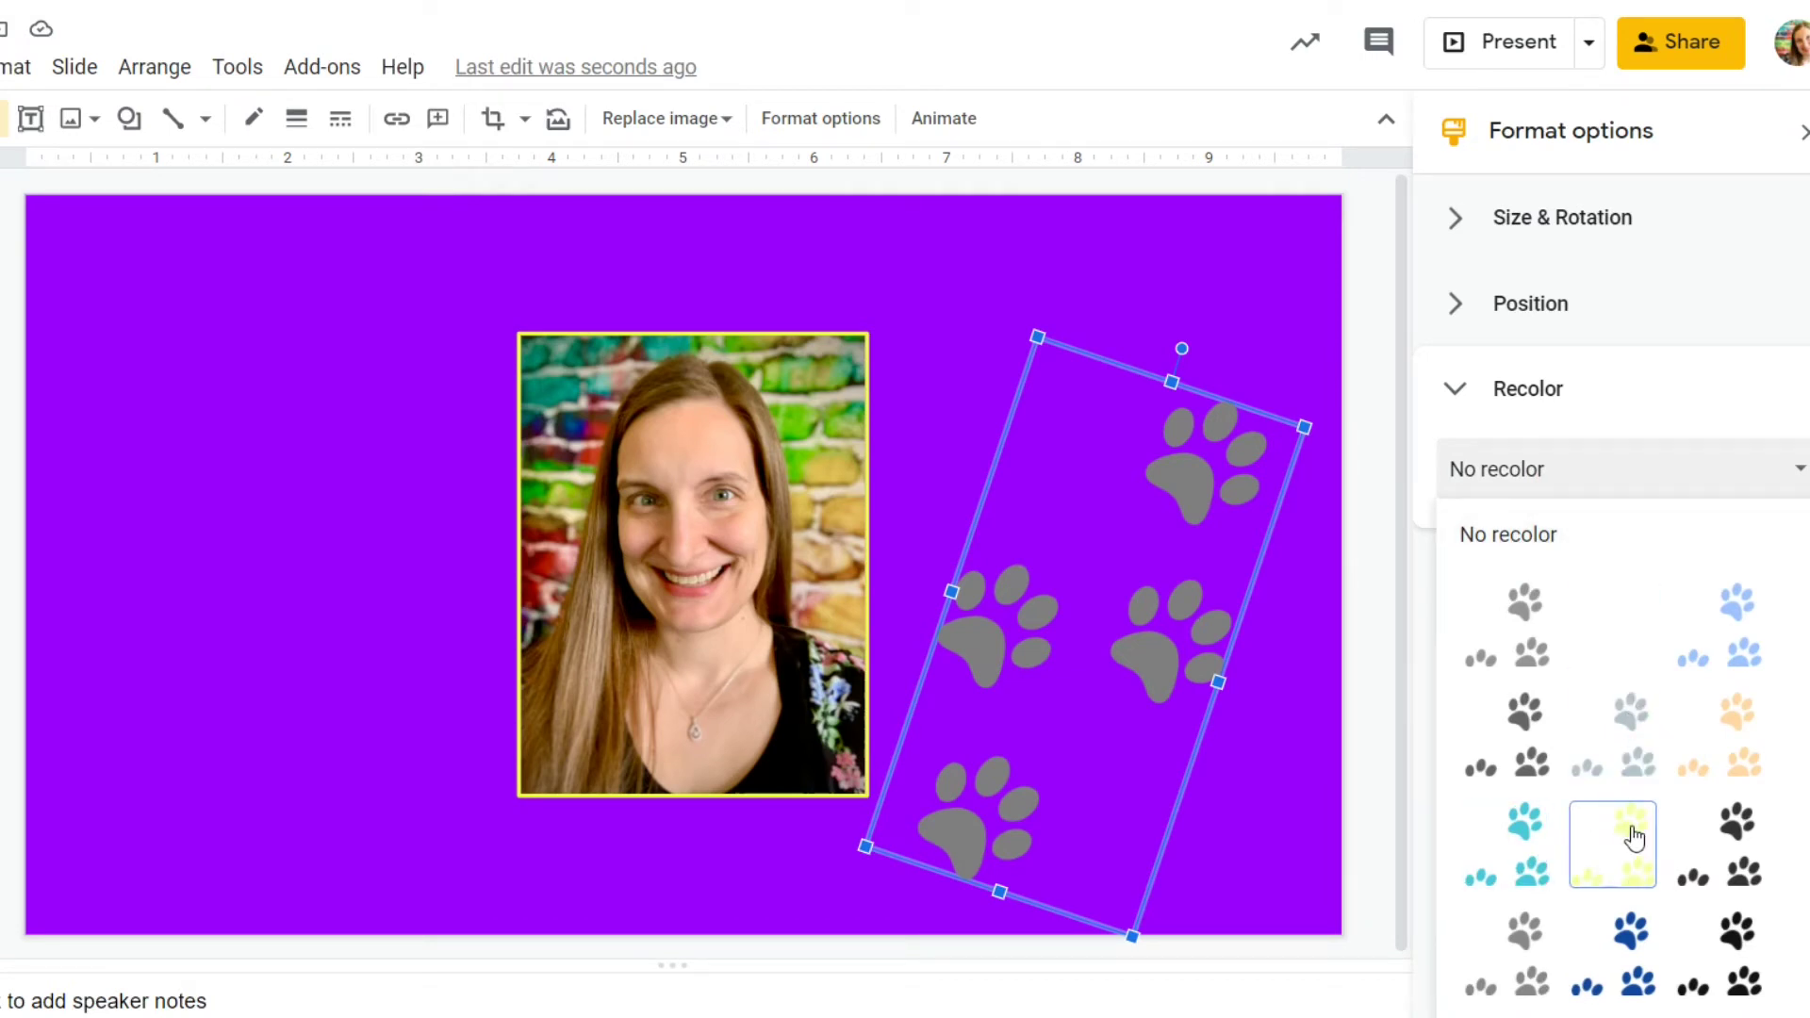
click(1522, 860)
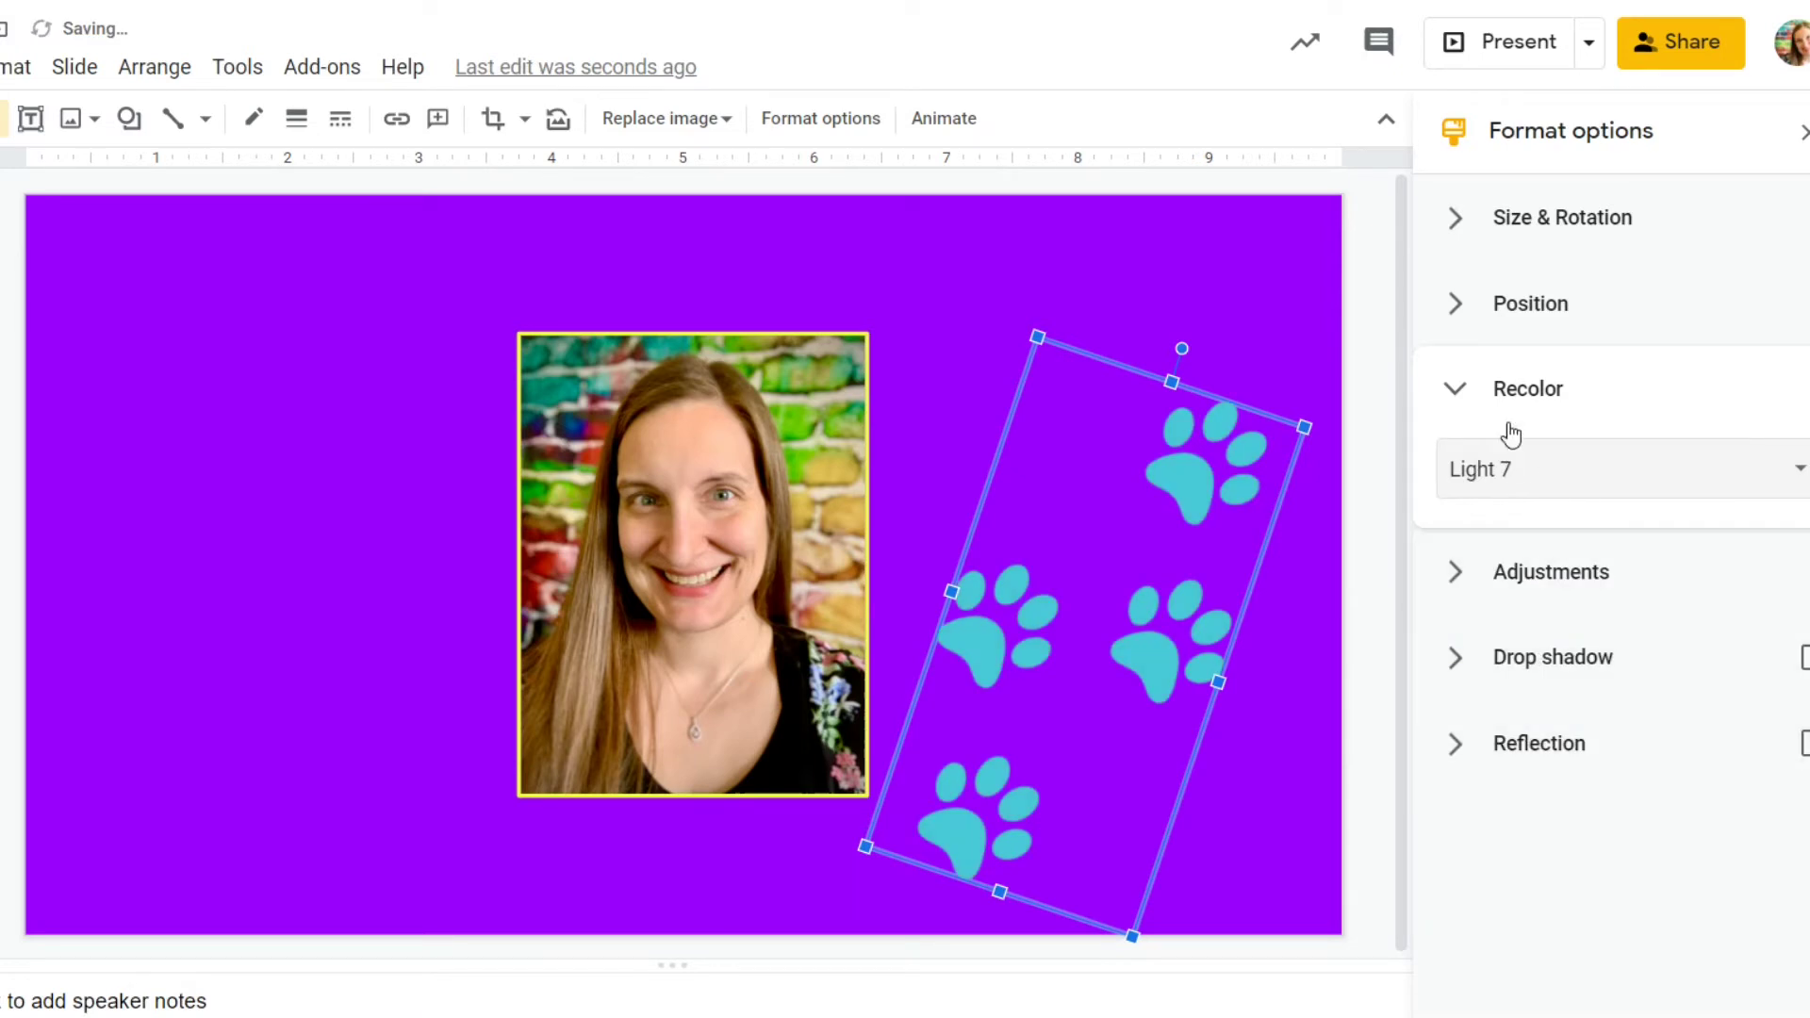
click(1582, 391)
click(1546, 479)
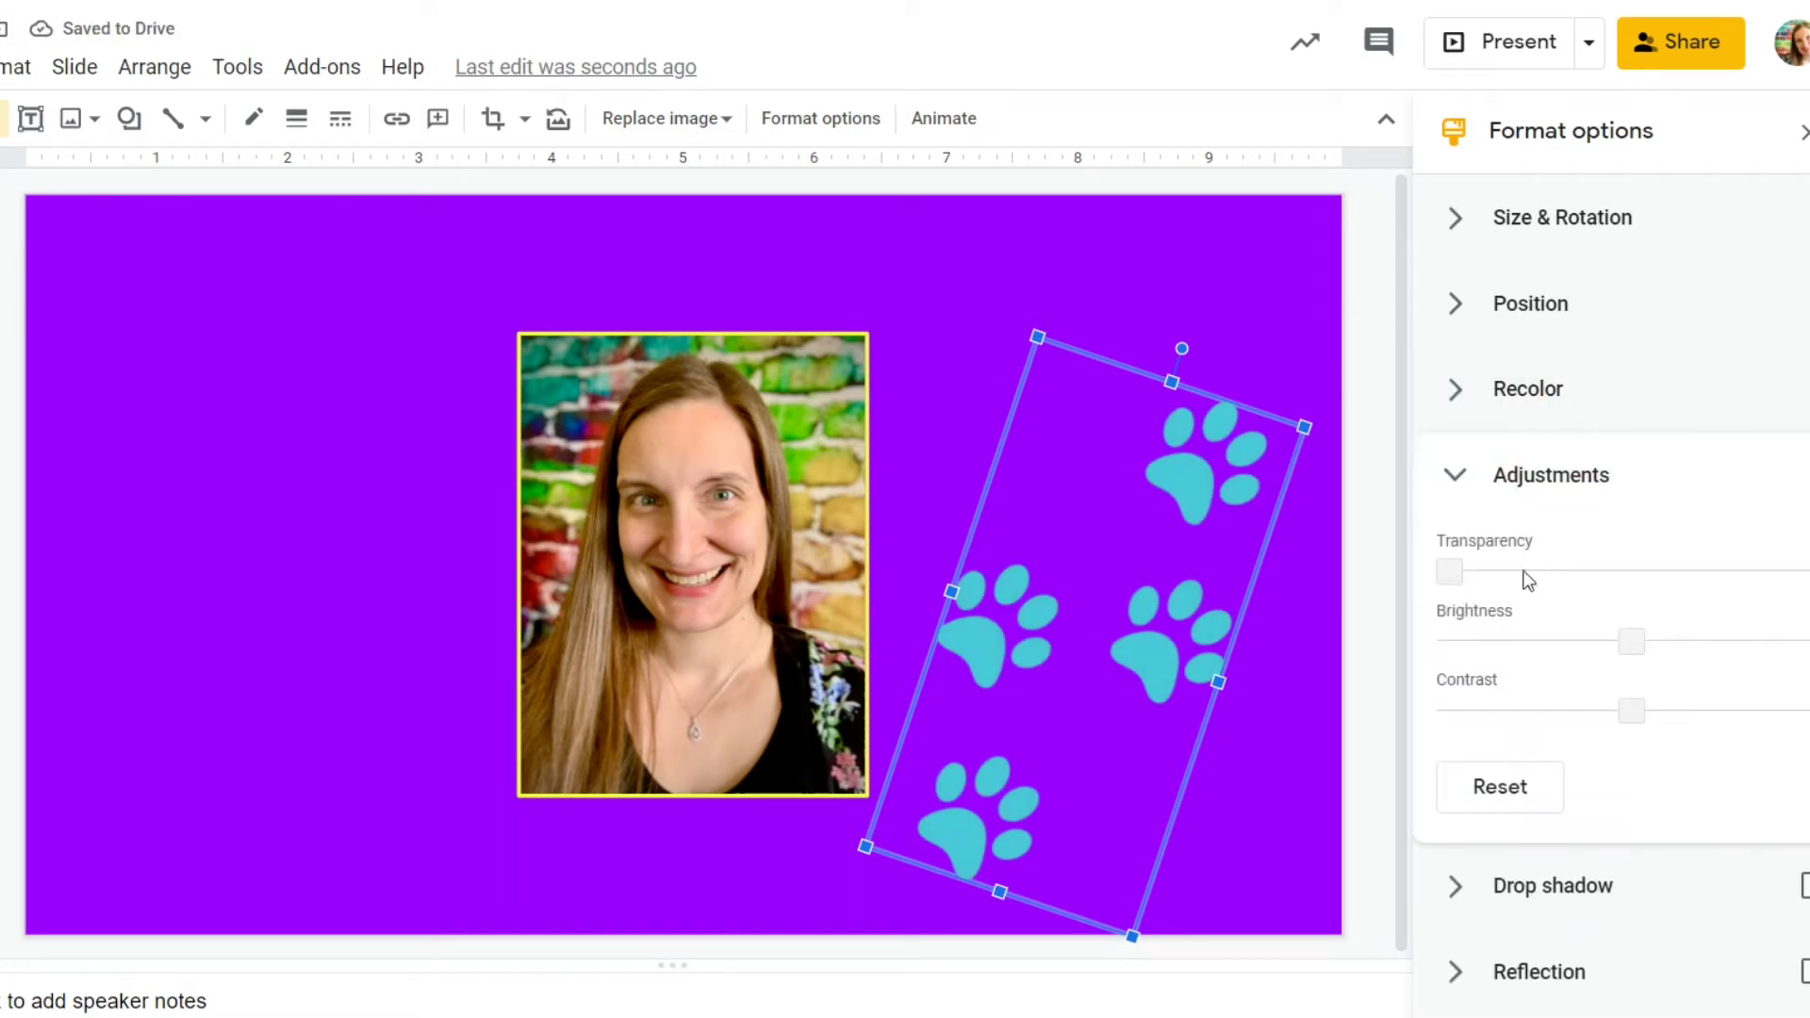
drag(1449, 572, 1515, 570)
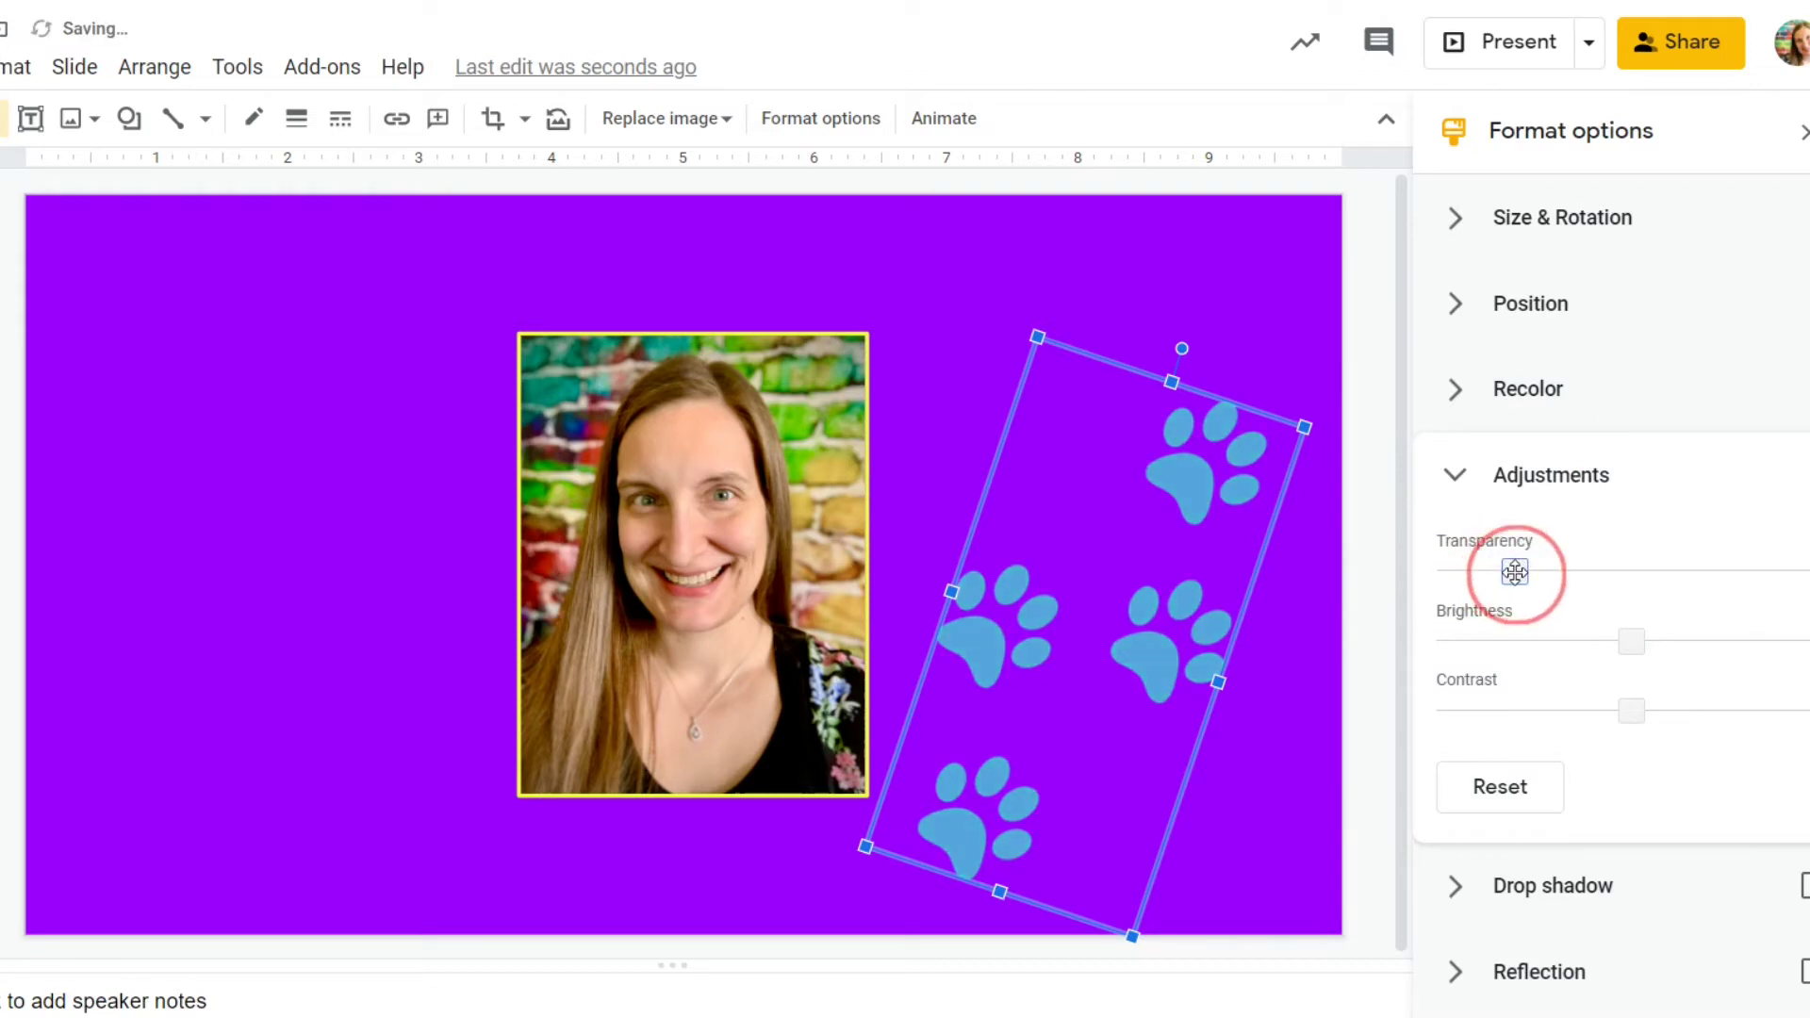
Shrink the paw-print image further and copy it.
click(1803, 131)
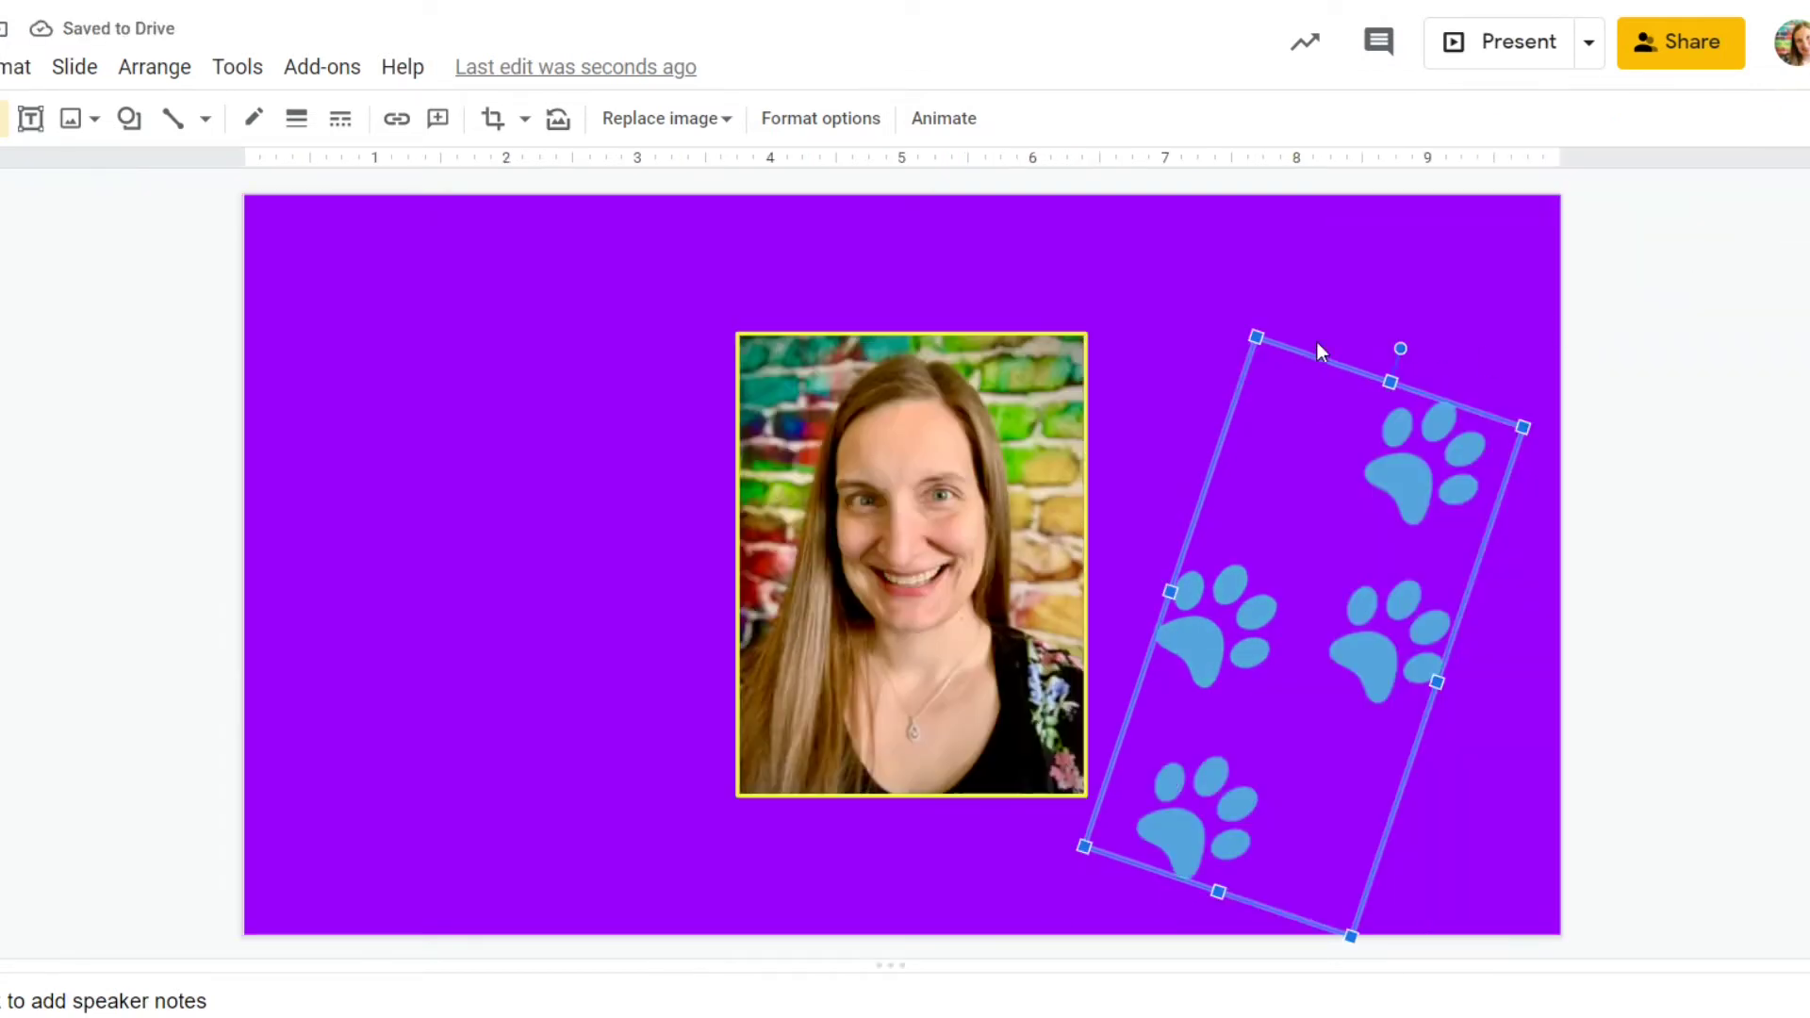
drag(1256, 335, 1345, 554)
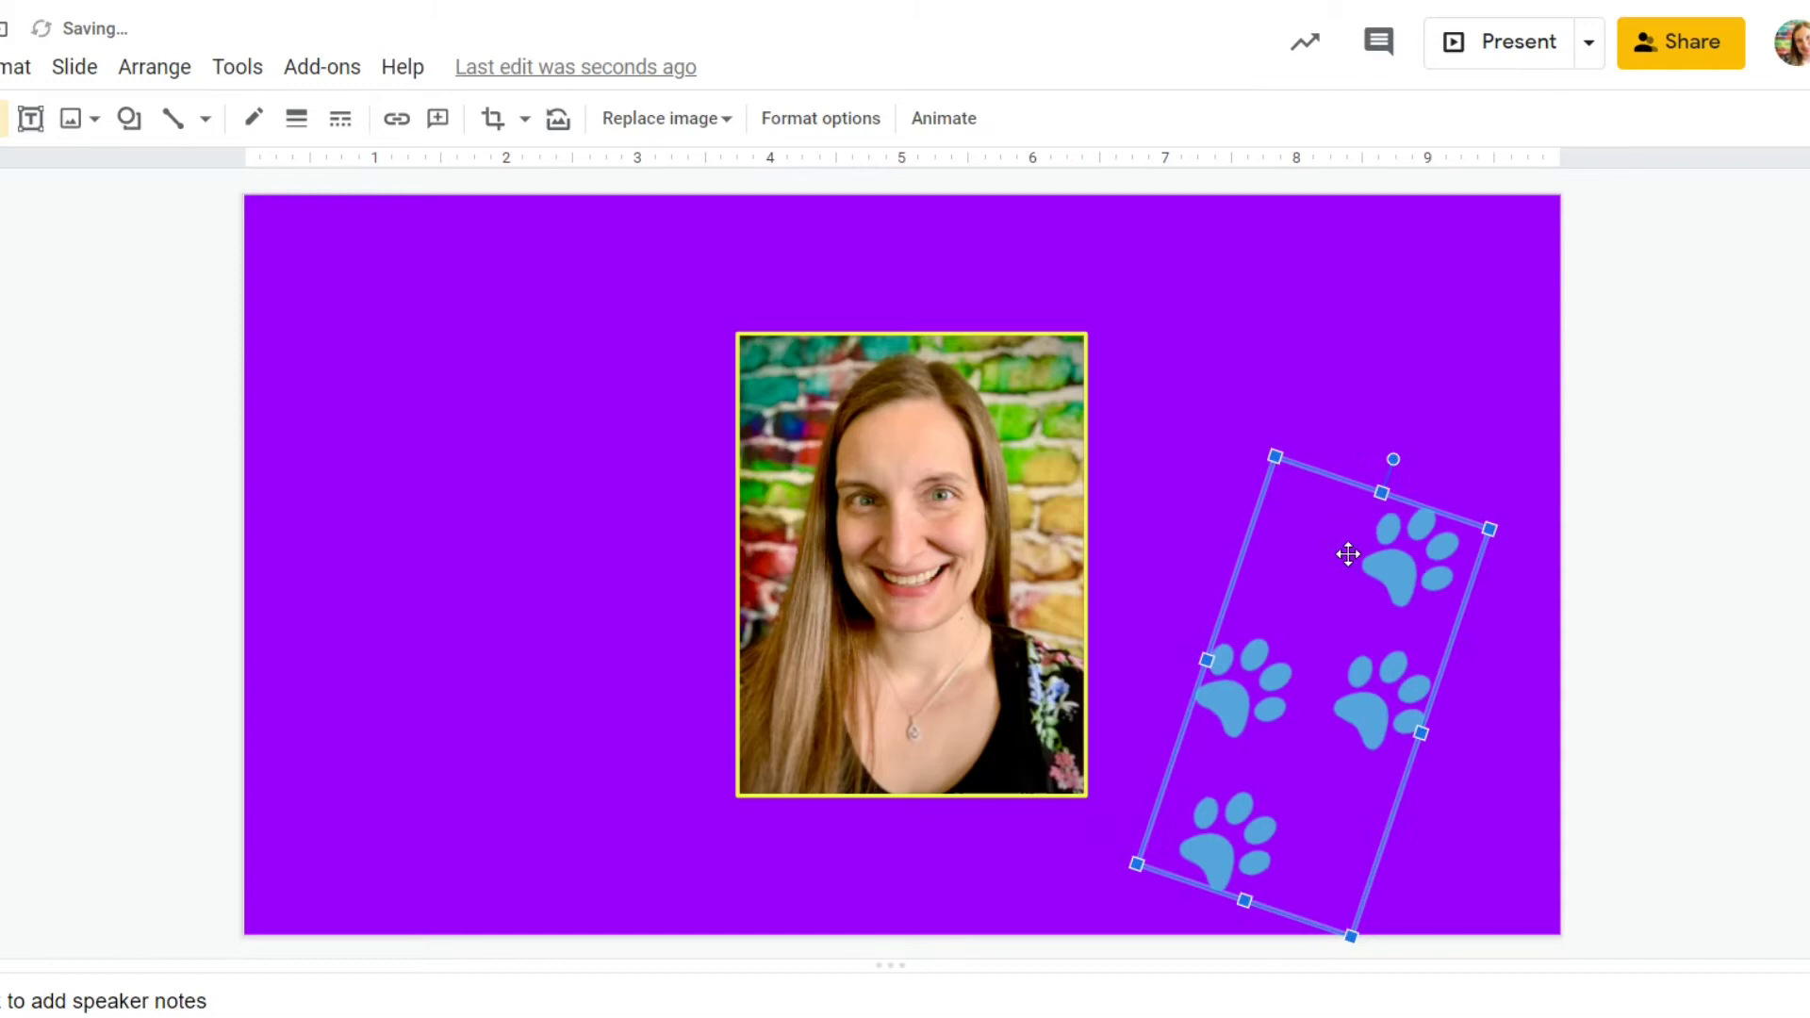
right_click(1338, 562)
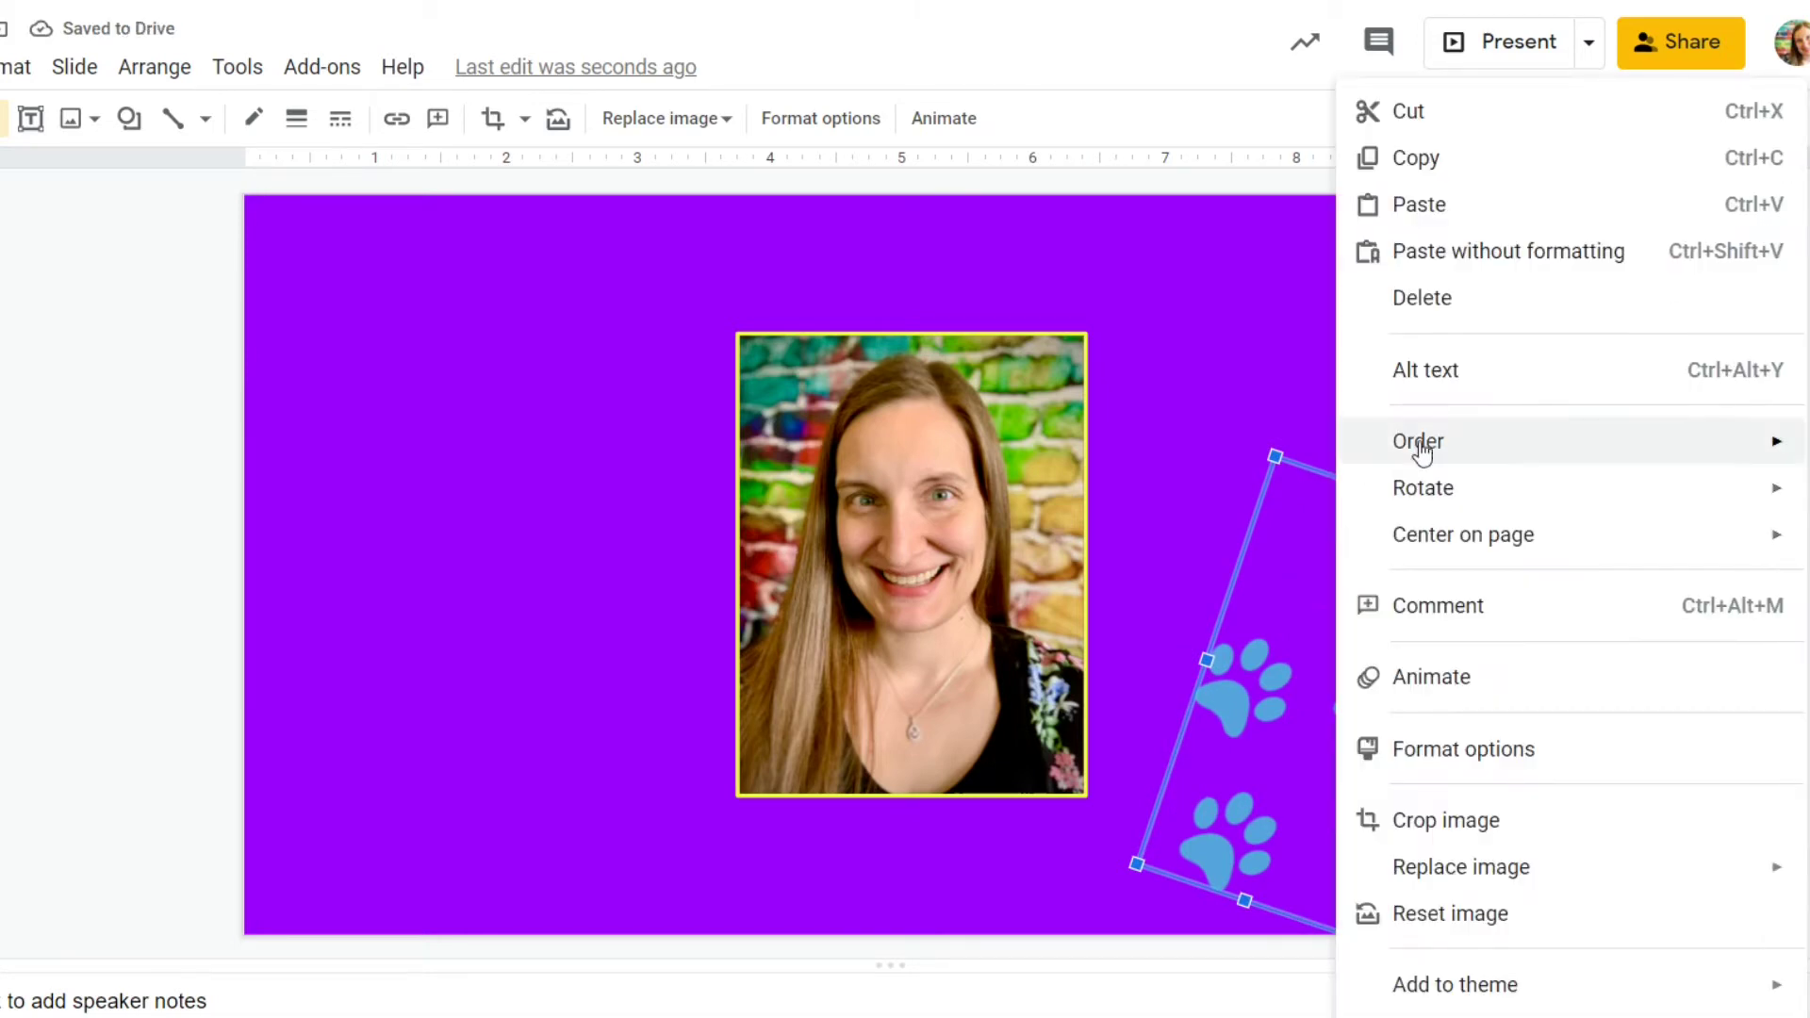
click(1424, 170)
Paste a duplicate of the paw prints and tilt it at the top-right of the trail.
right_click(1358, 308)
click(1410, 421)
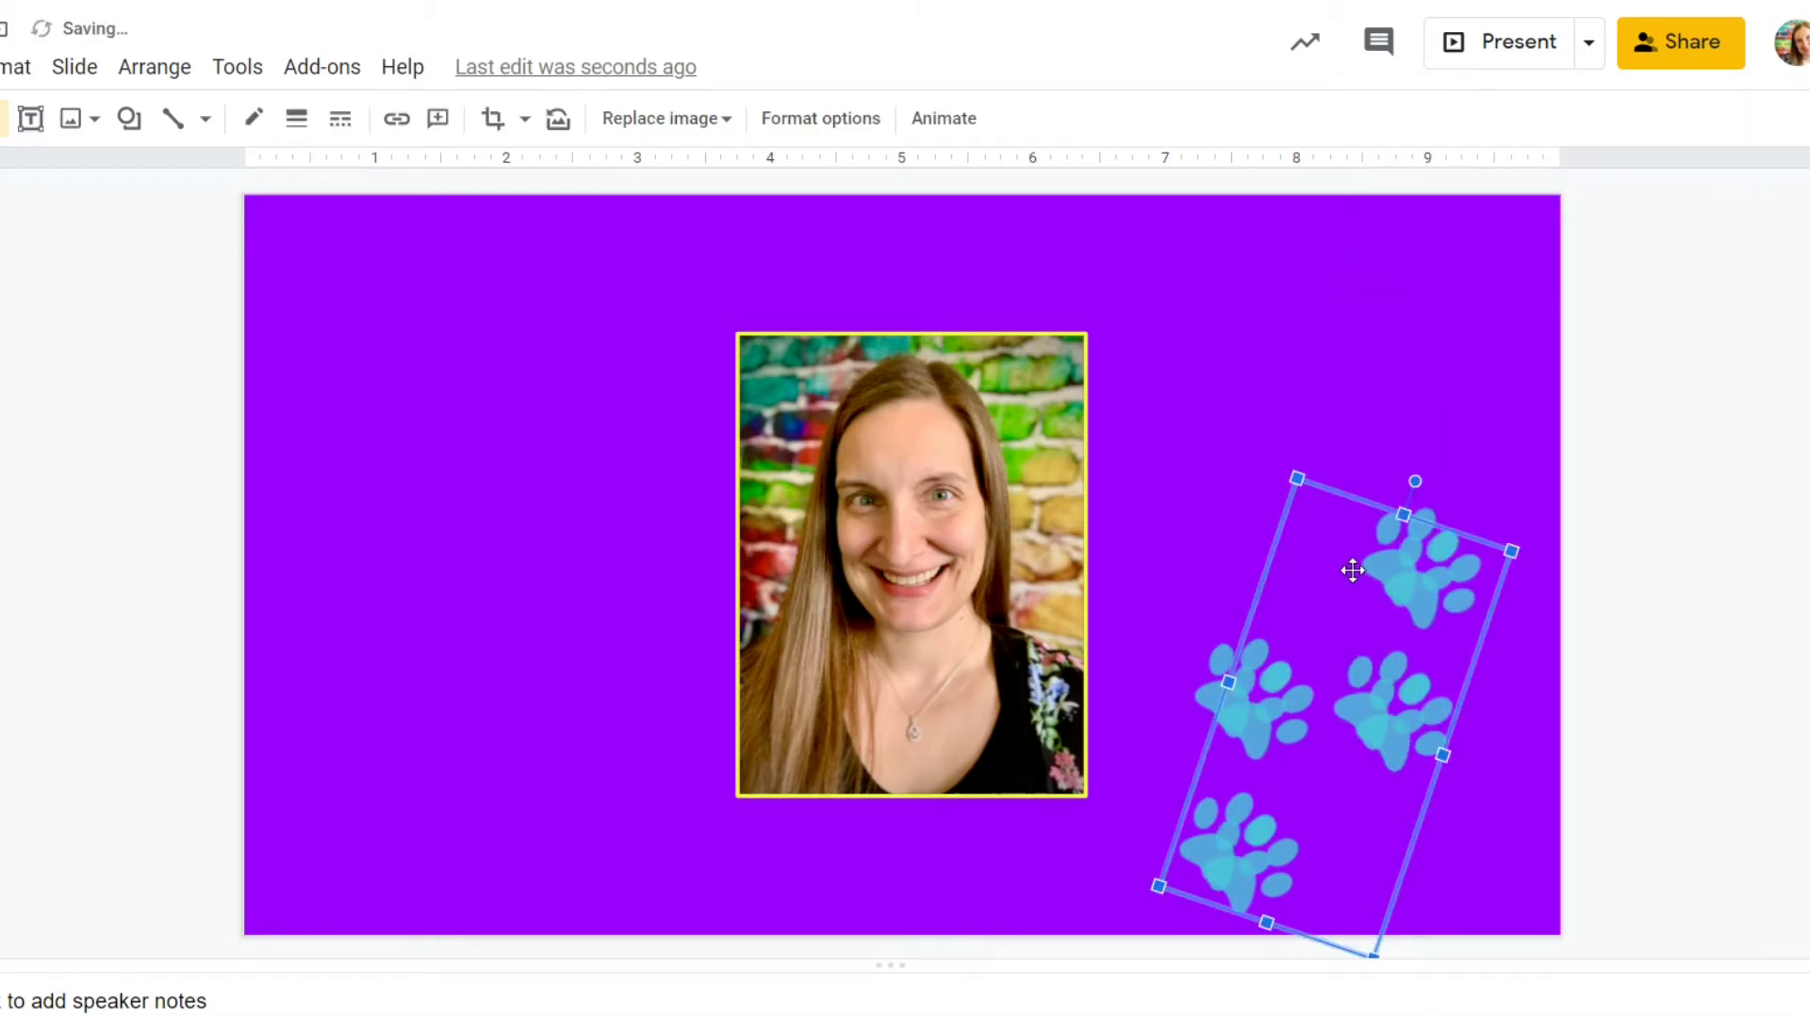
drag(1353, 567, 1353, 357)
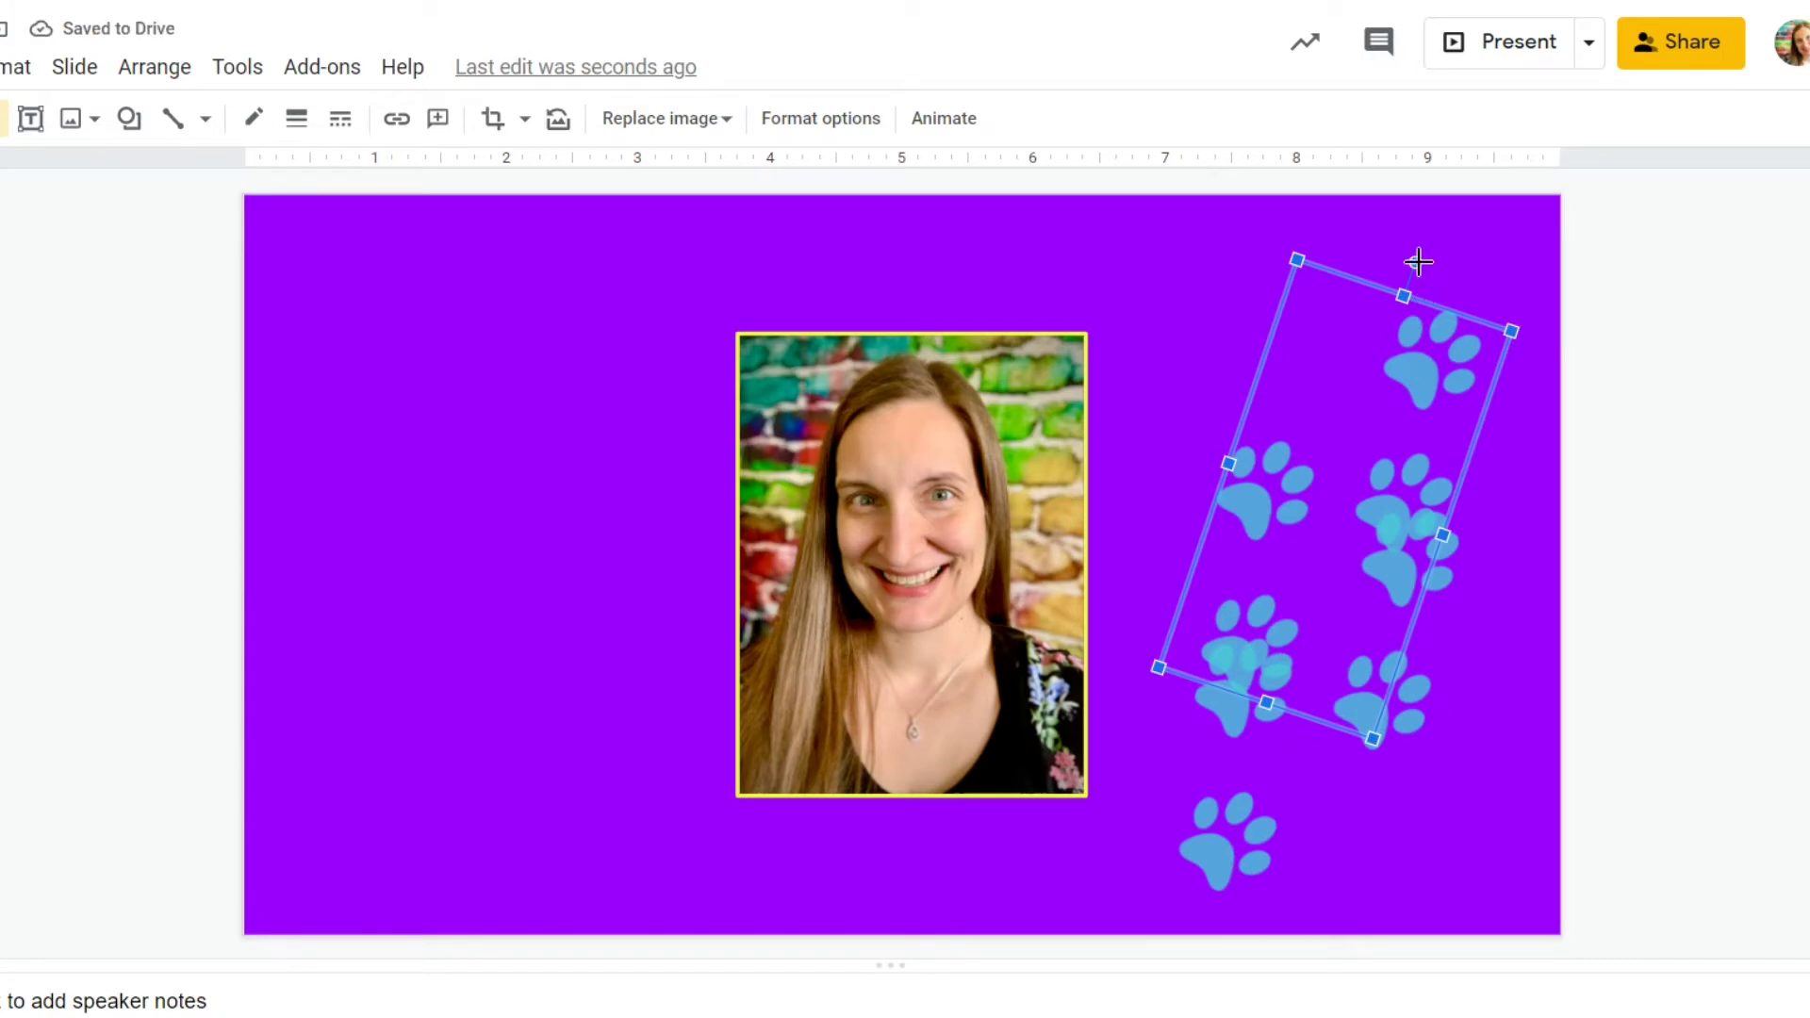
drag(1415, 262, 1383, 266)
drag(1384, 328, 1385, 381)
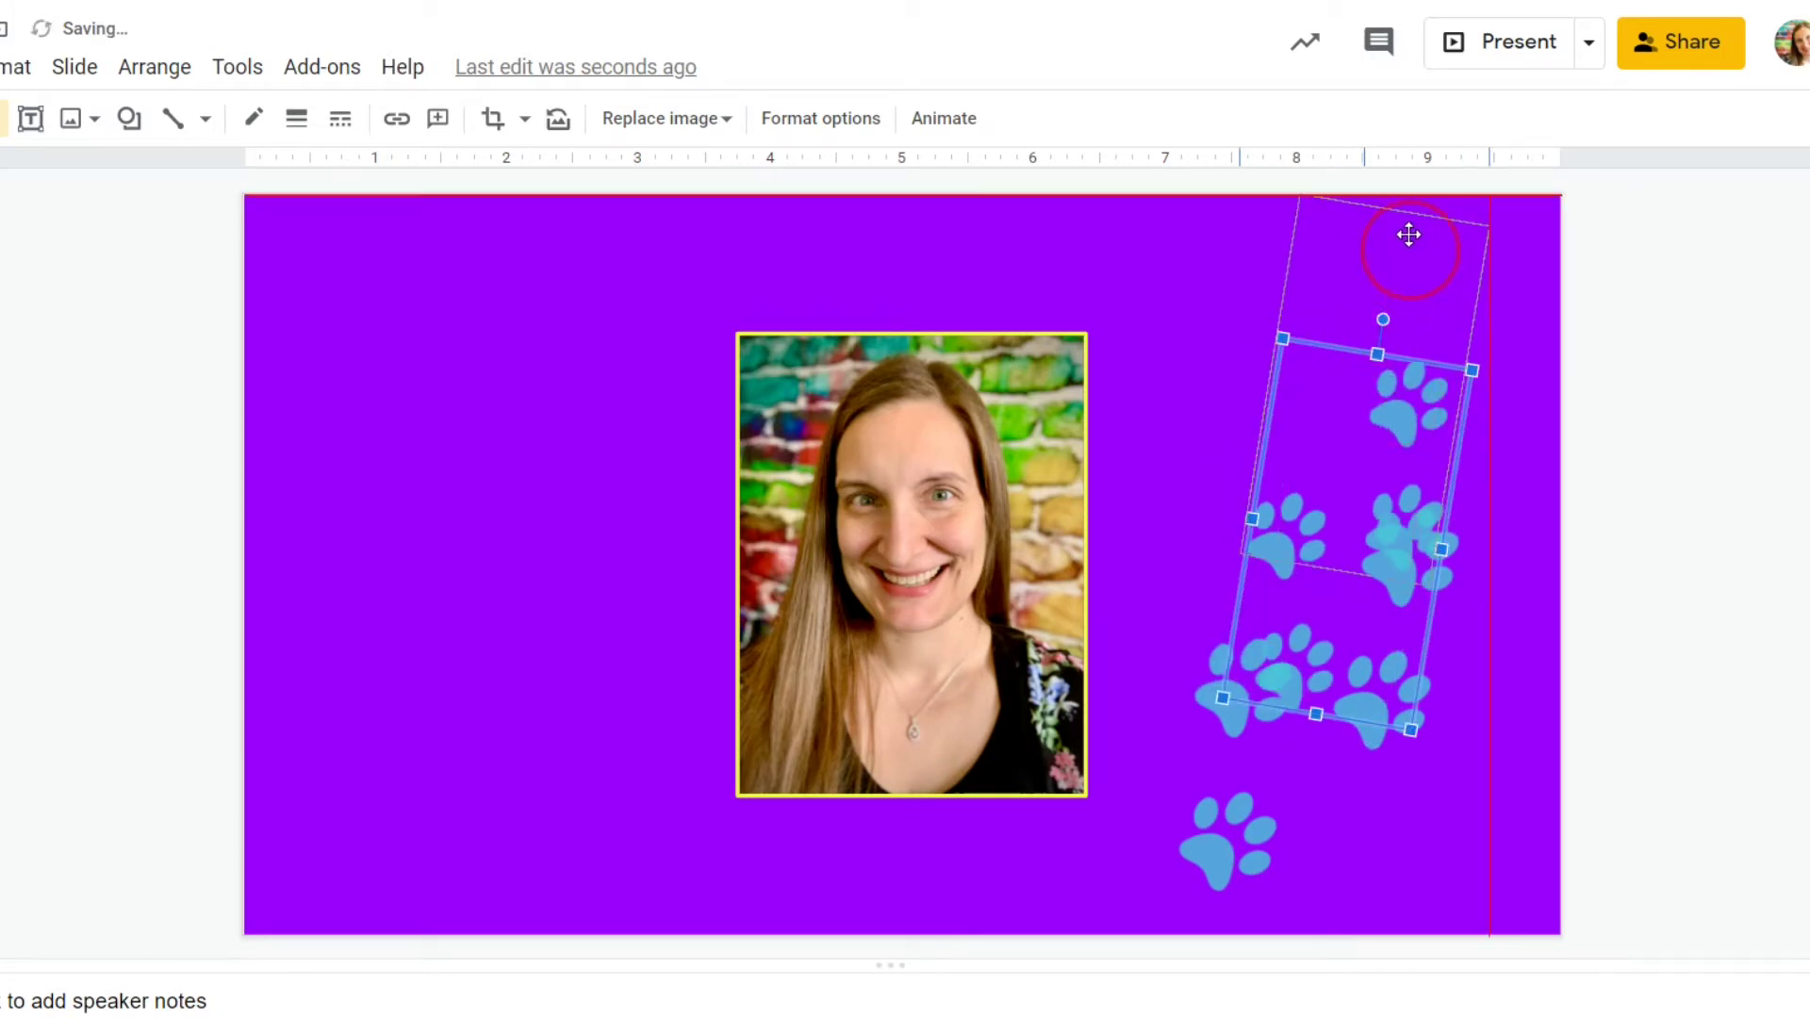
drag(1408, 234, 1411, 220)
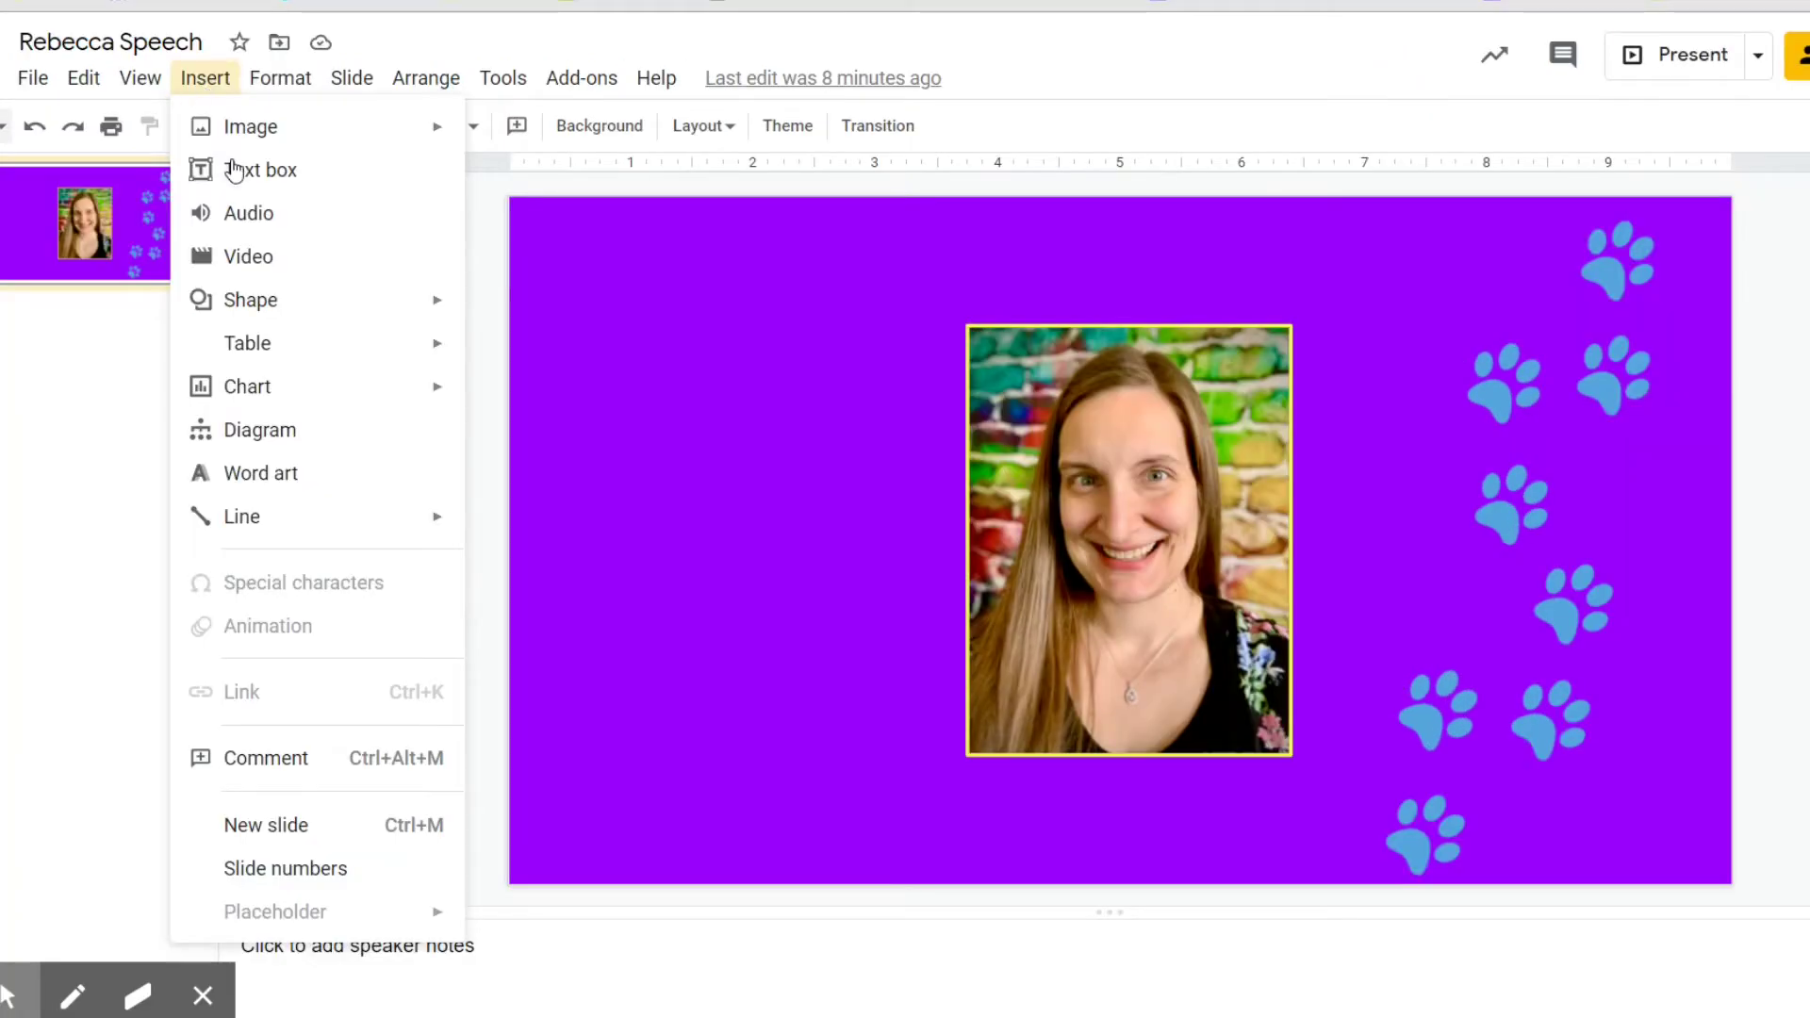
Insert a rottweiler puppy image from web search, shrink it, and place it at lower right.
mouse_move(198, 126)
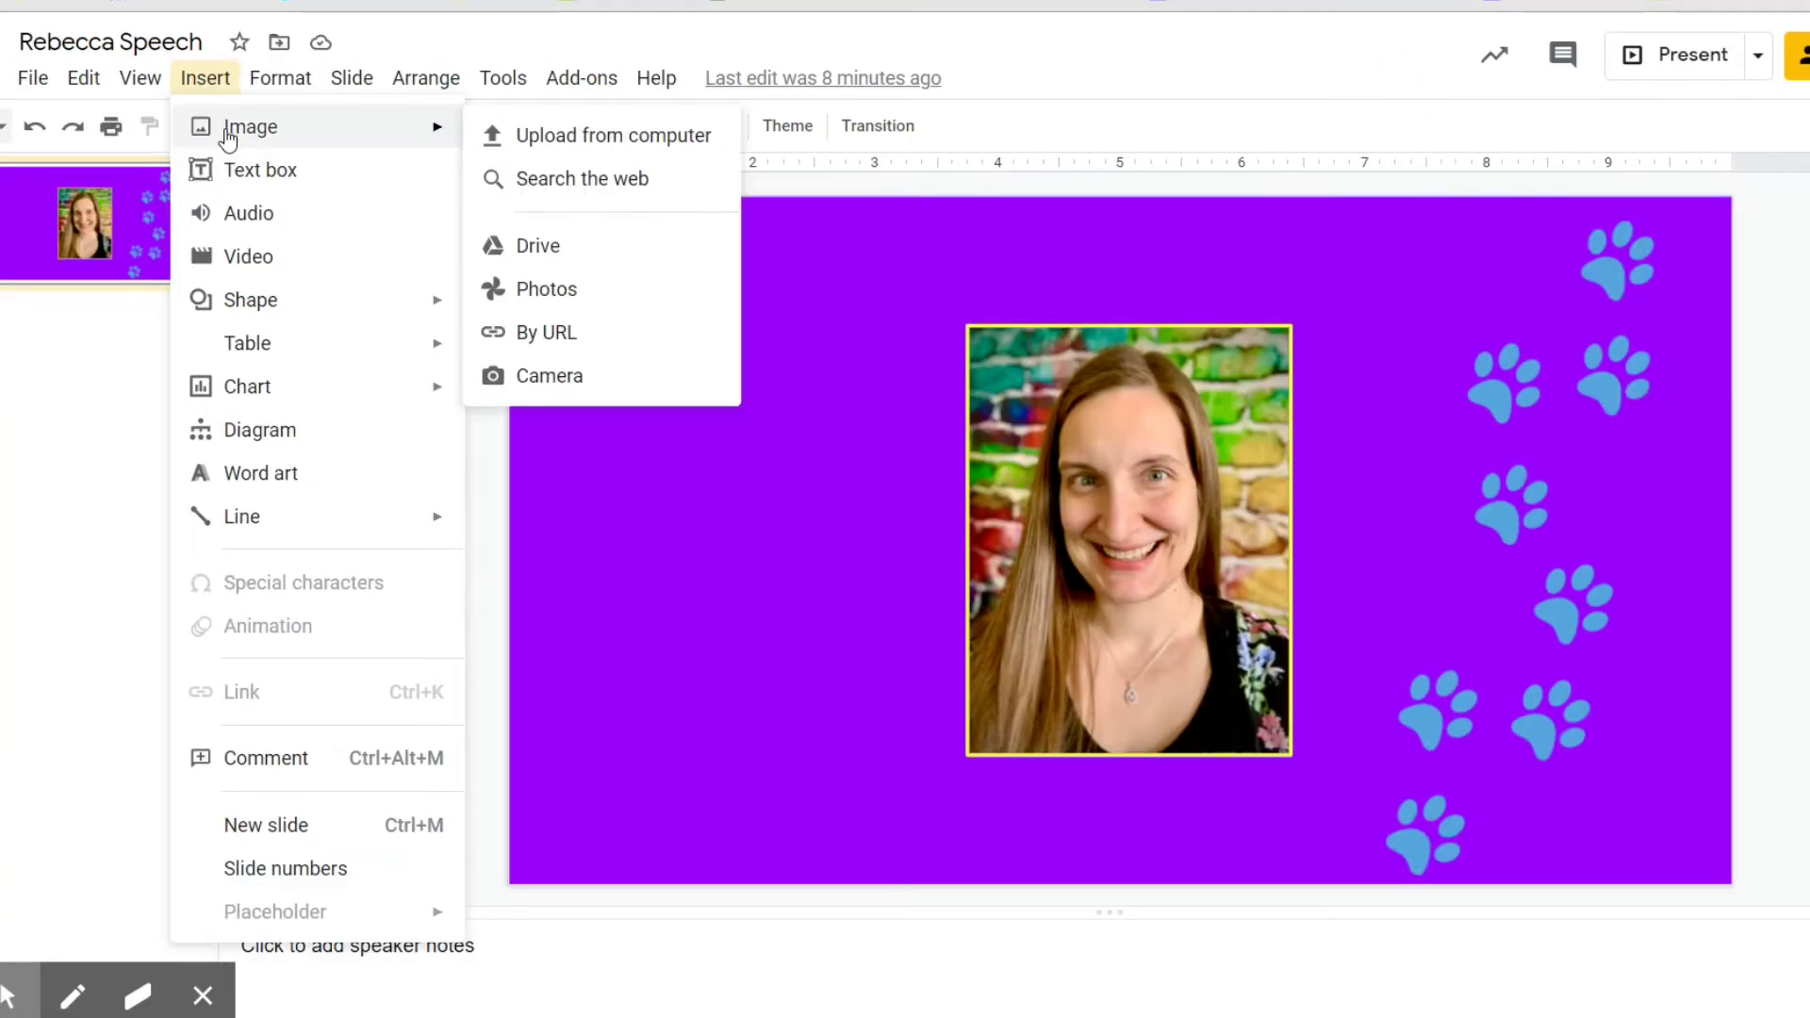
click(493, 177)
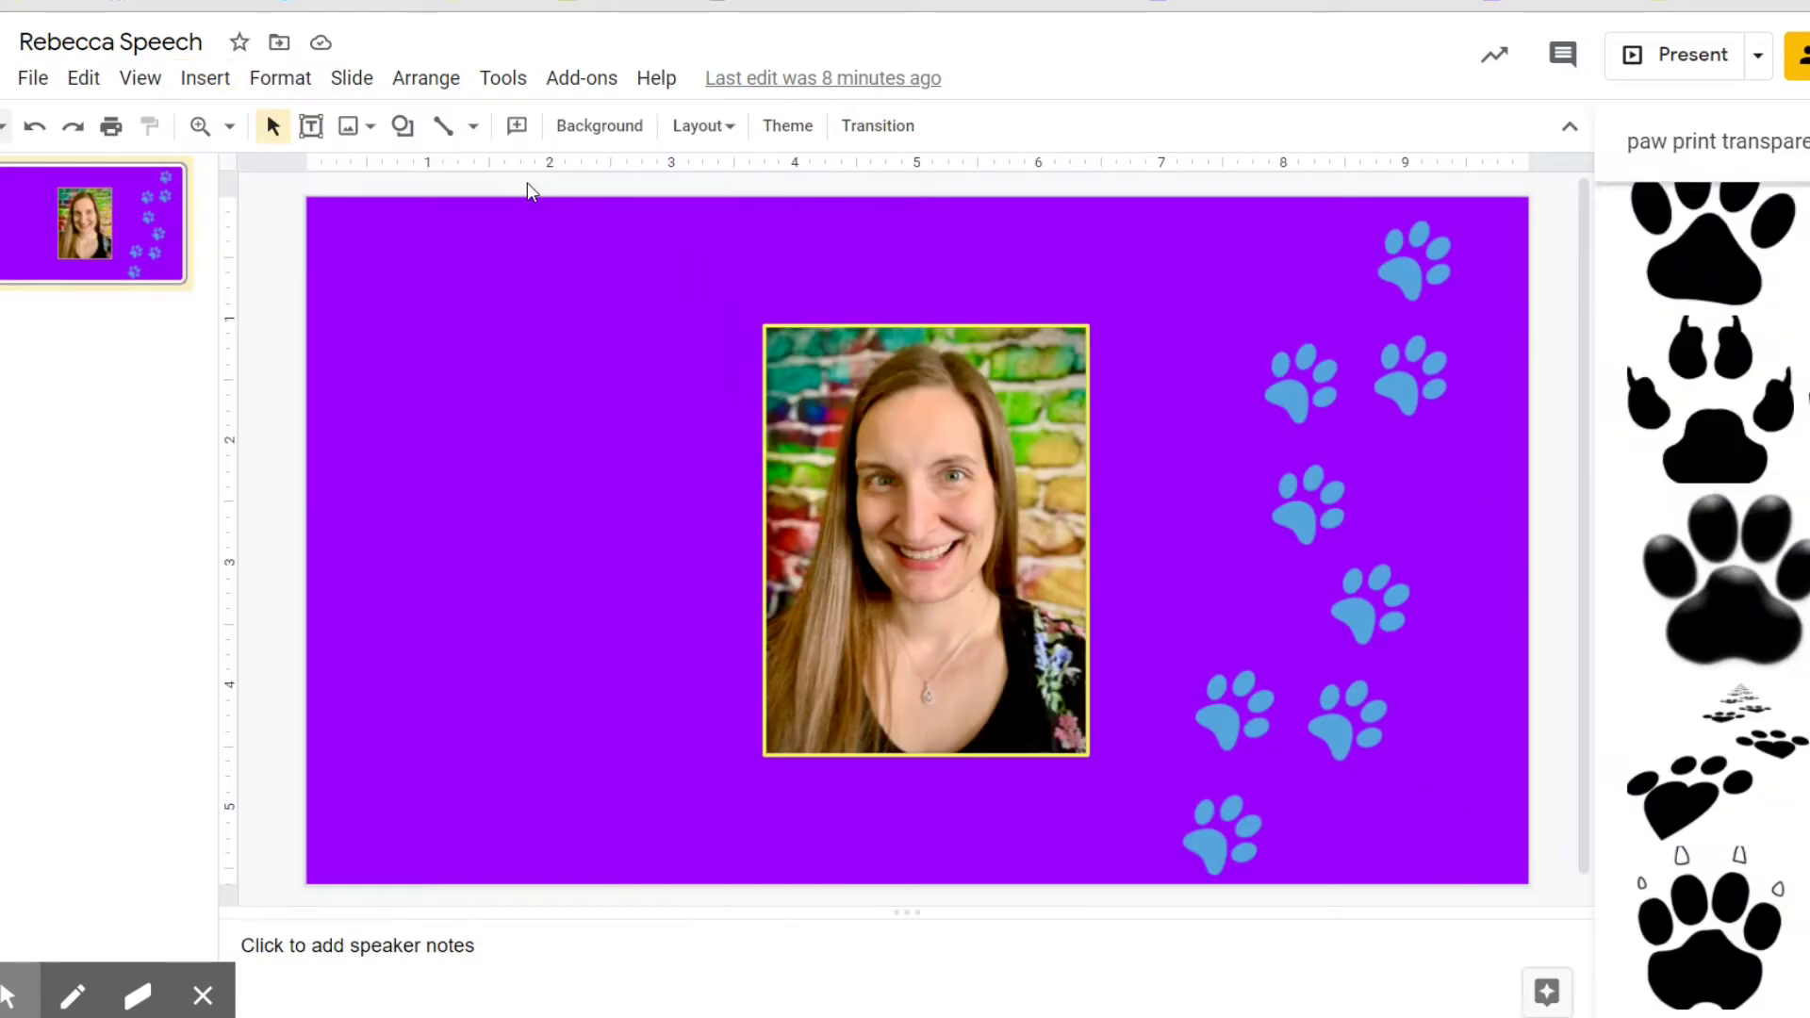
click(1697, 141)
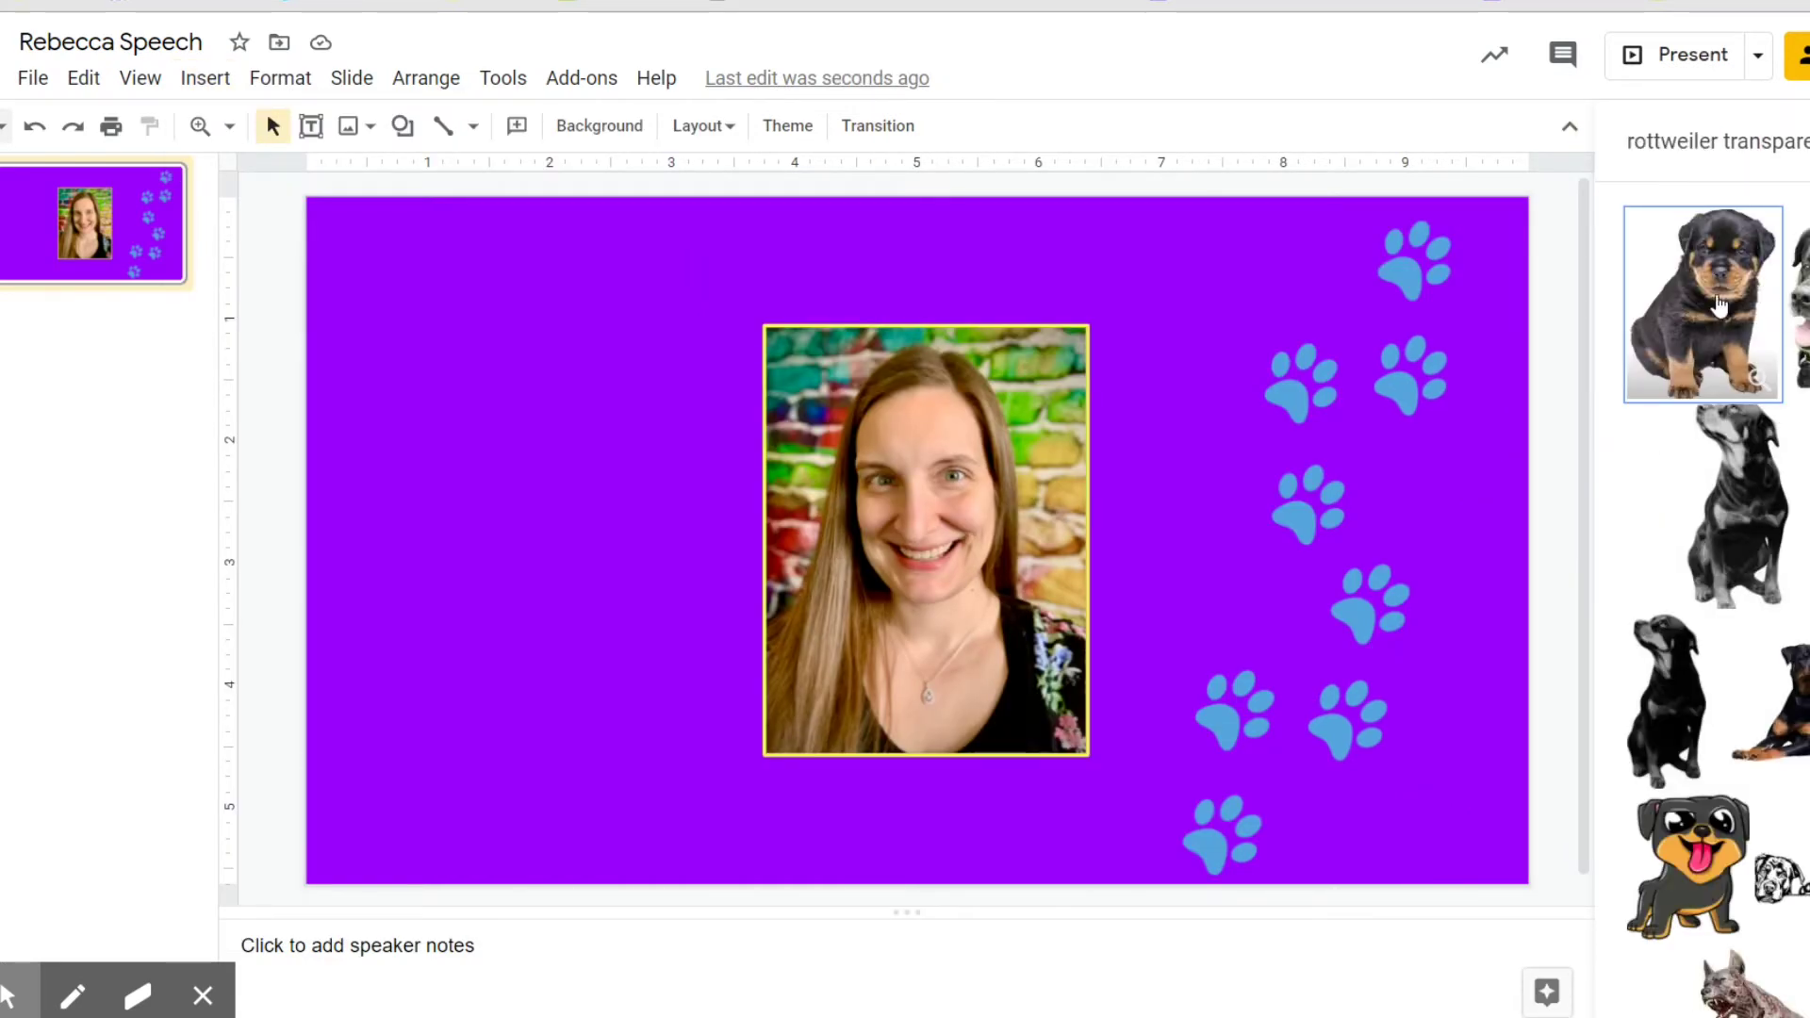
click(1717, 303)
click(1782, 996)
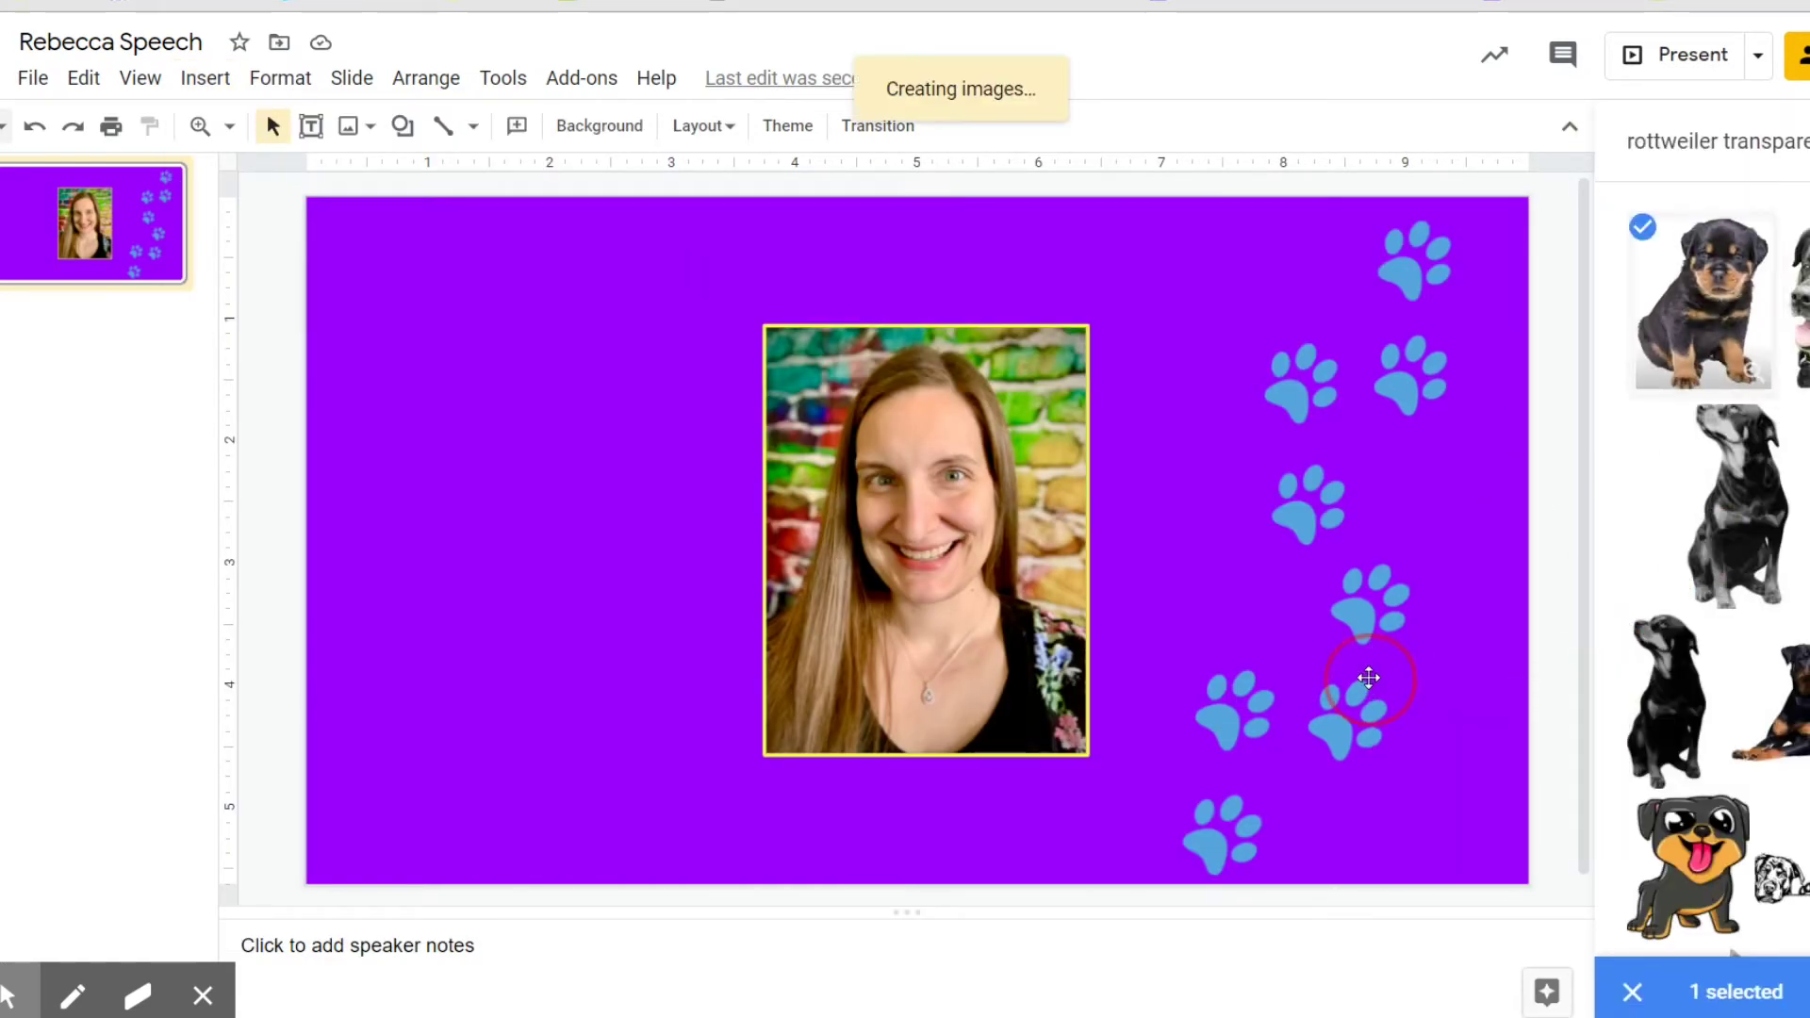
drag(327, 229, 546, 504)
drag(632, 677, 1416, 772)
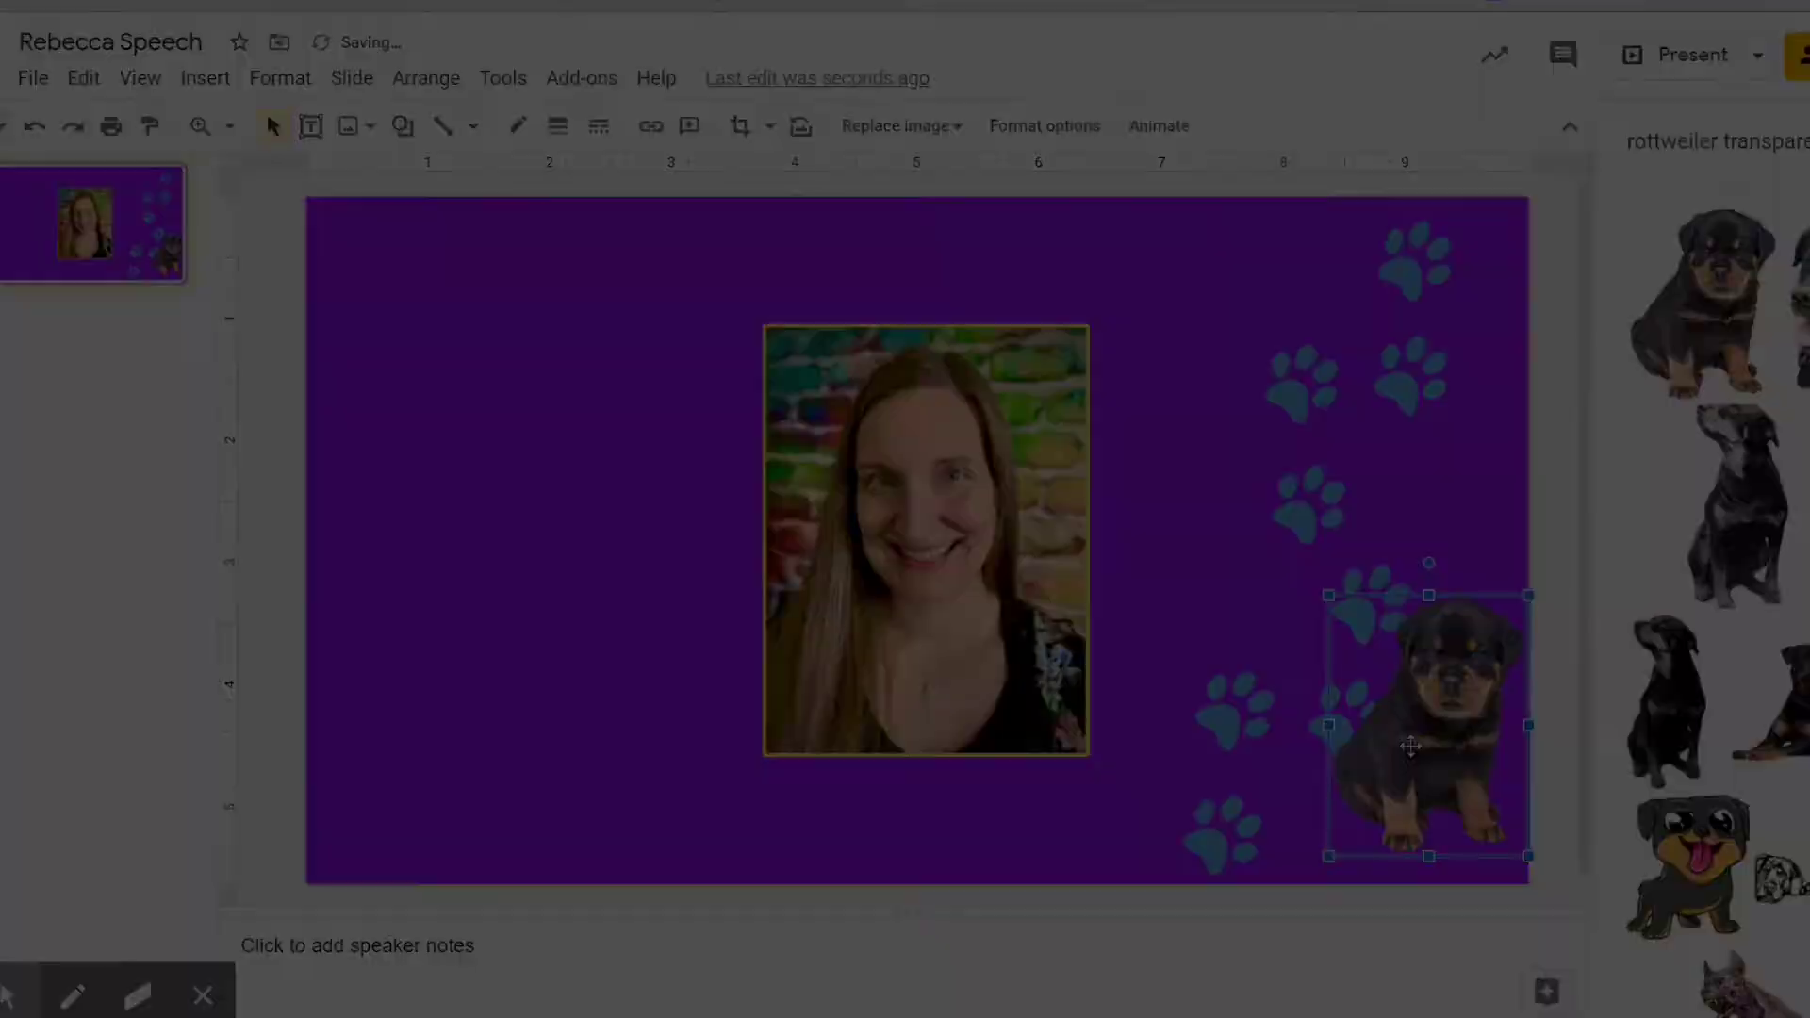
drag(200, 438, 844, 433)
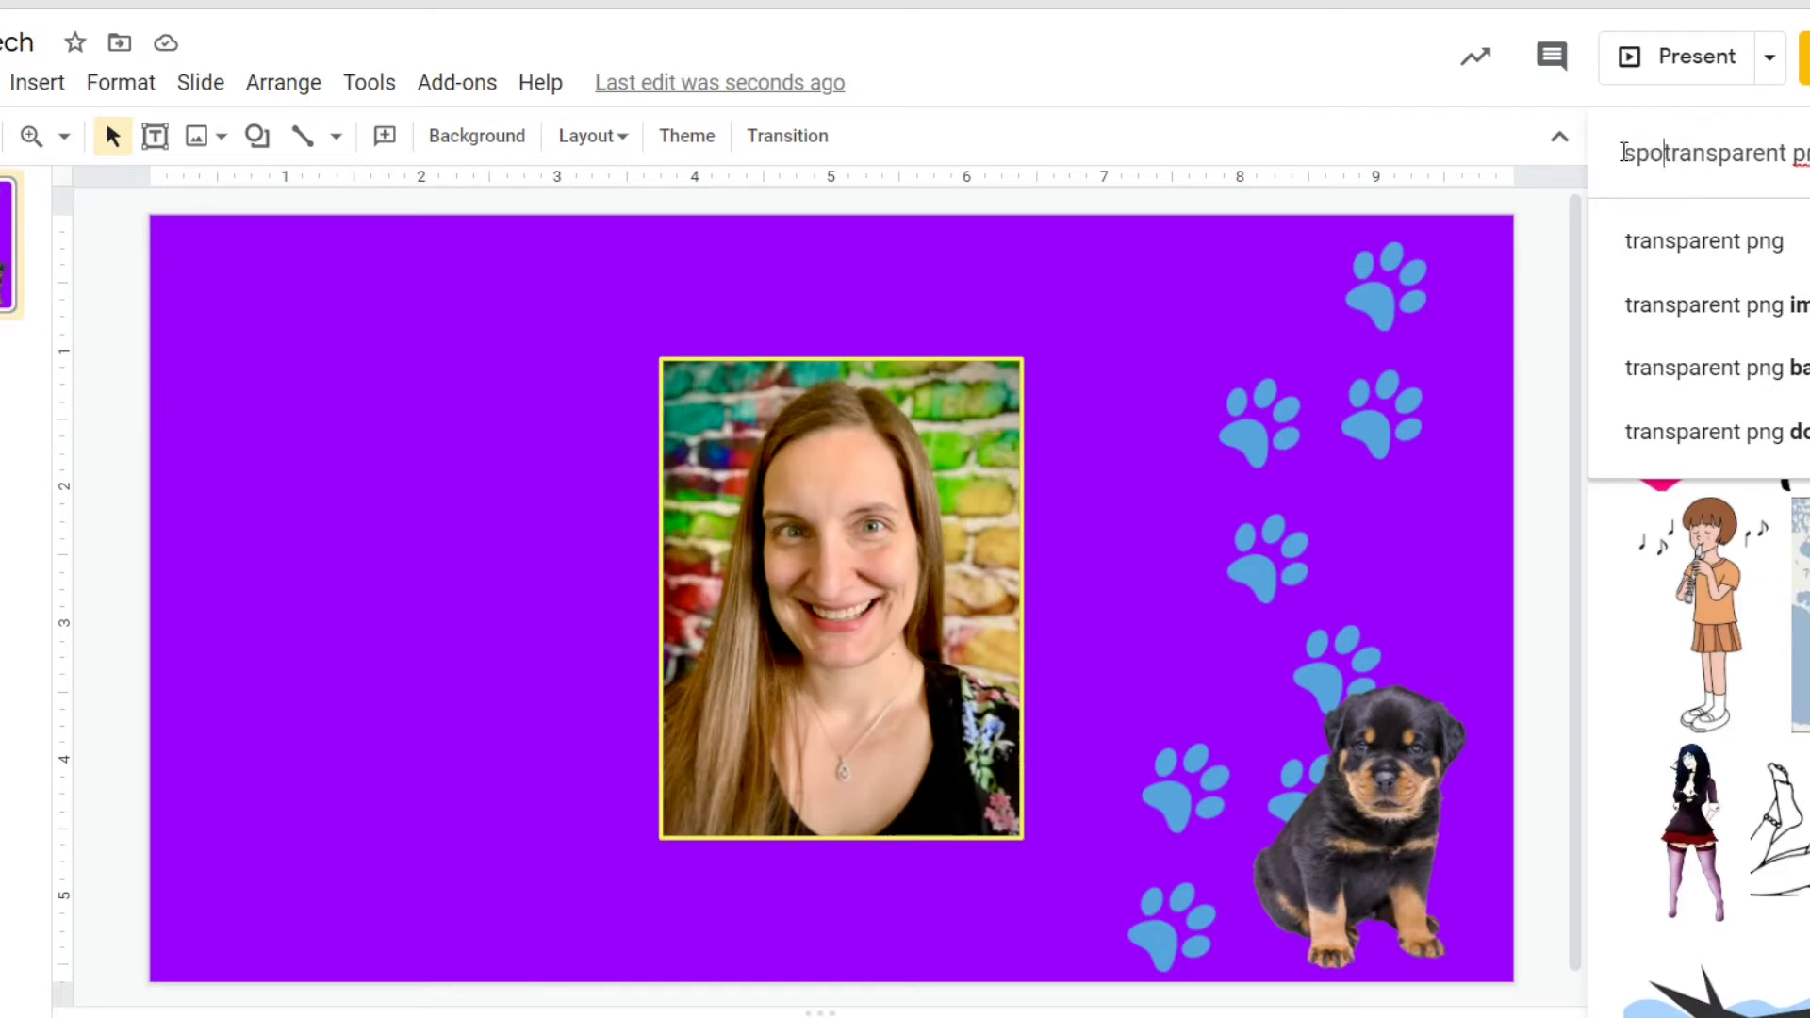
Search 'spongebob' images and add the SpongeBob logo, shrunk and tilted at lower left.
text(ngebob)
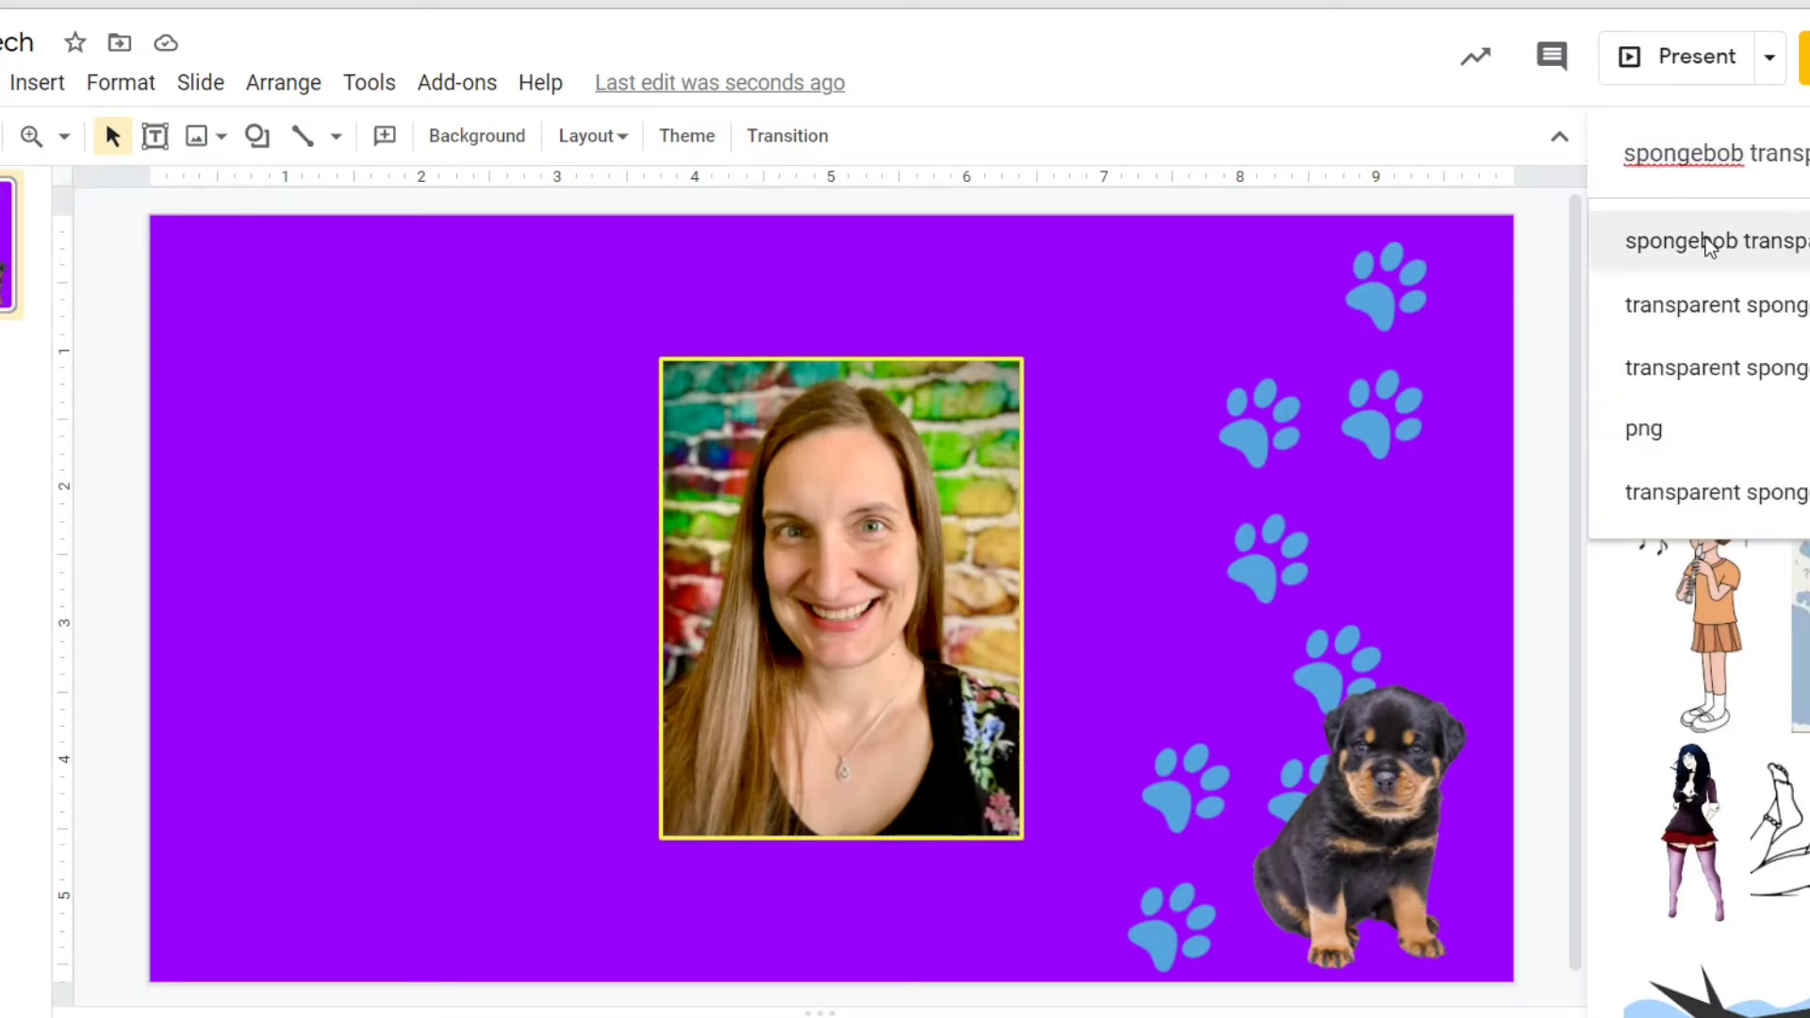
click(1708, 241)
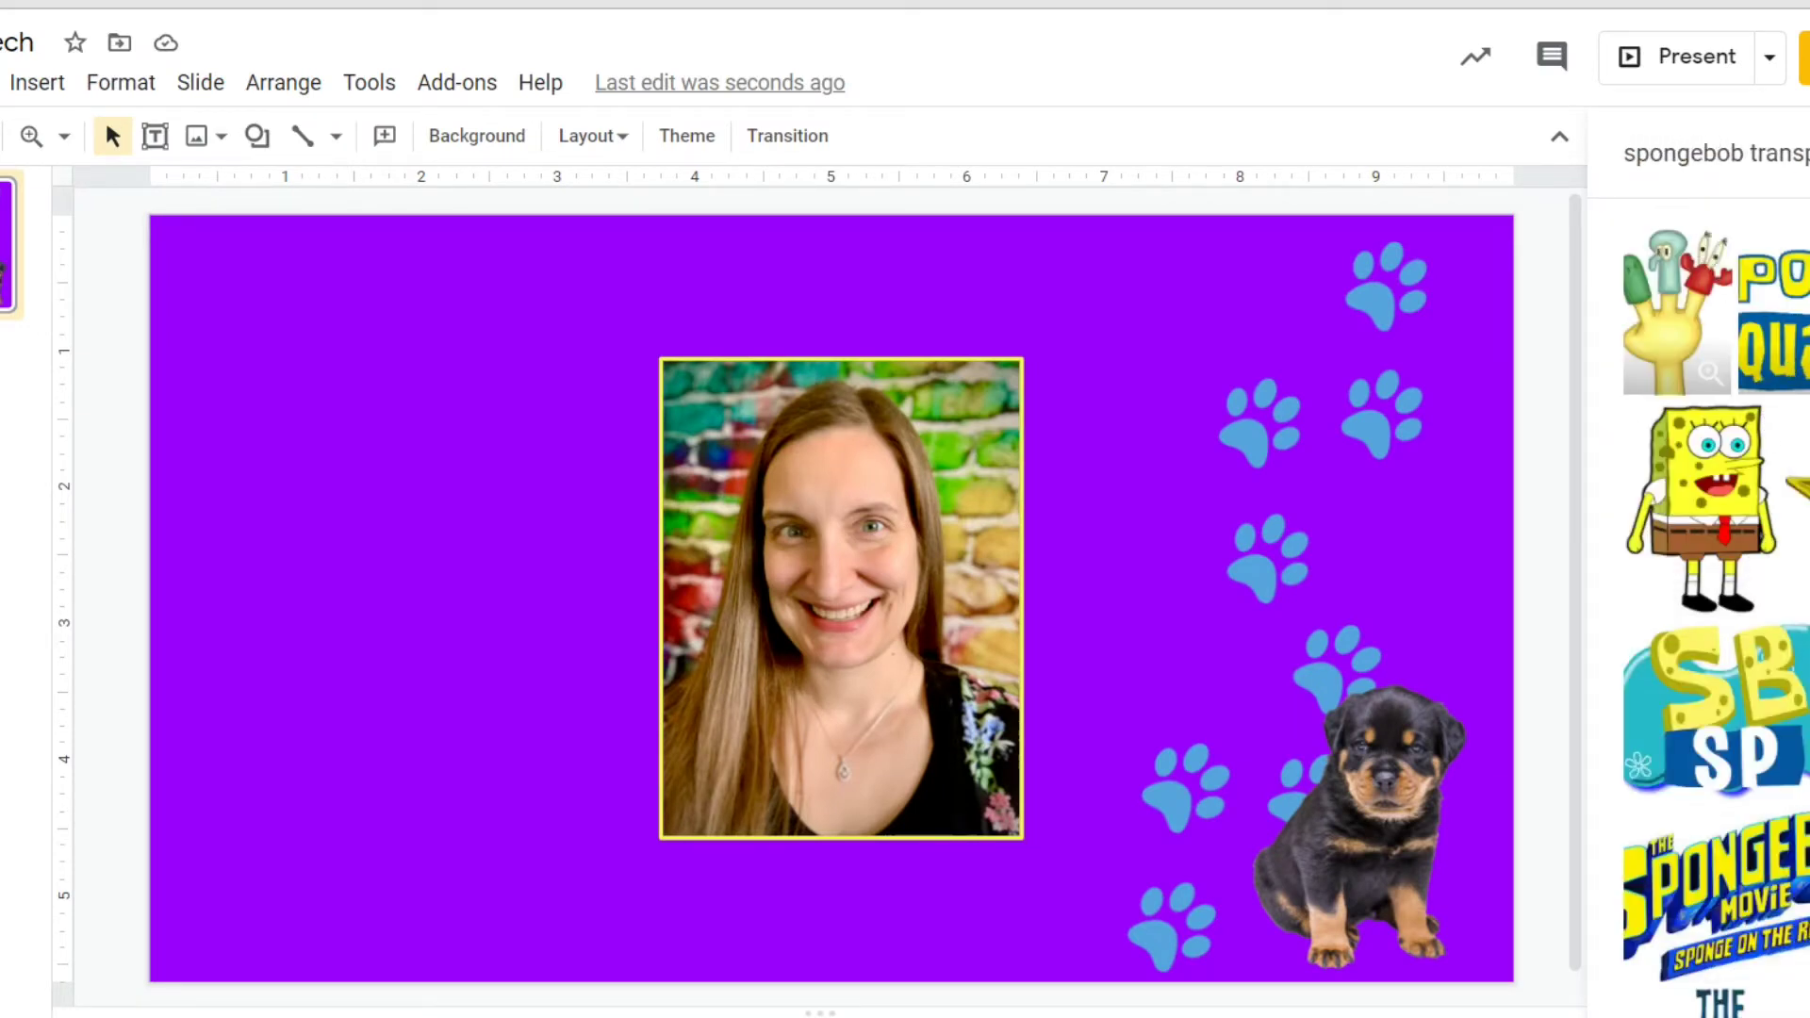
drag(1773, 321, 344, 679)
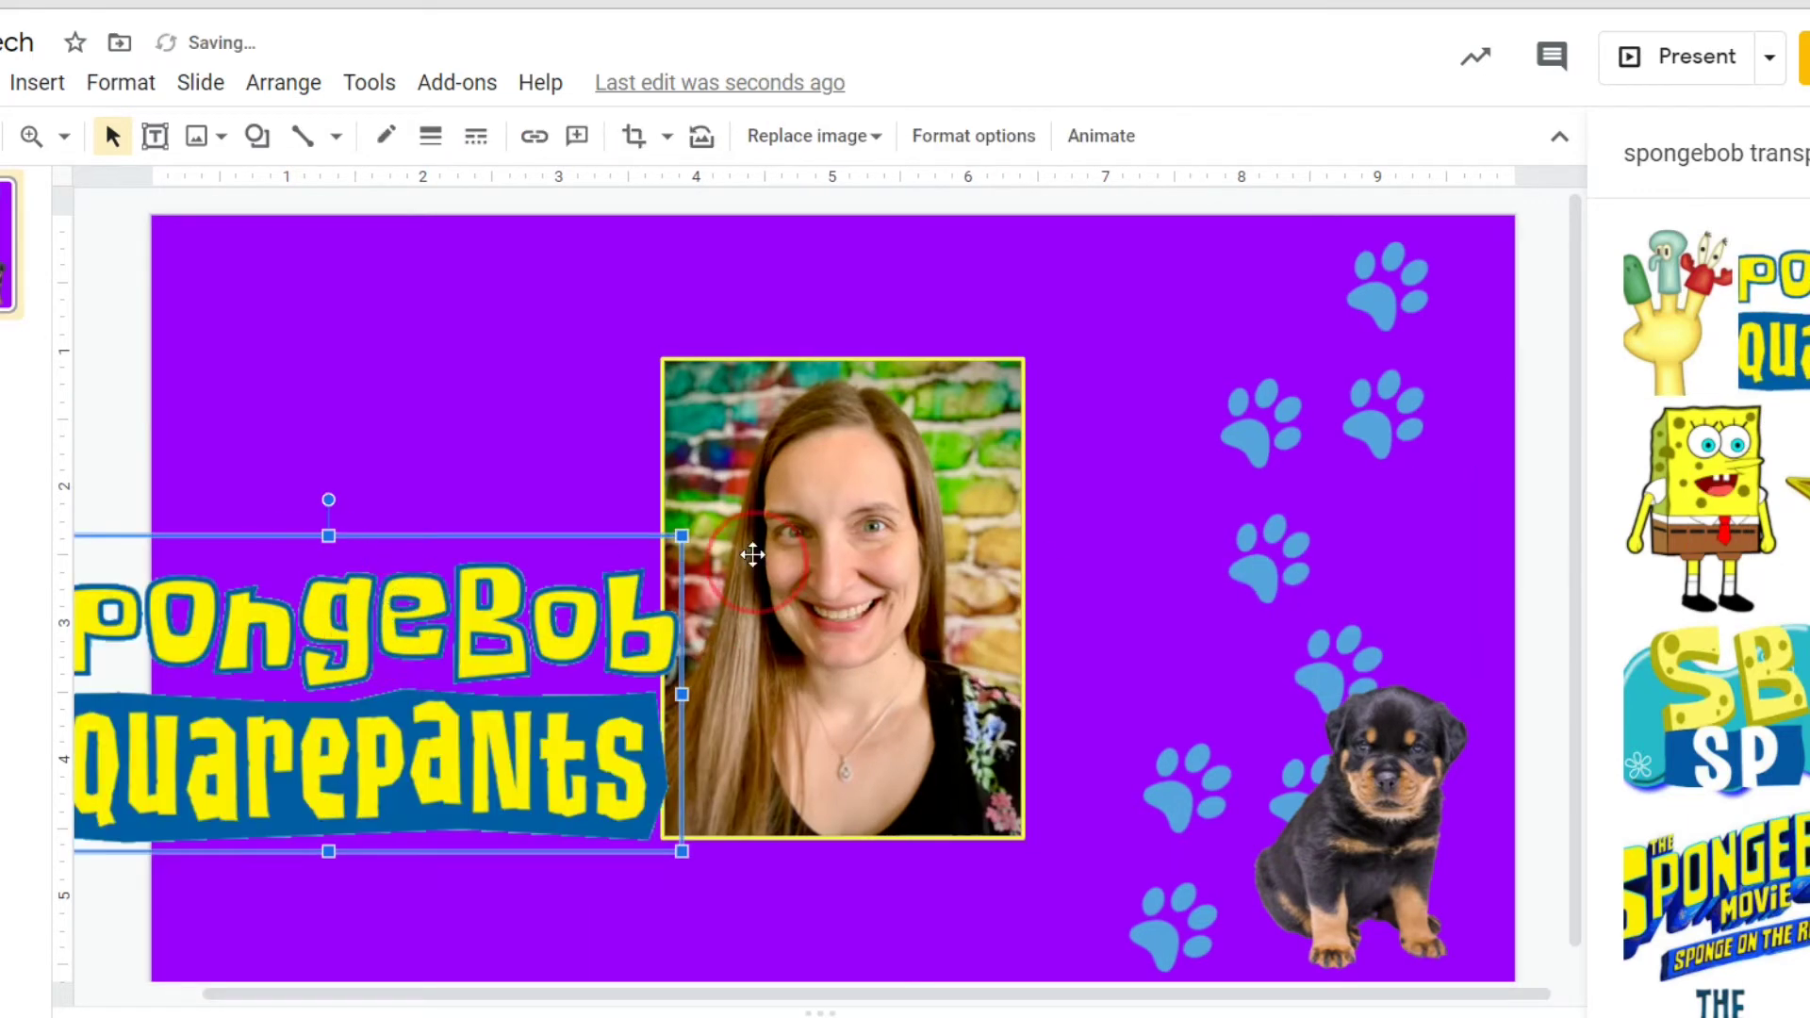
drag(680, 535, 385, 668)
drag(308, 741, 565, 833)
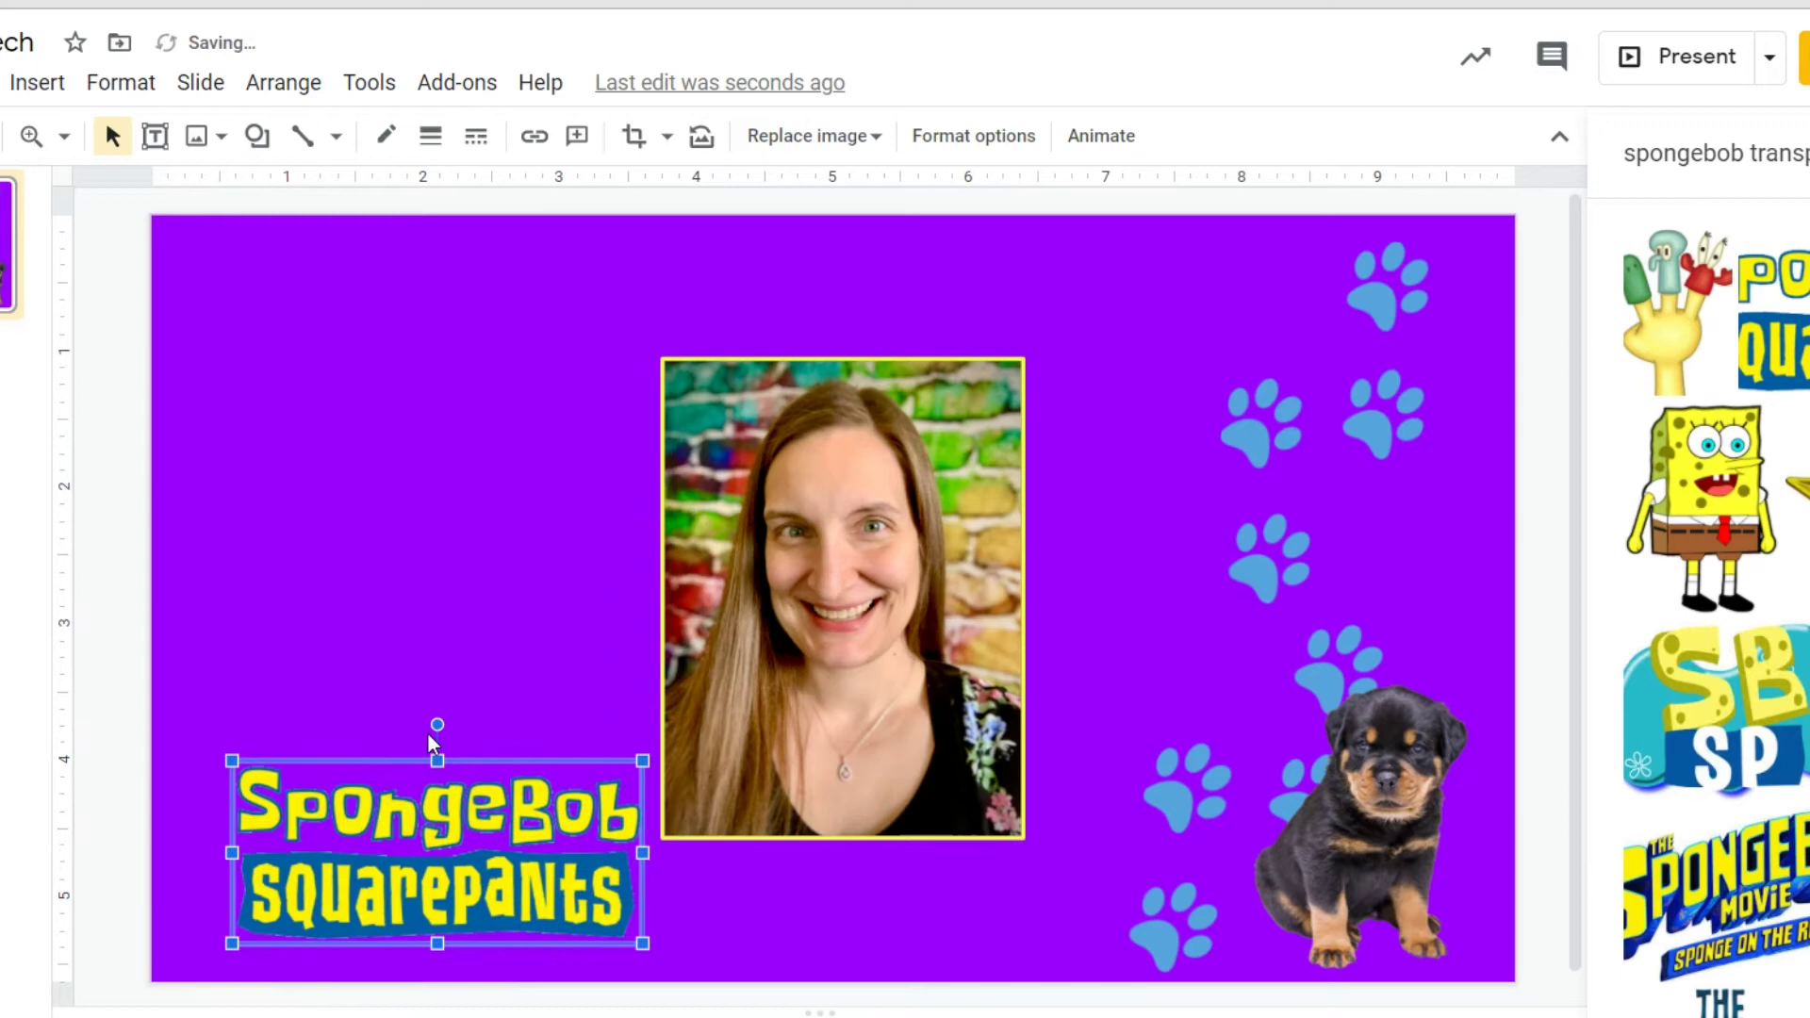
drag(452, 720, 482, 711)
drag(271, 702, 415, 834)
Add the SpongeBob character picture, shrink it, and set the logo just above it.
right_click(248, 327)
click(340, 450)
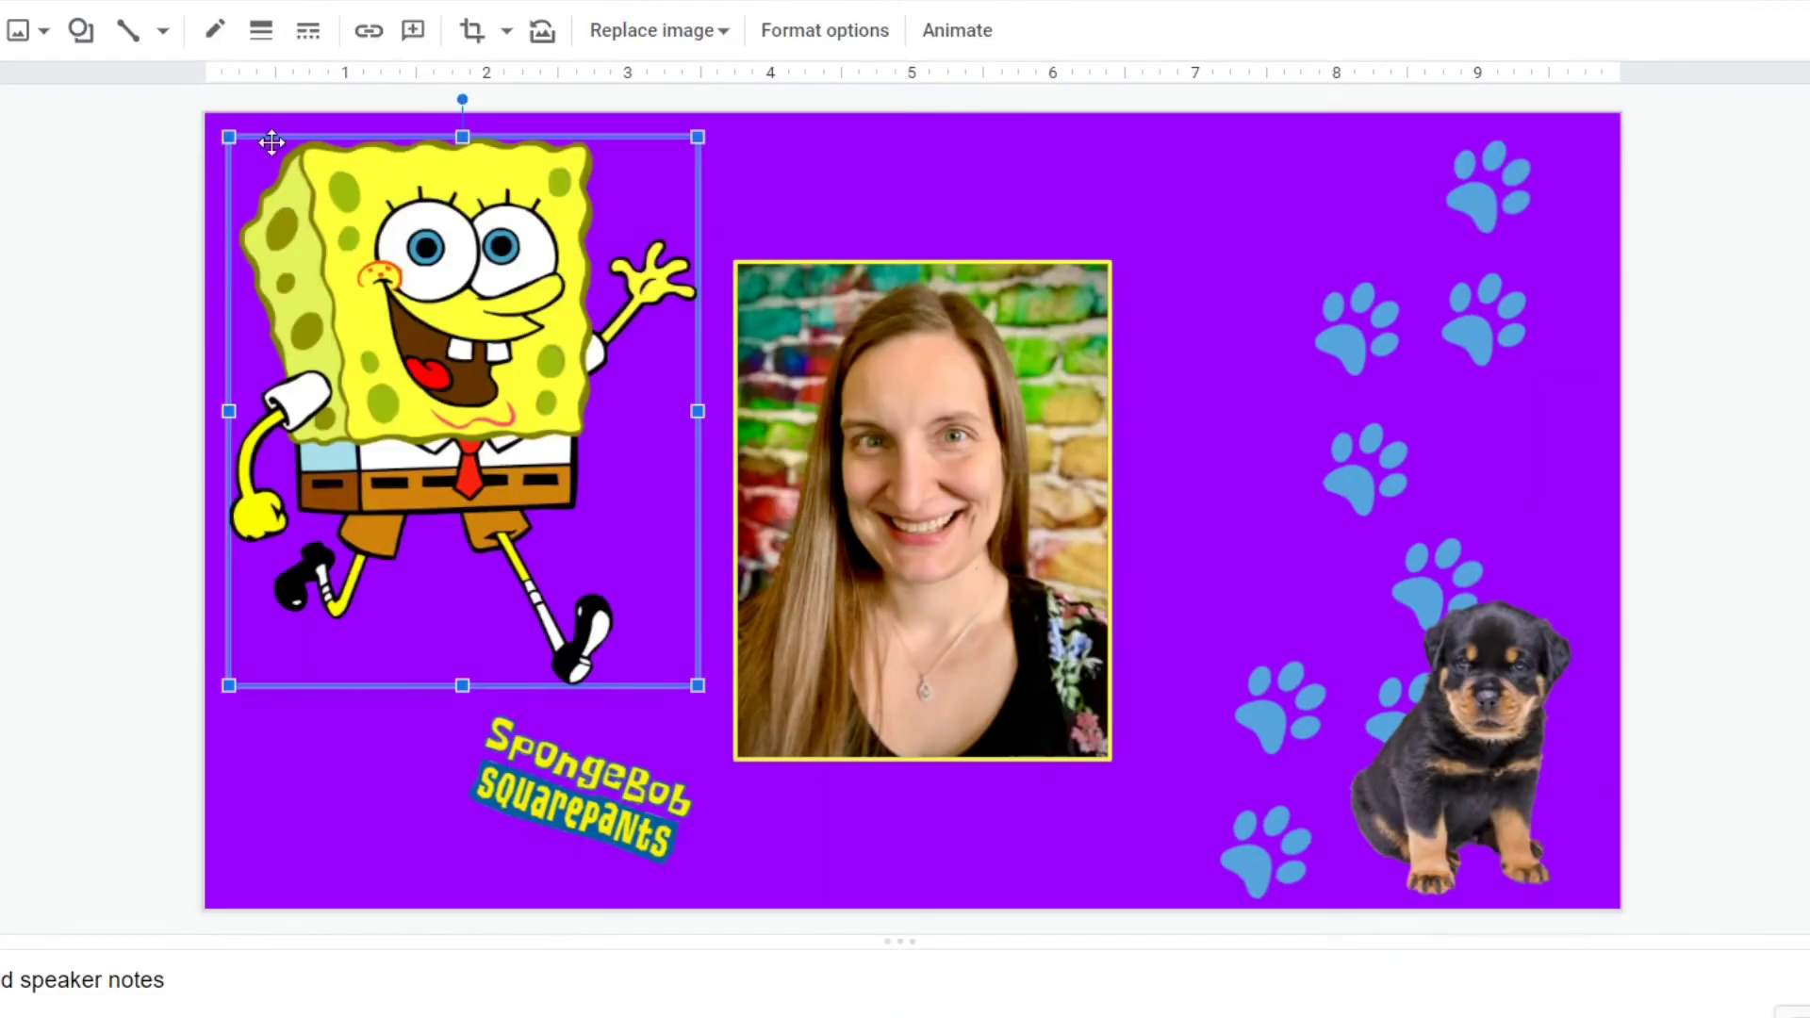
drag(229, 135, 488, 444)
drag(557, 537, 349, 720)
drag(509, 785, 452, 570)
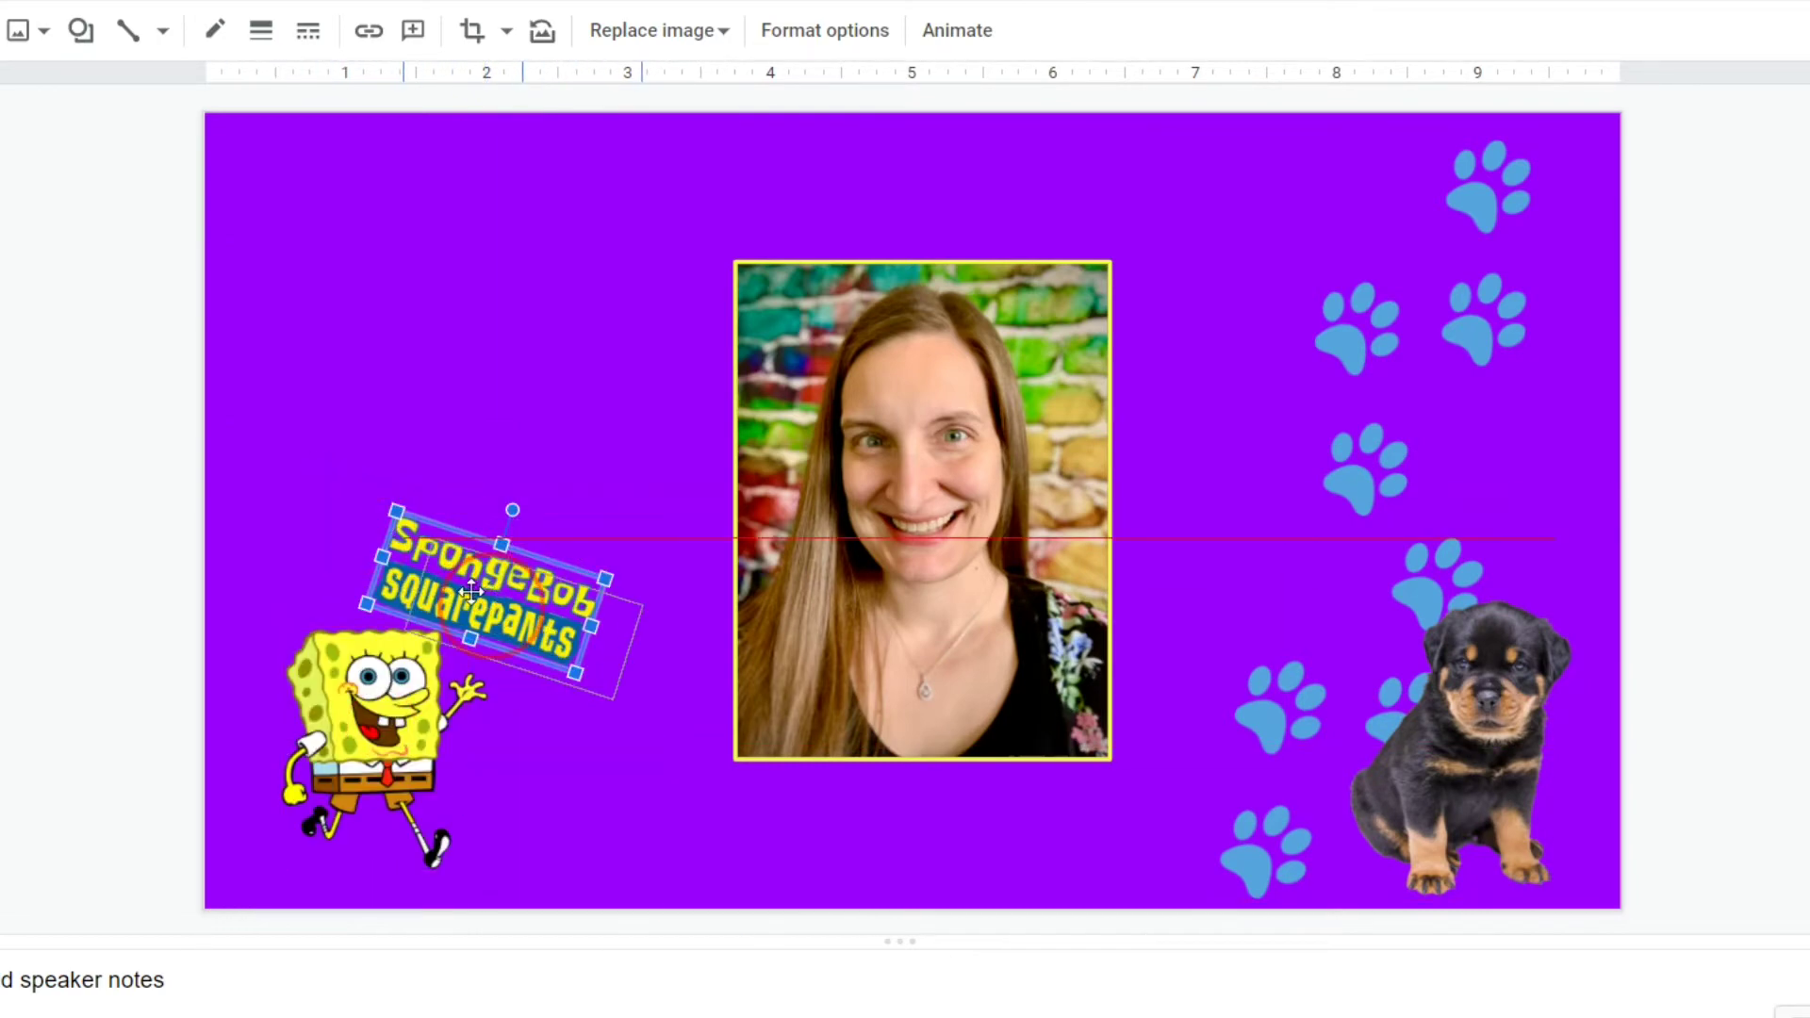
drag(423, 710, 426, 721)
Add the green Billie Eilish silhouette, shrink it, and place it at the upper right near the paw prints.
click(471, 589)
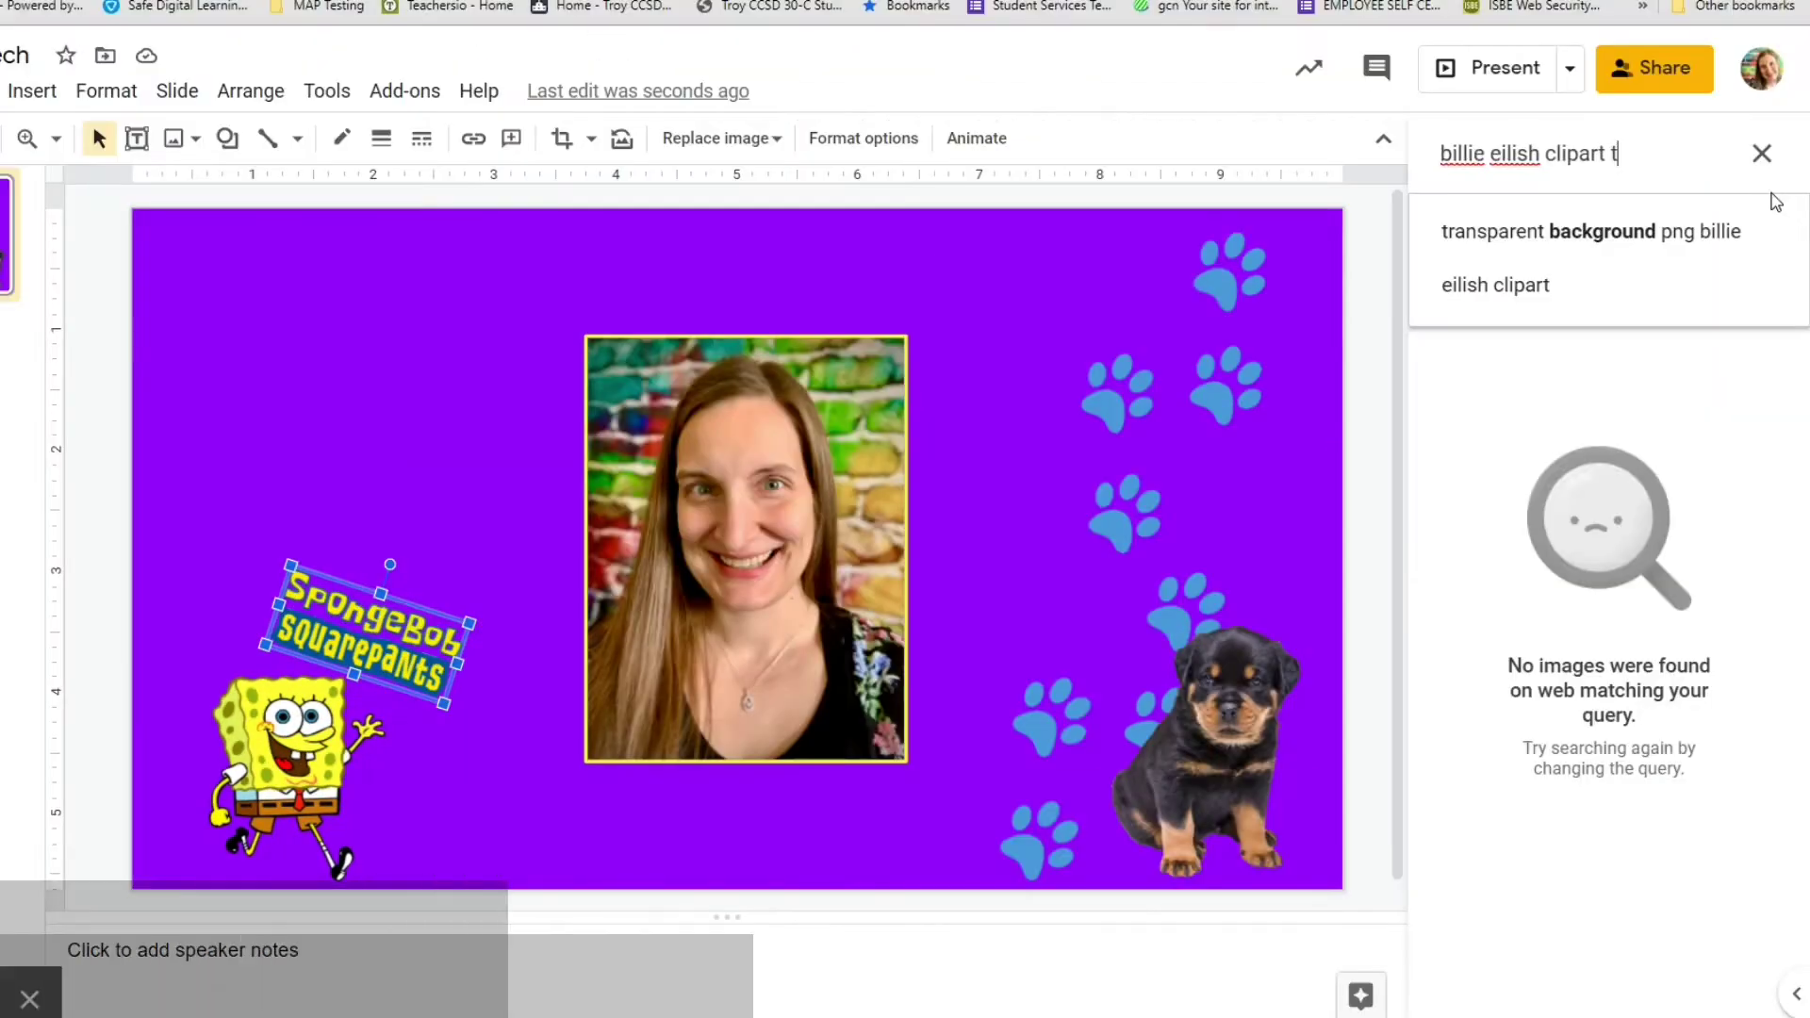
drag(1741, 311, 362, 309)
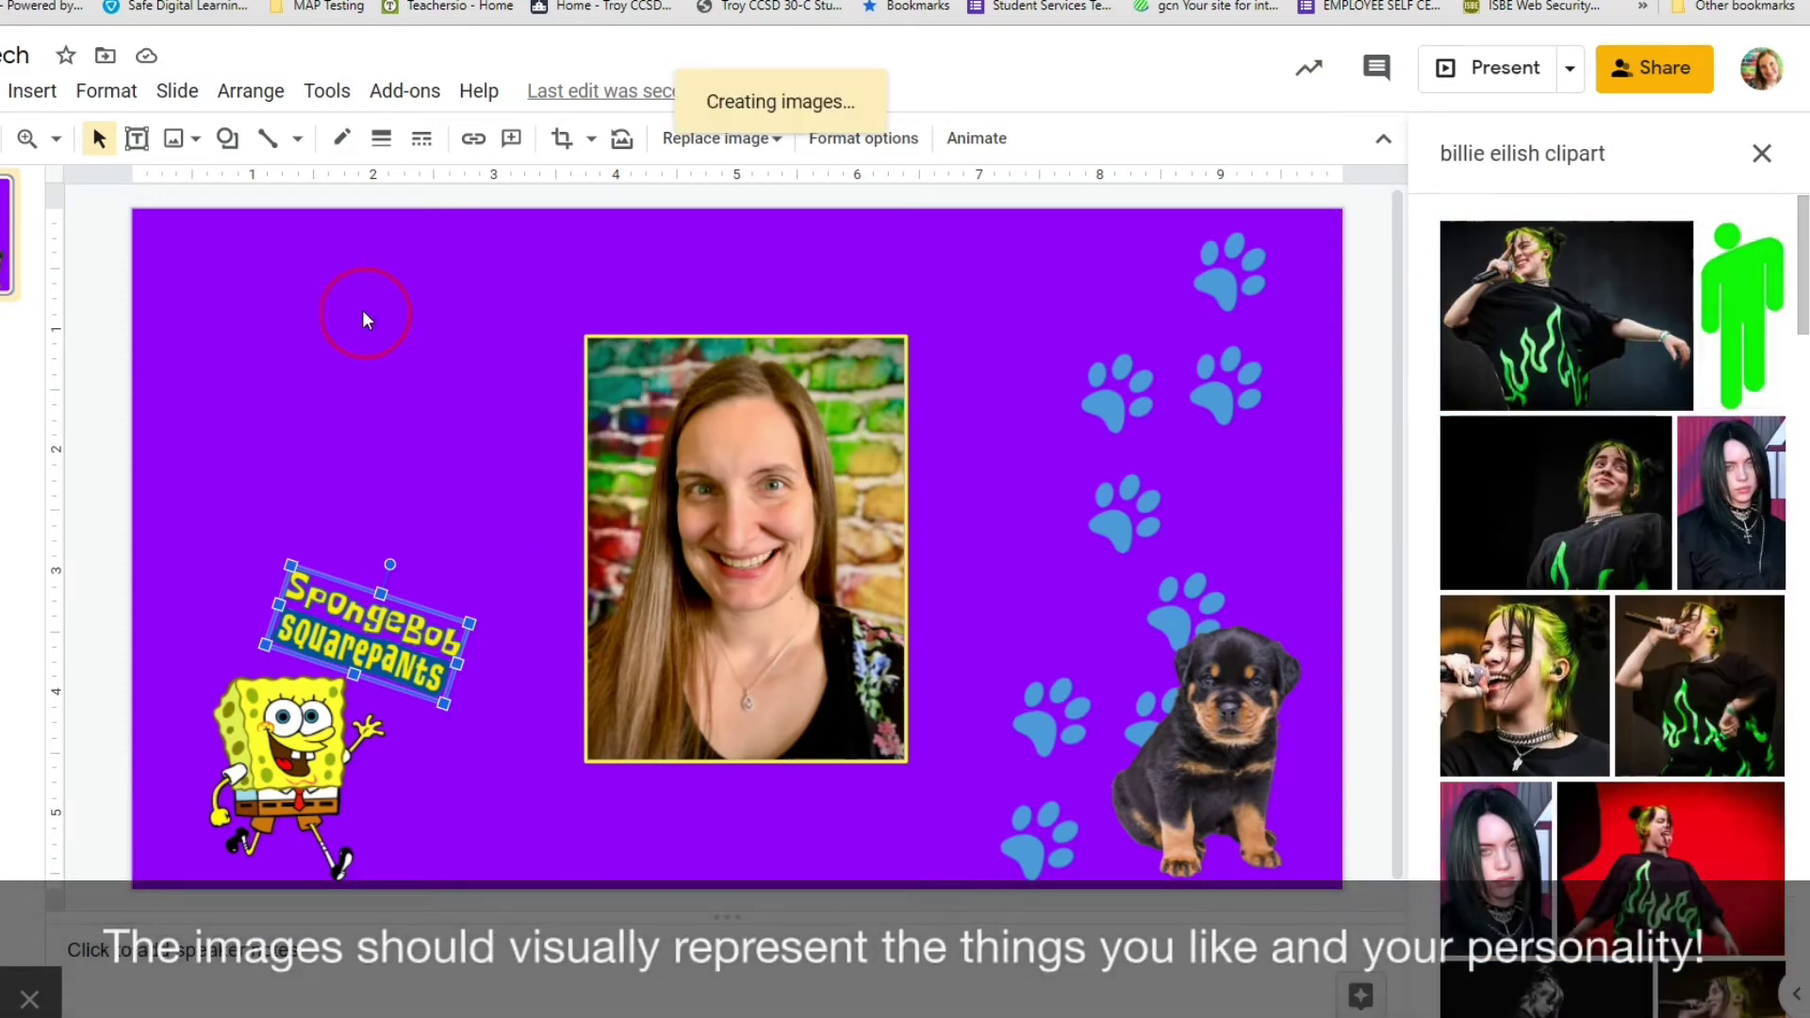
drag(394, 459, 392, 396)
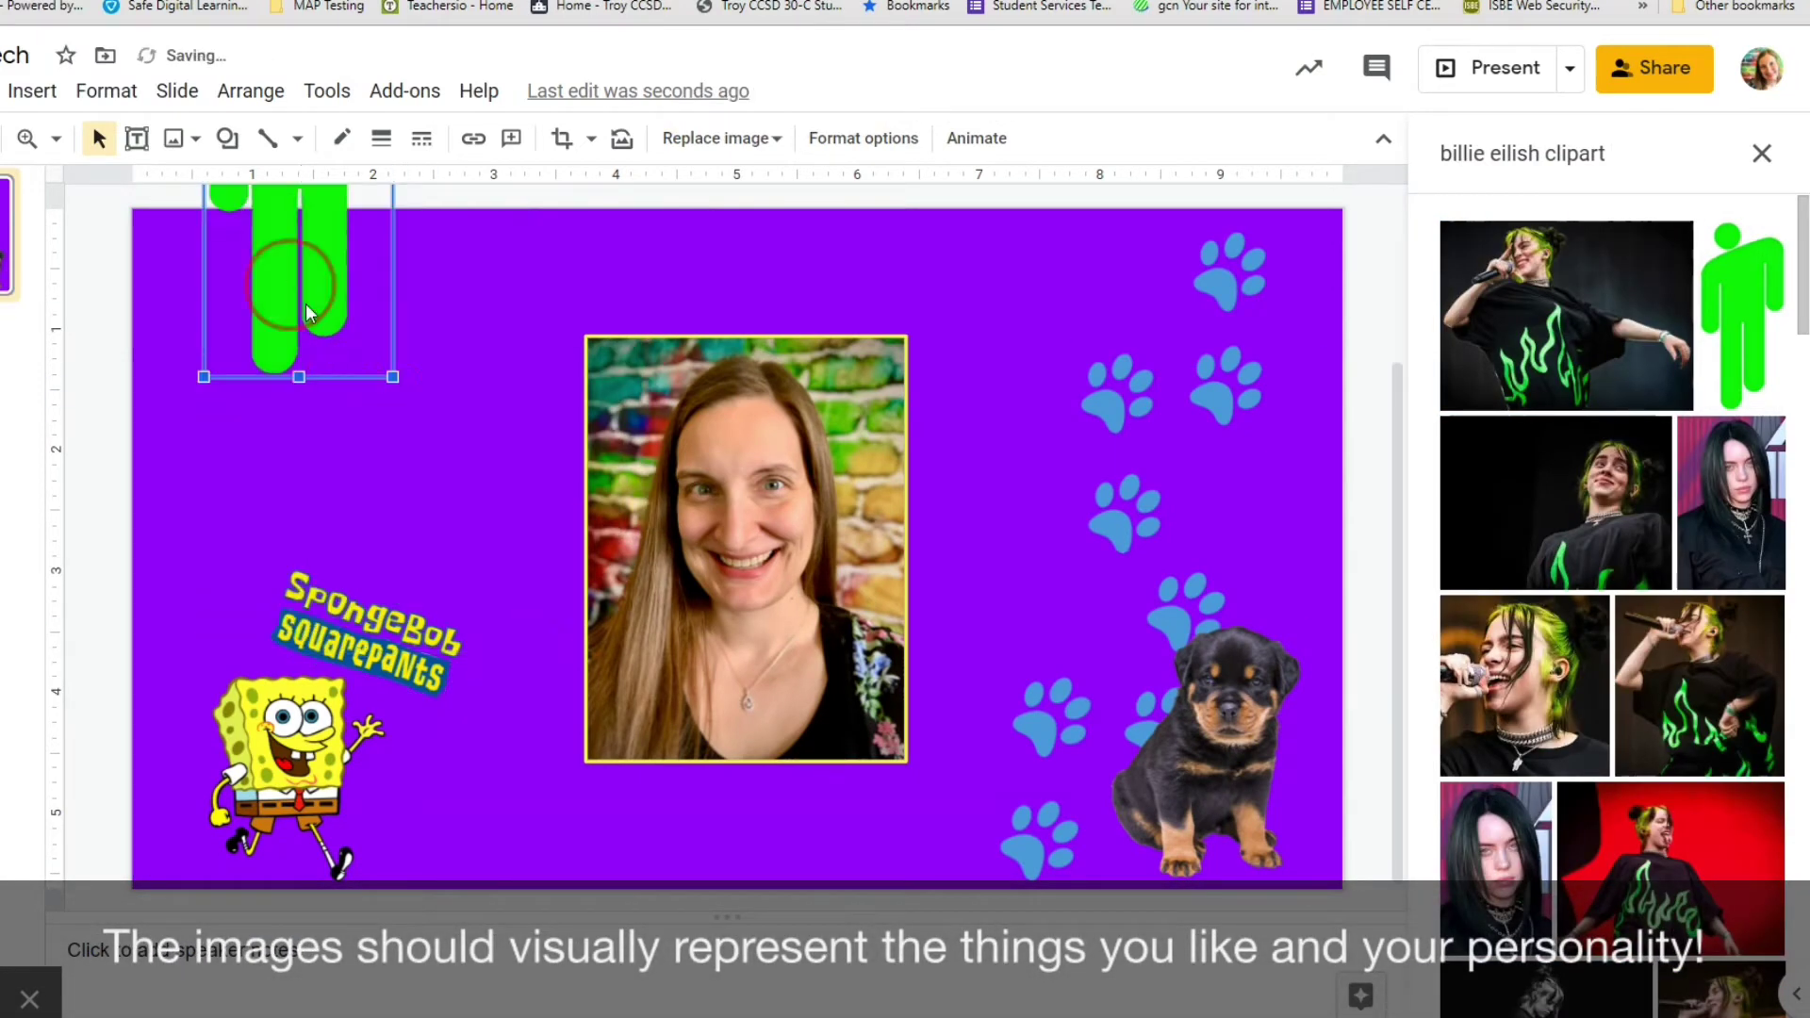
drag(227, 244, 421, 296)
drag(399, 231, 509, 476)
drag(551, 557, 1041, 362)
Search 'music notes transparent png' and drag the music-staff image onto the slide.
drag(1608, 154, 1376, 168)
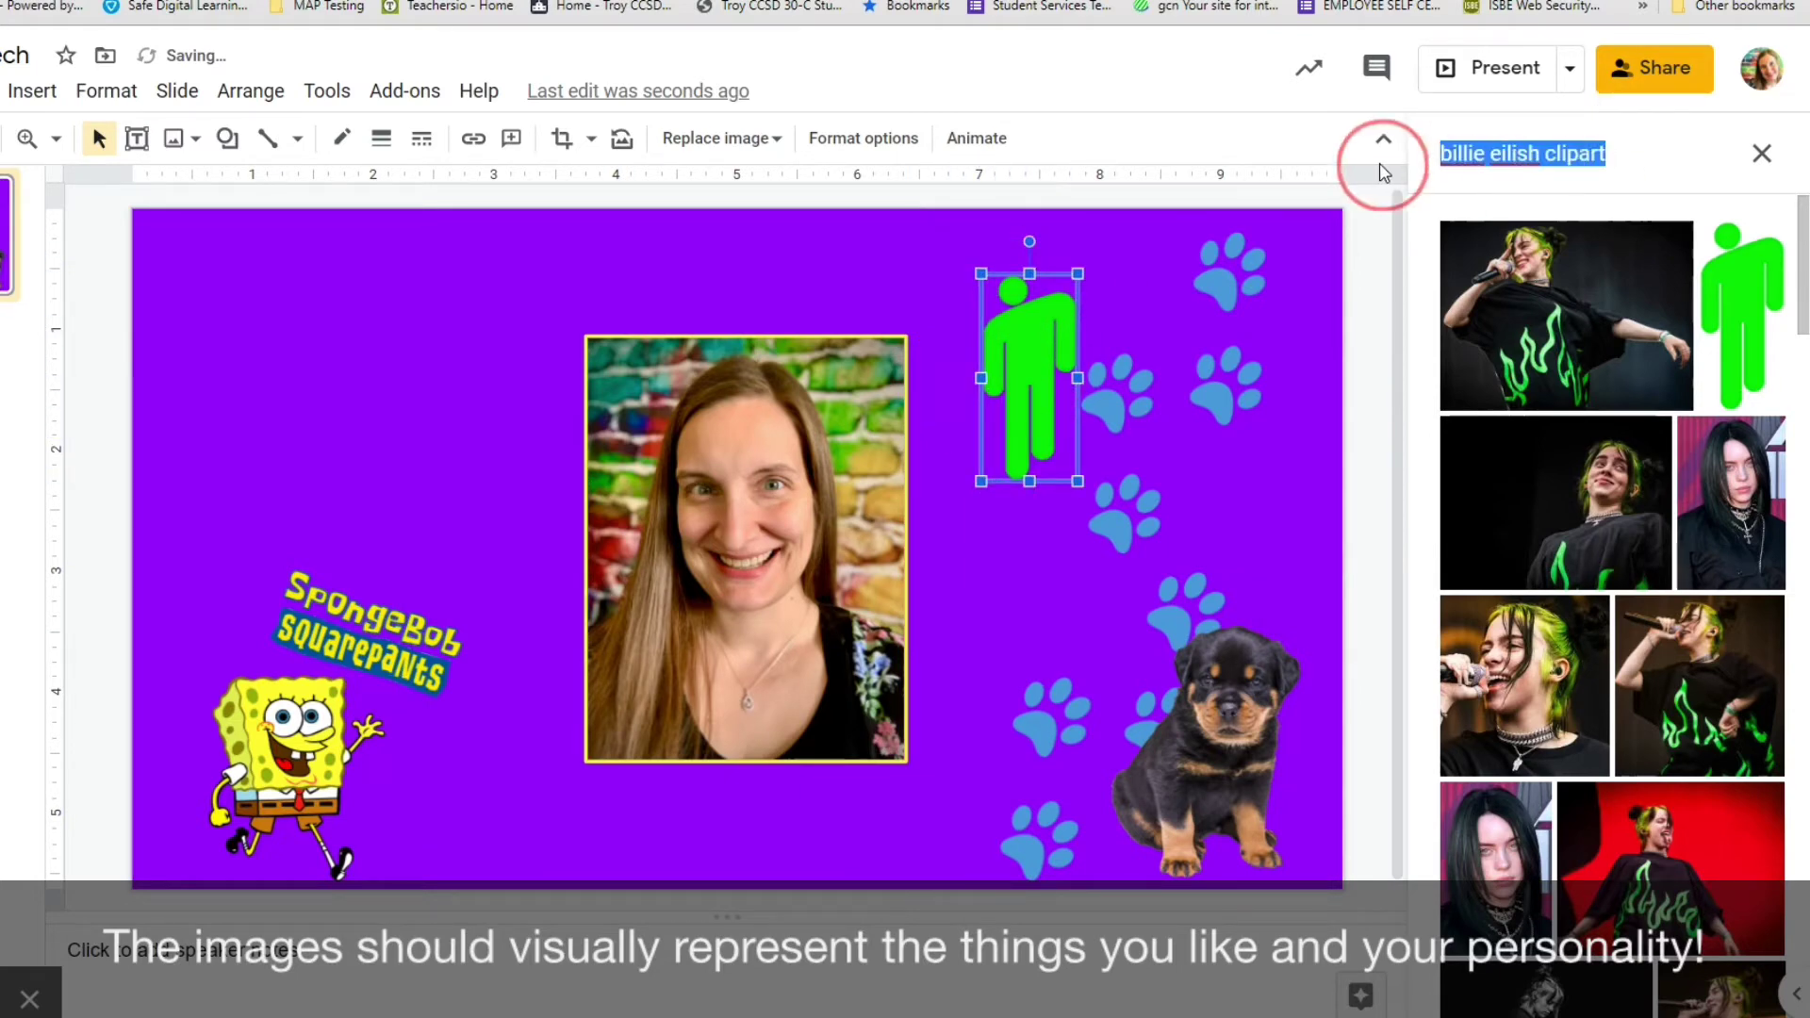
text(music notes transparent png)
key(Return)
drag(1608, 808, 1138, 380)
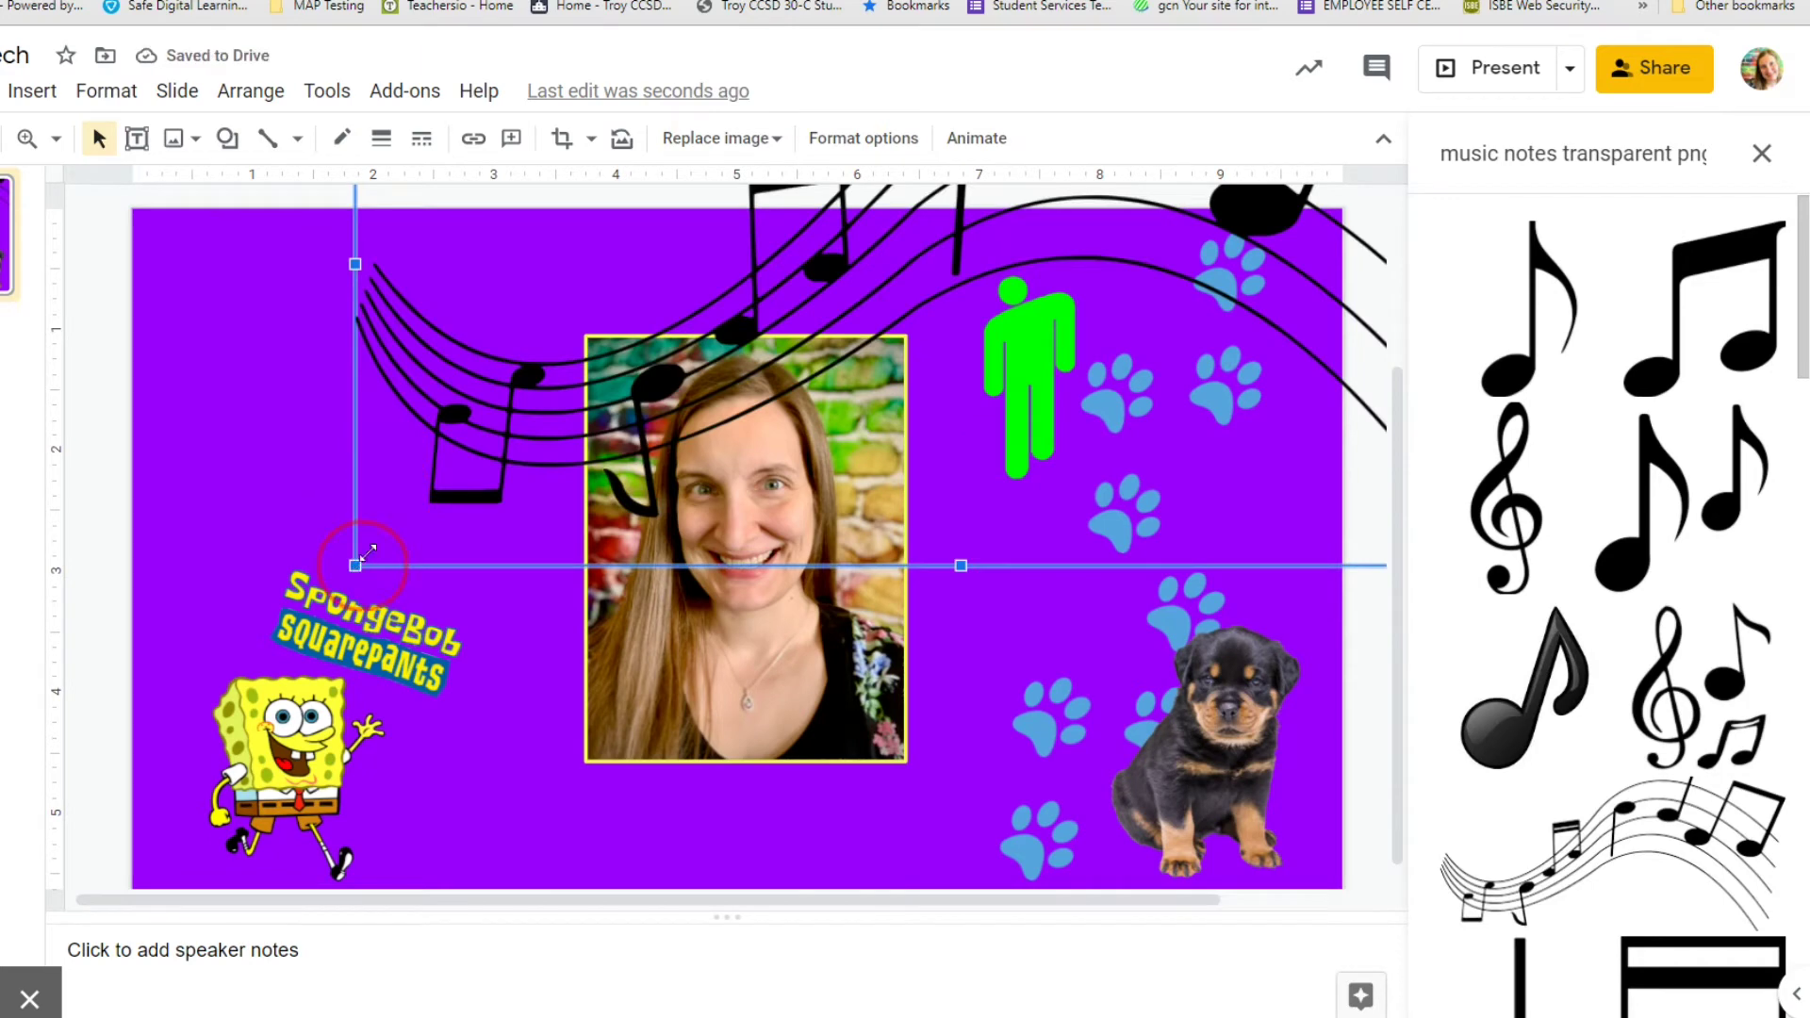
Shrink the music-staff image, tilt it clockwise, and settle it across the upper right.
drag(367, 552, 629, 422)
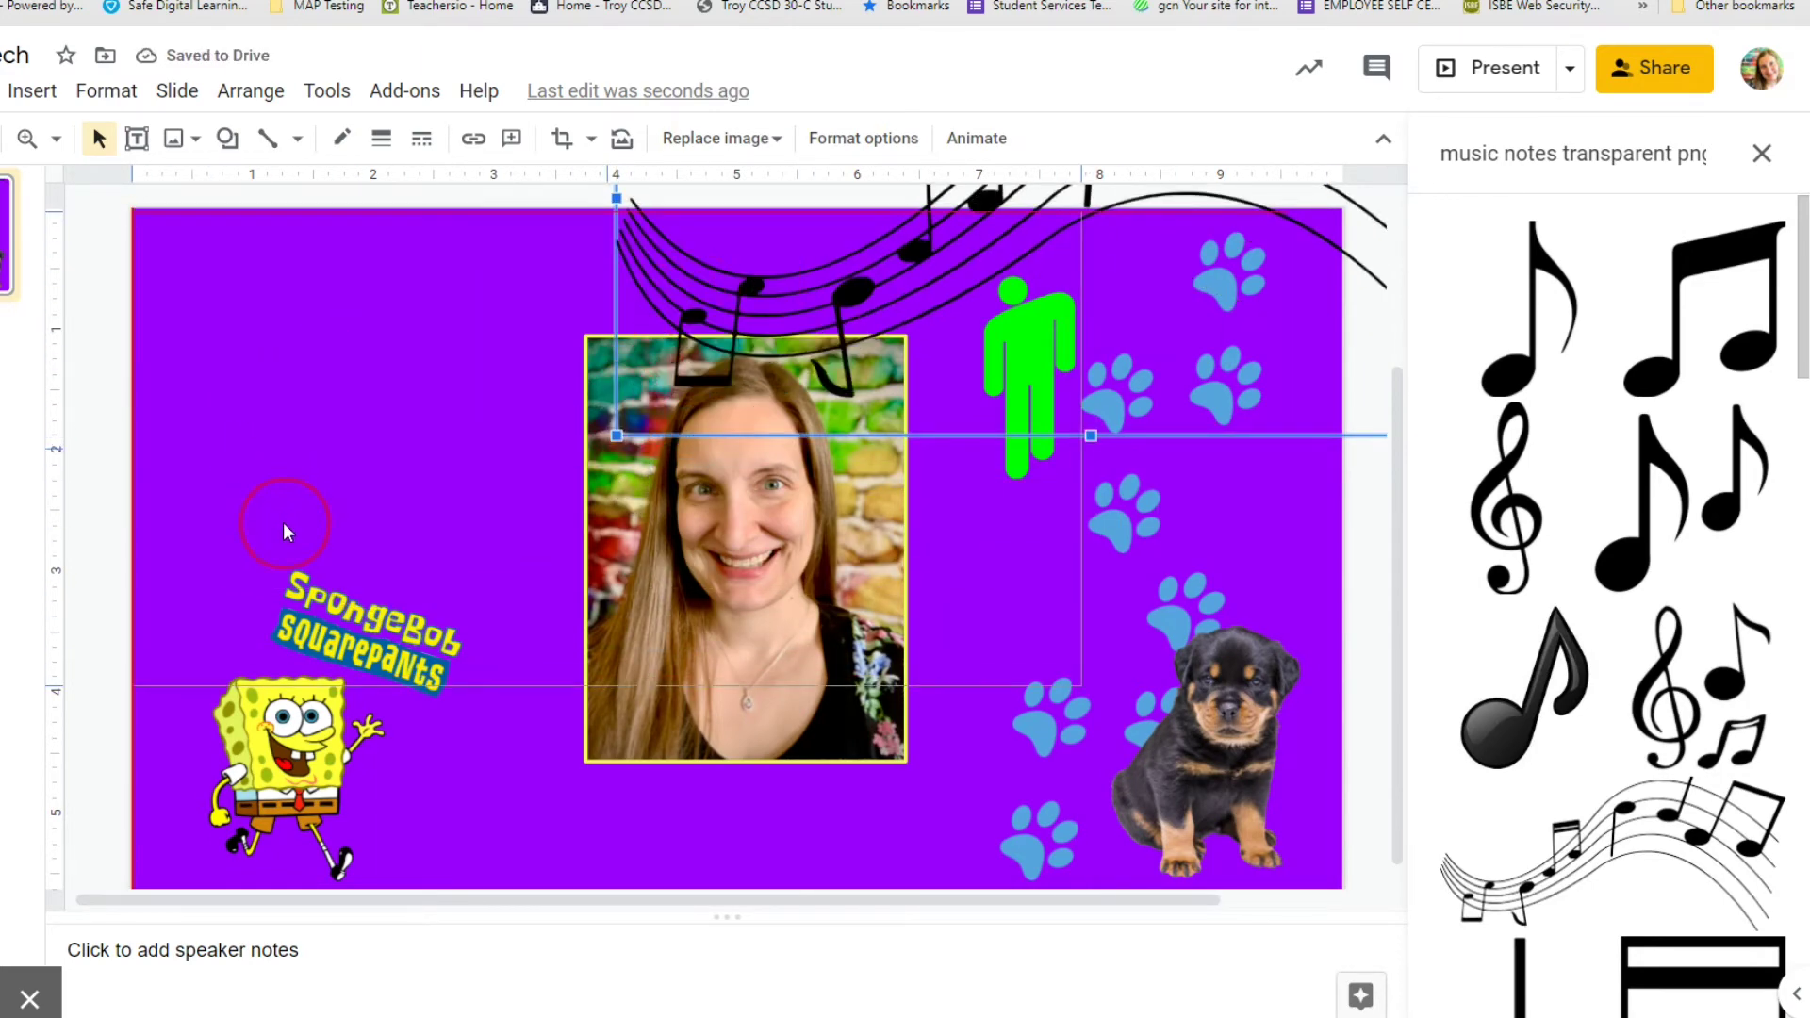
drag(283, 523, 283, 519)
drag(1081, 686, 1175, 407)
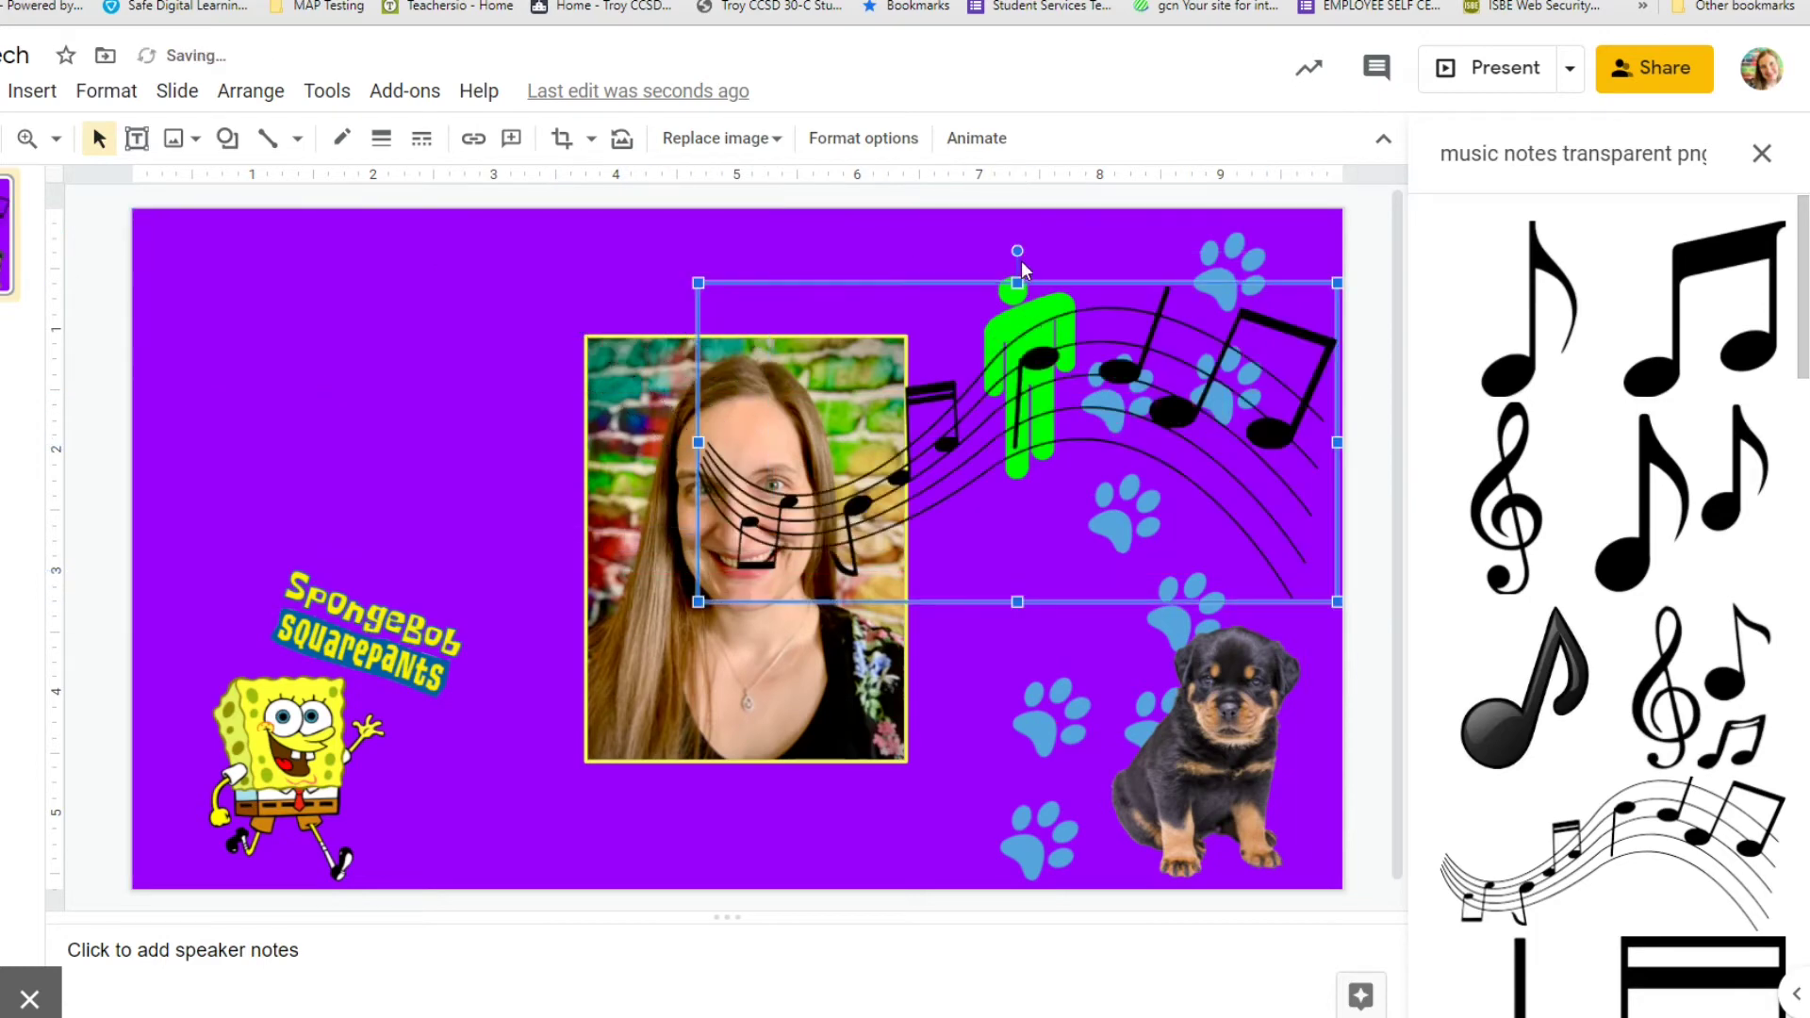
drag(1017, 251, 1102, 272)
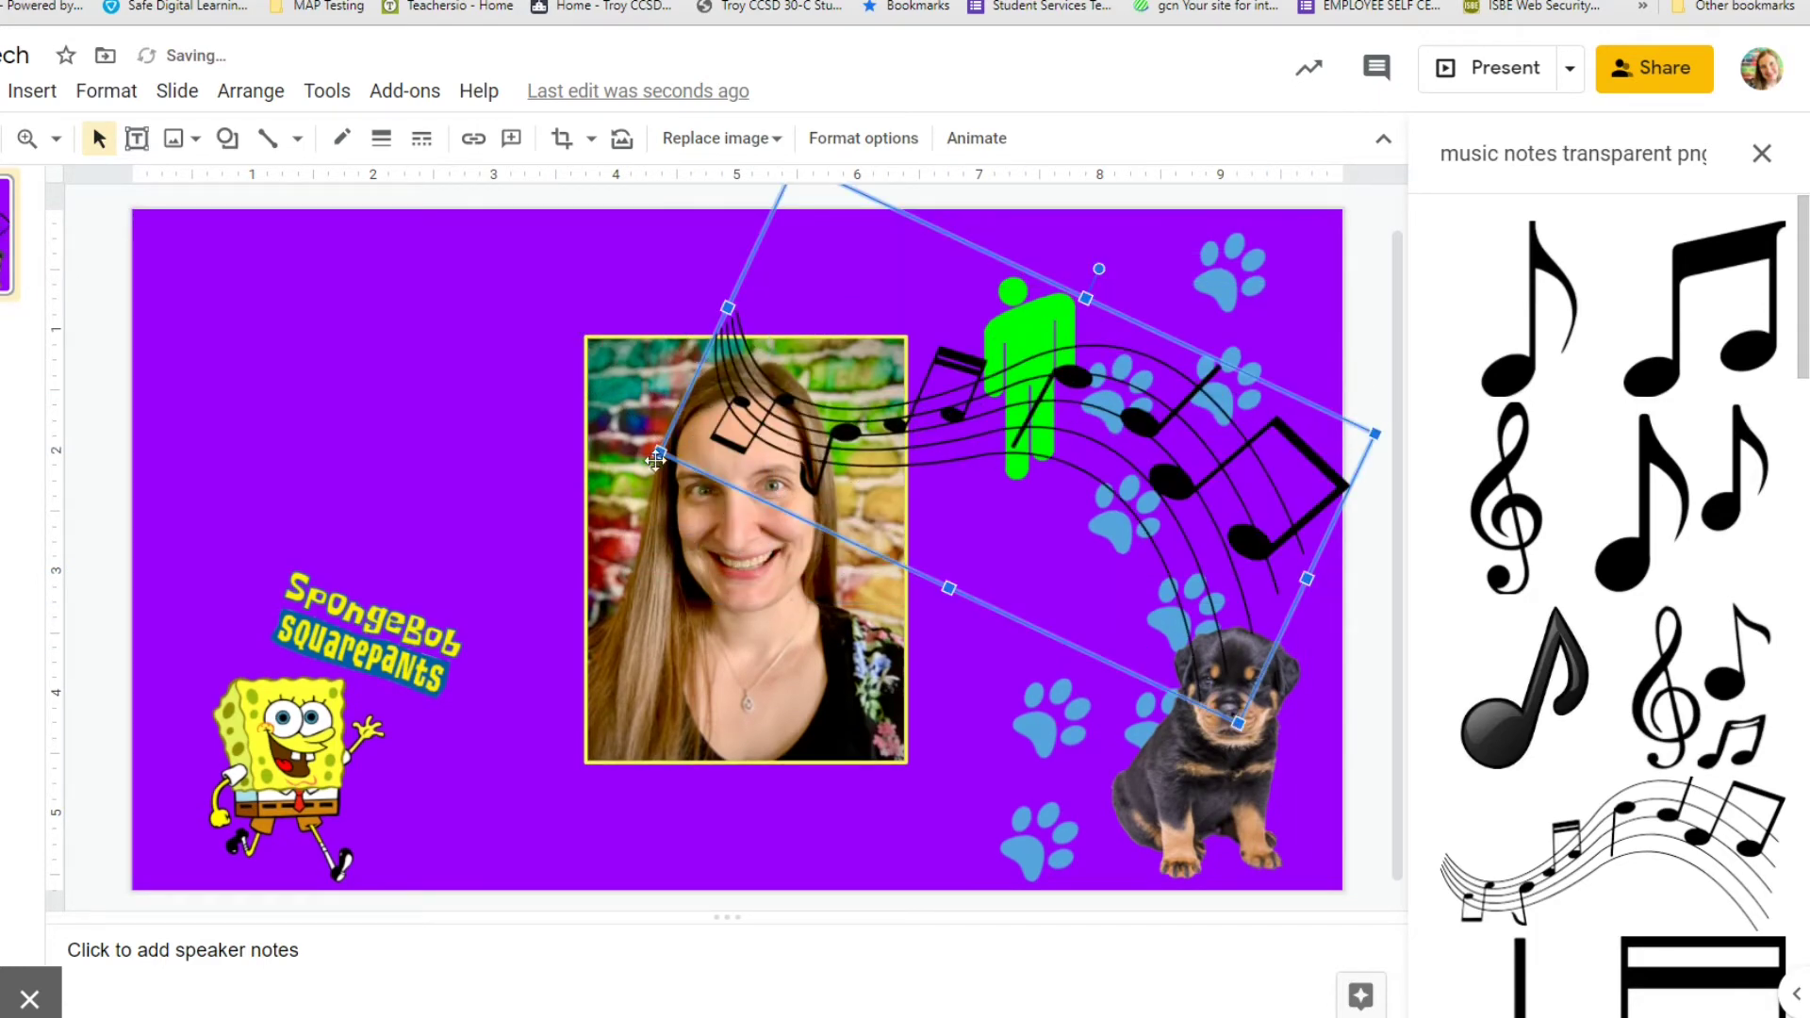
drag(656, 460, 764, 396)
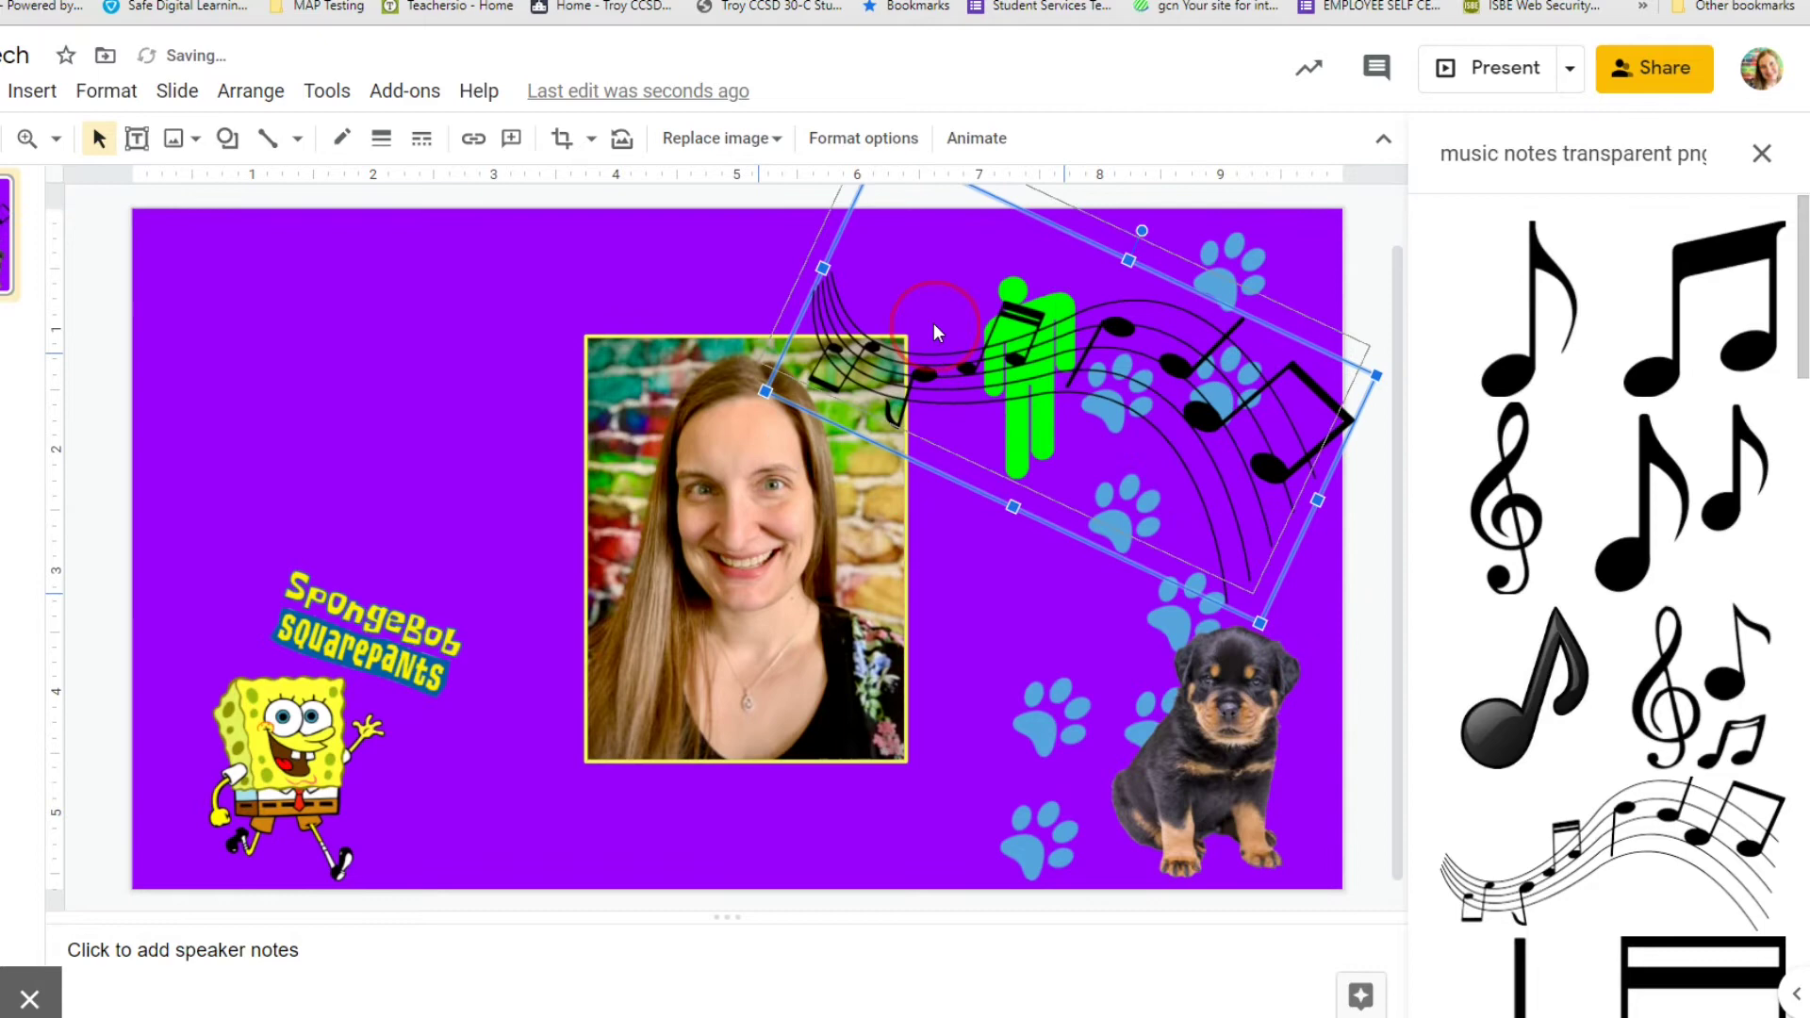
drag(936, 330, 937, 332)
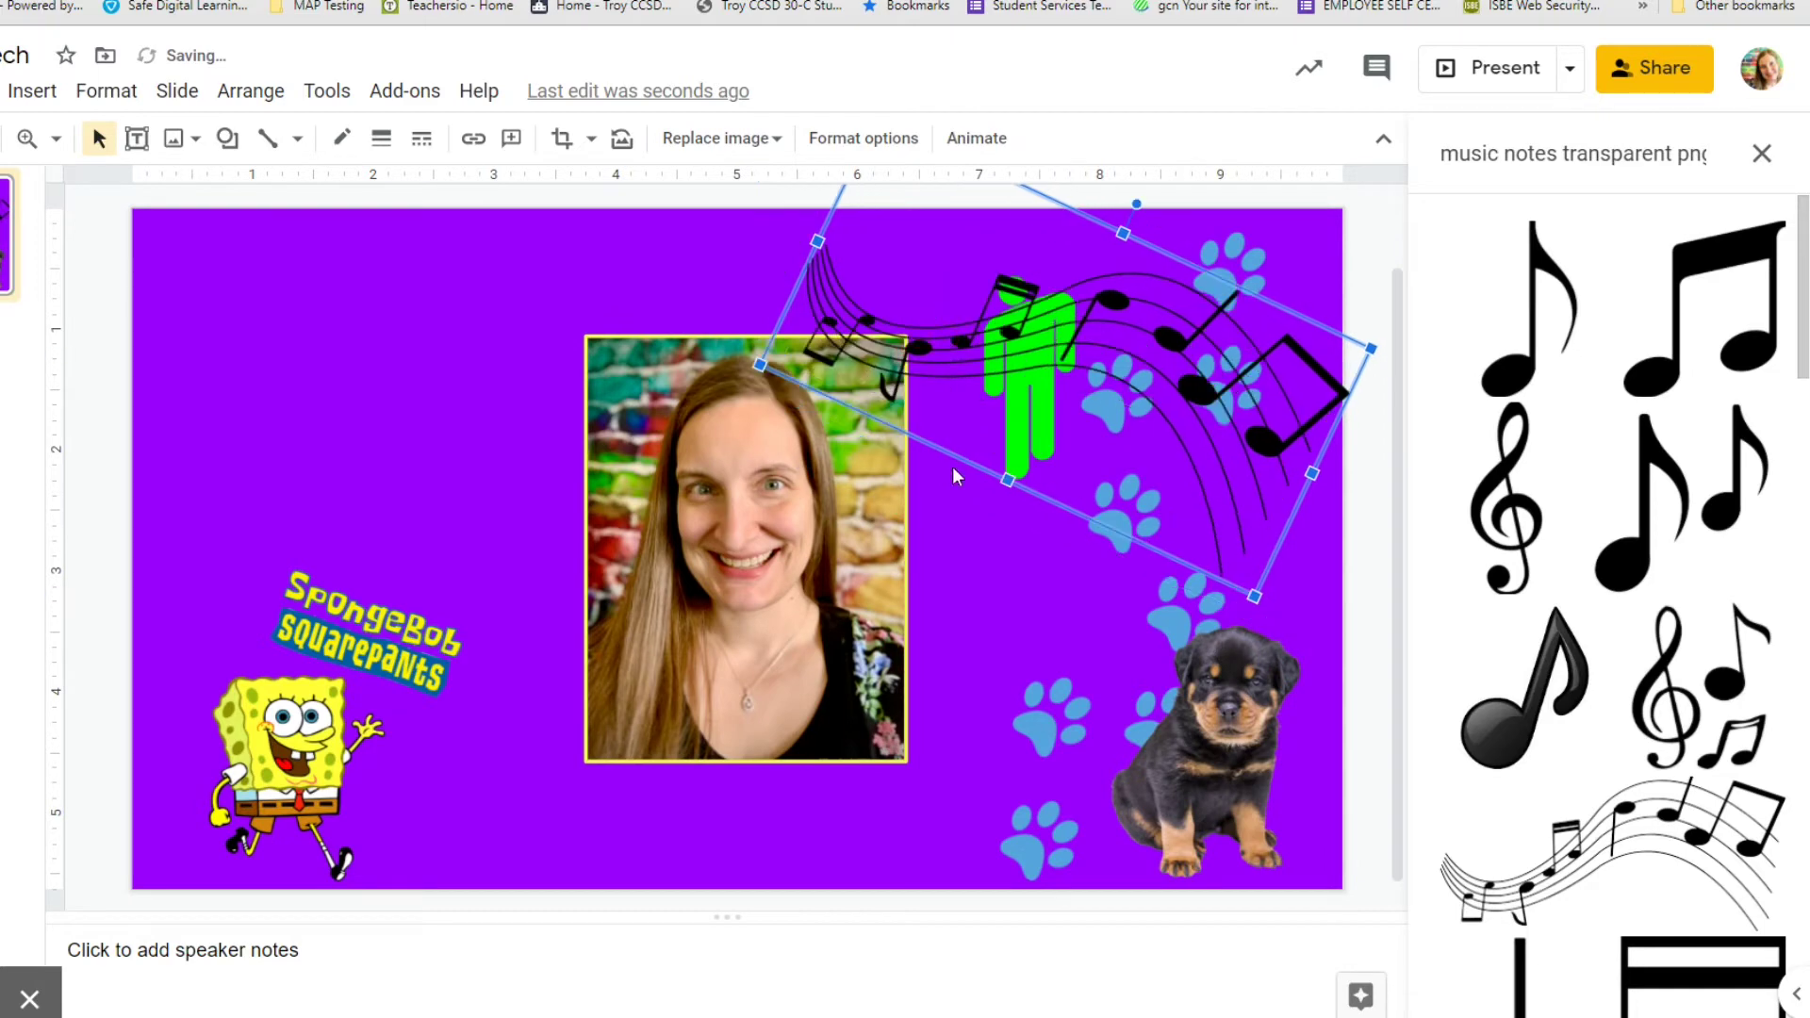
Send the music-staff image one layer backward, behind the green silhouette.
right_click(925, 334)
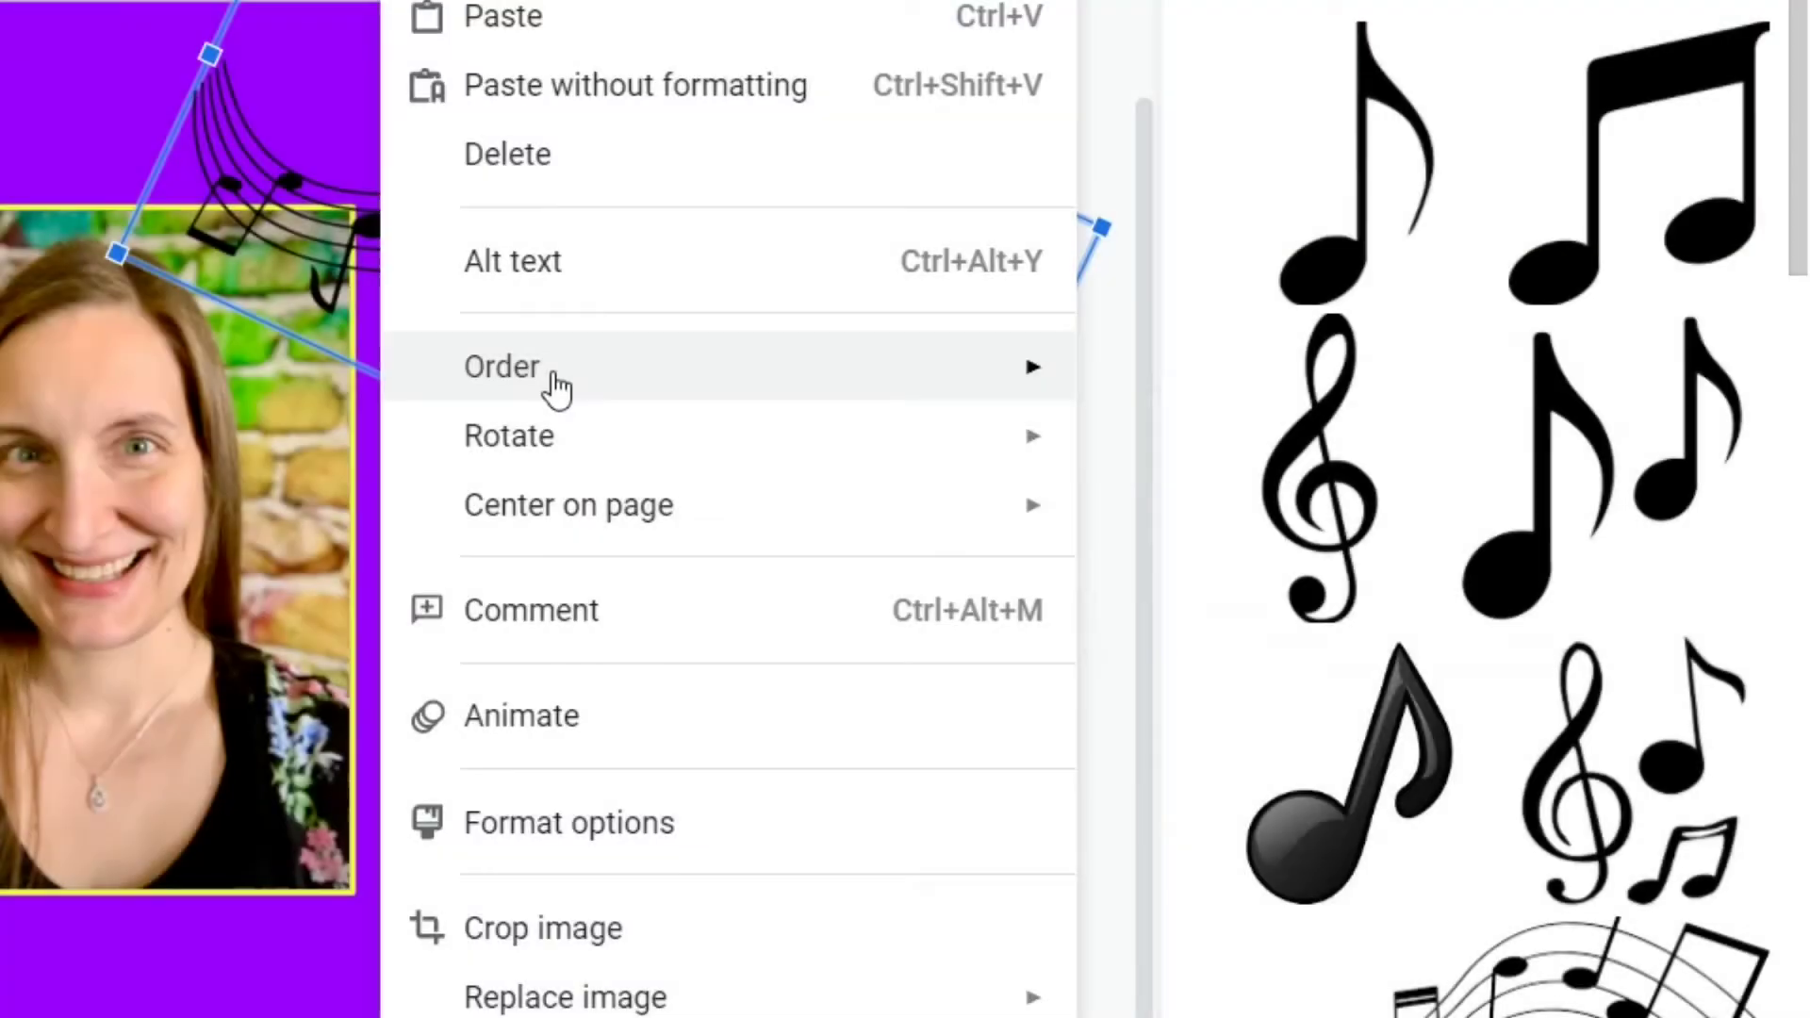
mouse_move(557, 387)
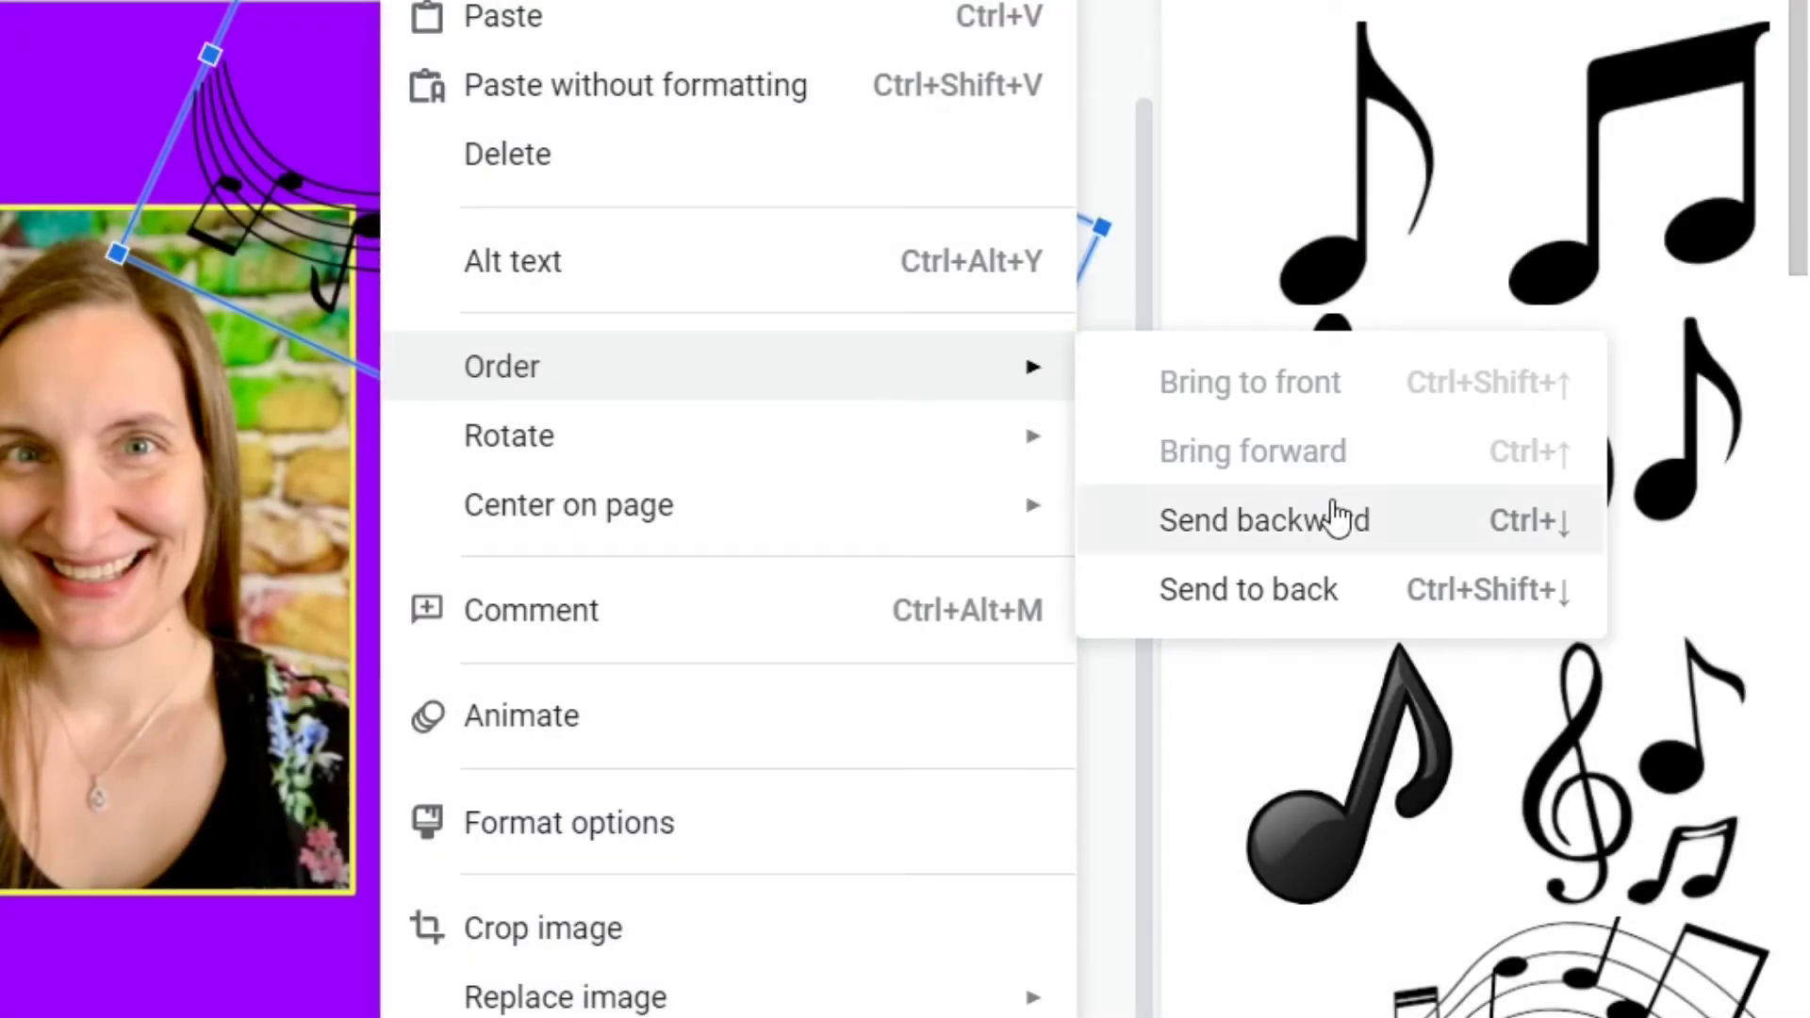
click(1334, 519)
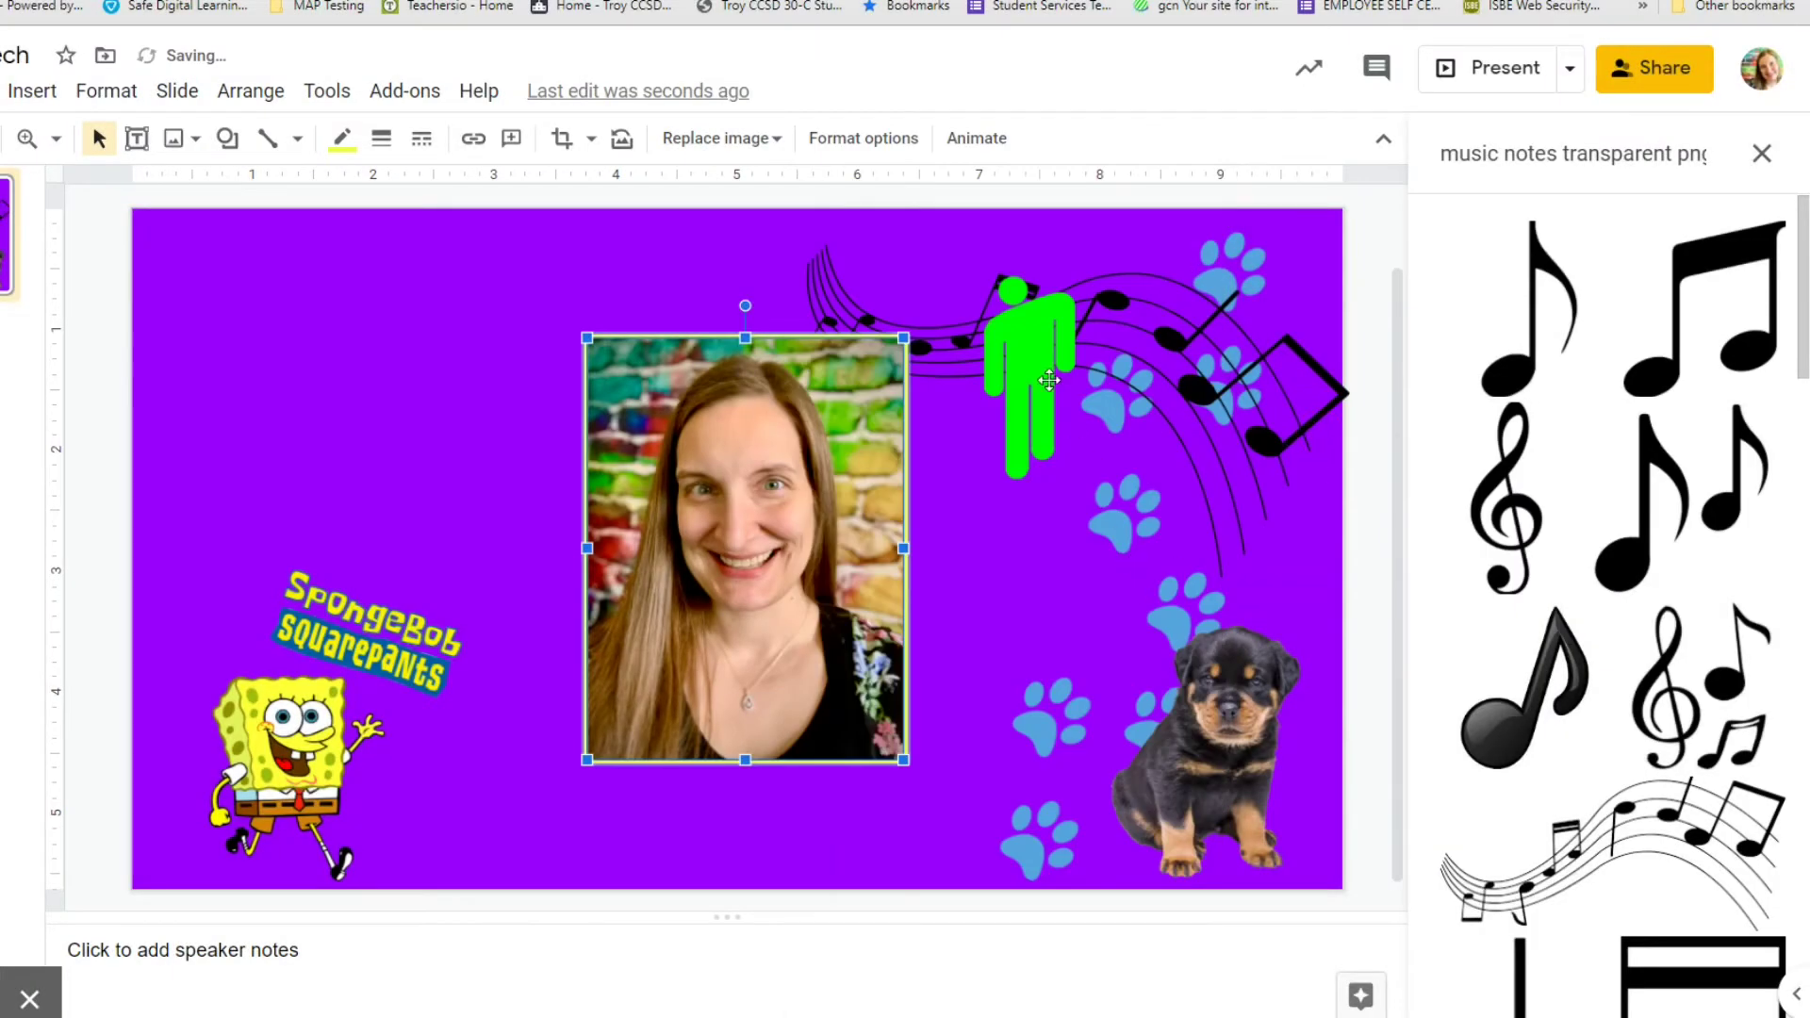
Insert the Walmart logo, shrink it, and place it below the portrait.
click(1049, 380)
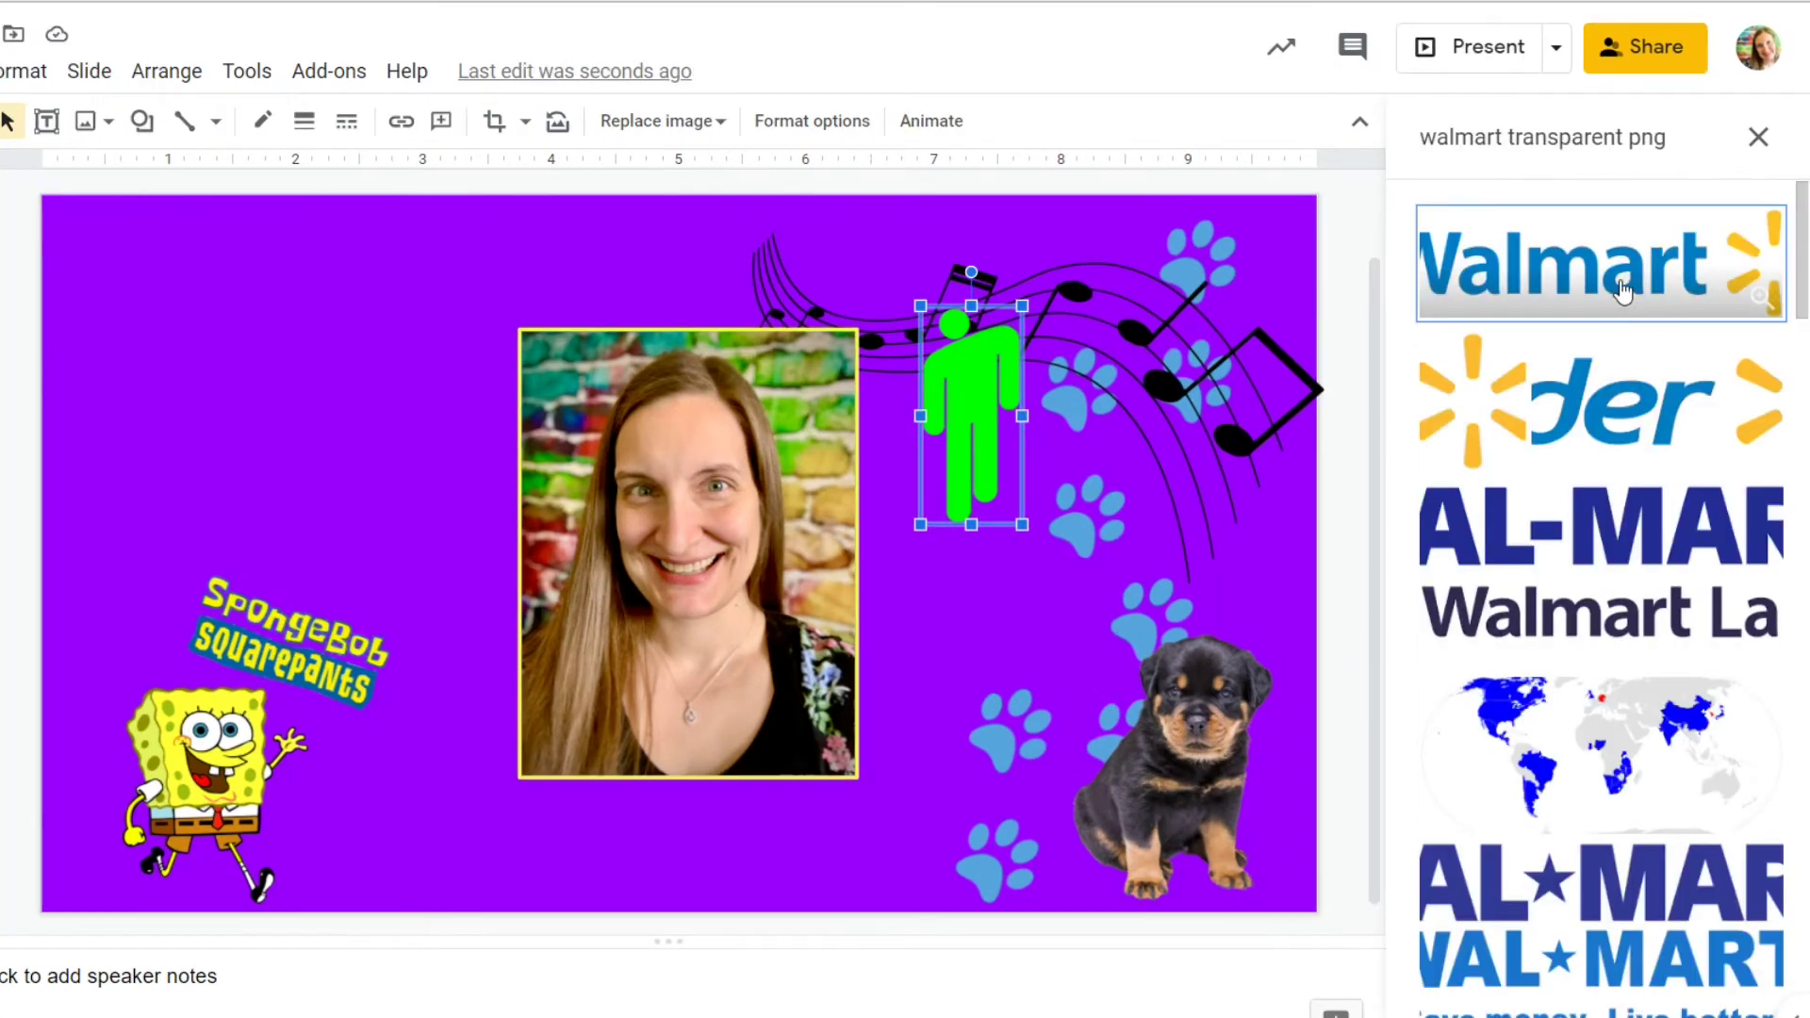
drag(1621, 290, 394, 336)
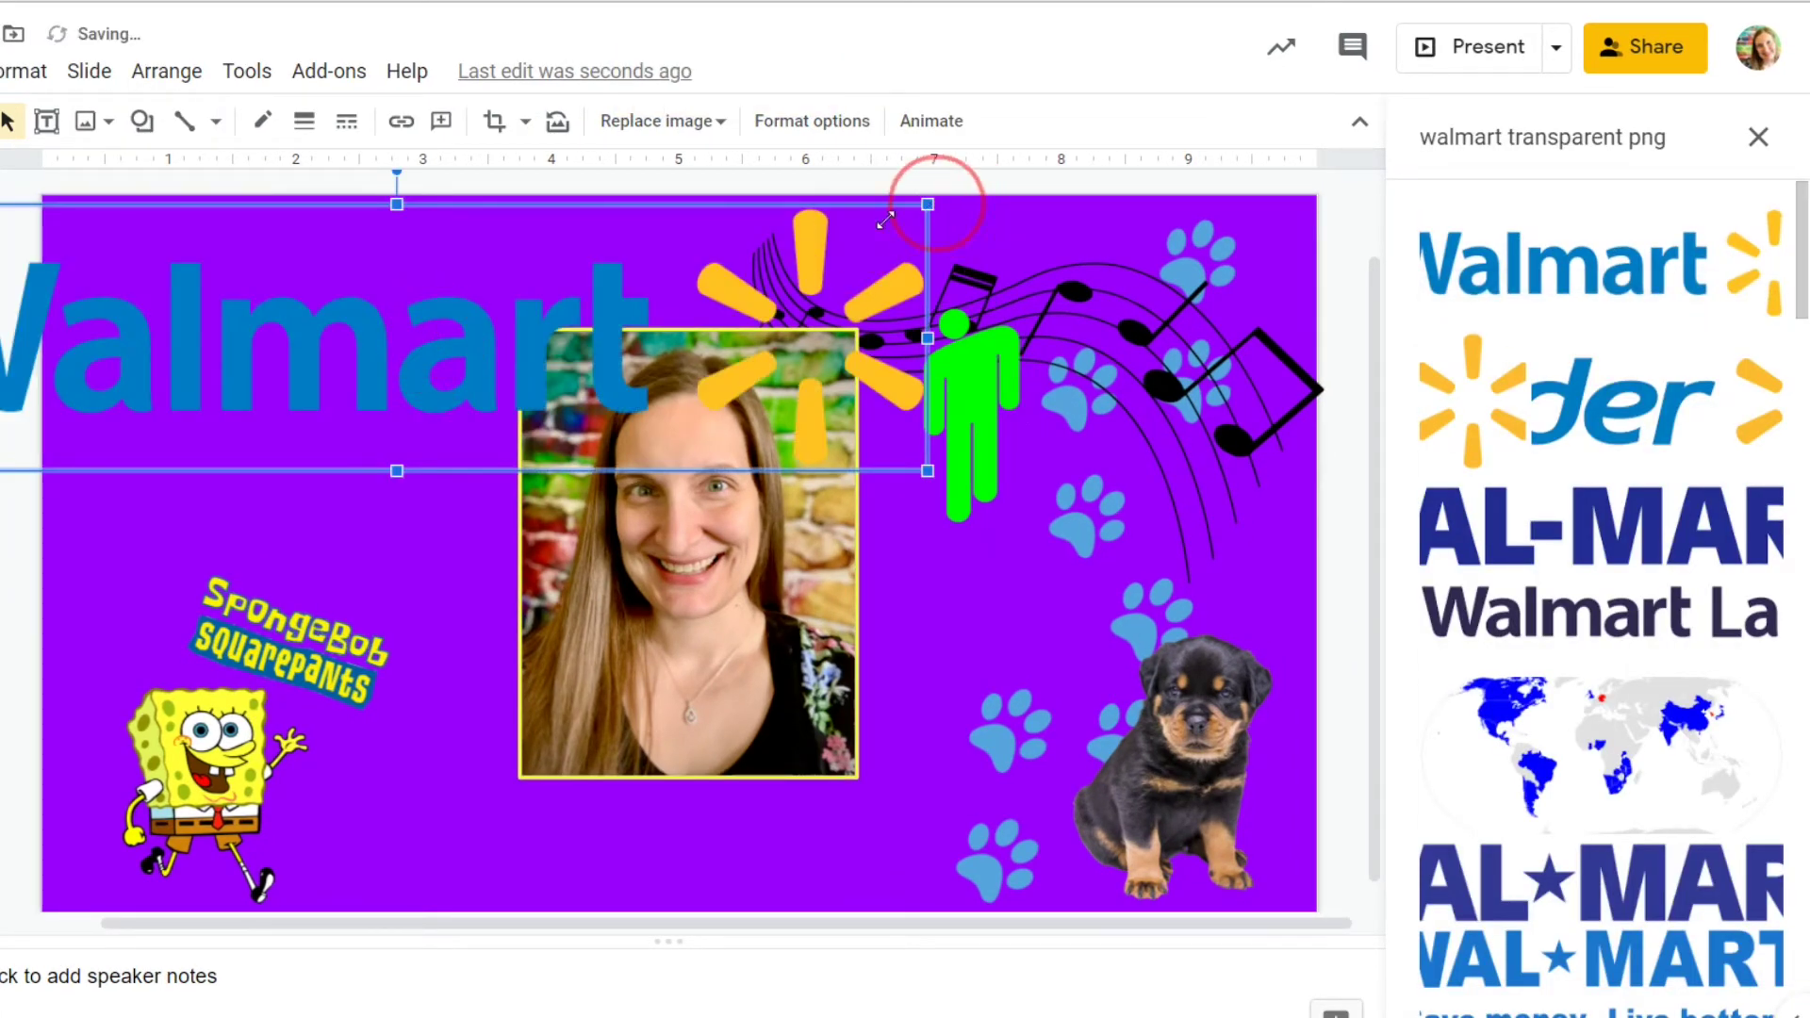
drag(885, 221, 631, 800)
drag(580, 844, 690, 846)
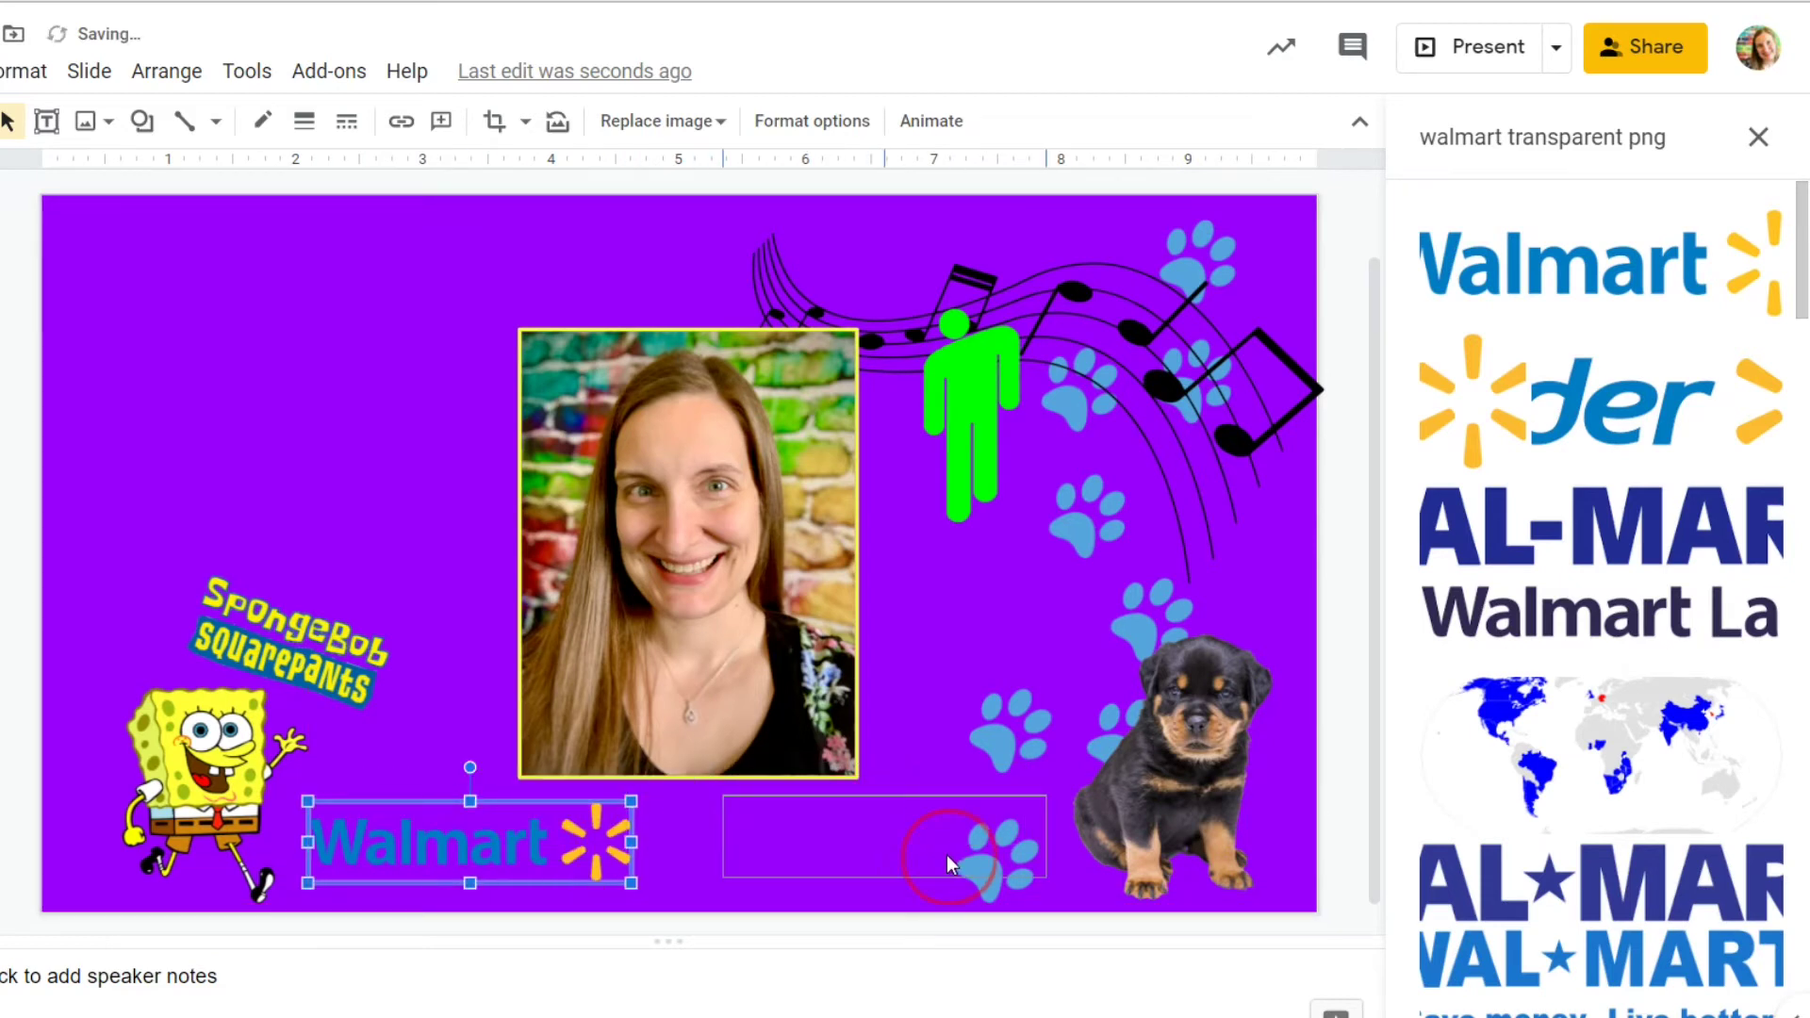
drag(946, 856, 947, 856)
Give the Walmart logo a drop shadow with increased blur, then search for sunglasses images.
click(811, 121)
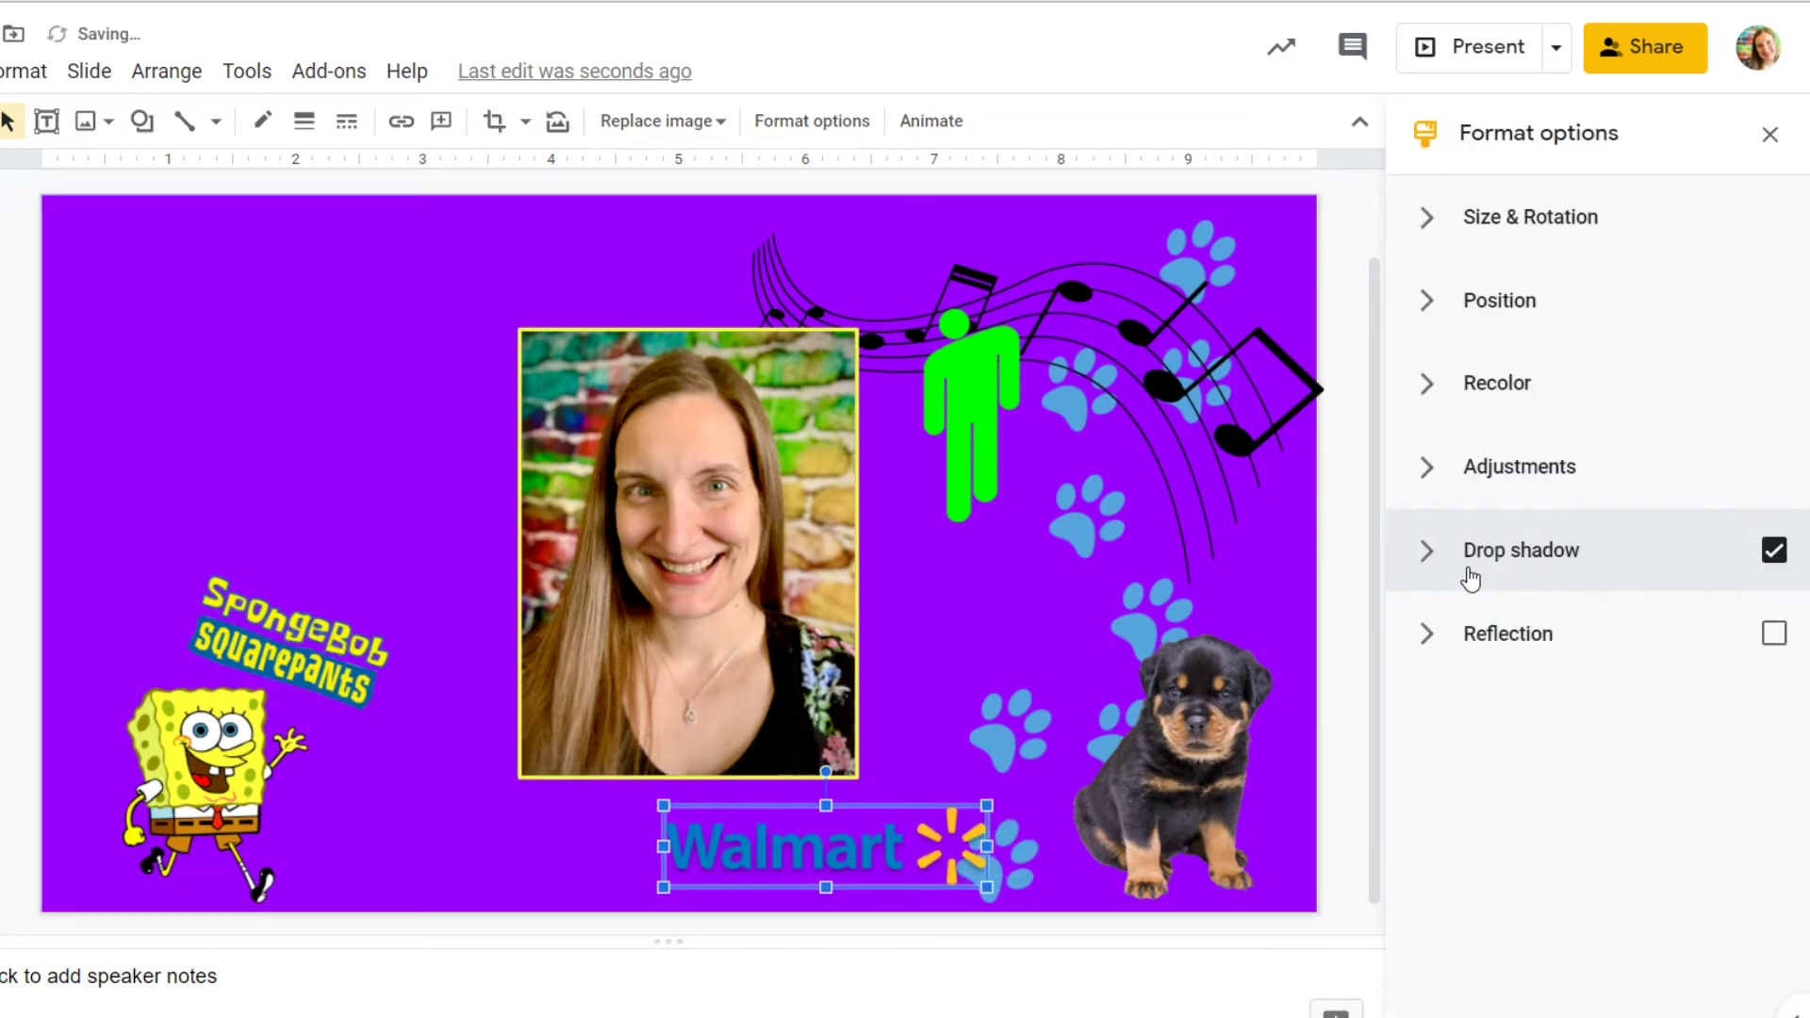
click(1471, 566)
drag(1434, 906, 1472, 900)
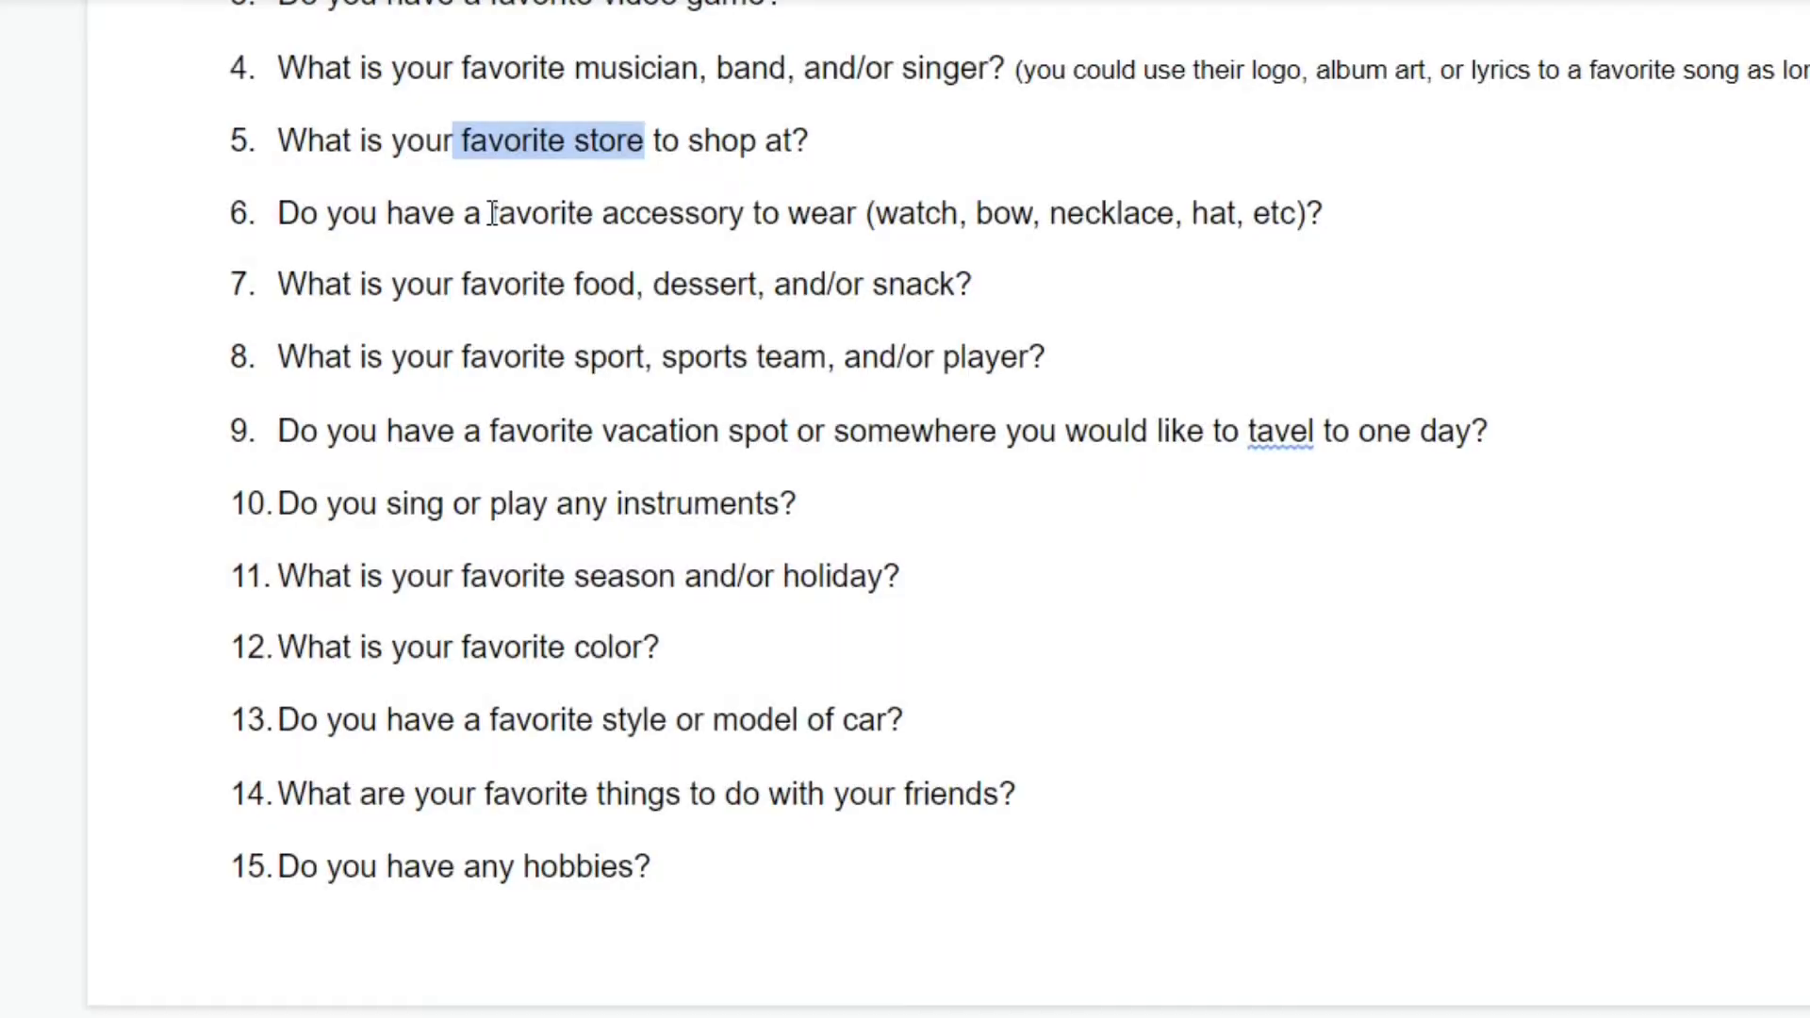
drag(490, 213, 875, 217)
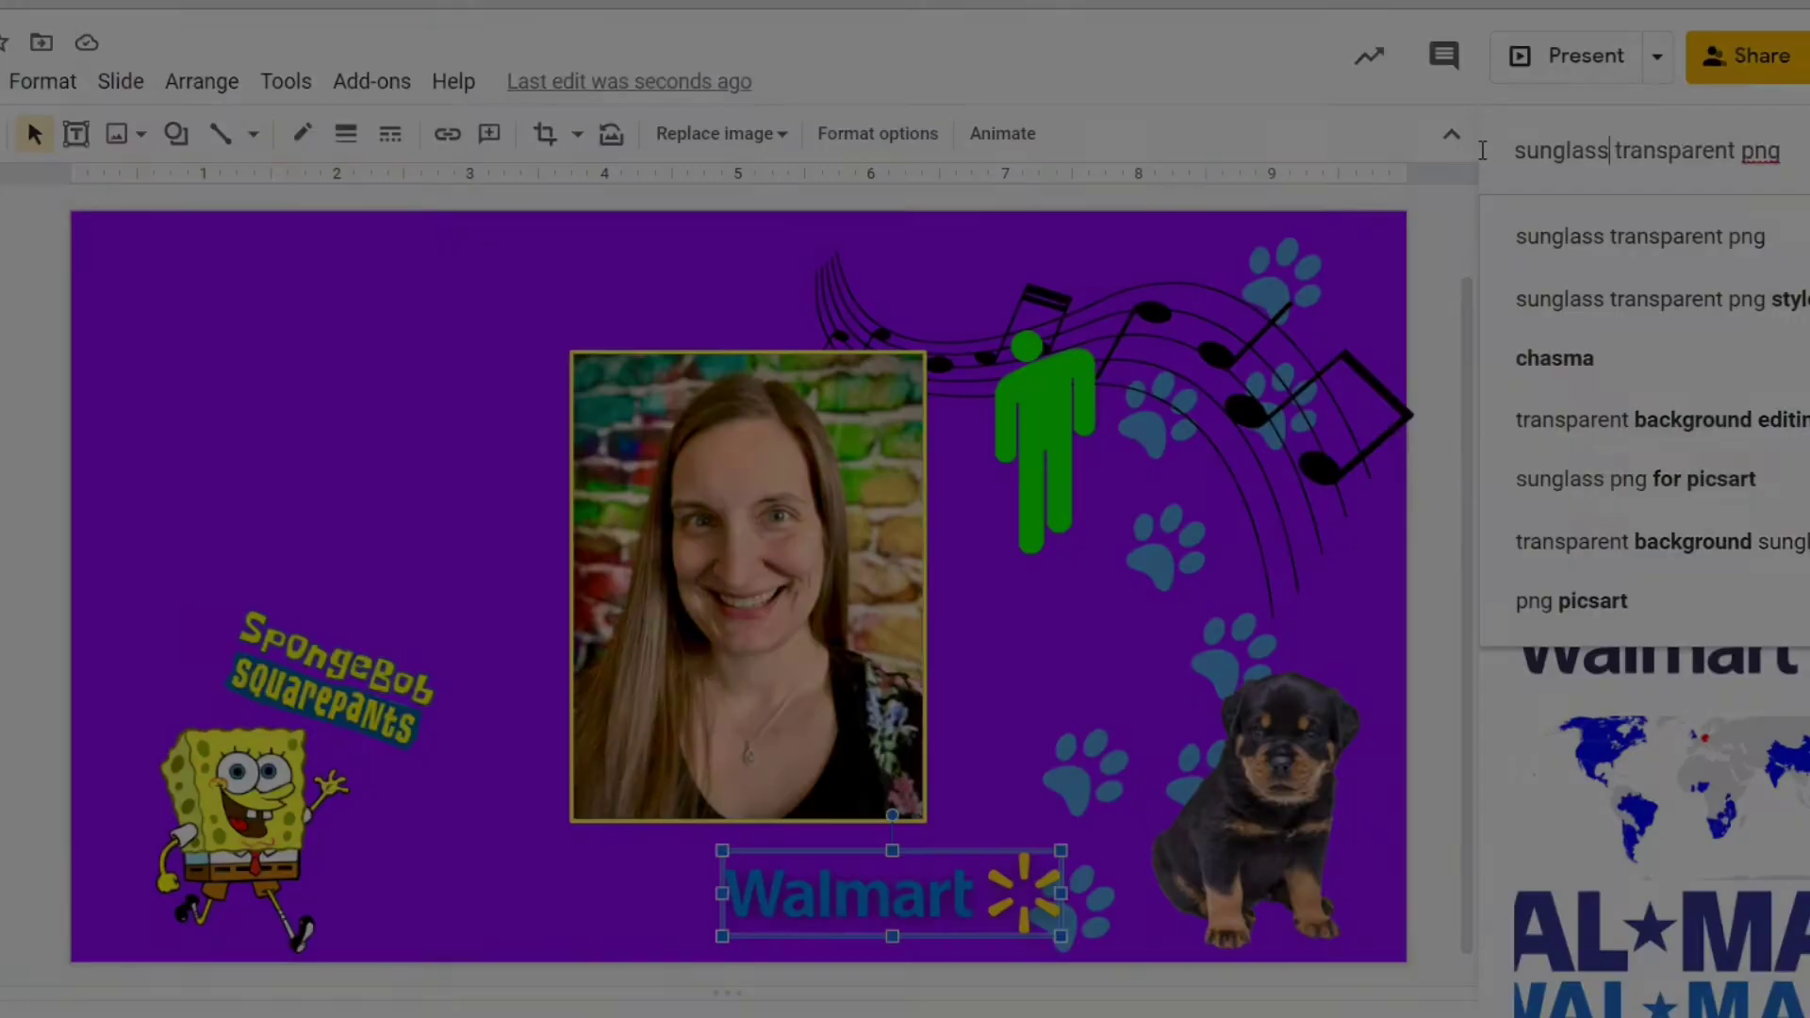
key(Return)
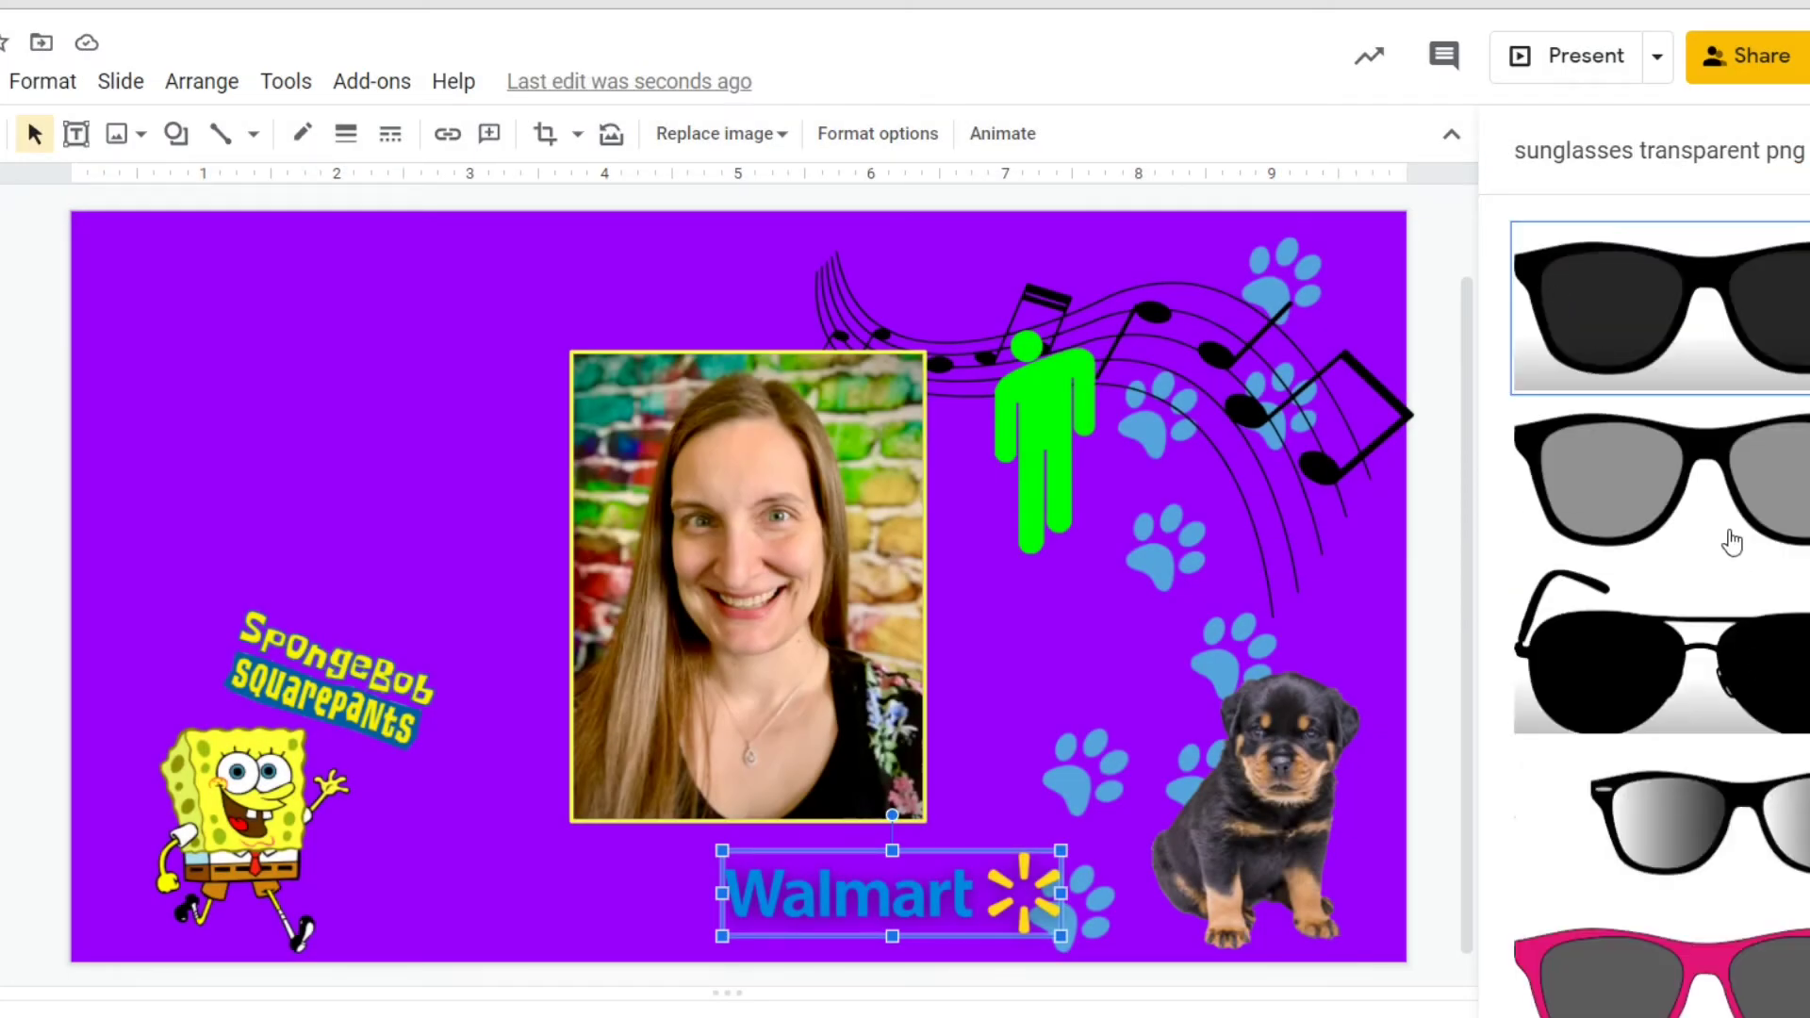
Add the pink sunglasses, shrunk and tilted counter-clockwise, in the upper-left corner above SpongeBob.
scroll(1731, 542, down, 2)
drag(1729, 848, 266, 358)
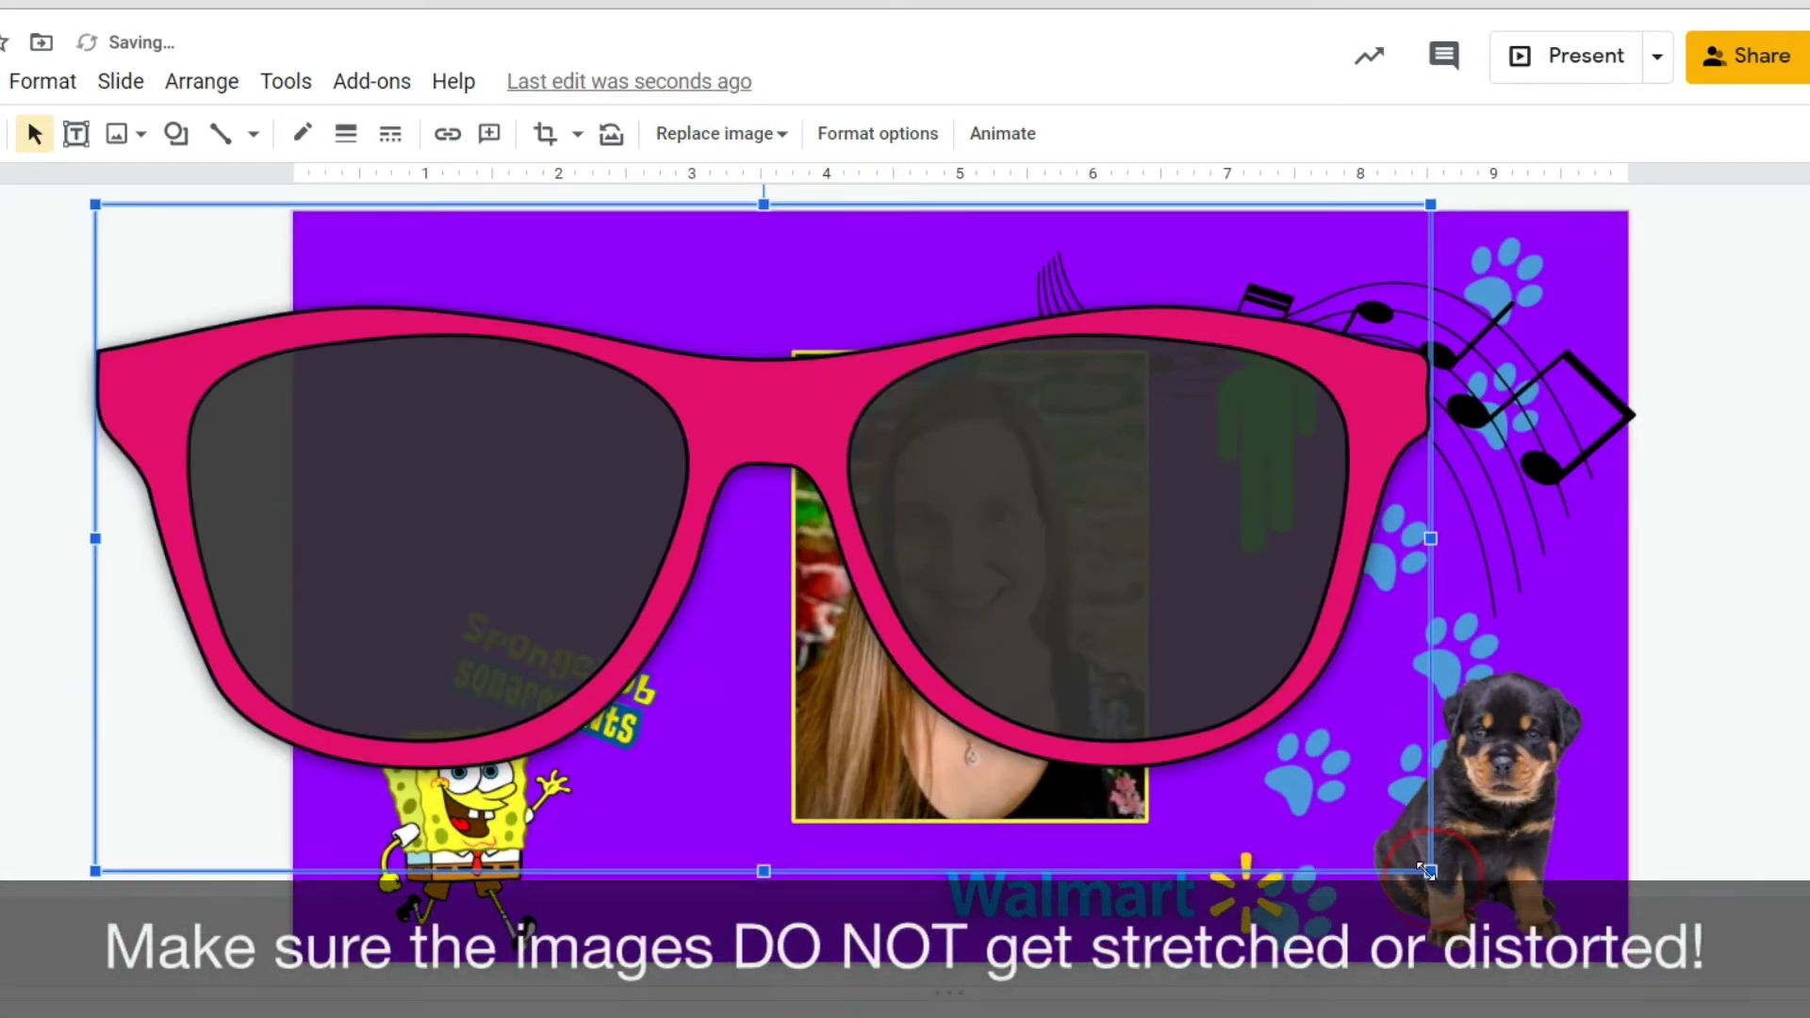
click(845, 456)
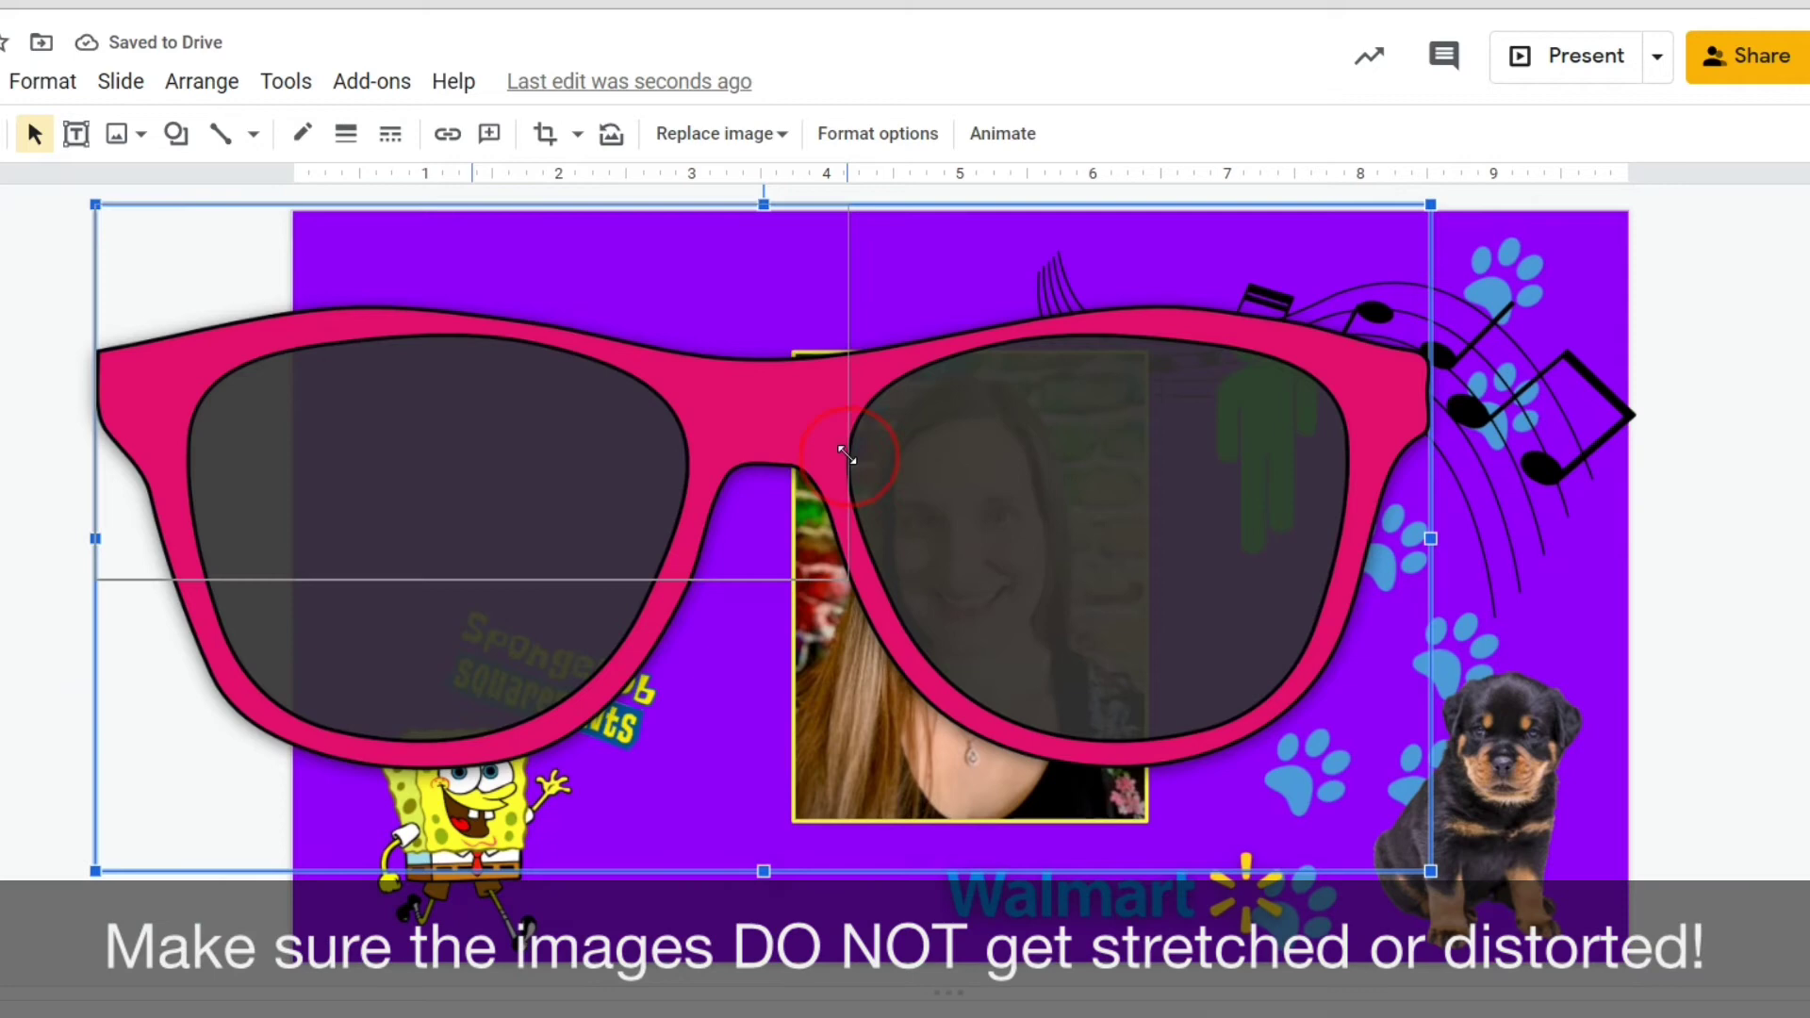
drag(845, 455, 849, 462)
drag(739, 461, 992, 511)
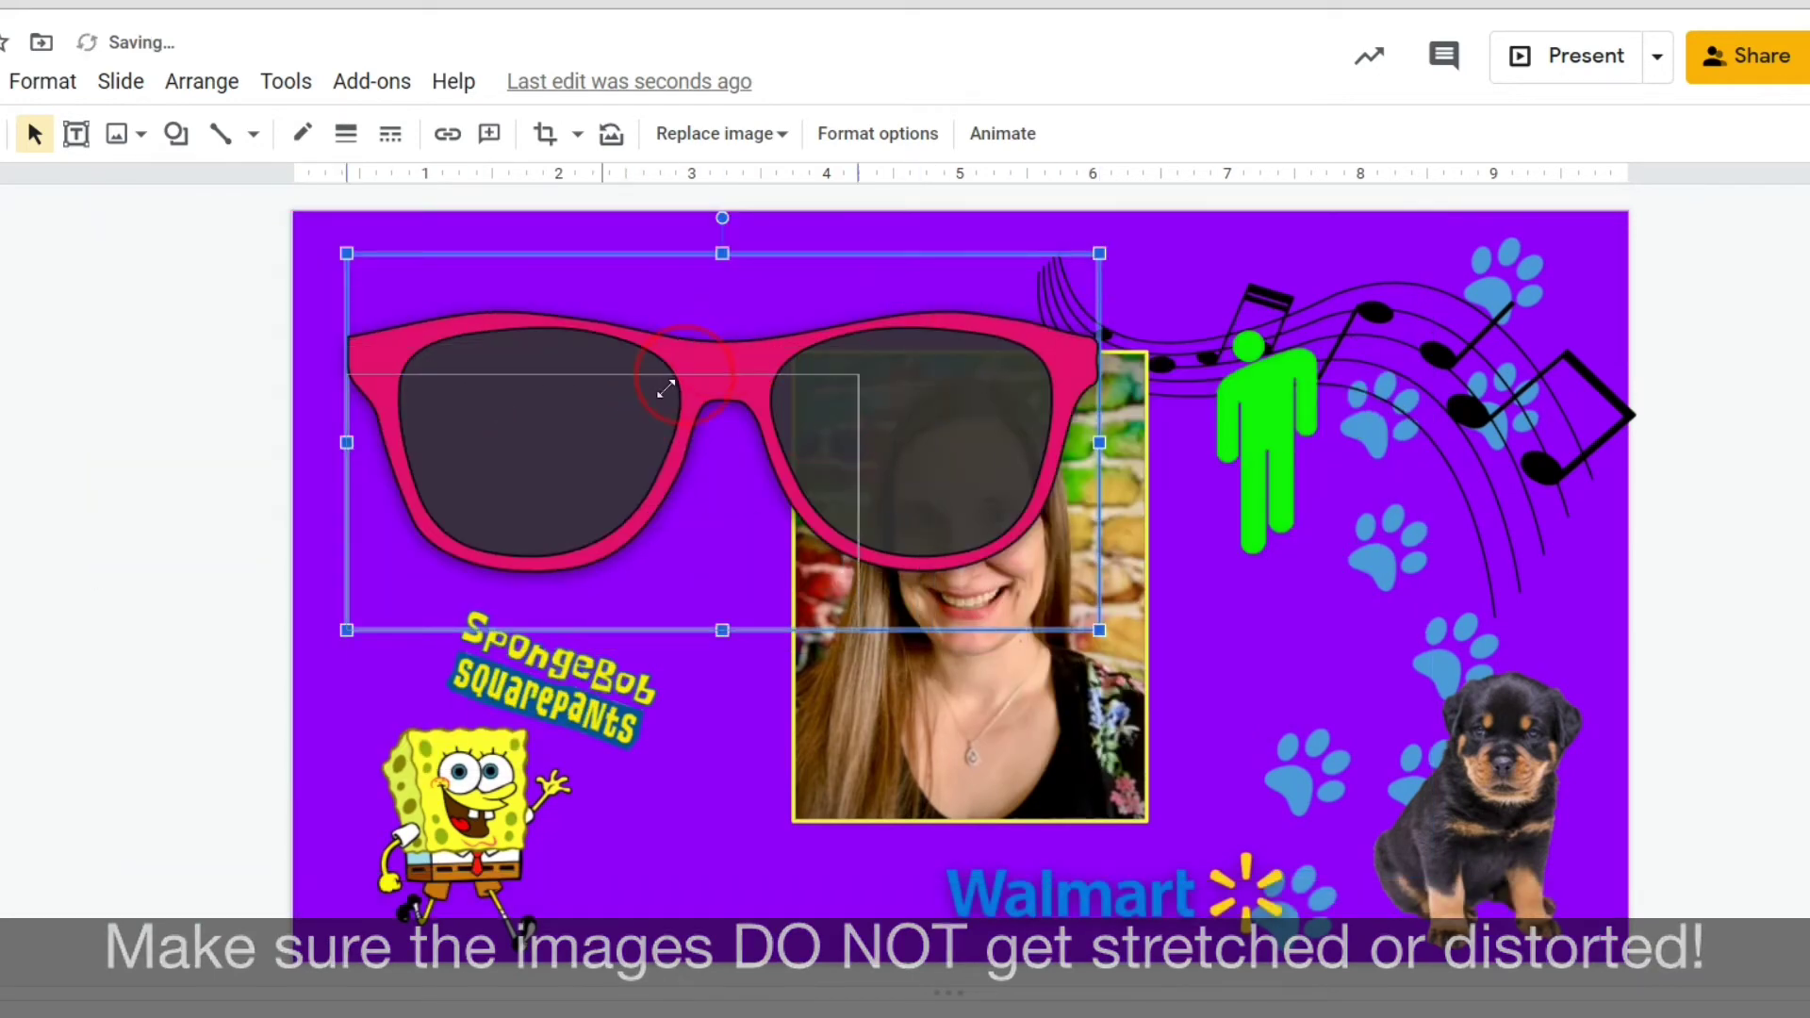
drag(665, 389, 491, 276)
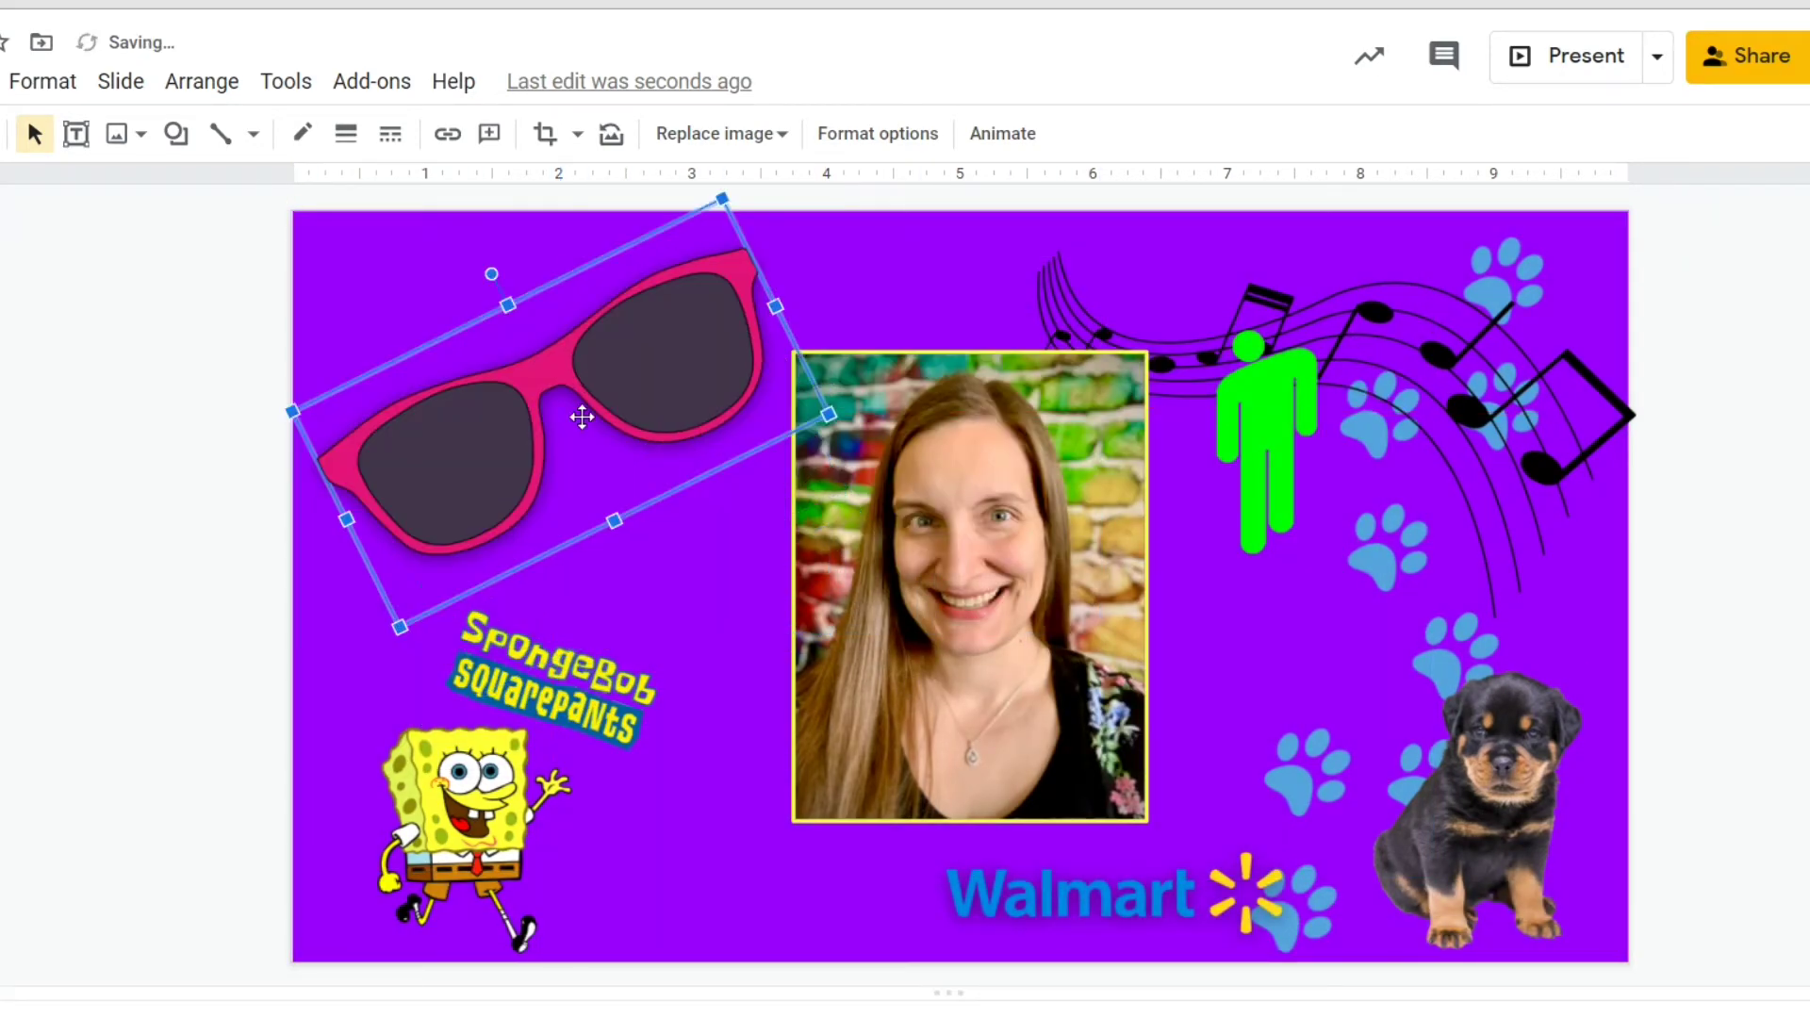
drag(722, 199, 671, 343)
drag(671, 343, 695, 268)
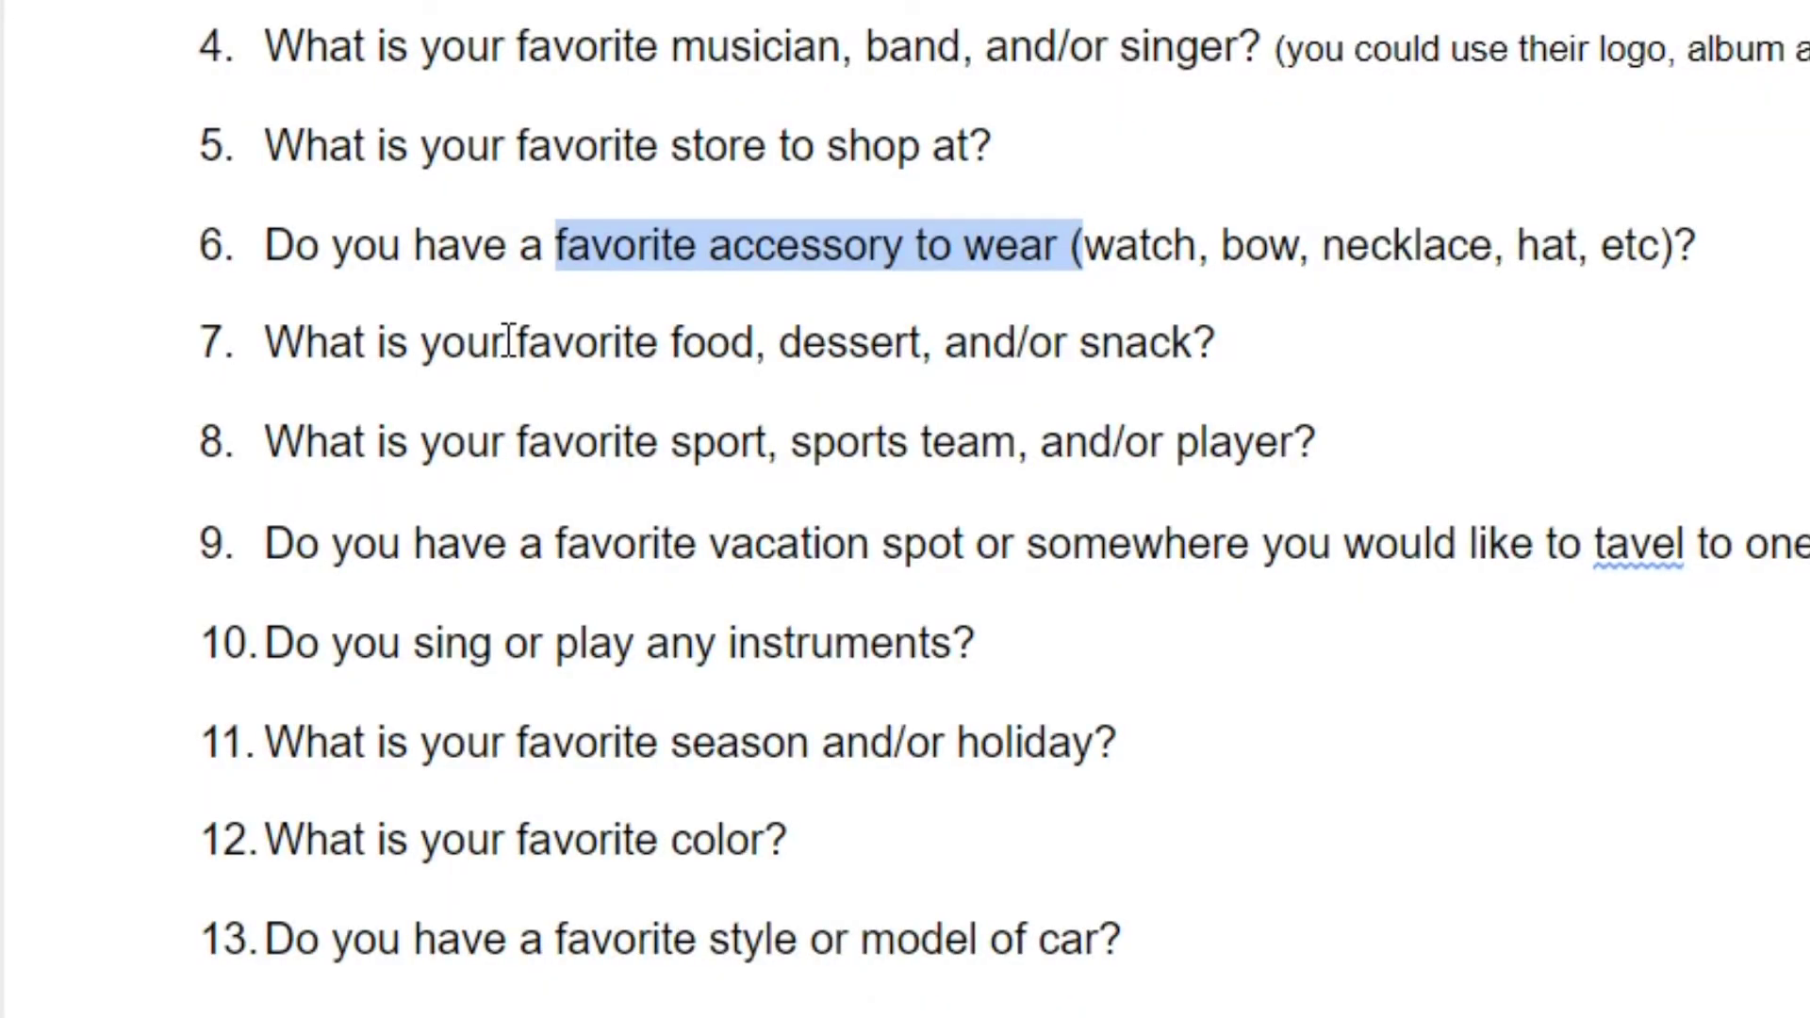
drag(509, 341, 1366, 368)
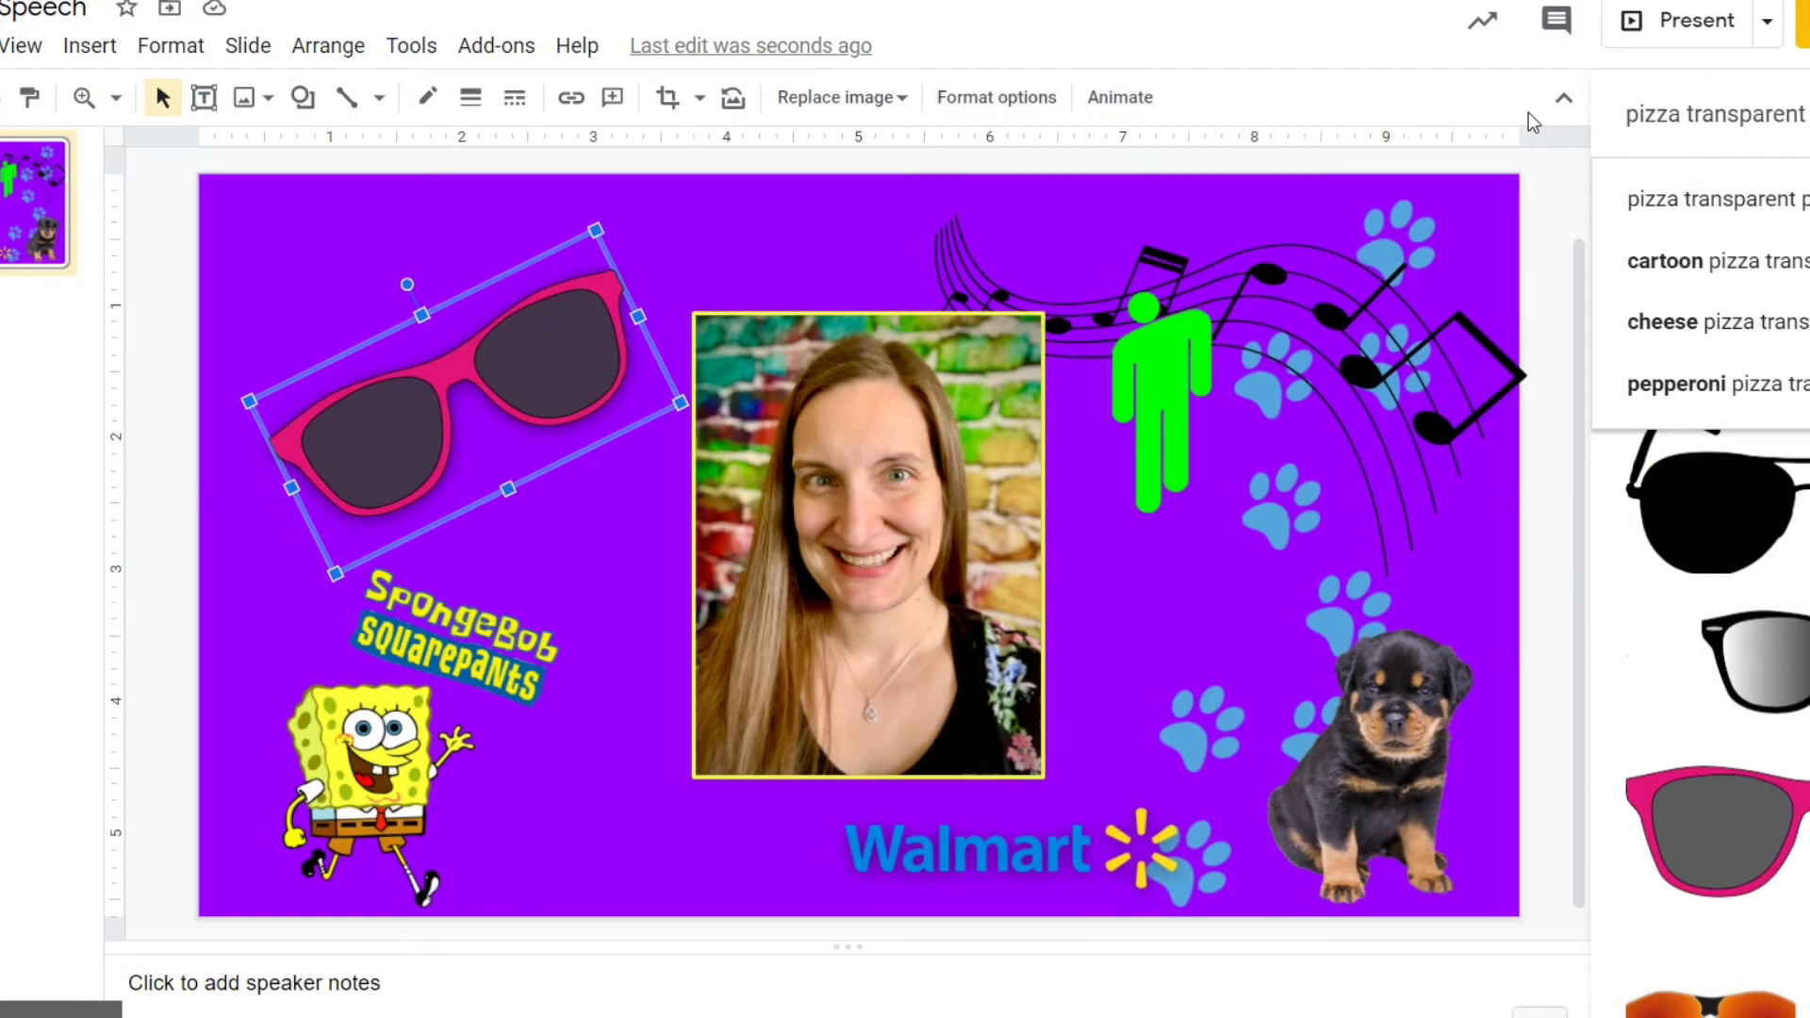
Insert a pepperoni pizza image, shrink it, and place it in the top-left corner over the sunglasses.
click(1659, 195)
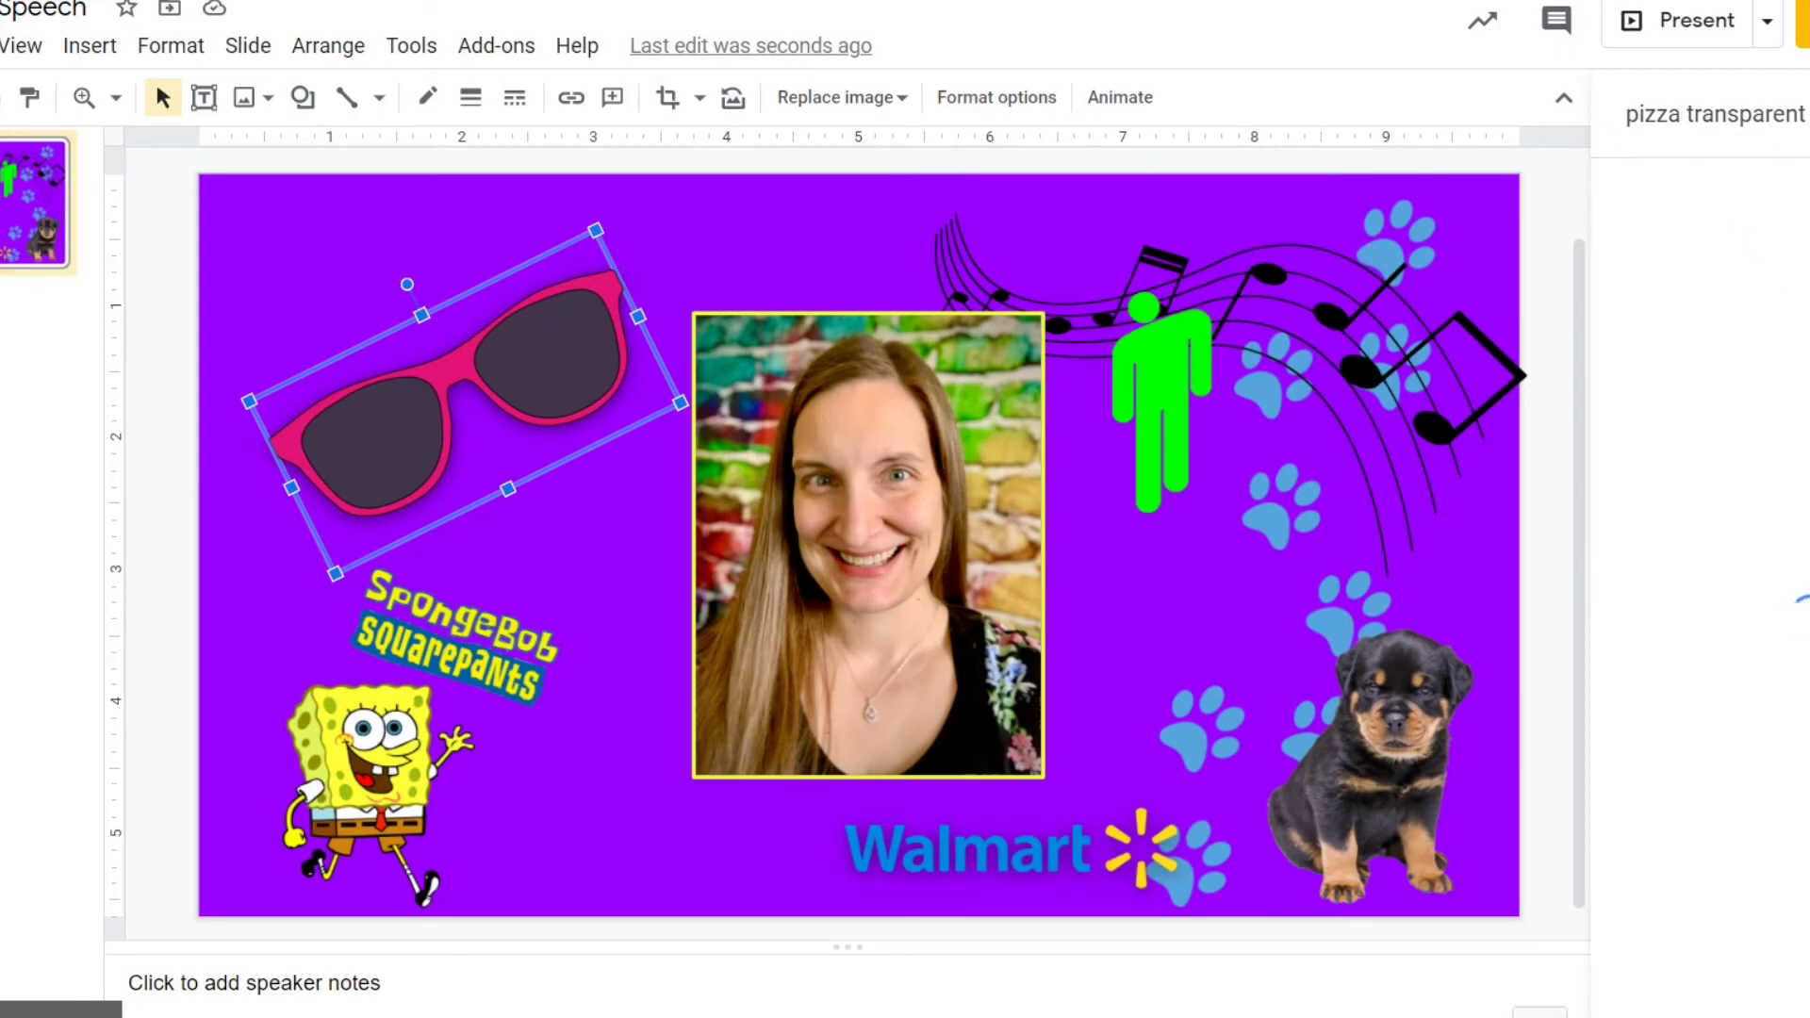
drag(1716, 283, 590, 649)
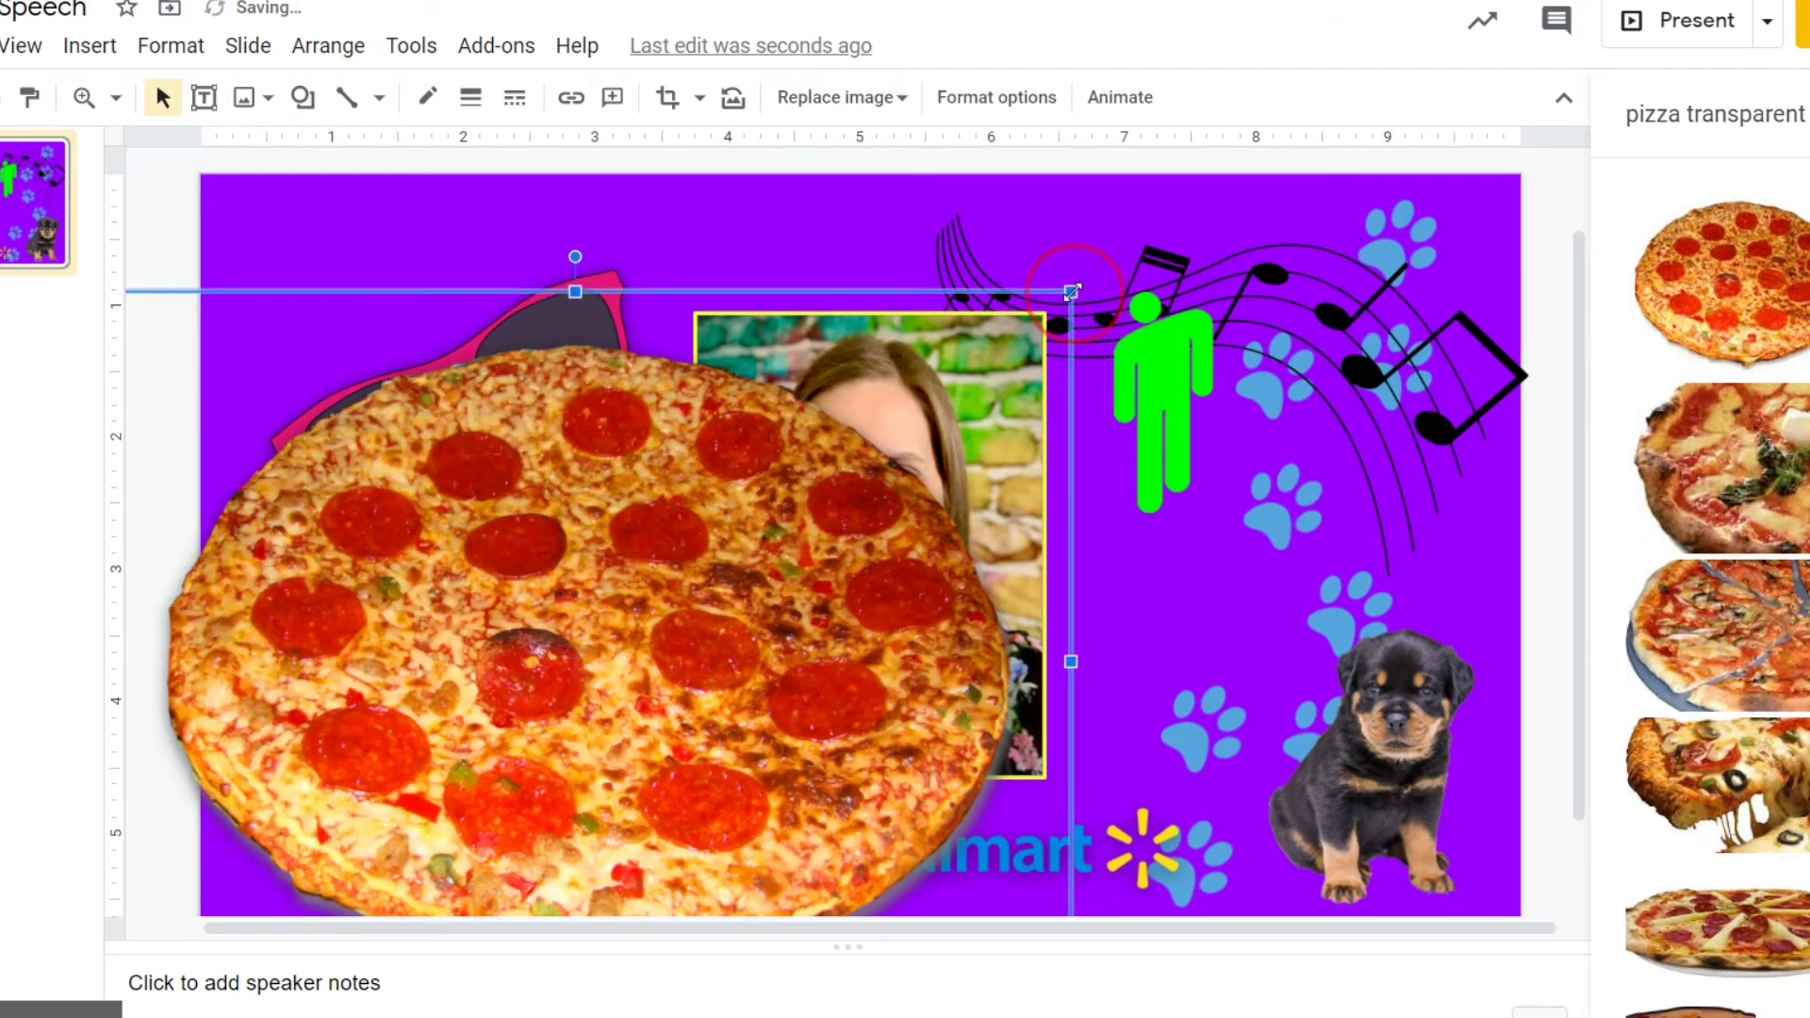
drag(923, 615, 747, 733)
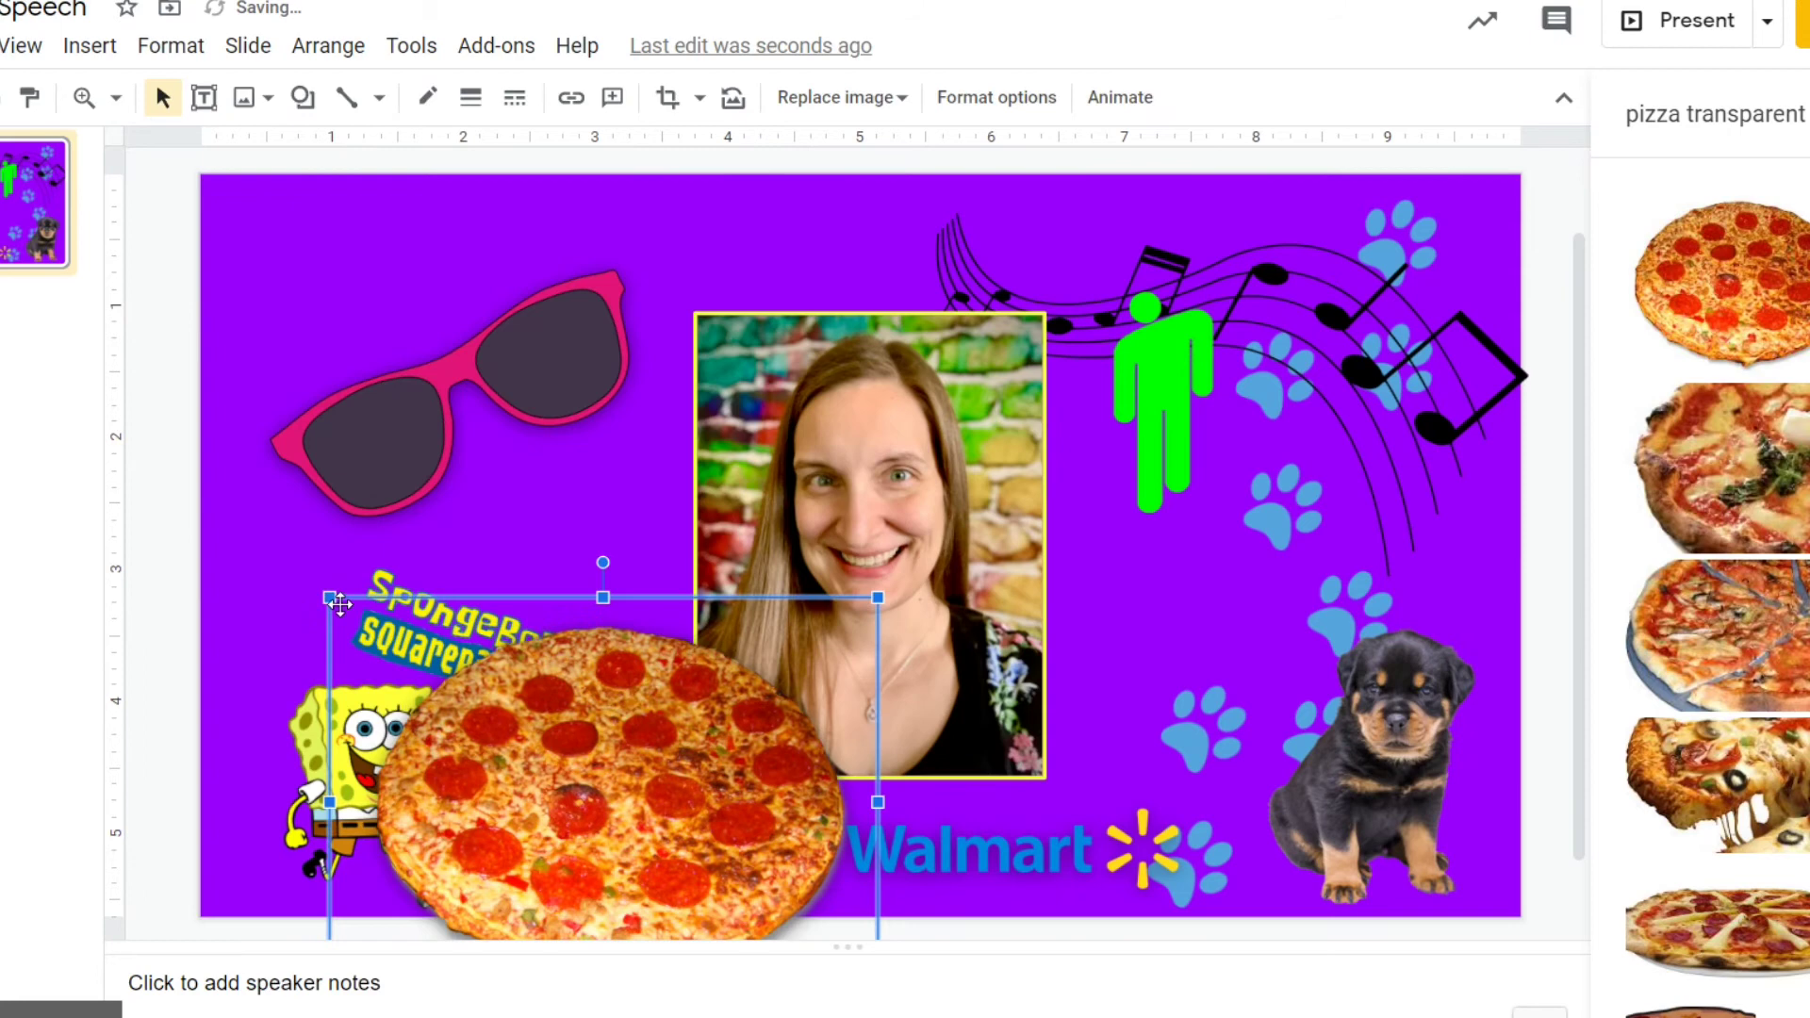
drag(549, 800, 549, 799)
drag(674, 900, 317, 283)
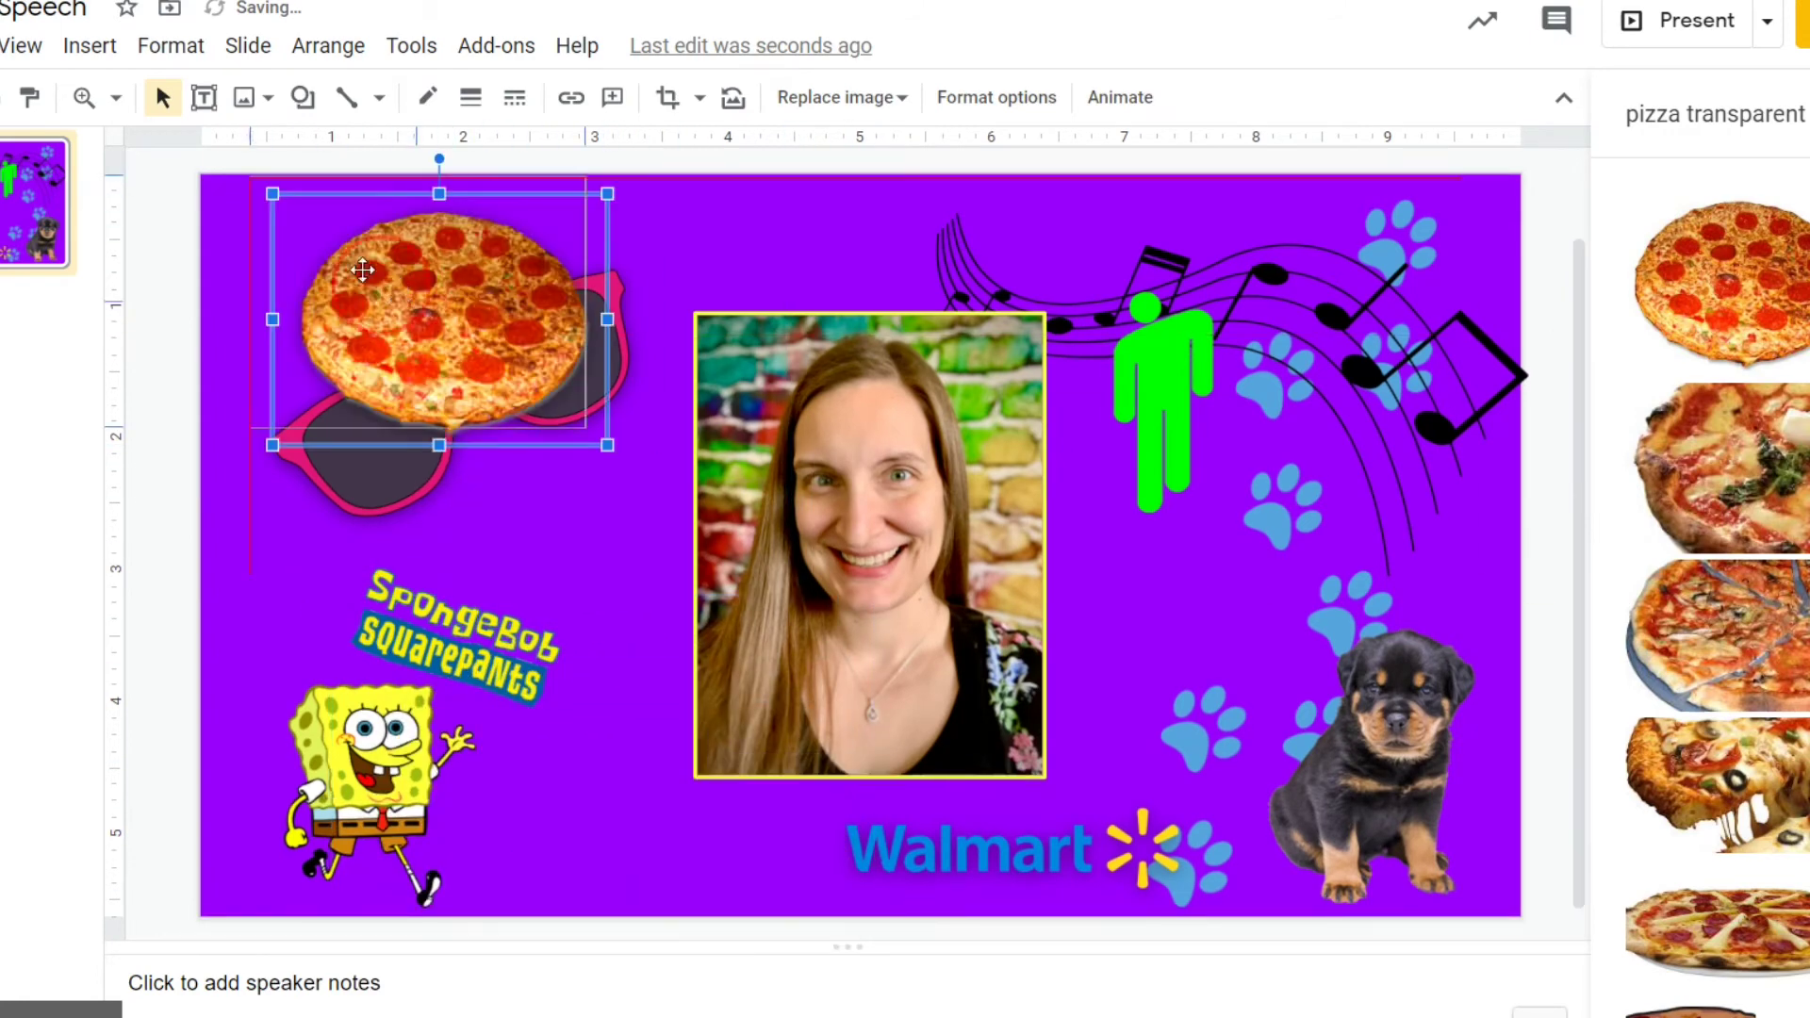
click(577, 343)
right_click(578, 343)
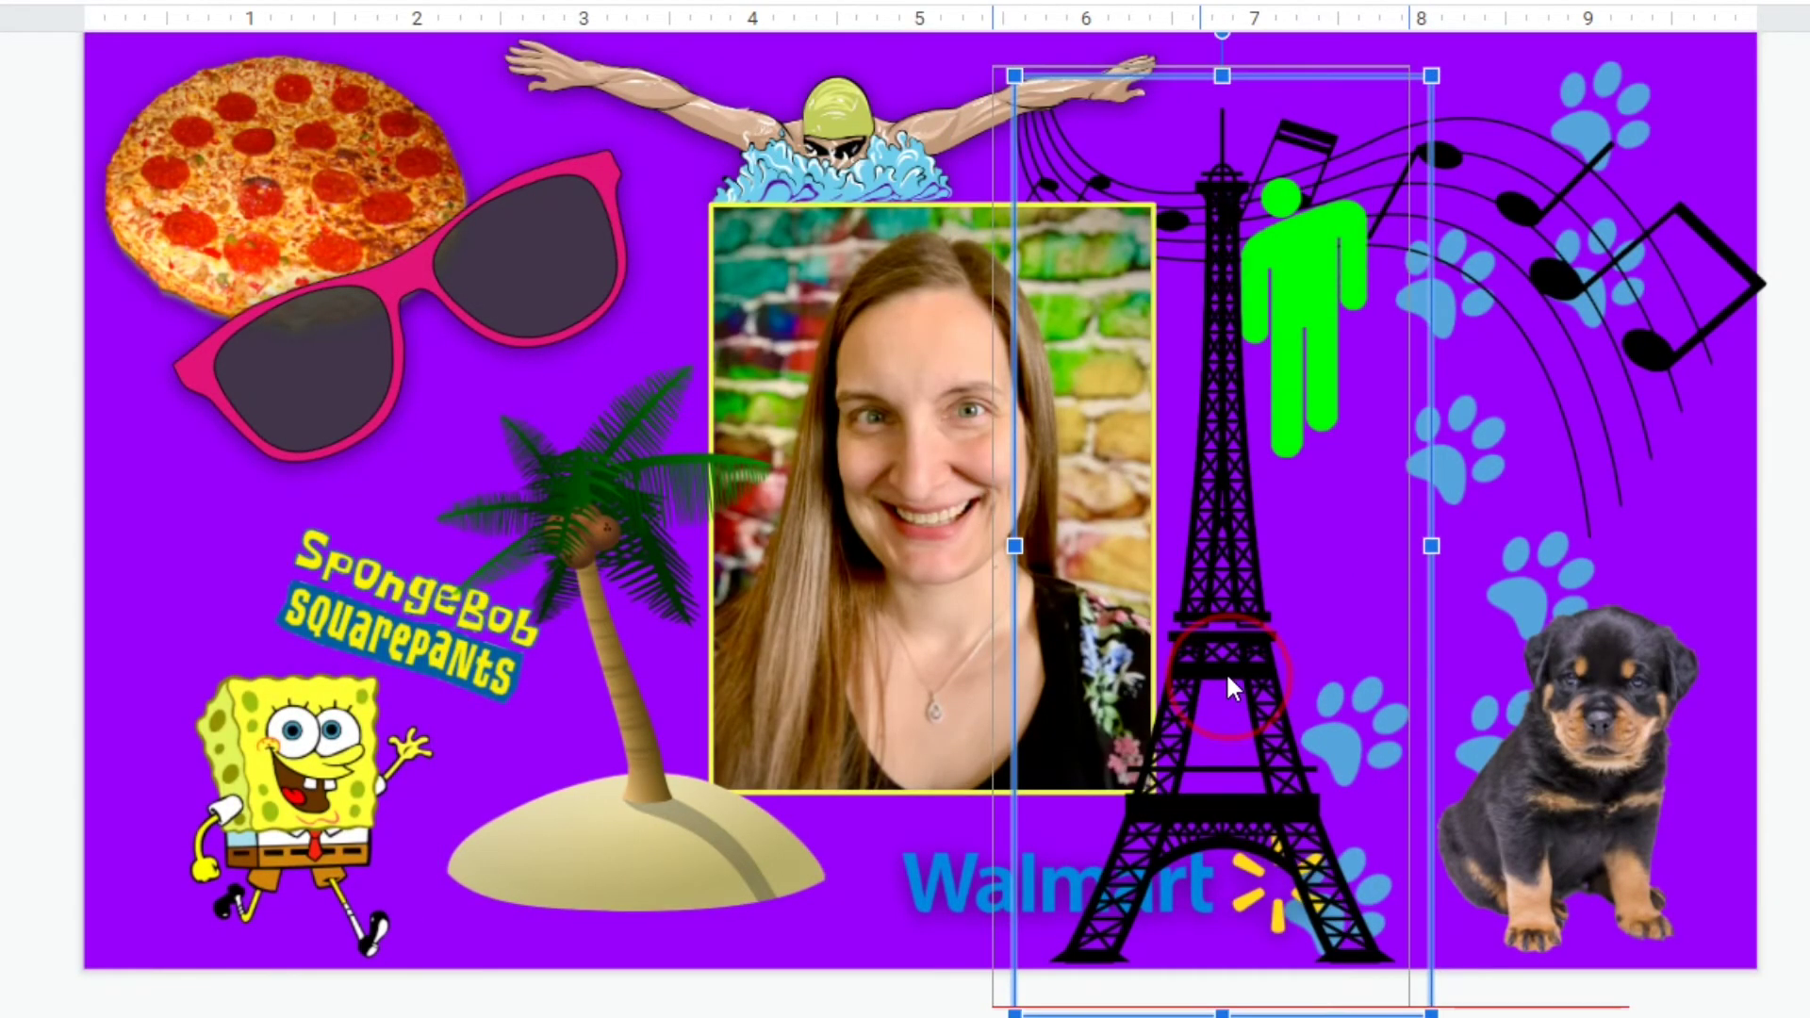
Flip the piano horizontally, shrink it into the lower-left corner, and add a fall-leaves image.
right_click(1215, 663)
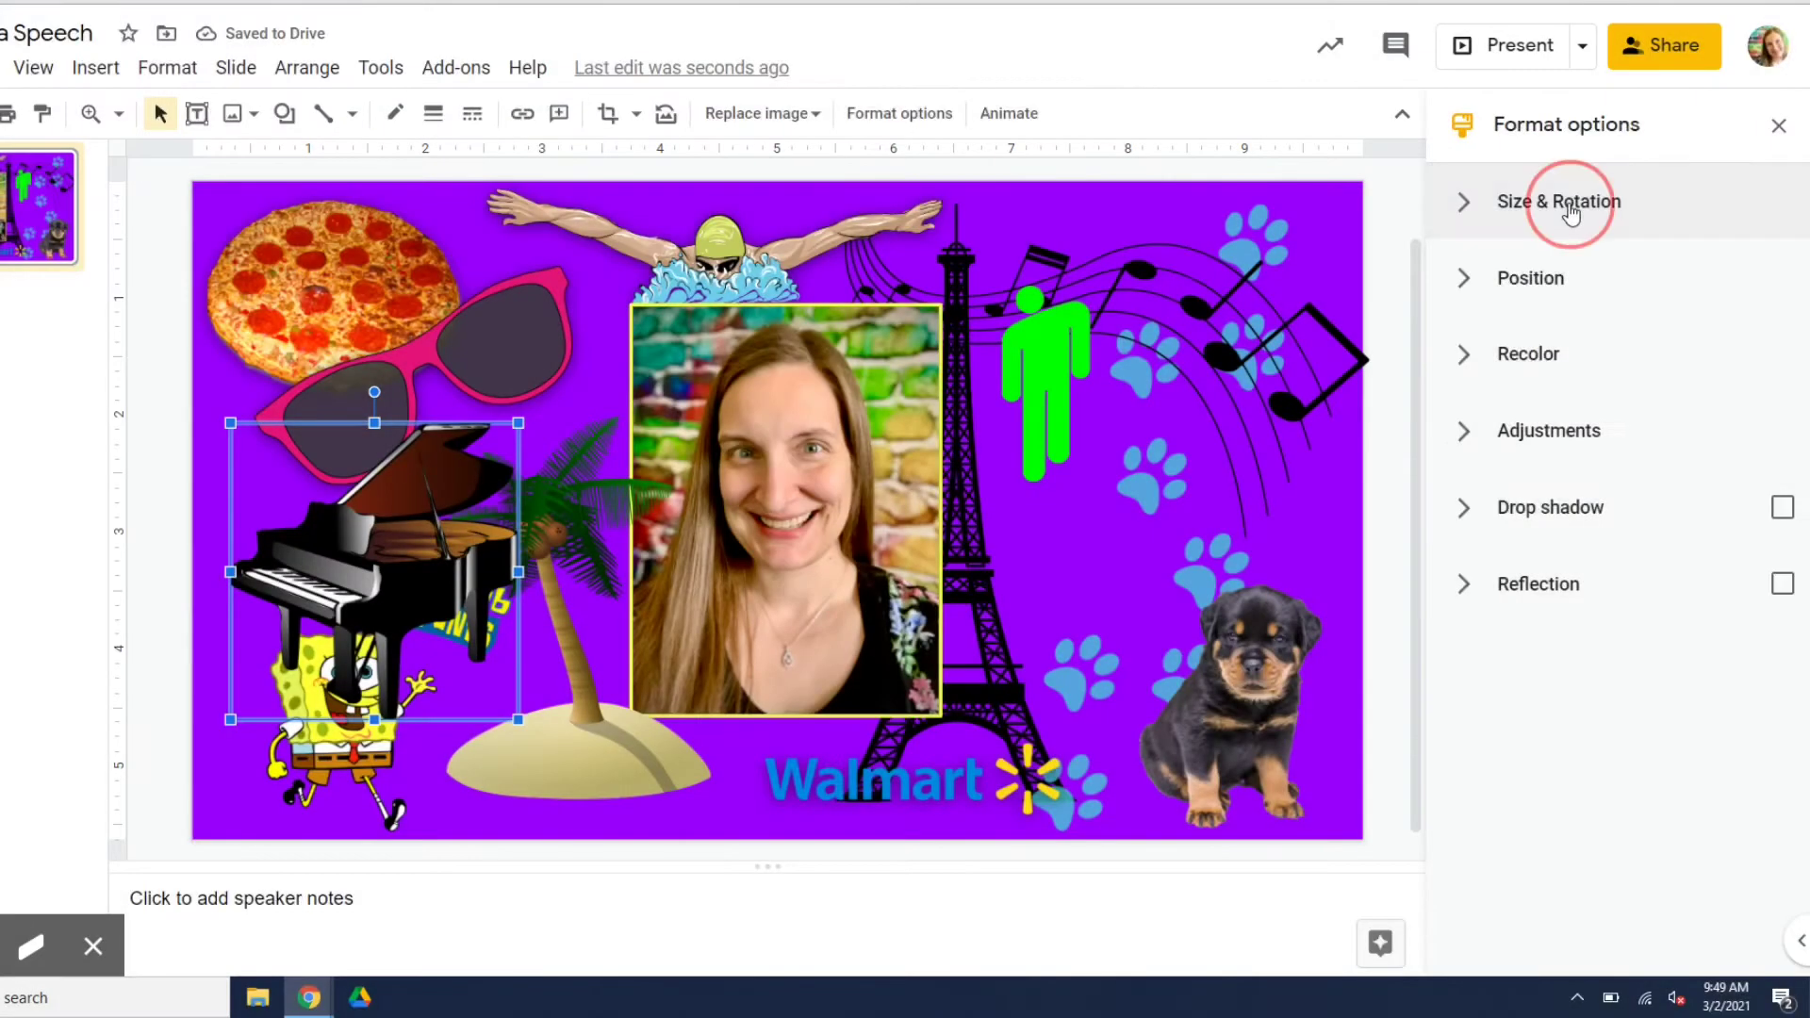
click(1565, 202)
click(1652, 634)
click(1778, 125)
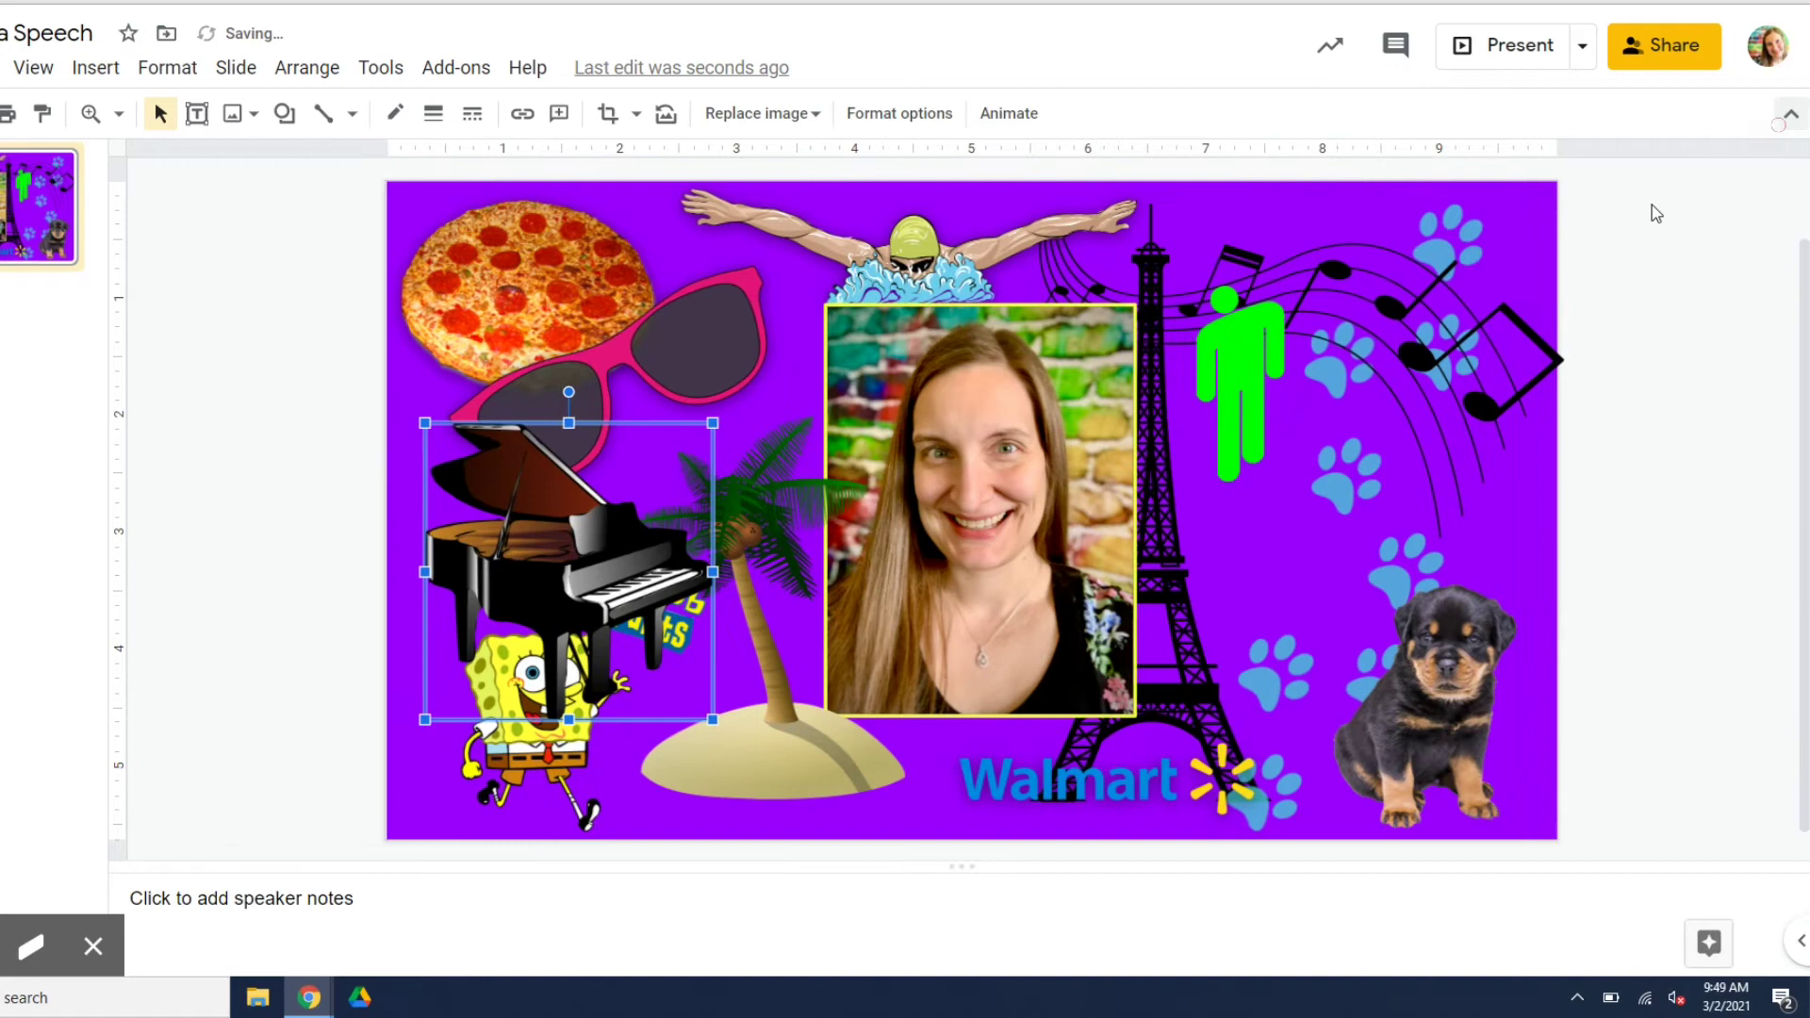
drag(688, 442, 660, 477)
drag(583, 608, 522, 704)
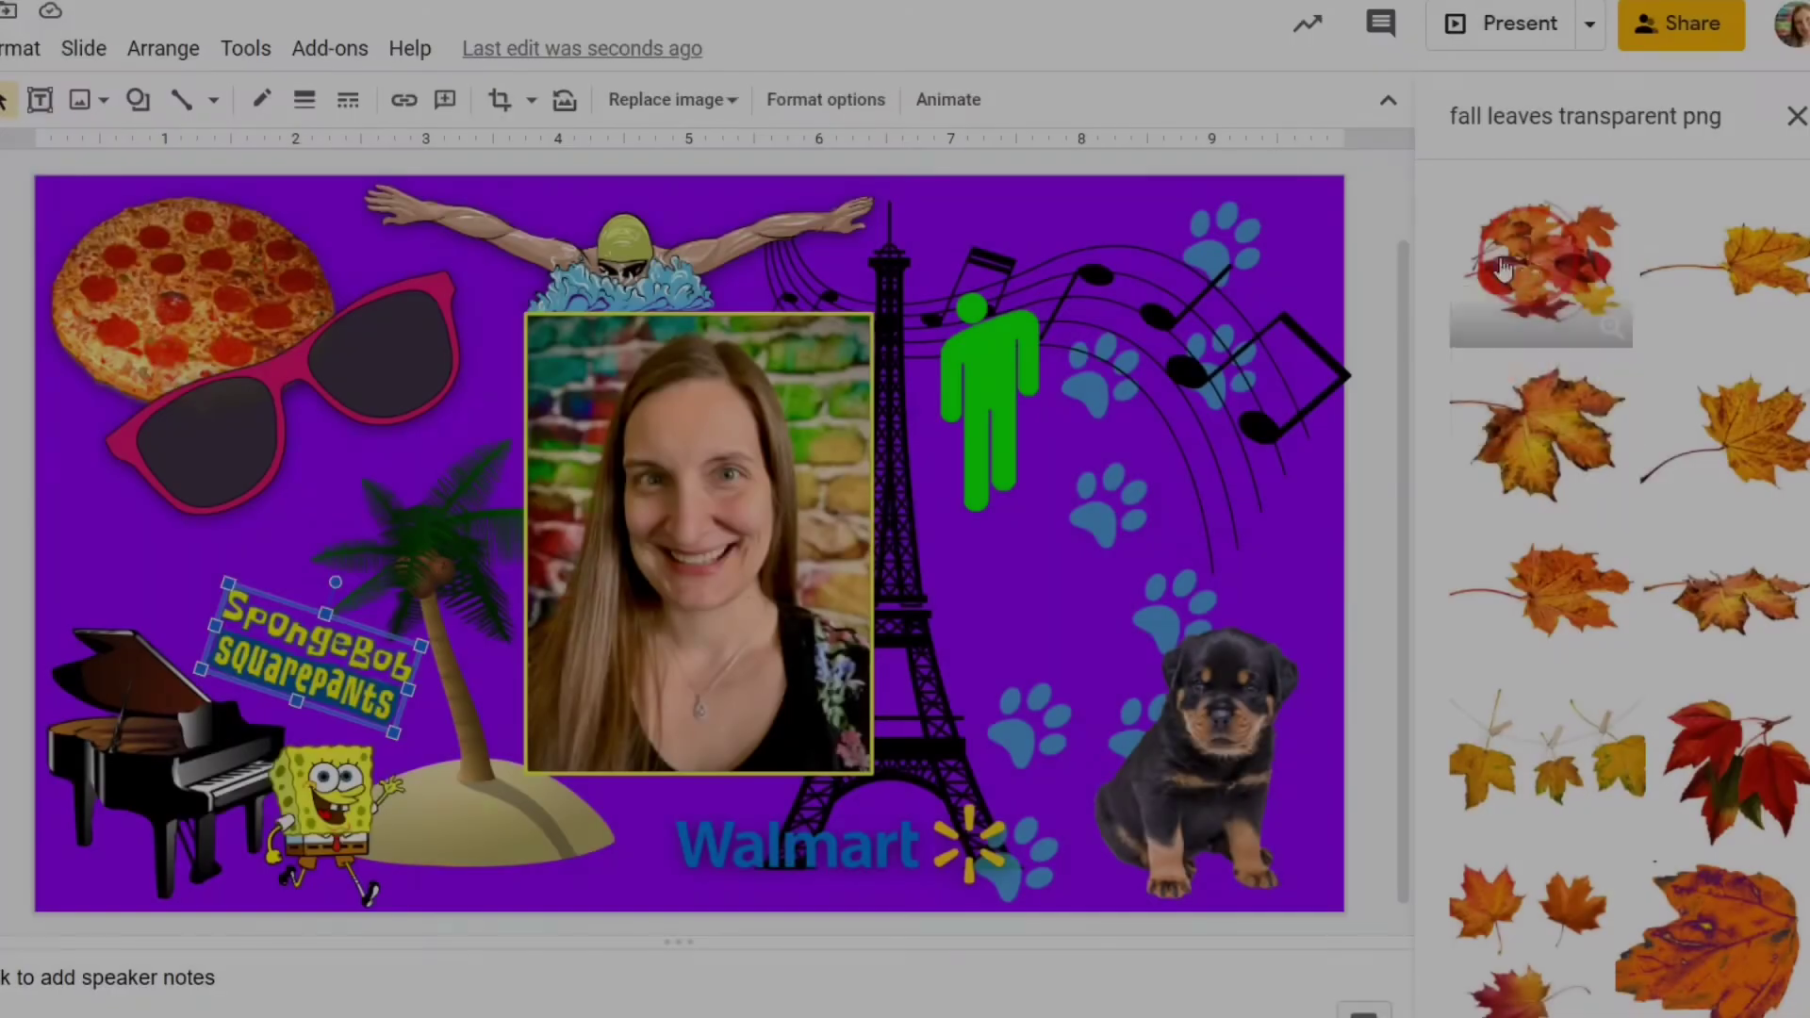
drag(1504, 269, 946, 520)
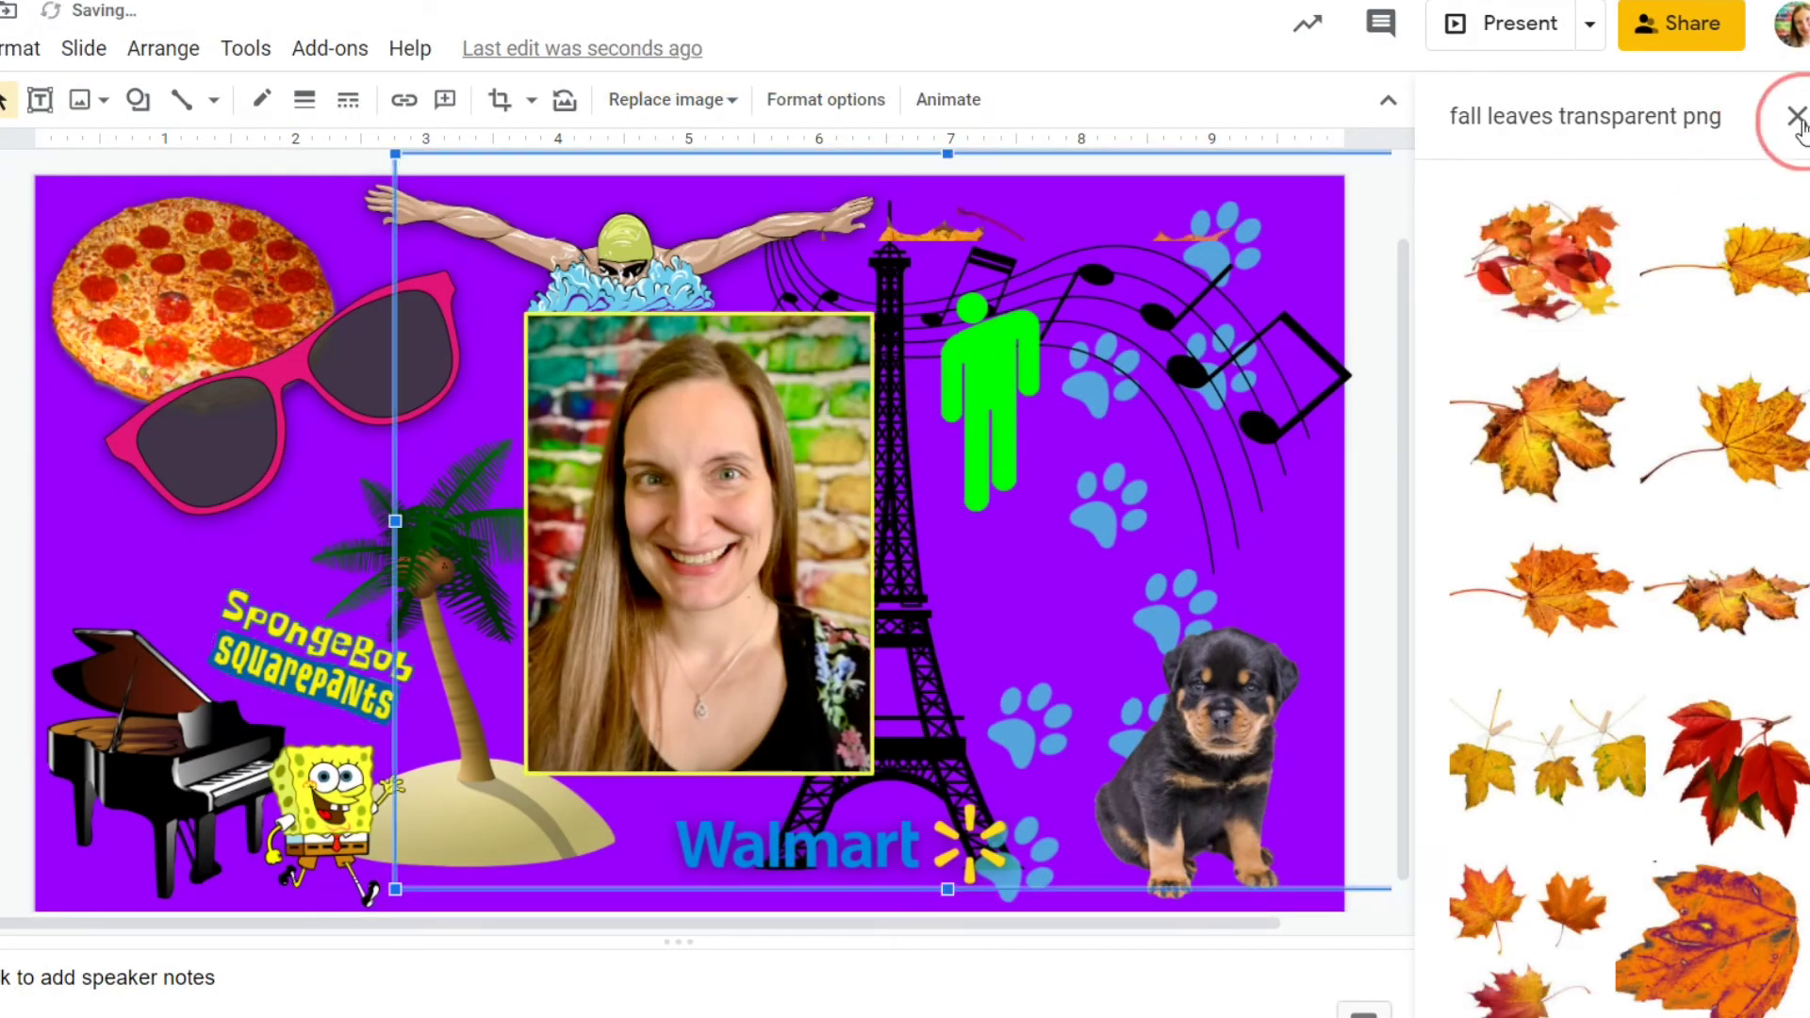
Shrink the fall-leaves image and send it behind all other images.
drag(395, 151, 654, 323)
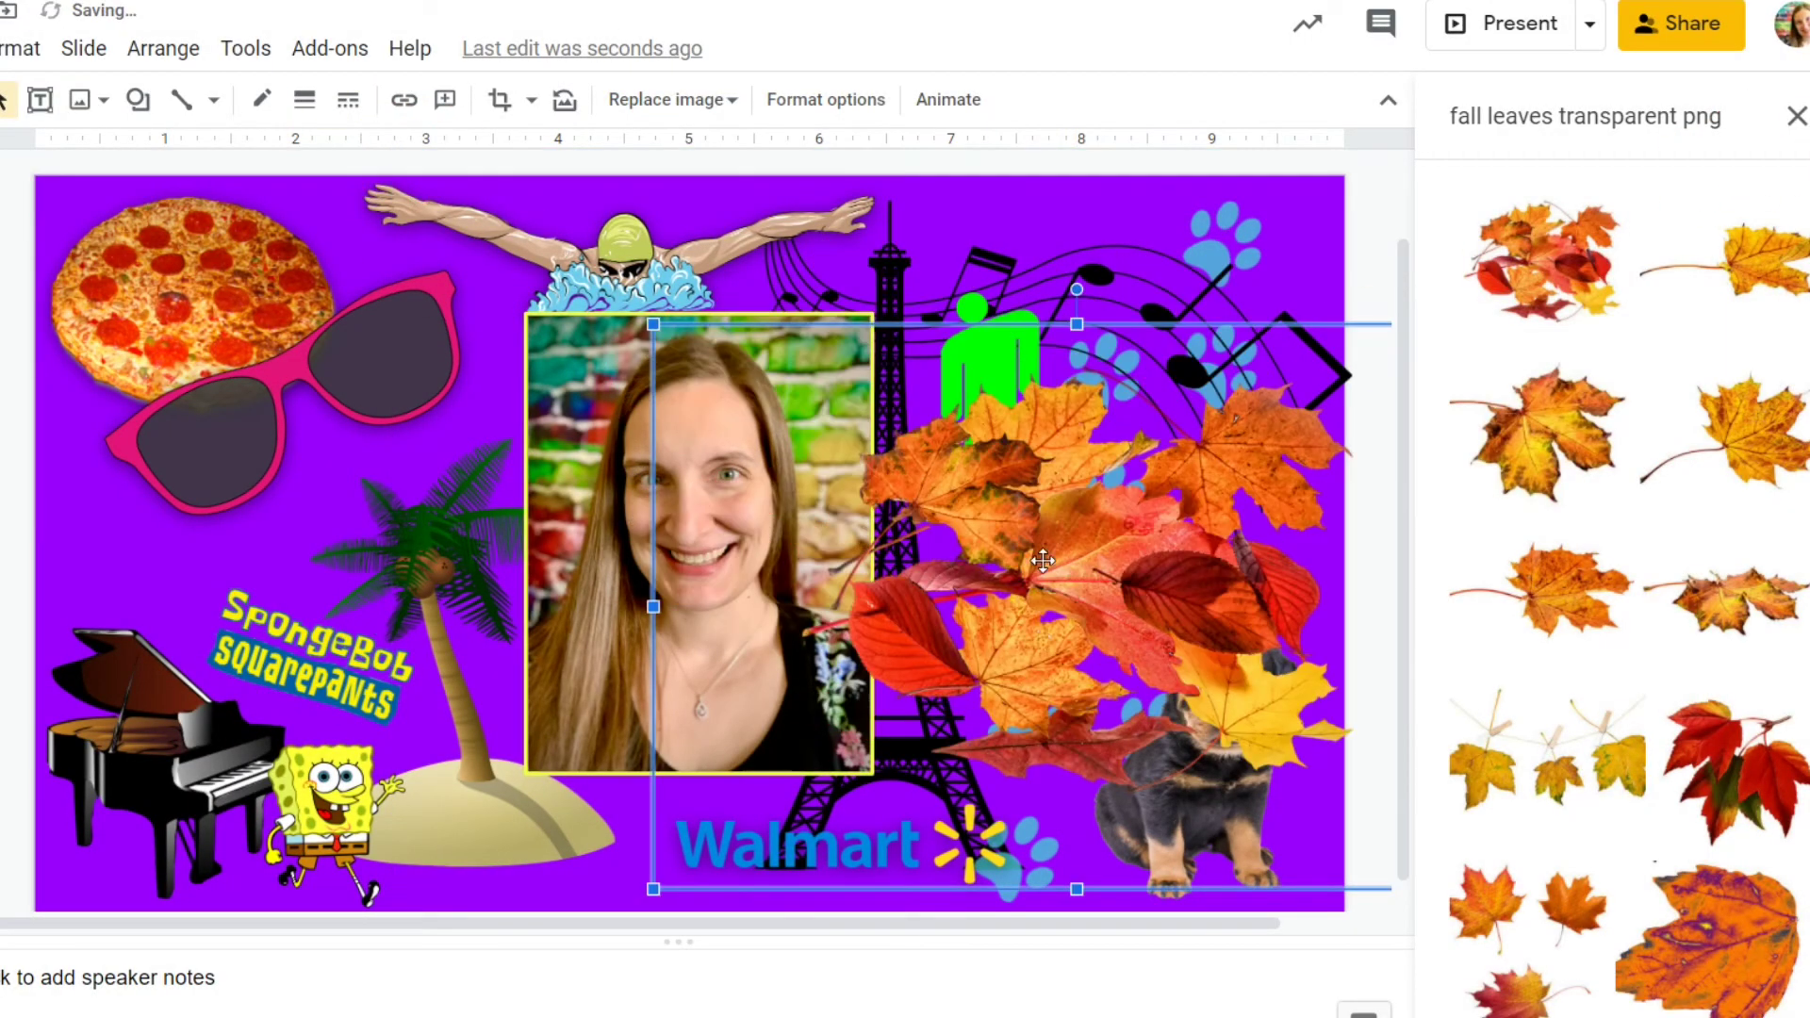
right_click(1038, 554)
mouse_move(1167, 425)
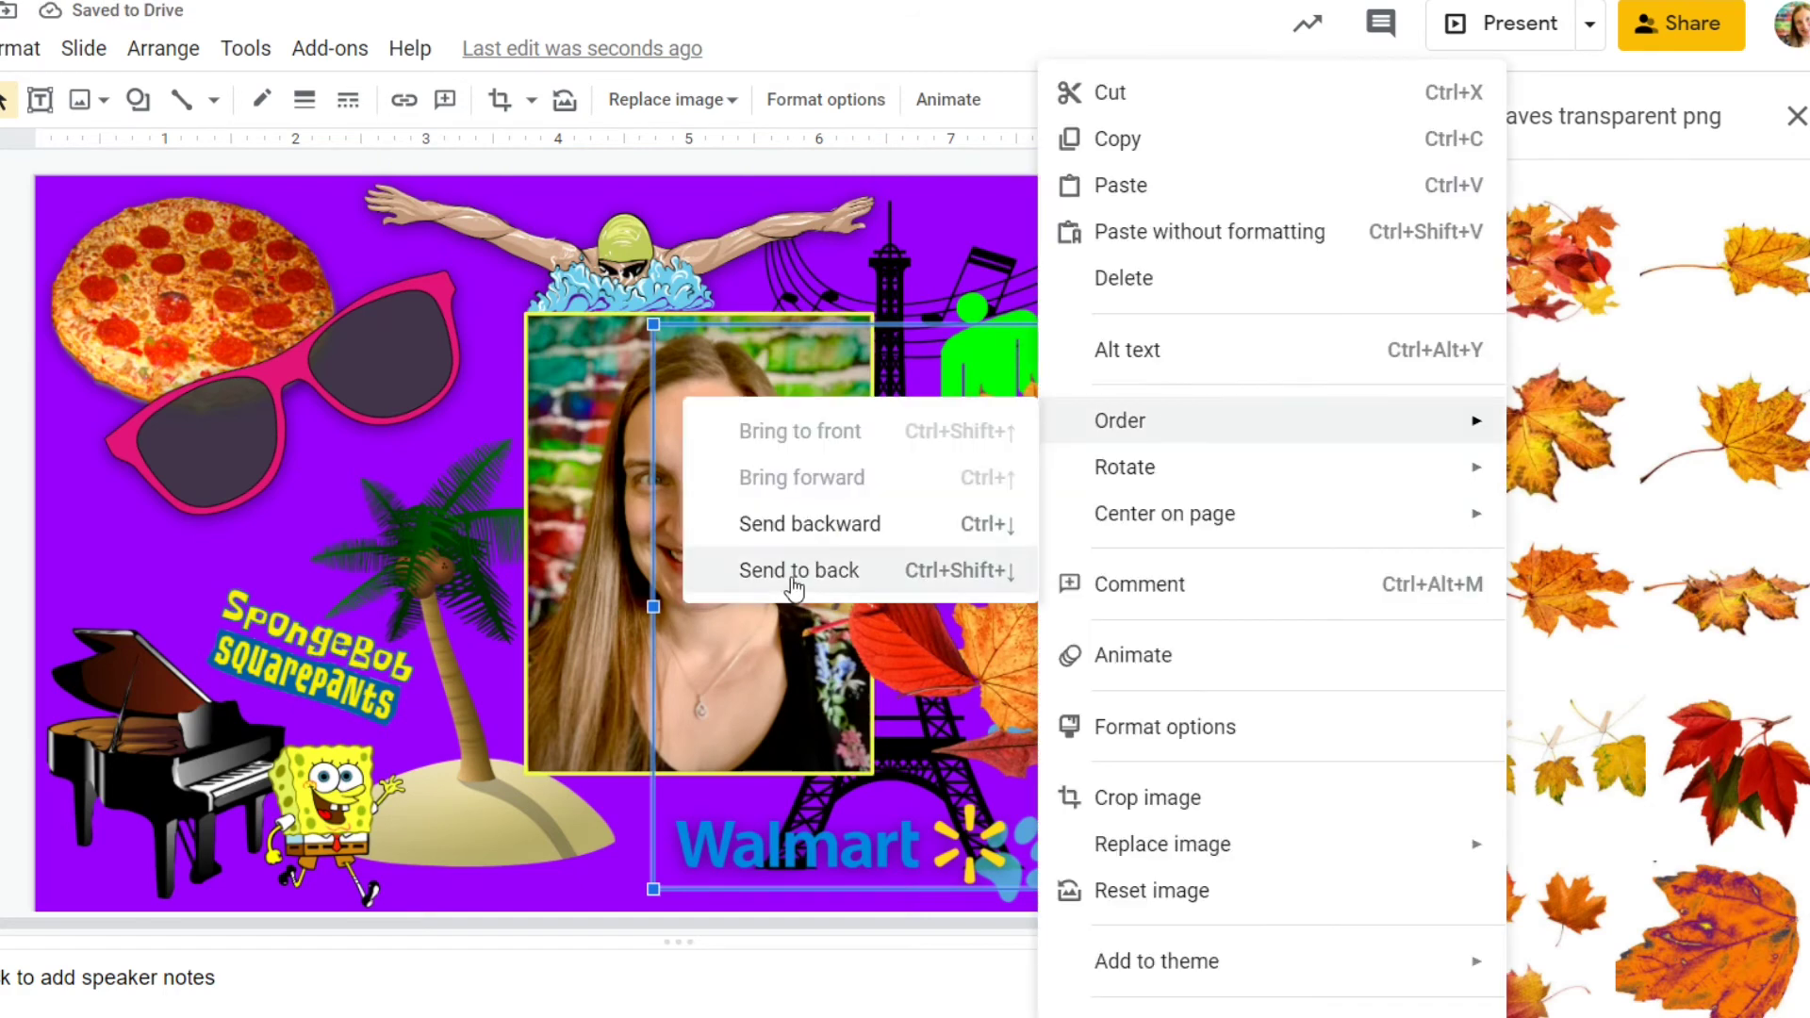
click(791, 569)
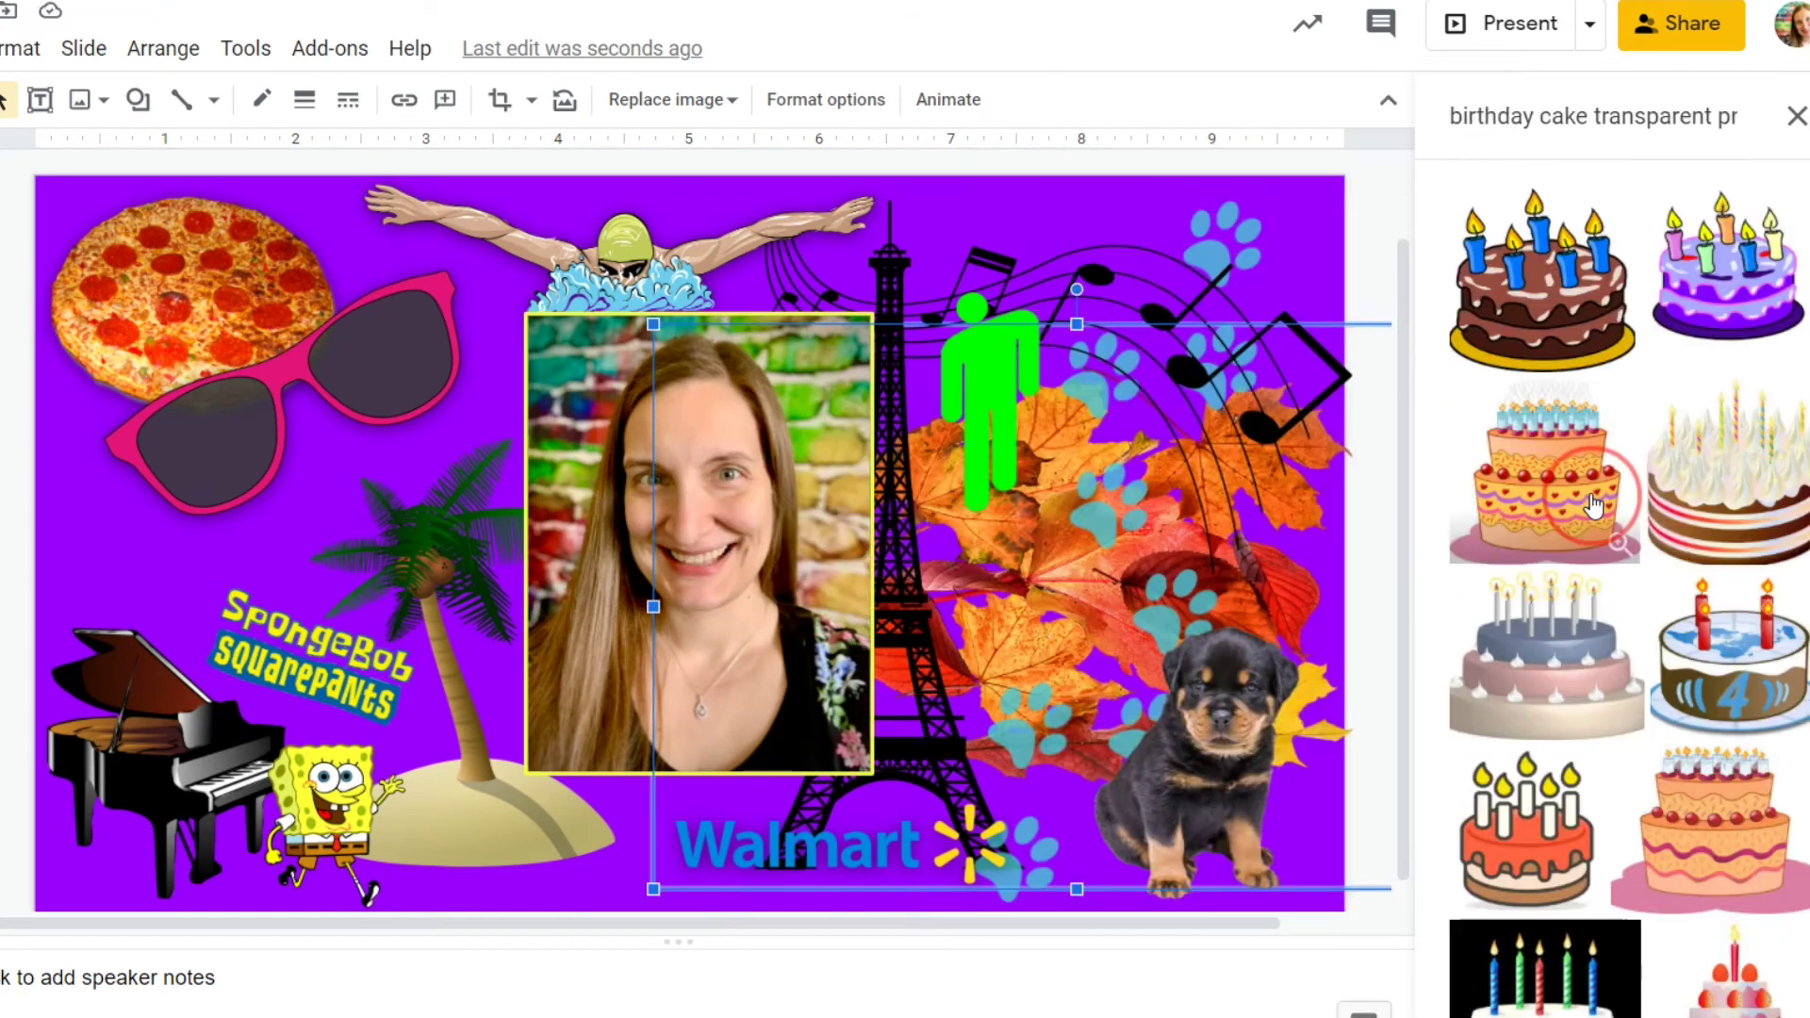
Add a birthday cake image, shrunk small, at the bottom centre of the slide.
drag(1593, 504, 528, 716)
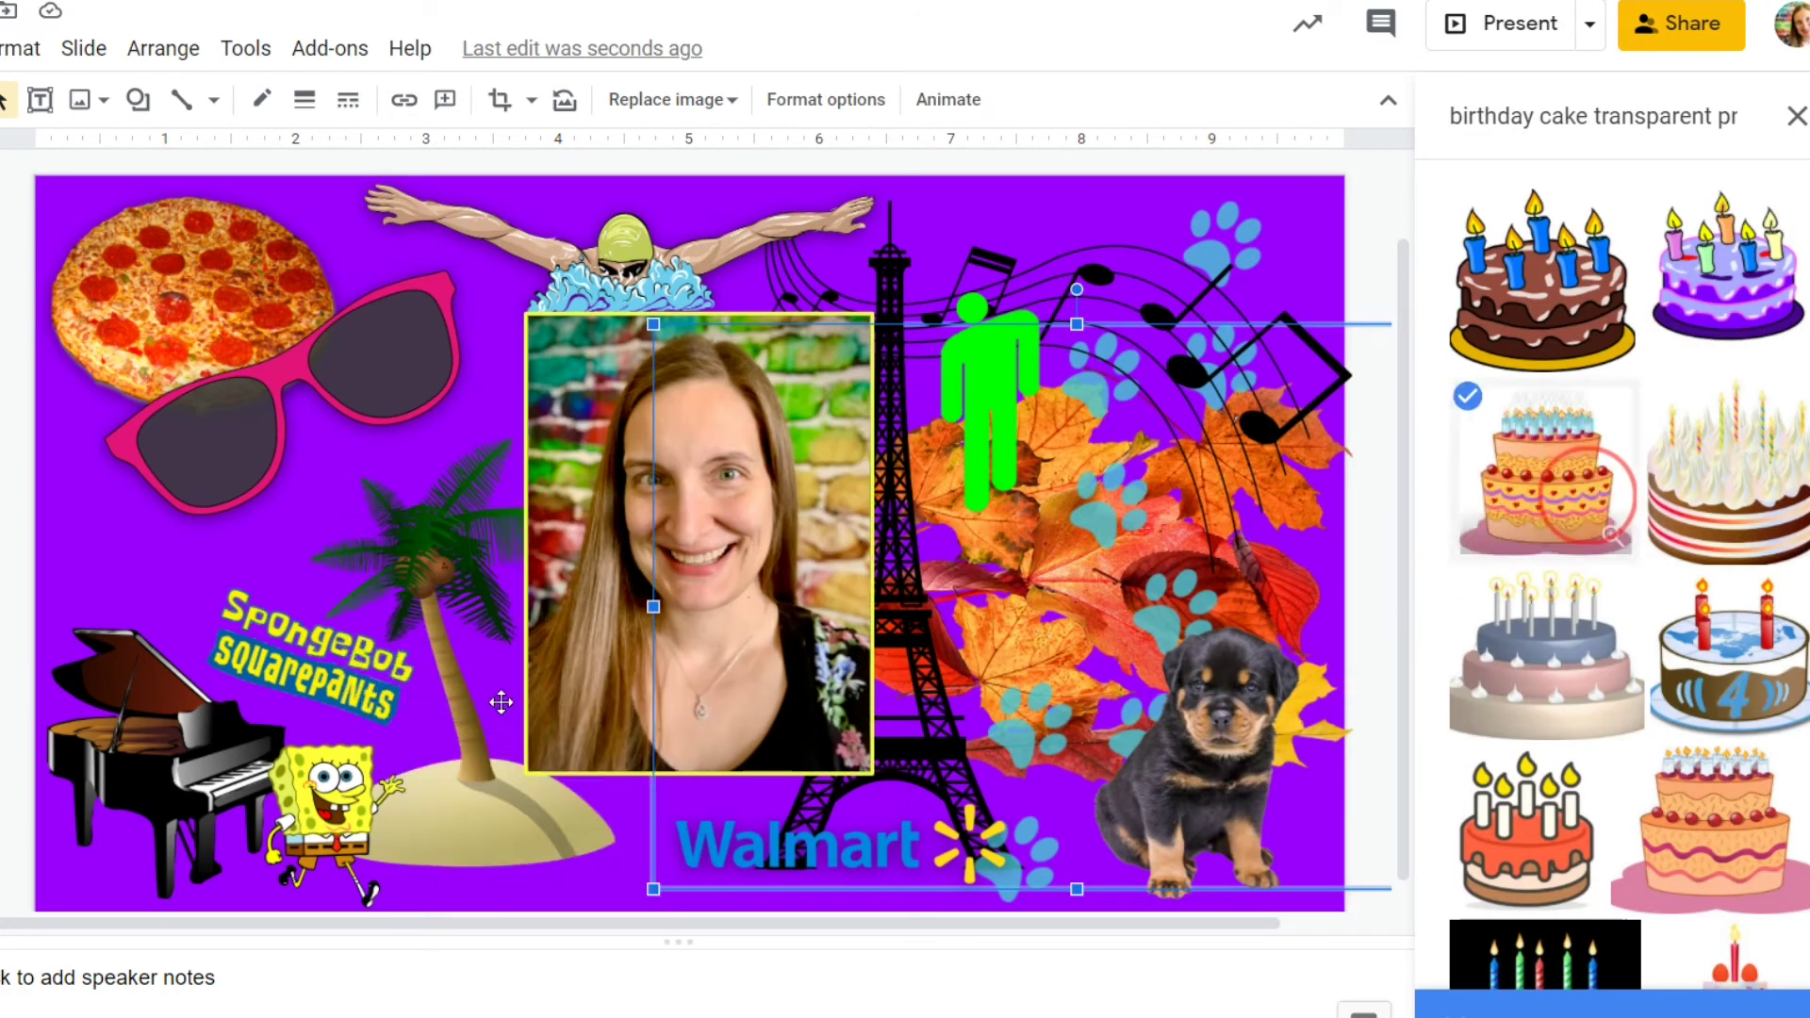
drag(134, 335, 564, 735)
drag(891, 891, 844, 844)
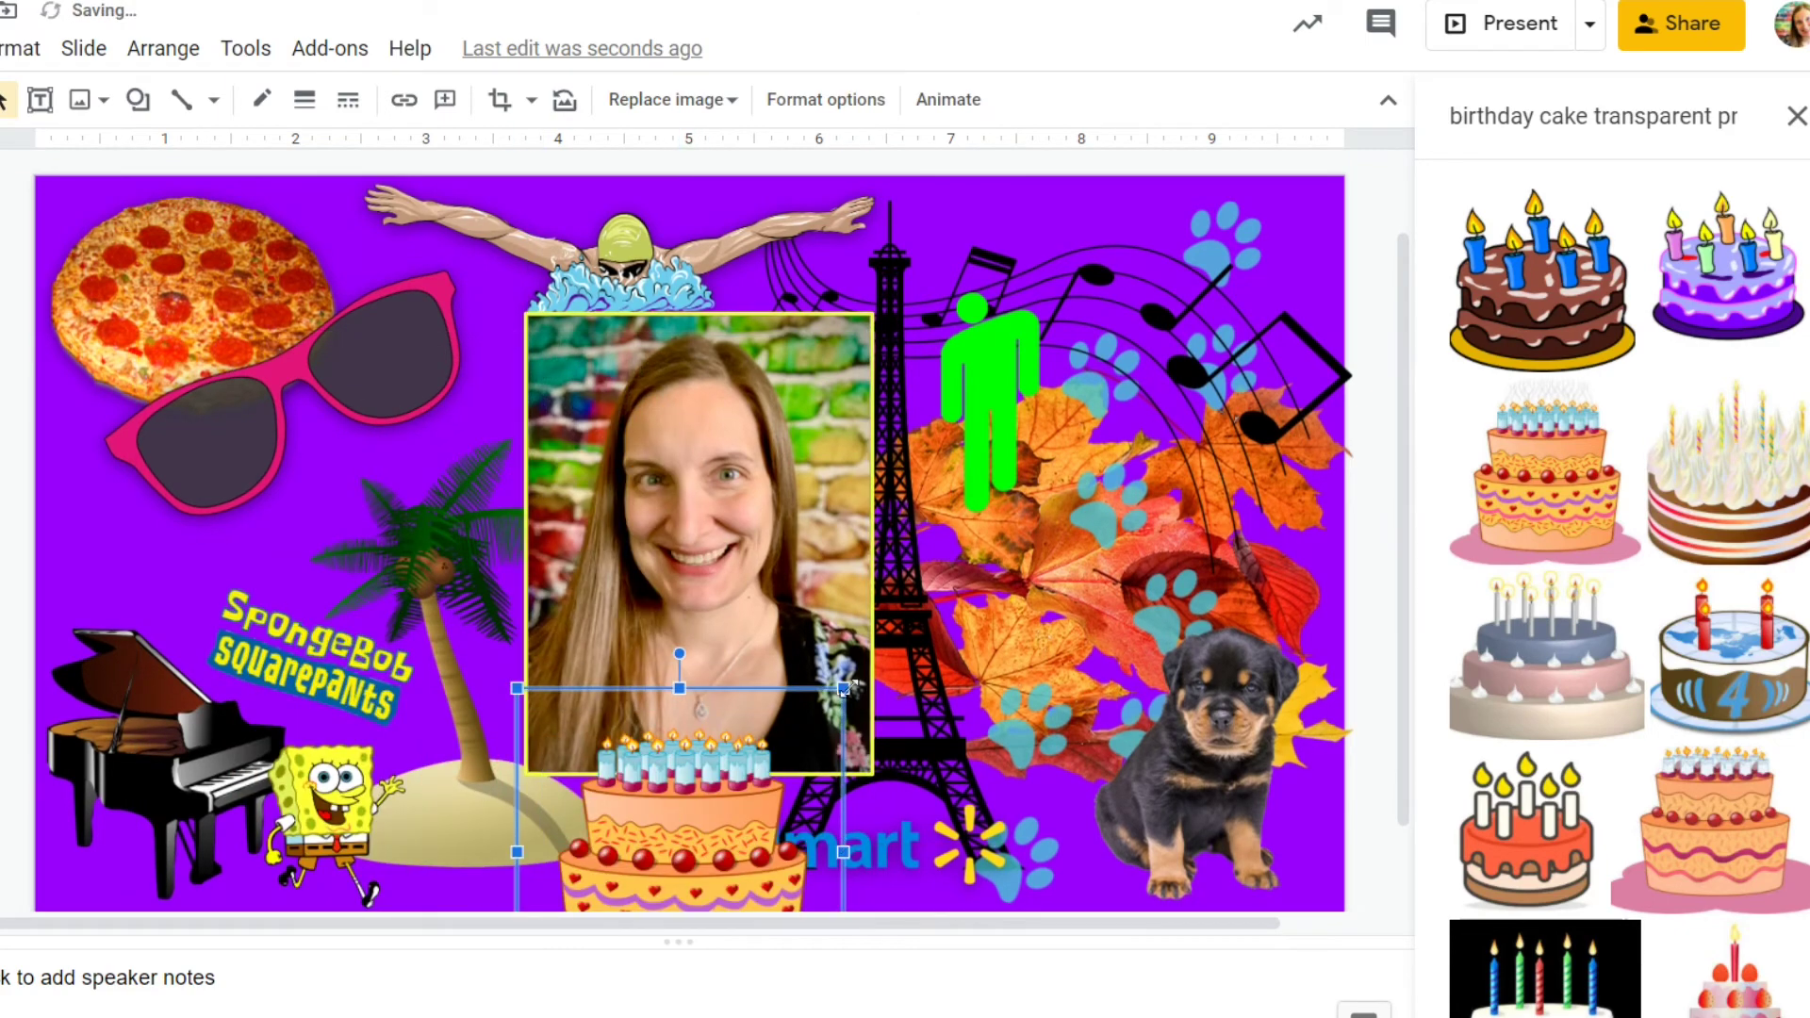
drag(844, 689, 792, 749)
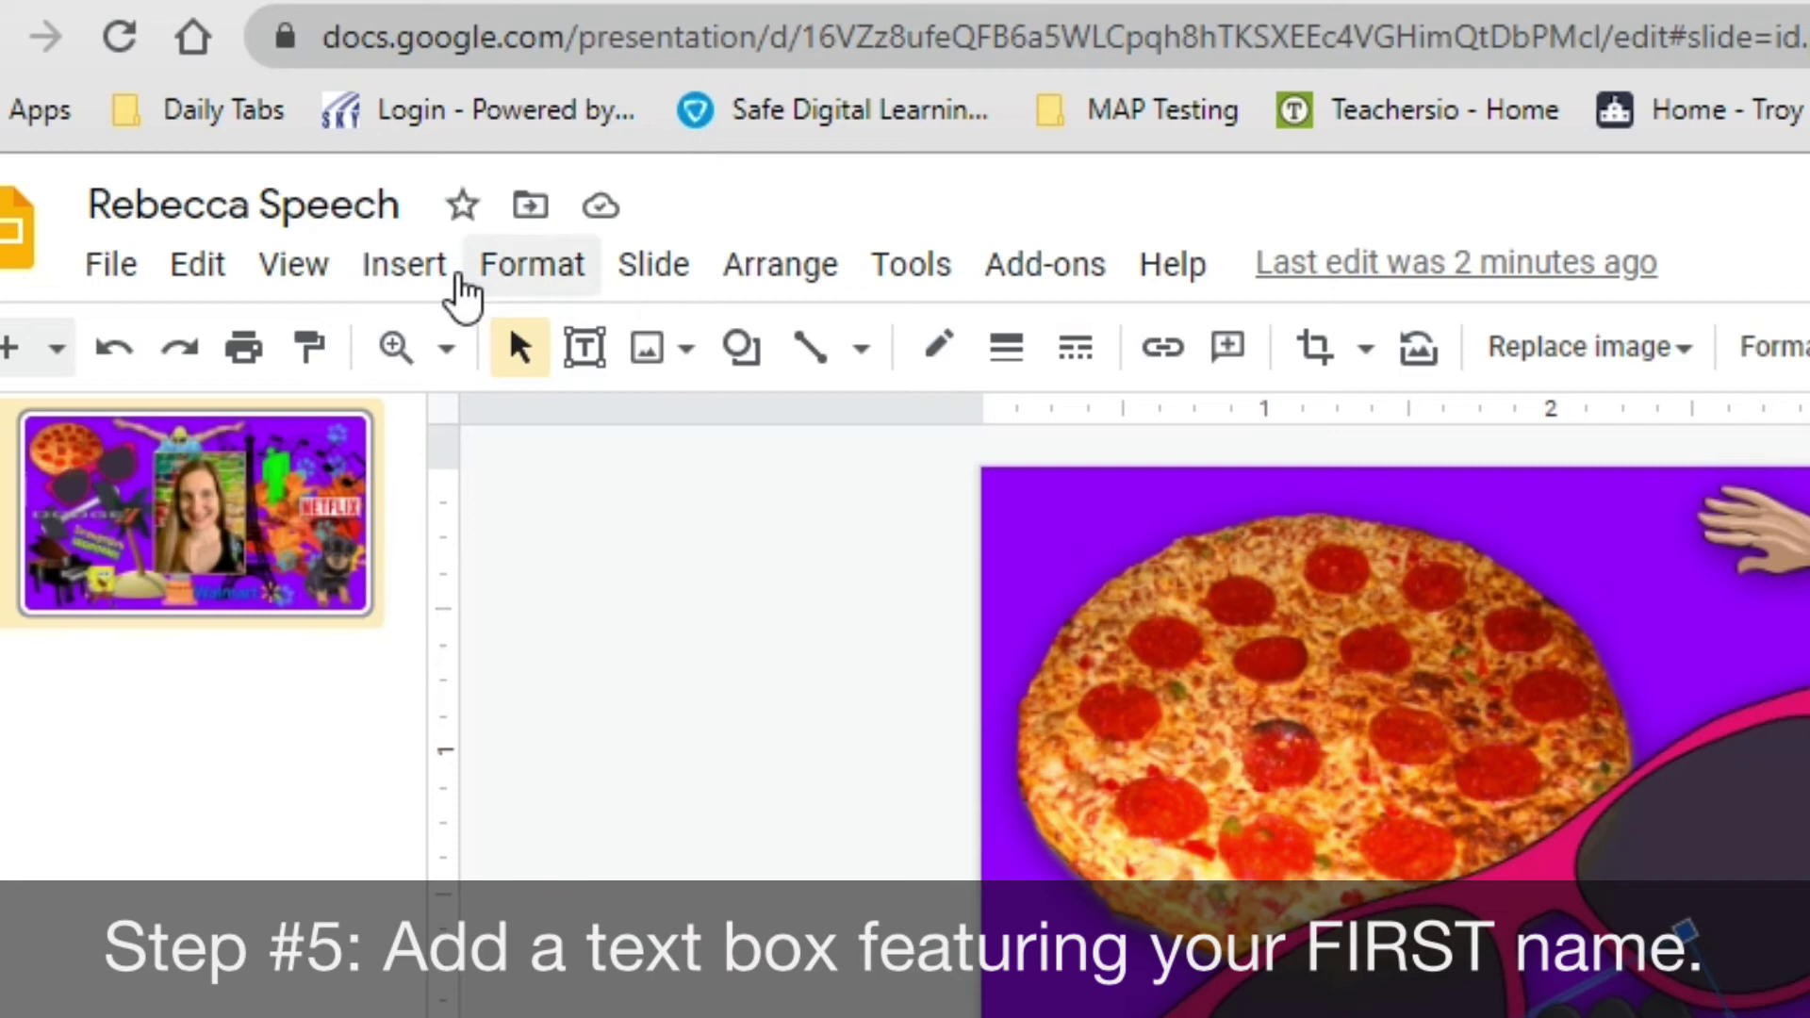
Add a text box across the portrait's bottom with the student's first name, centred at 36 pt.
click(415, 273)
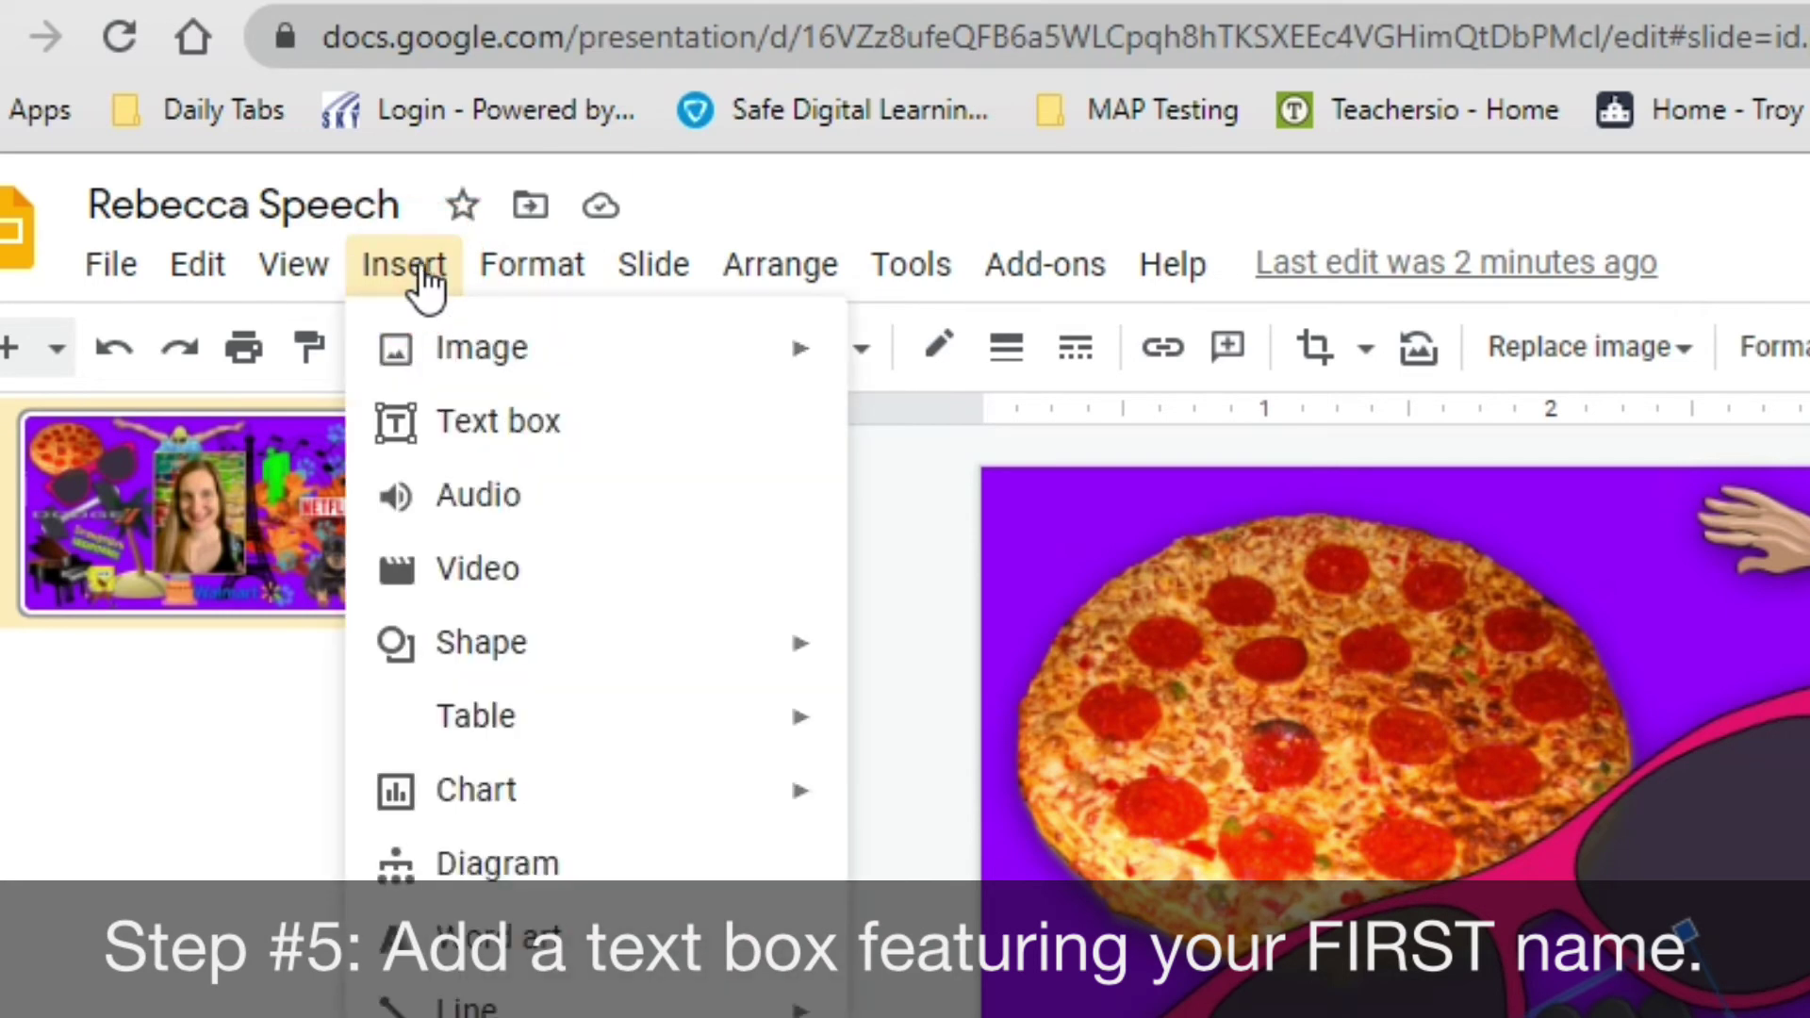
click(514, 443)
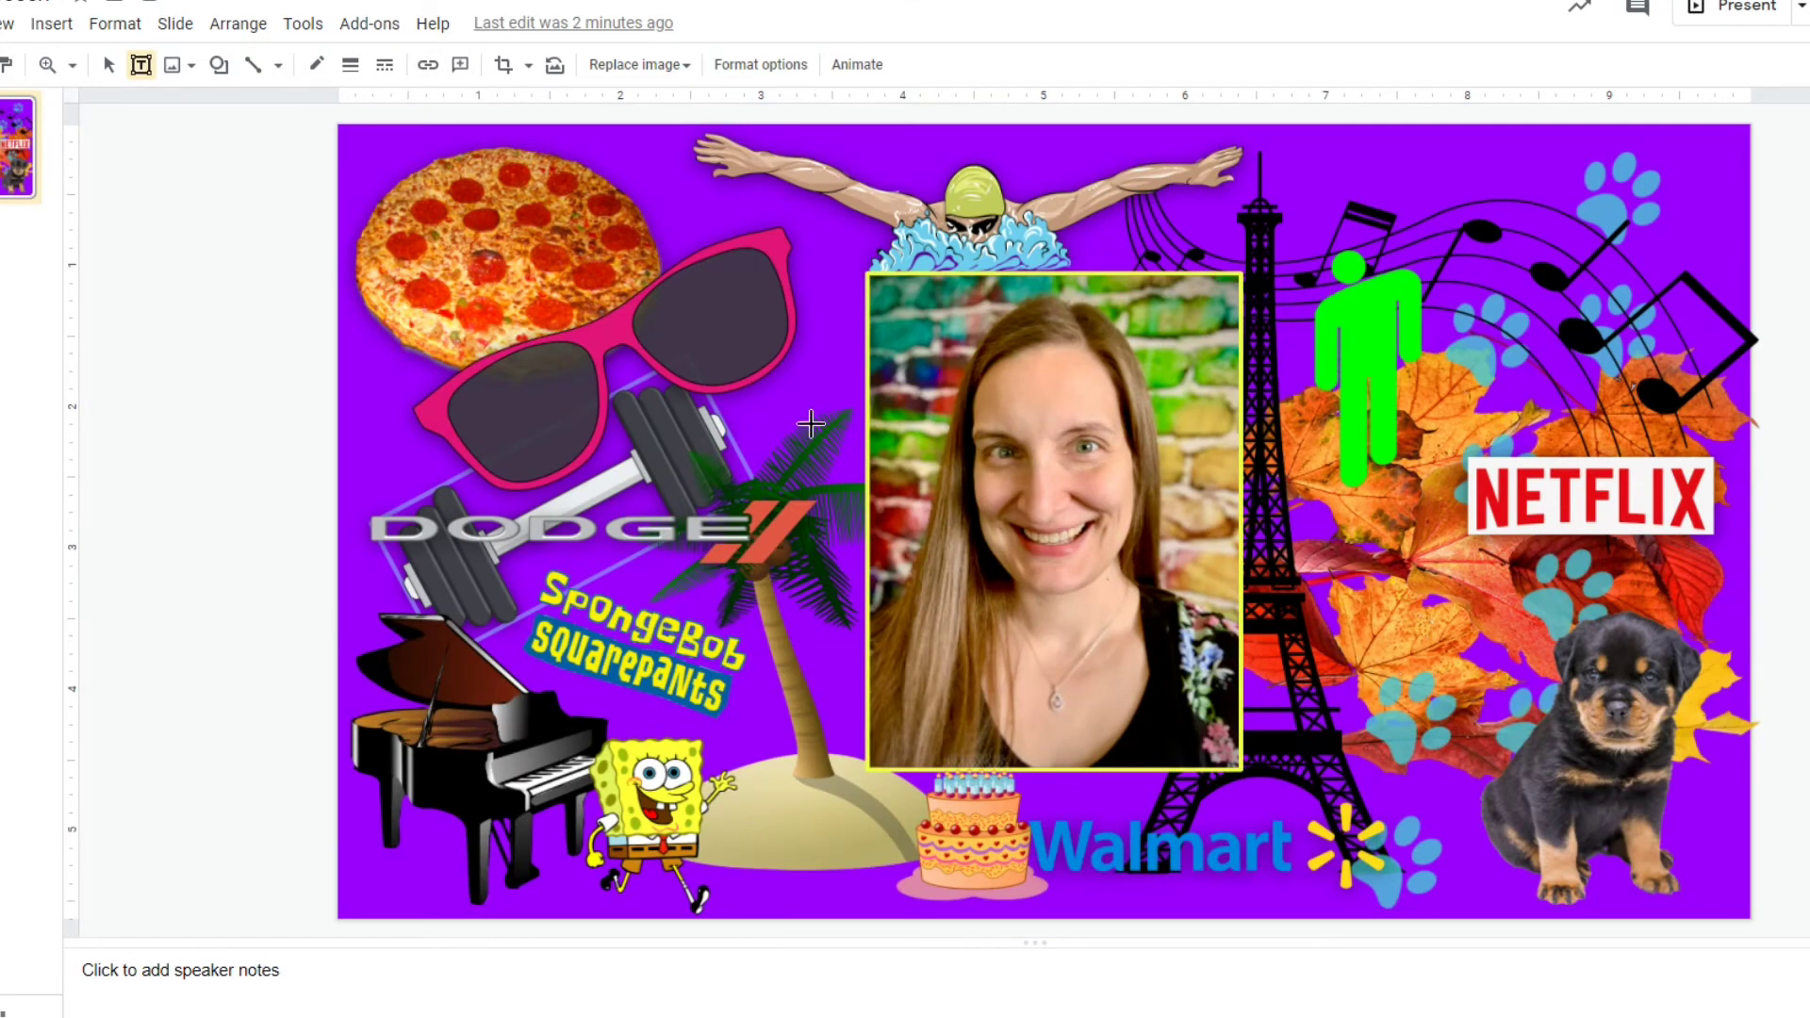
drag(837, 633, 1351, 800)
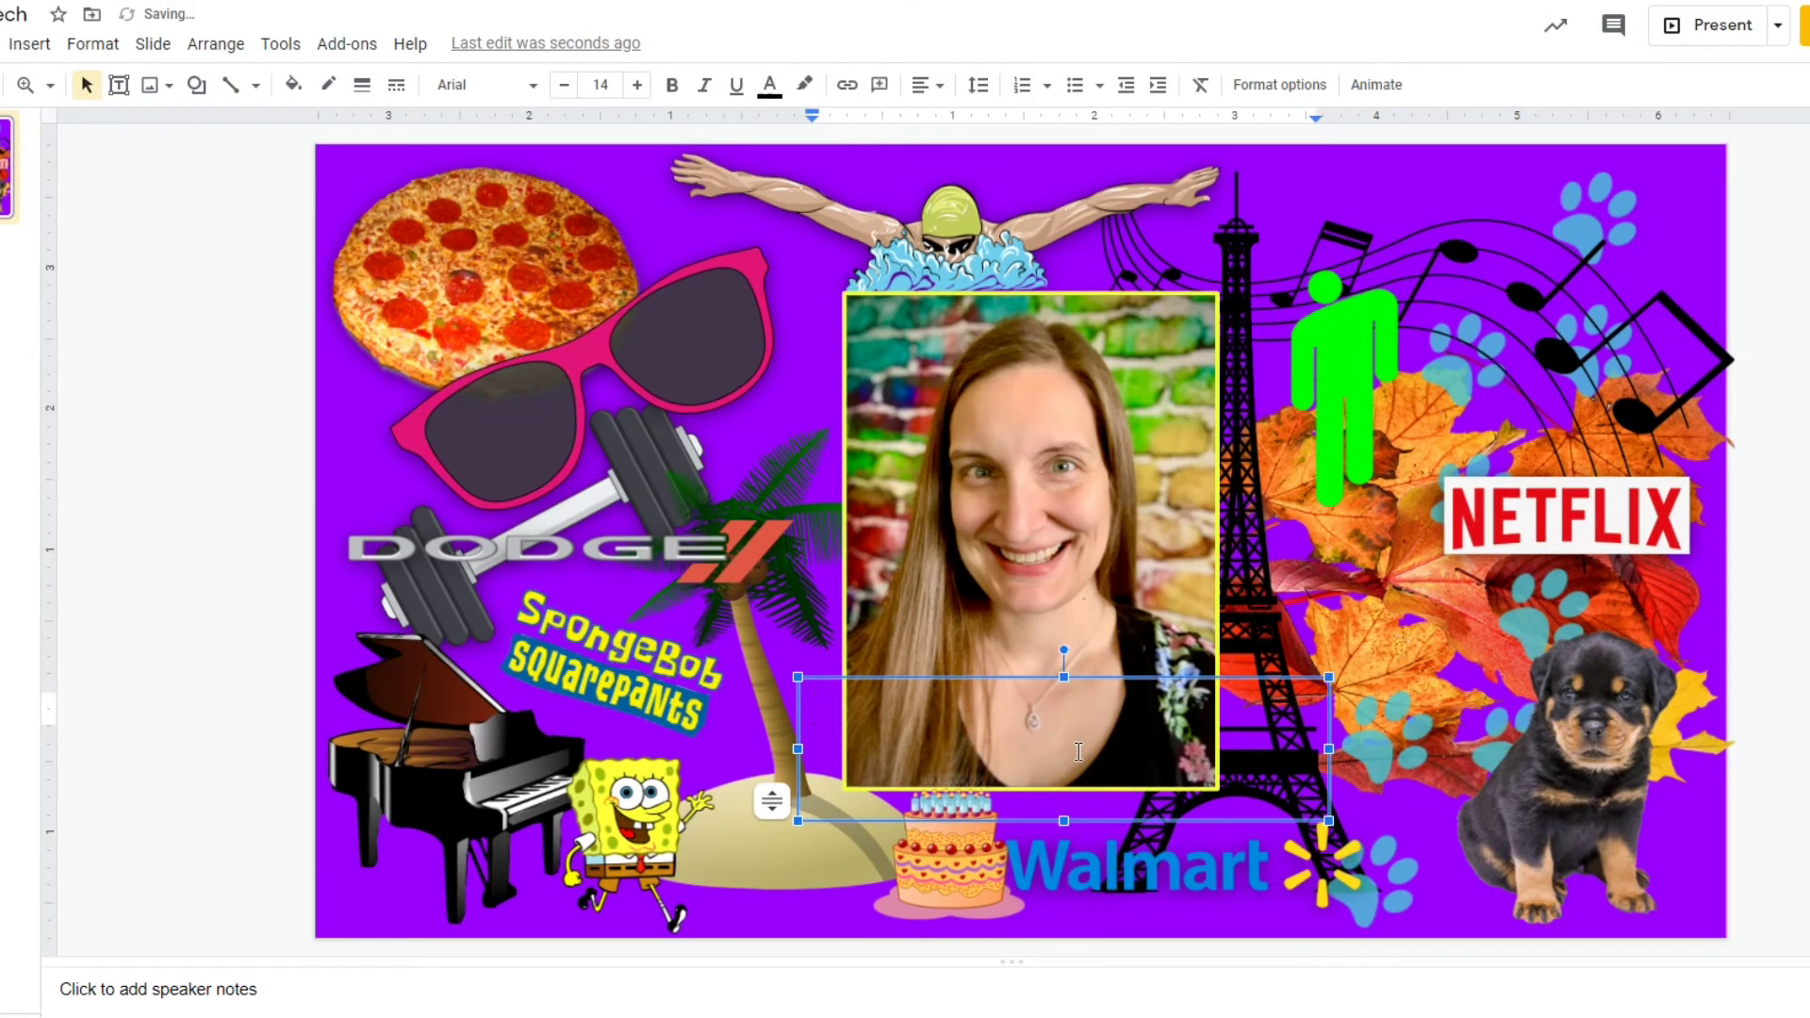
text(Rebecca)
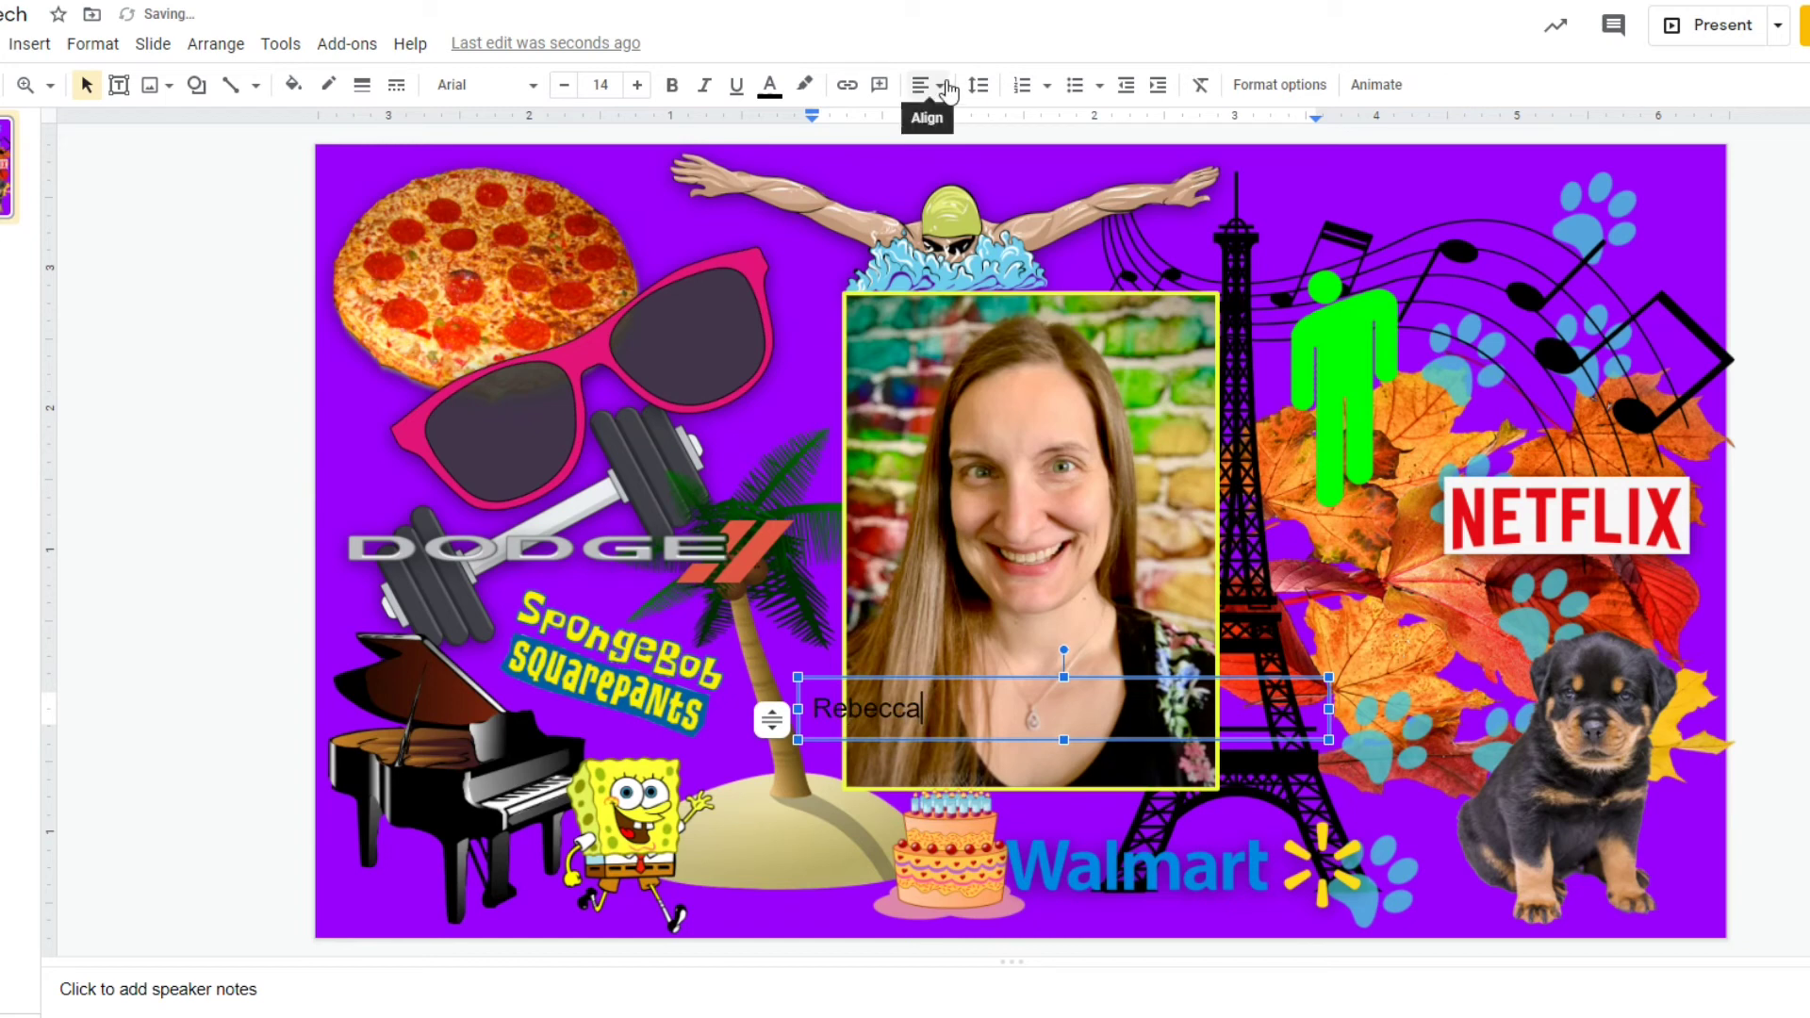
click(942, 86)
click(962, 122)
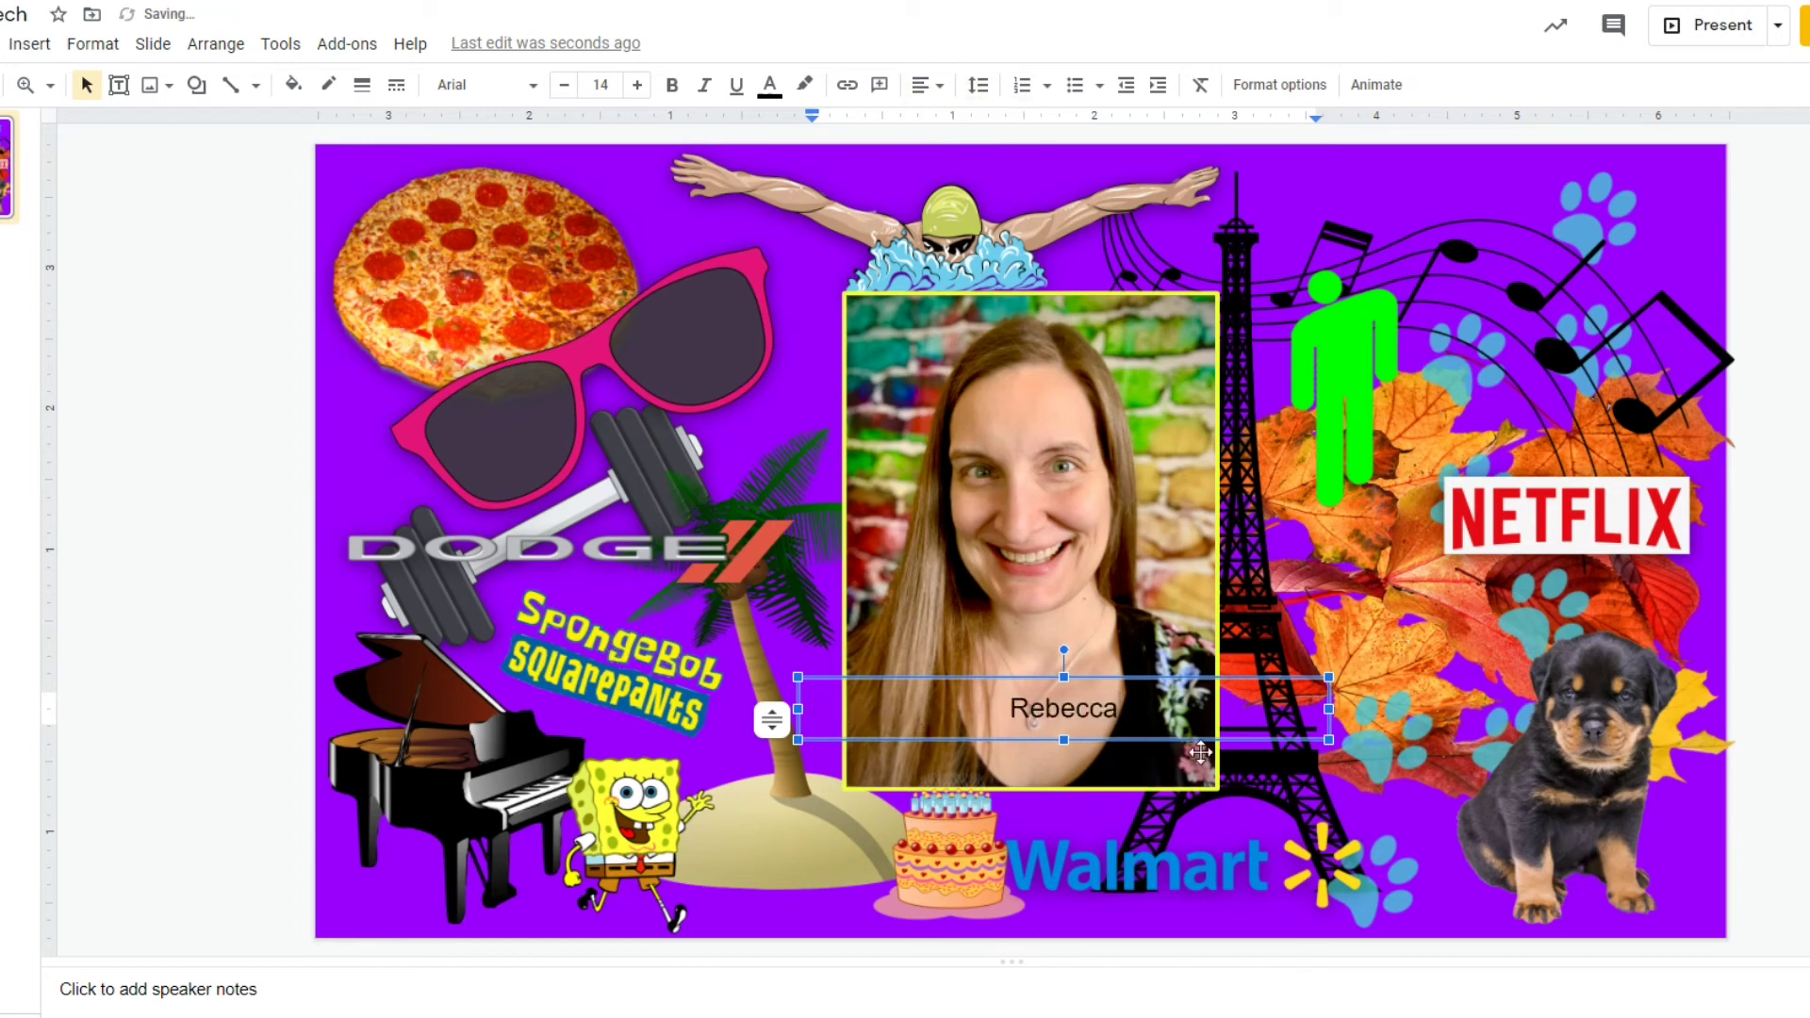
click(637, 85)
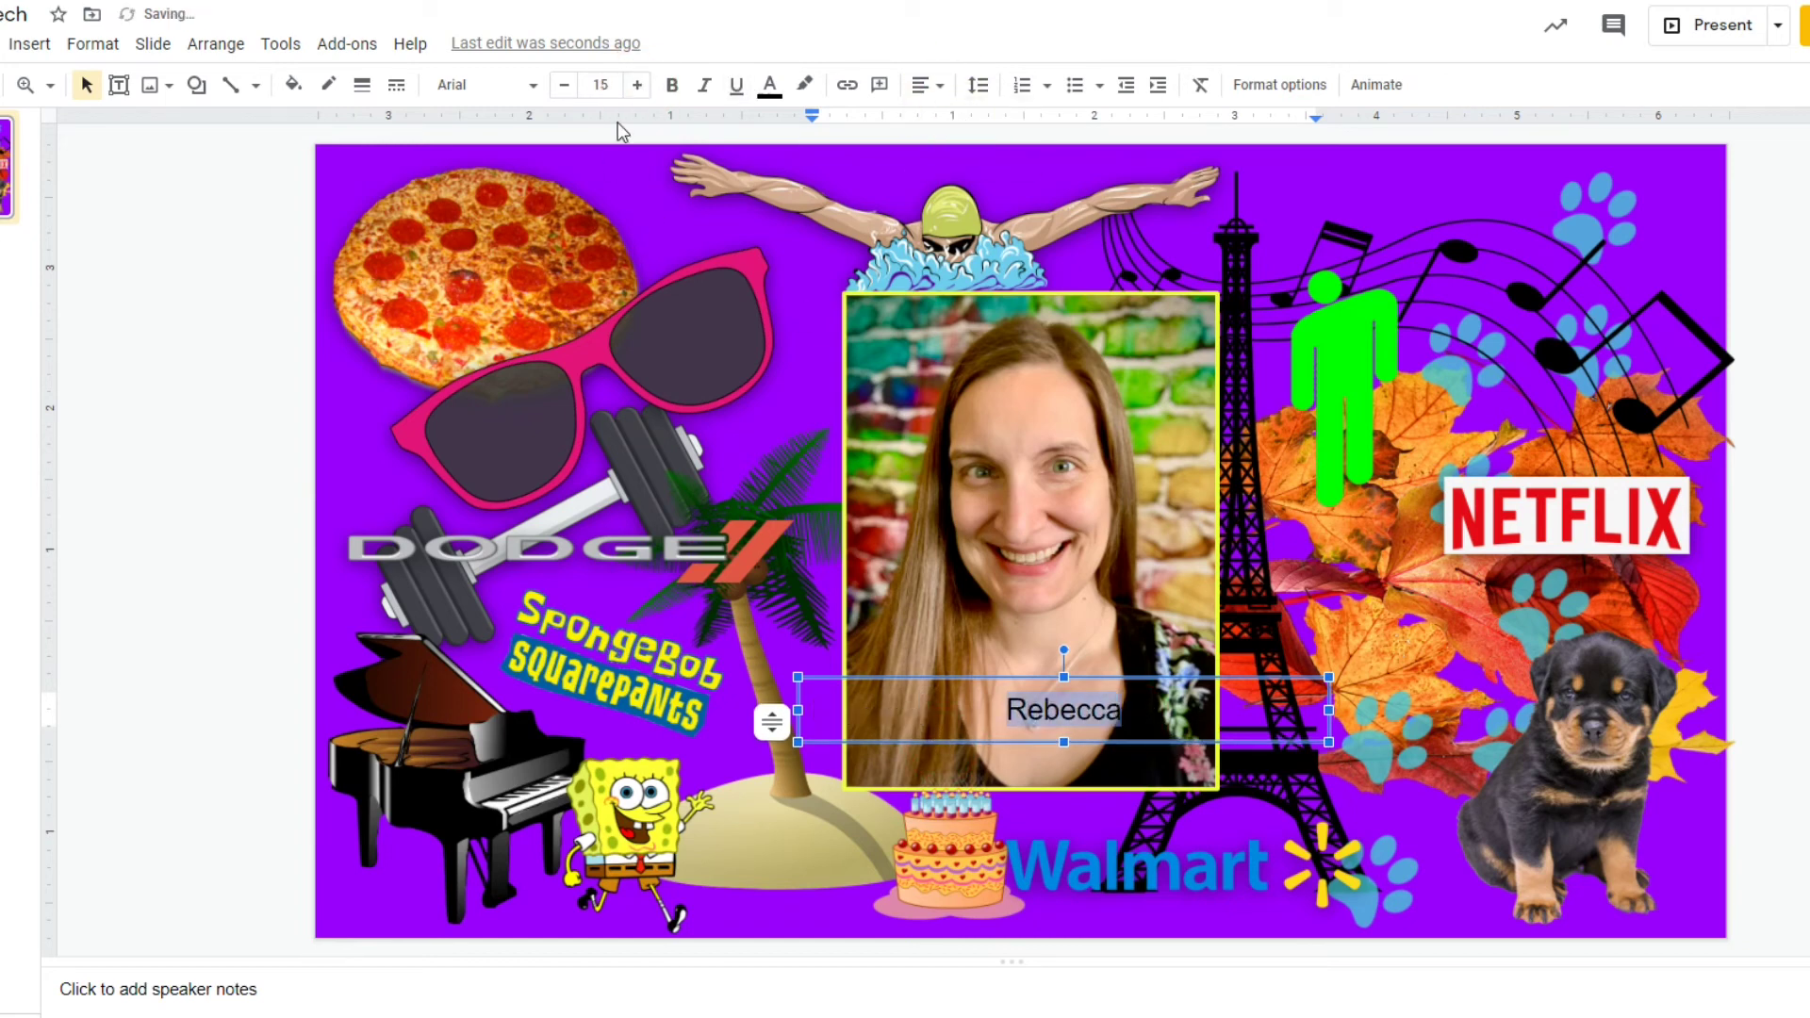
click(608, 86)
click(599, 526)
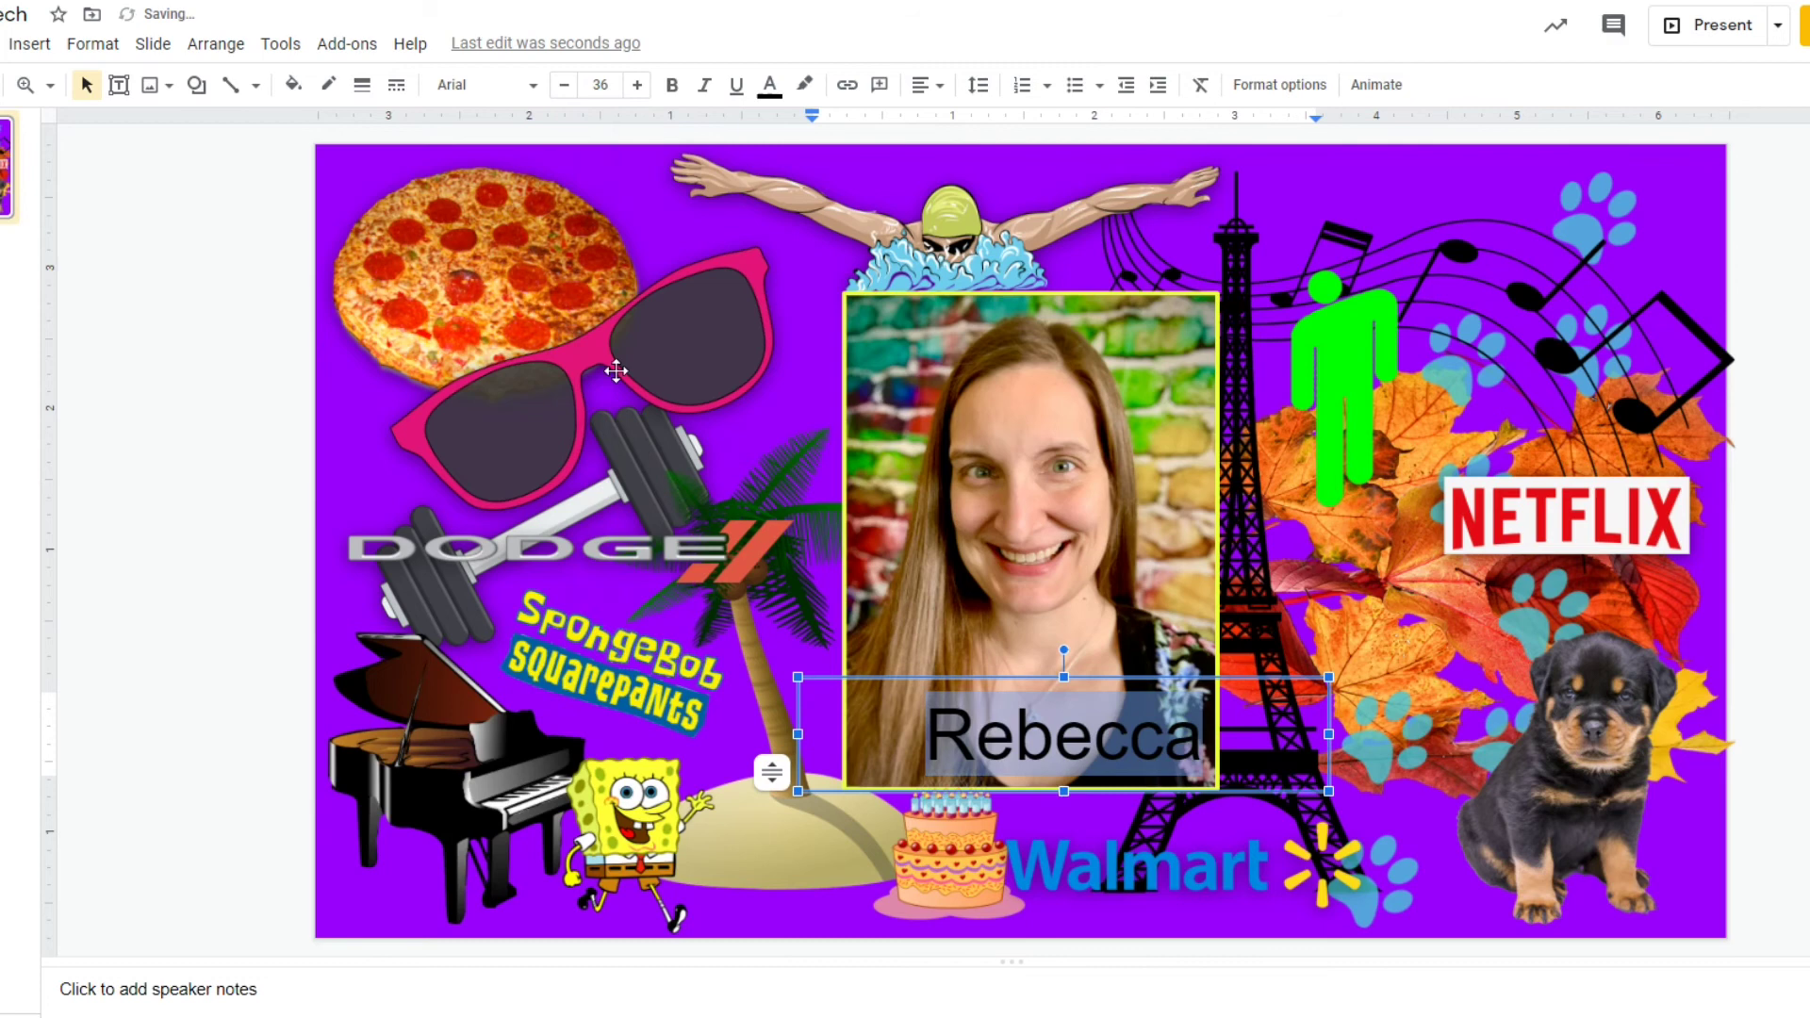
click(533, 92)
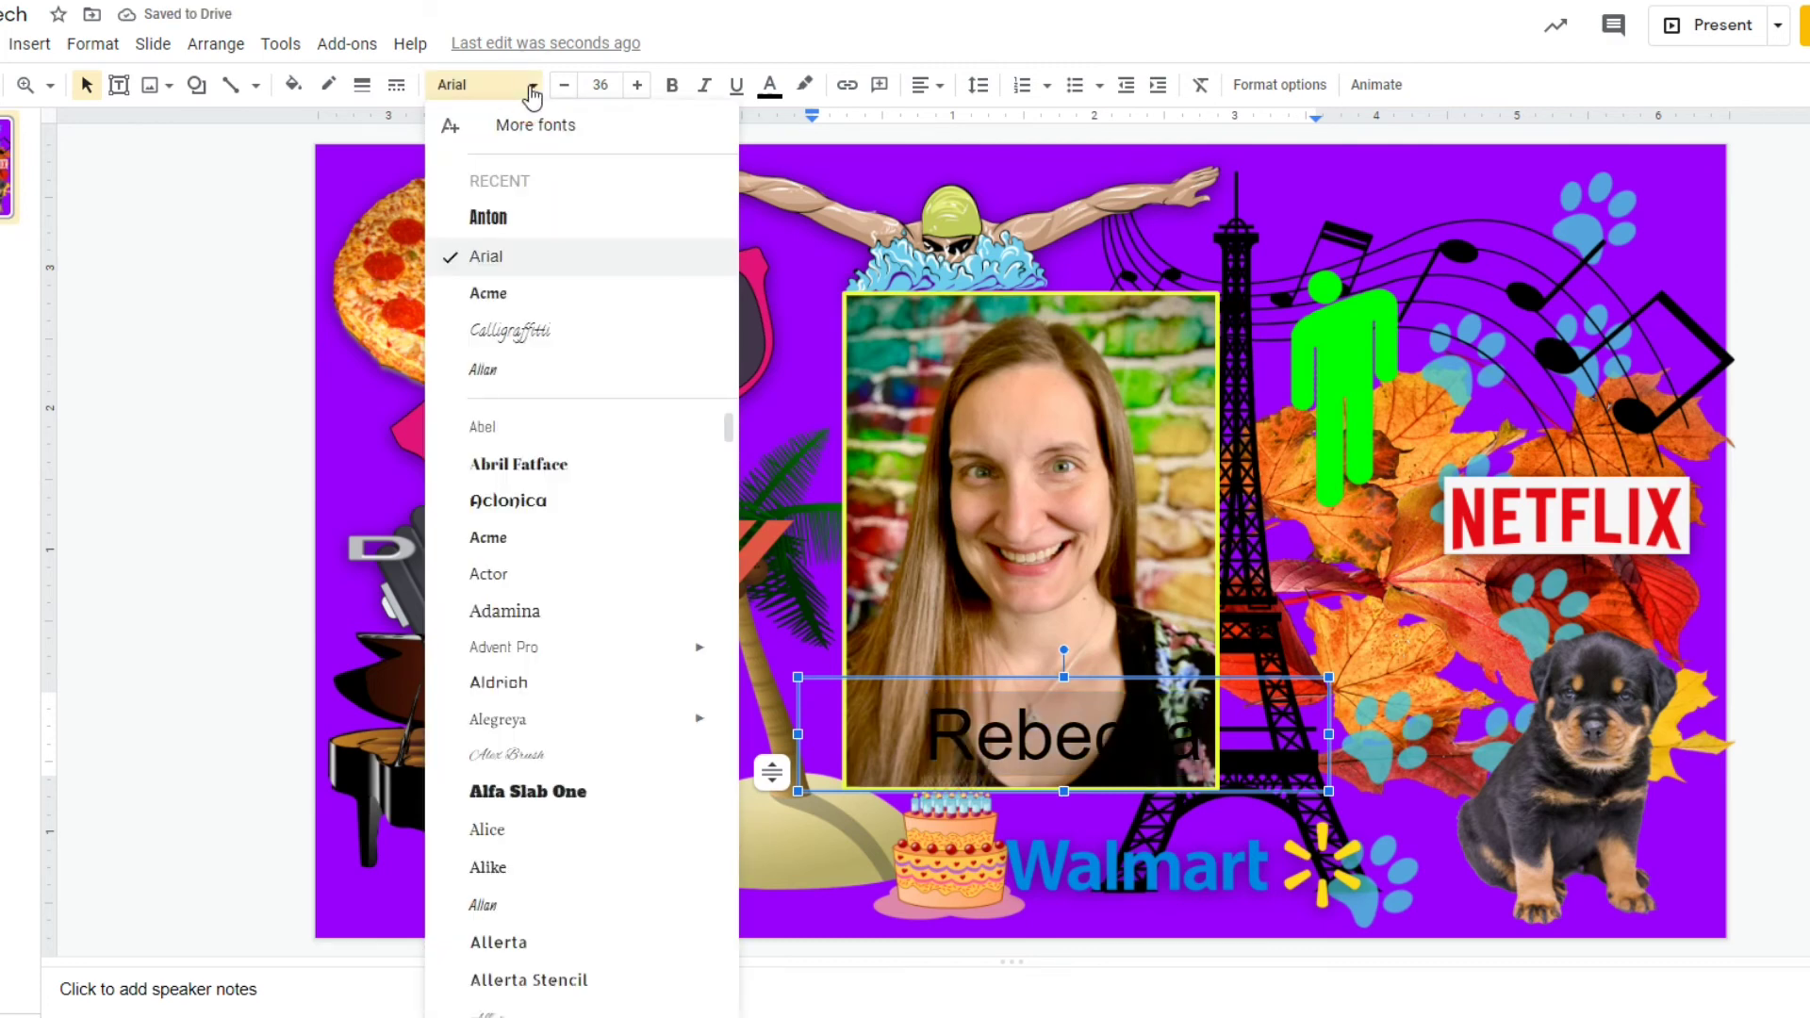
Restyle the name in the decorative Lemon font at 48 pt and colour it magenta.
click(534, 507)
click(533, 85)
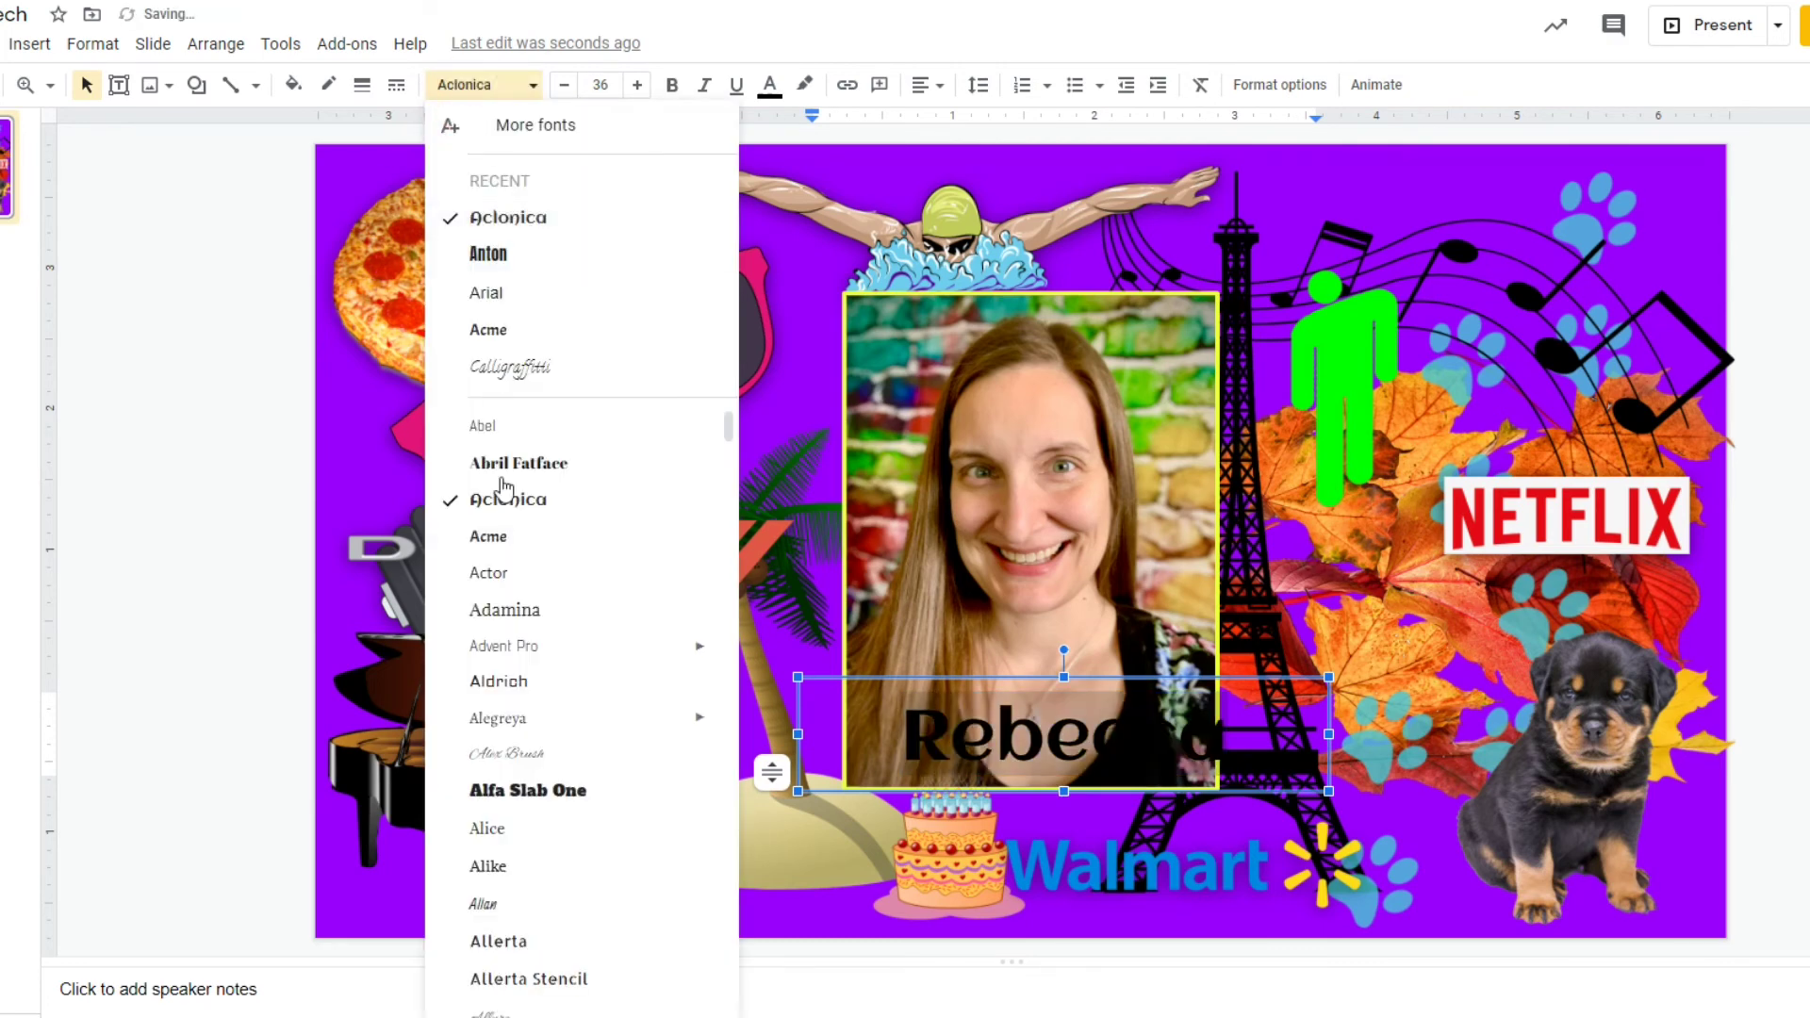
scroll(615, 735, down, 5)
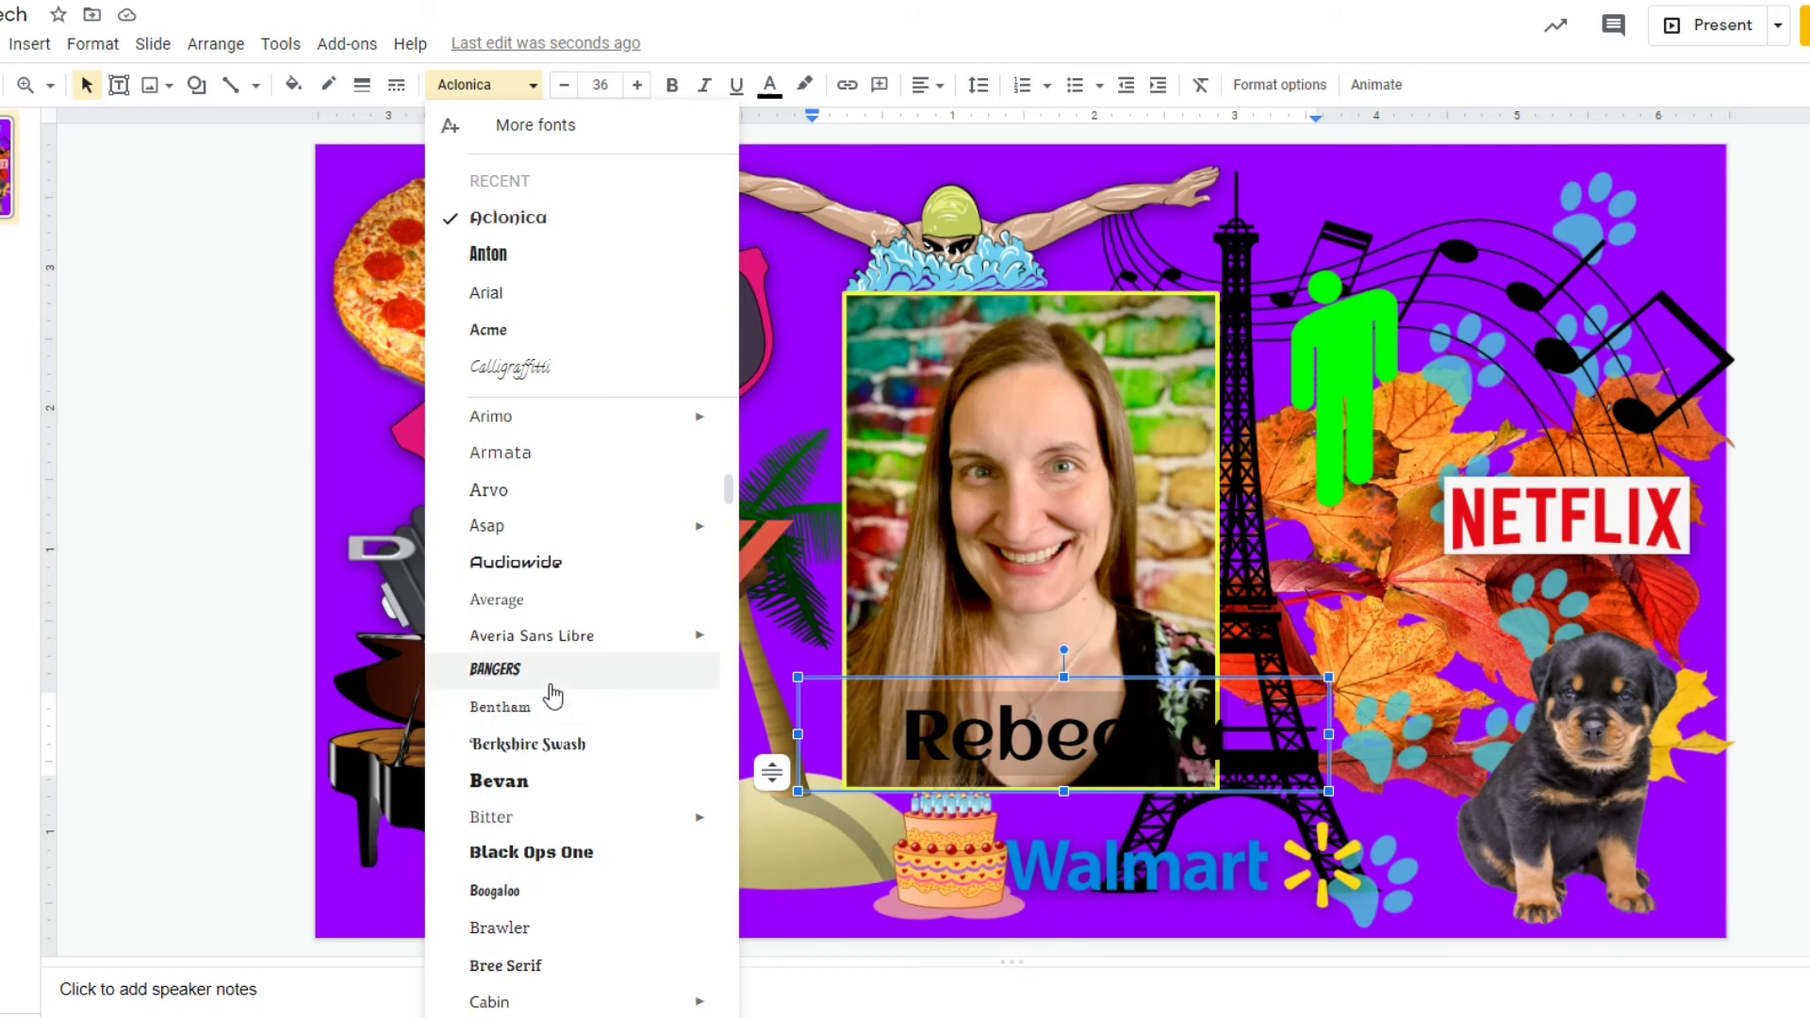
scroll(545, 585, down, 4)
scroll(546, 565, down, 2)
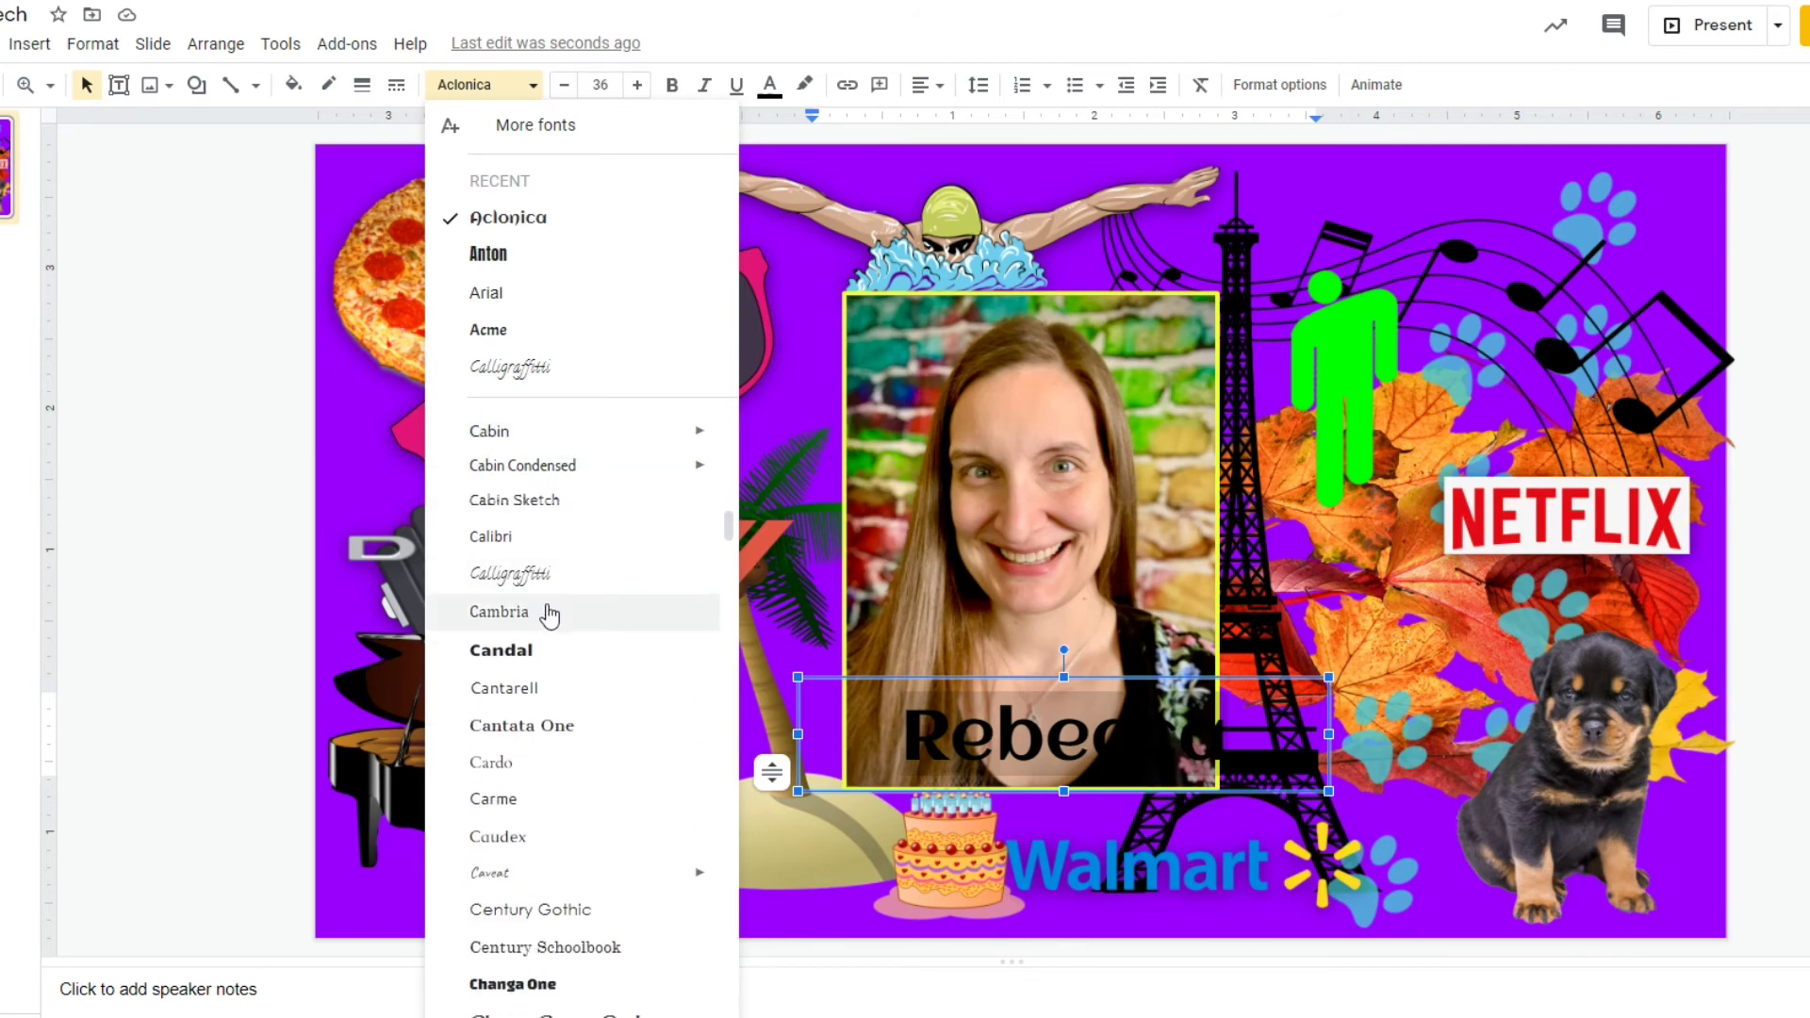
scroll(551, 613, down, 3)
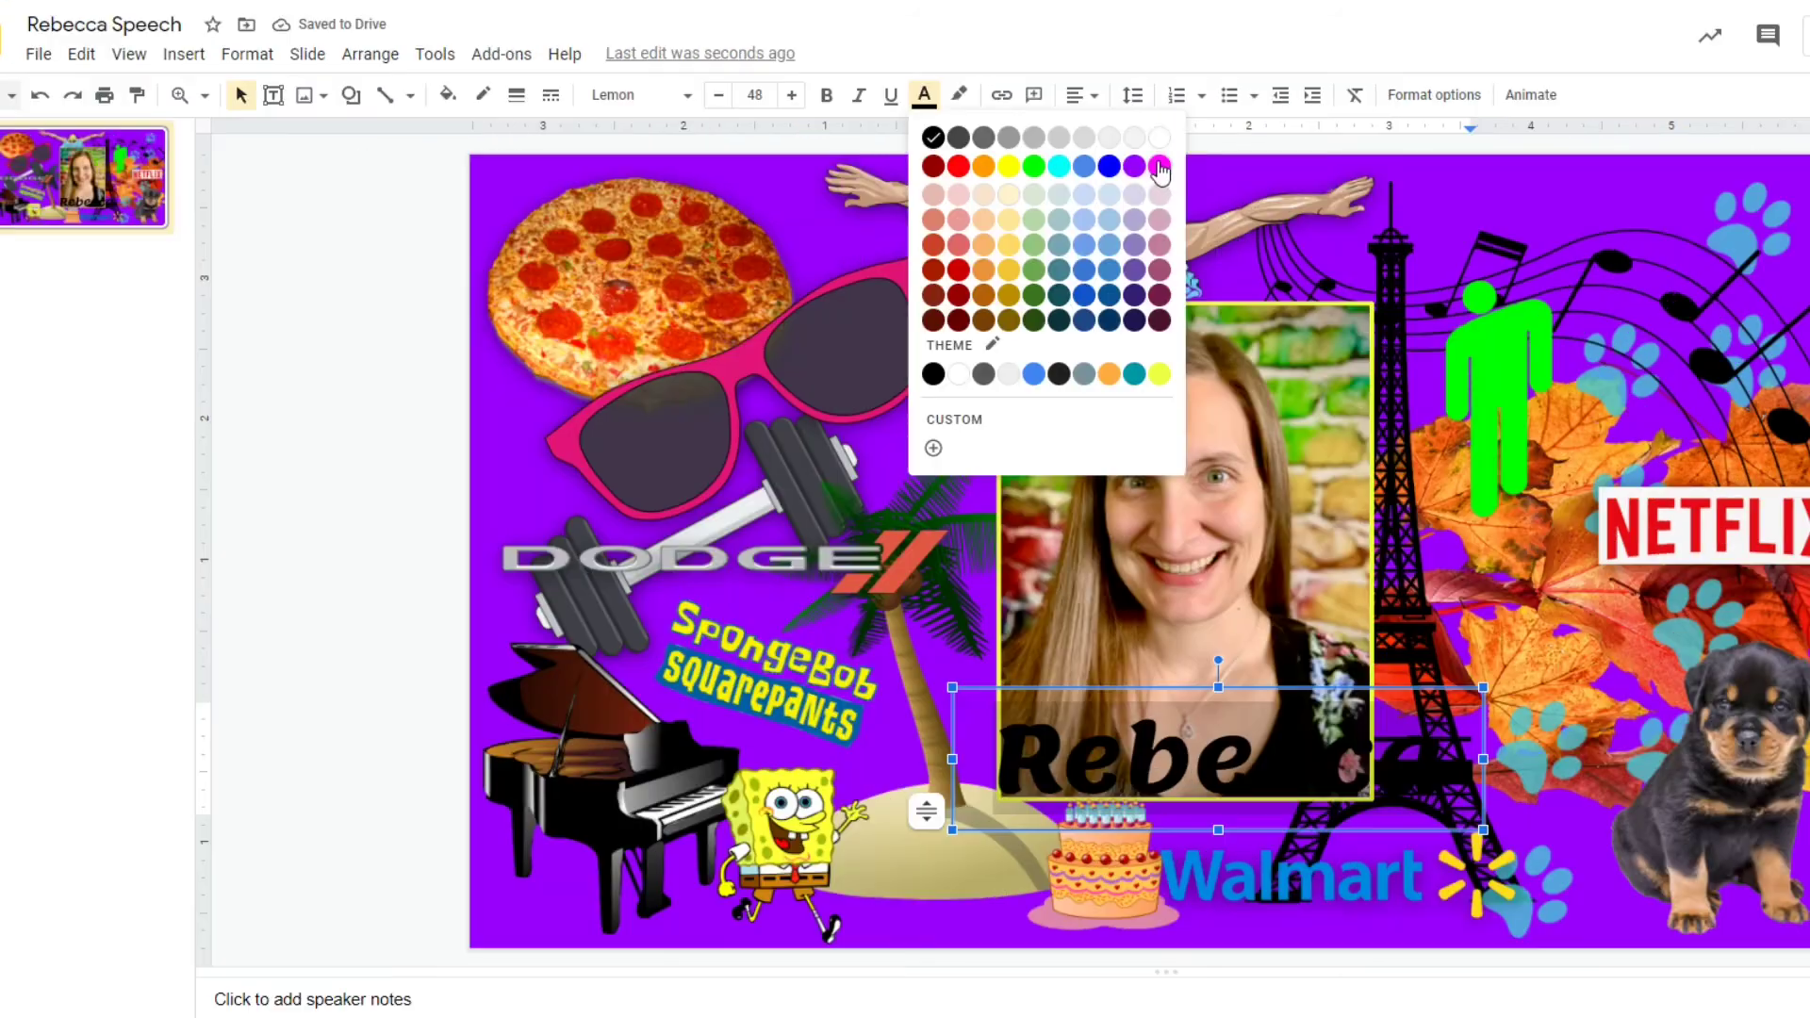
click(1156, 160)
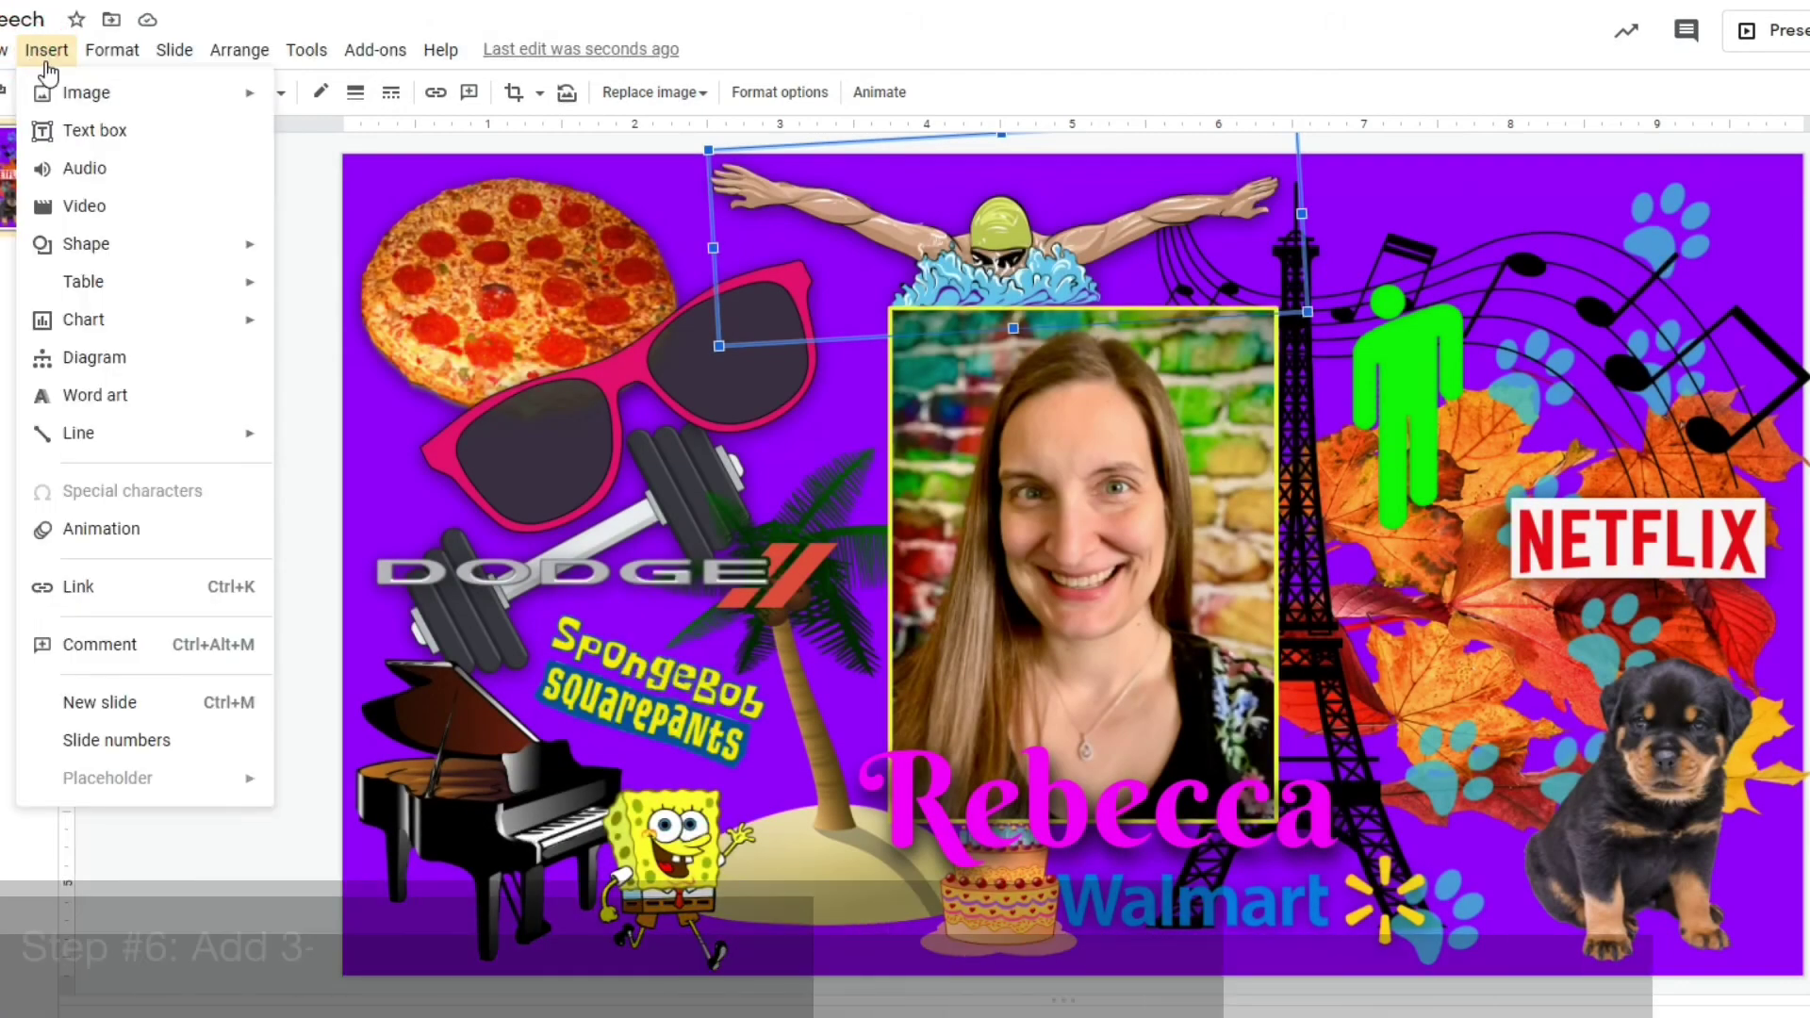
Draw a text box near the top right with the word 'creative', centred at size 26.
click(77, 134)
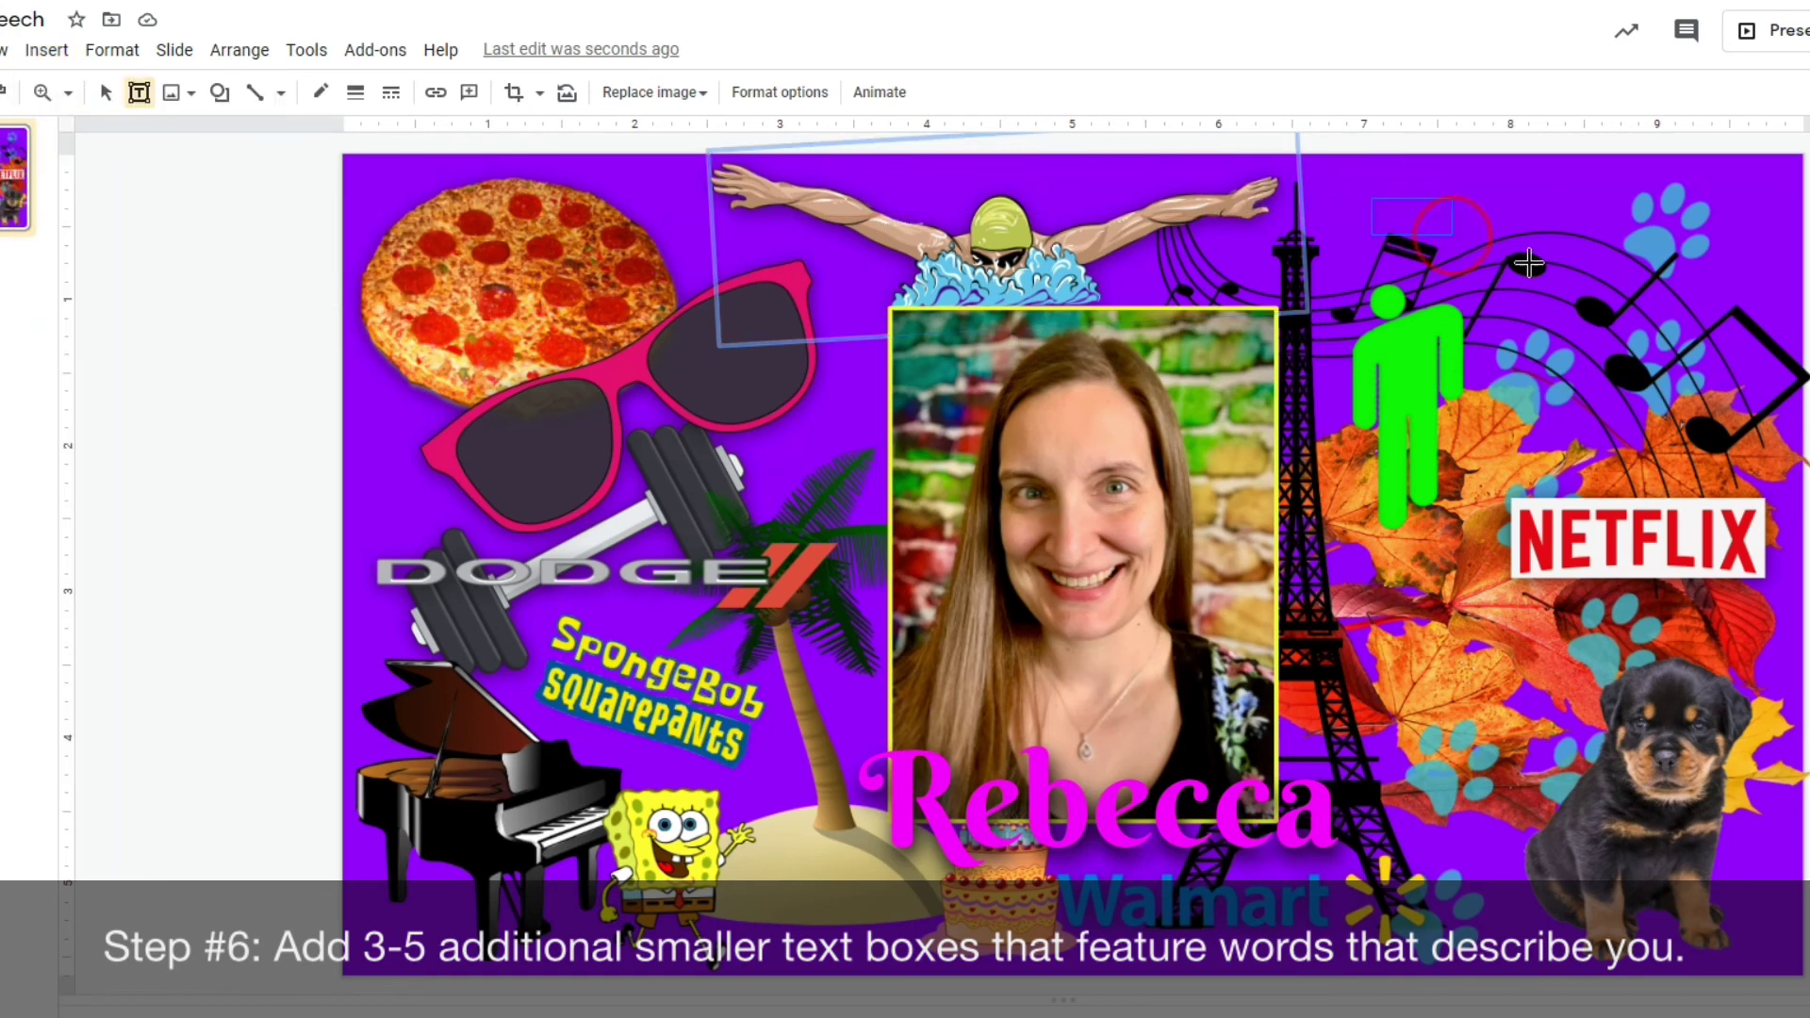
drag(1600, 308, 1602, 311)
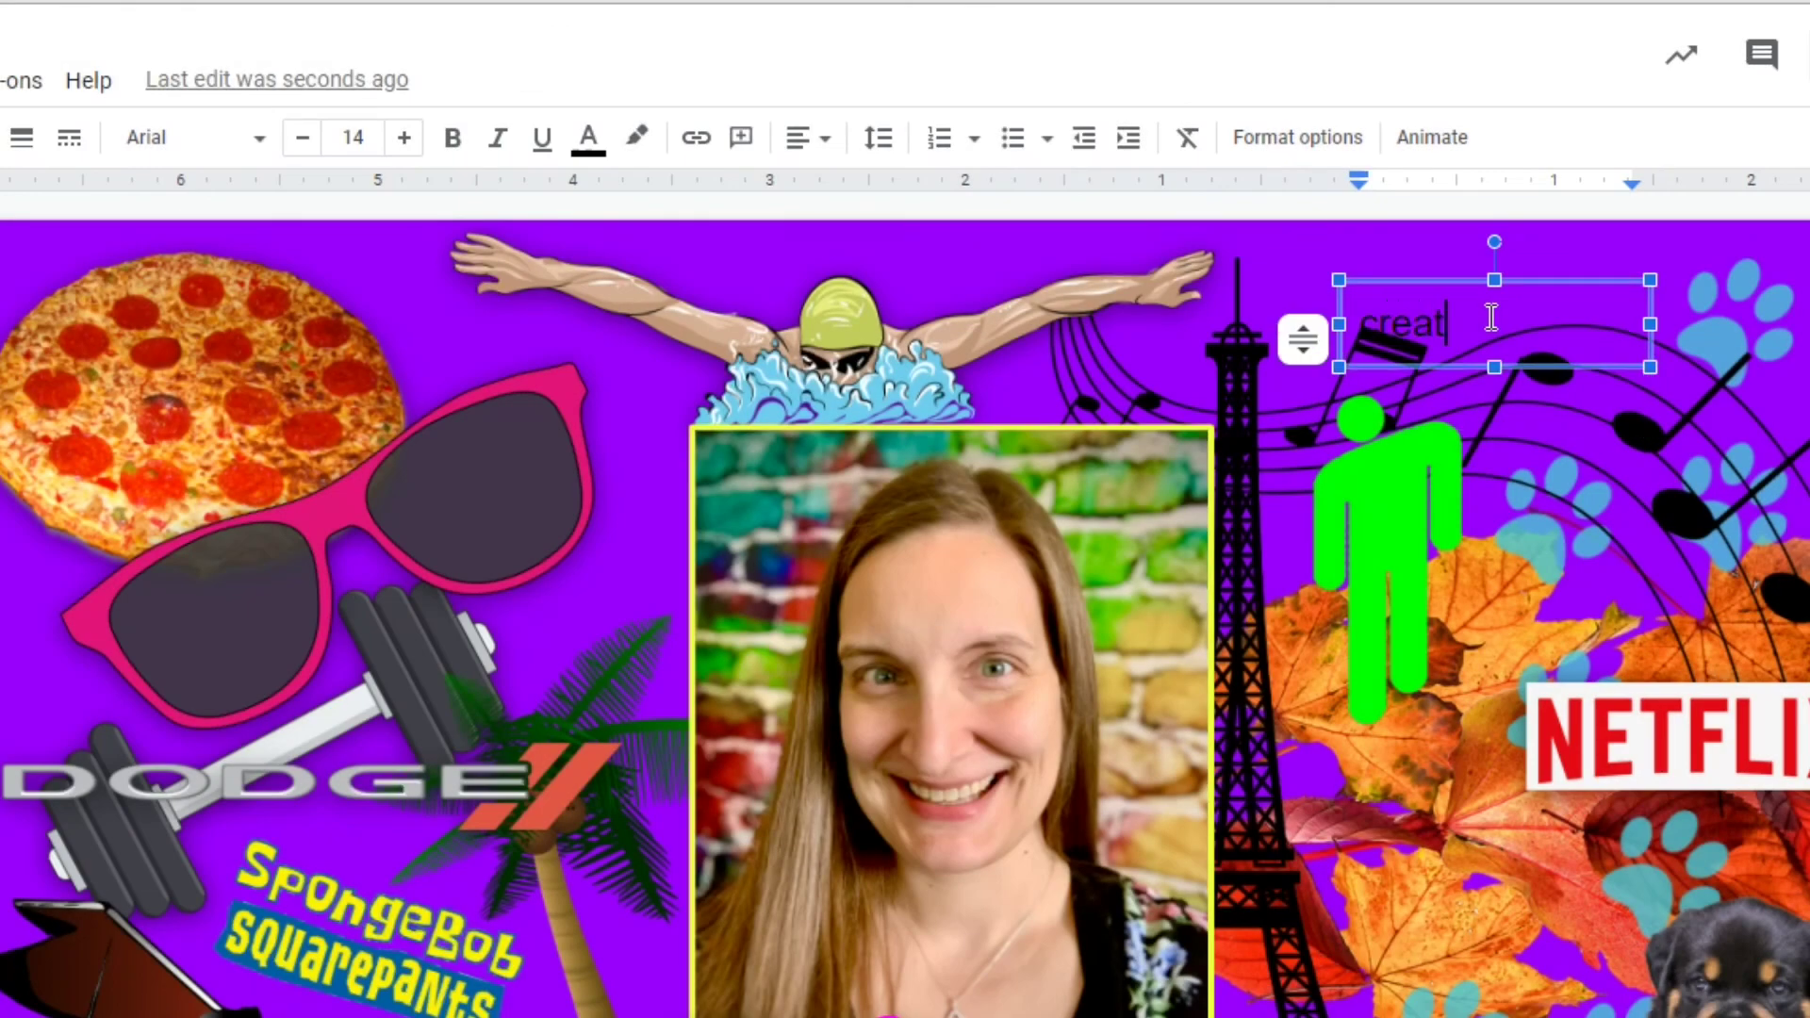
click(808, 138)
click(845, 185)
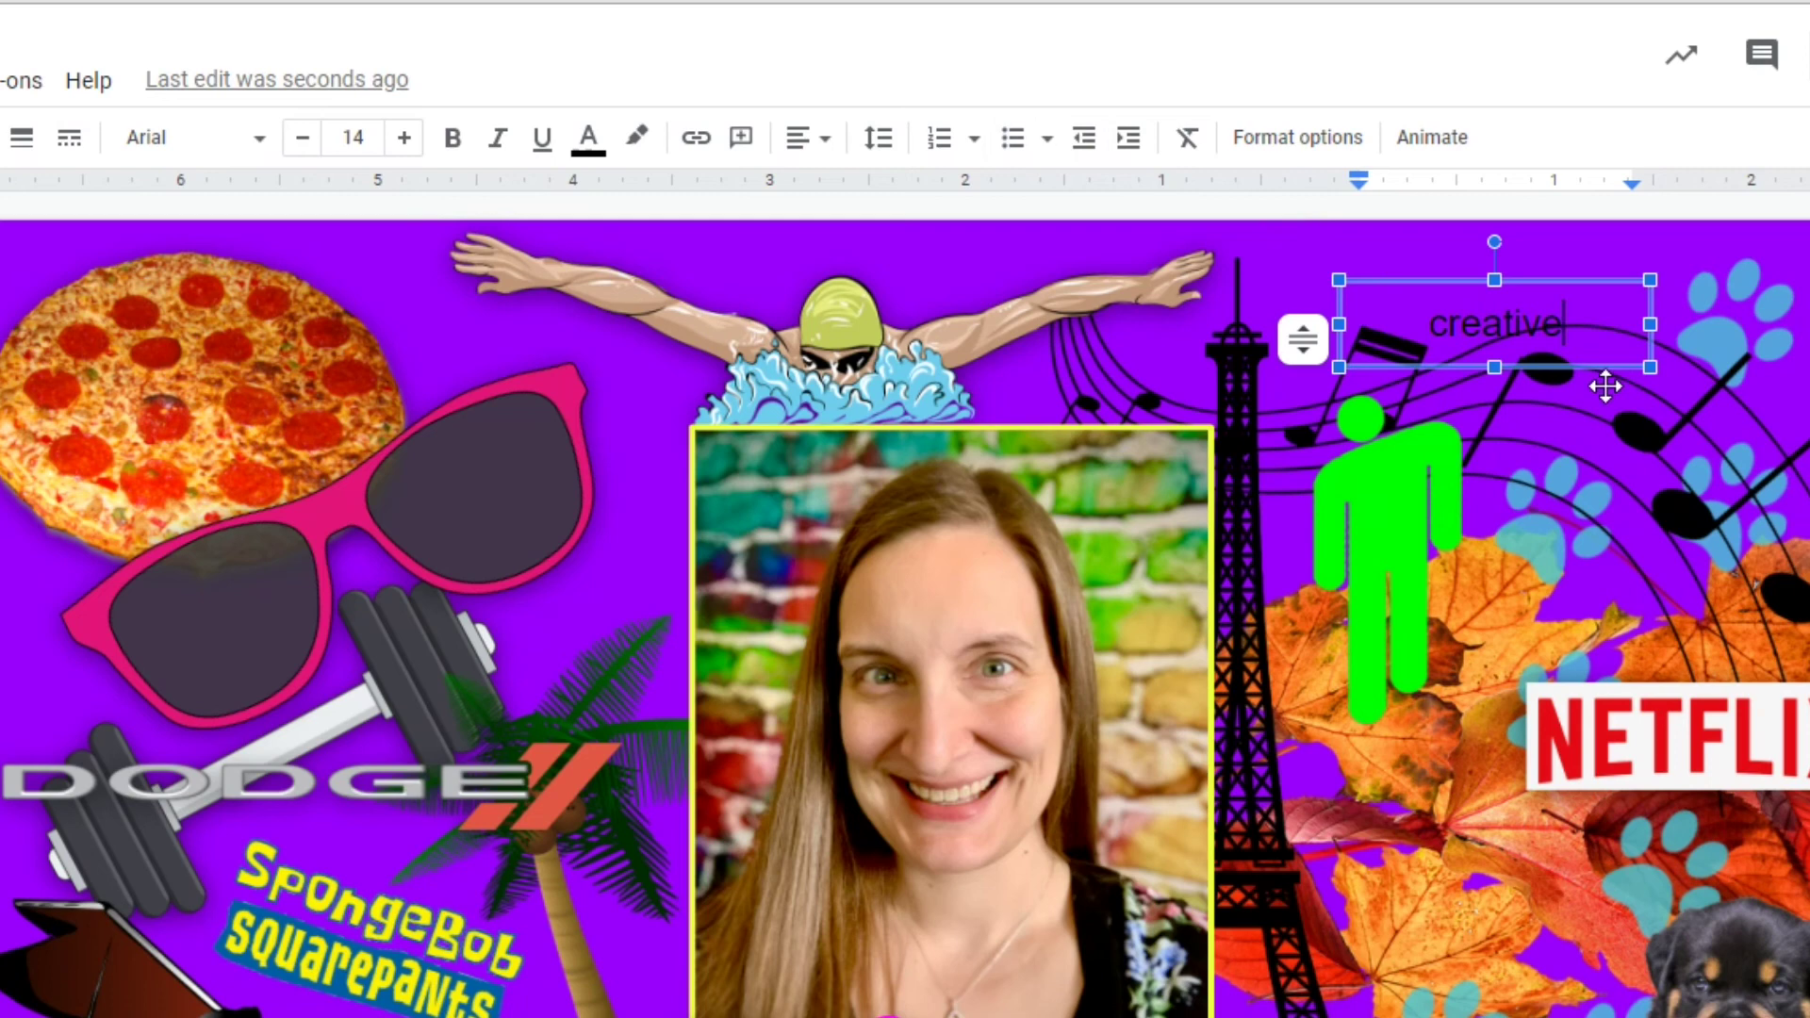
key(ctrl+a)
click(370, 137)
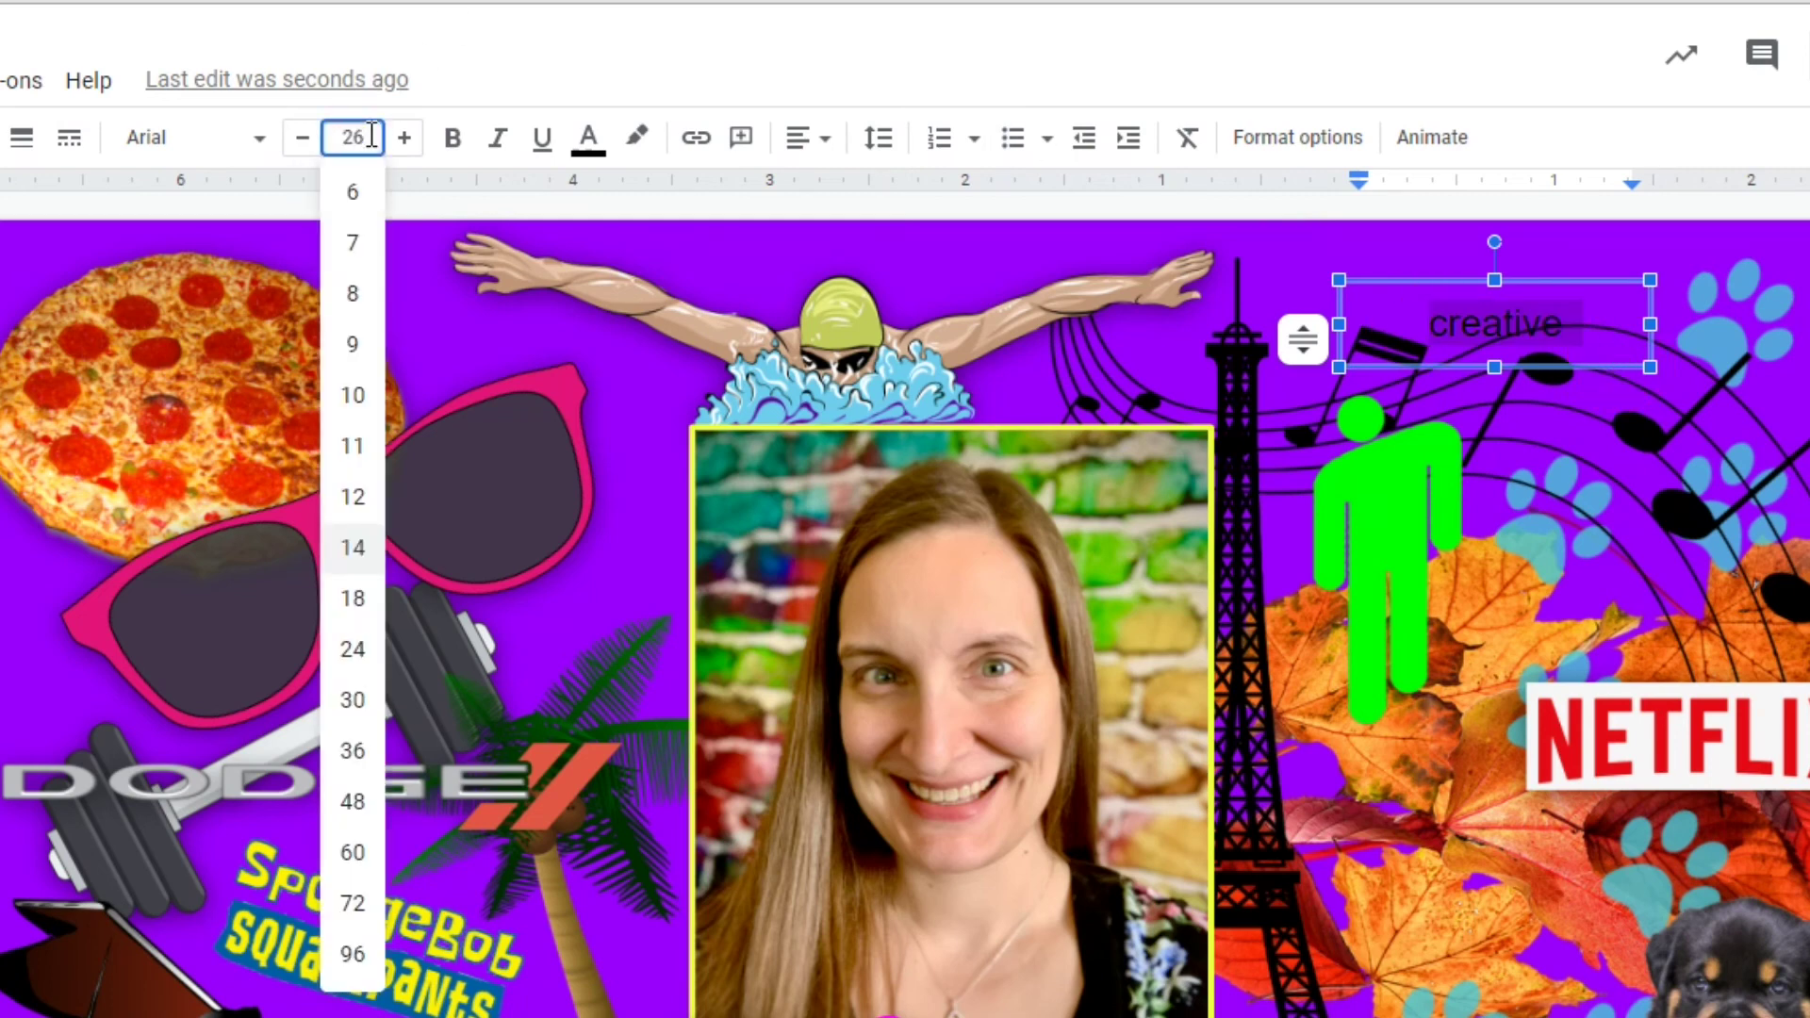
key(Return)
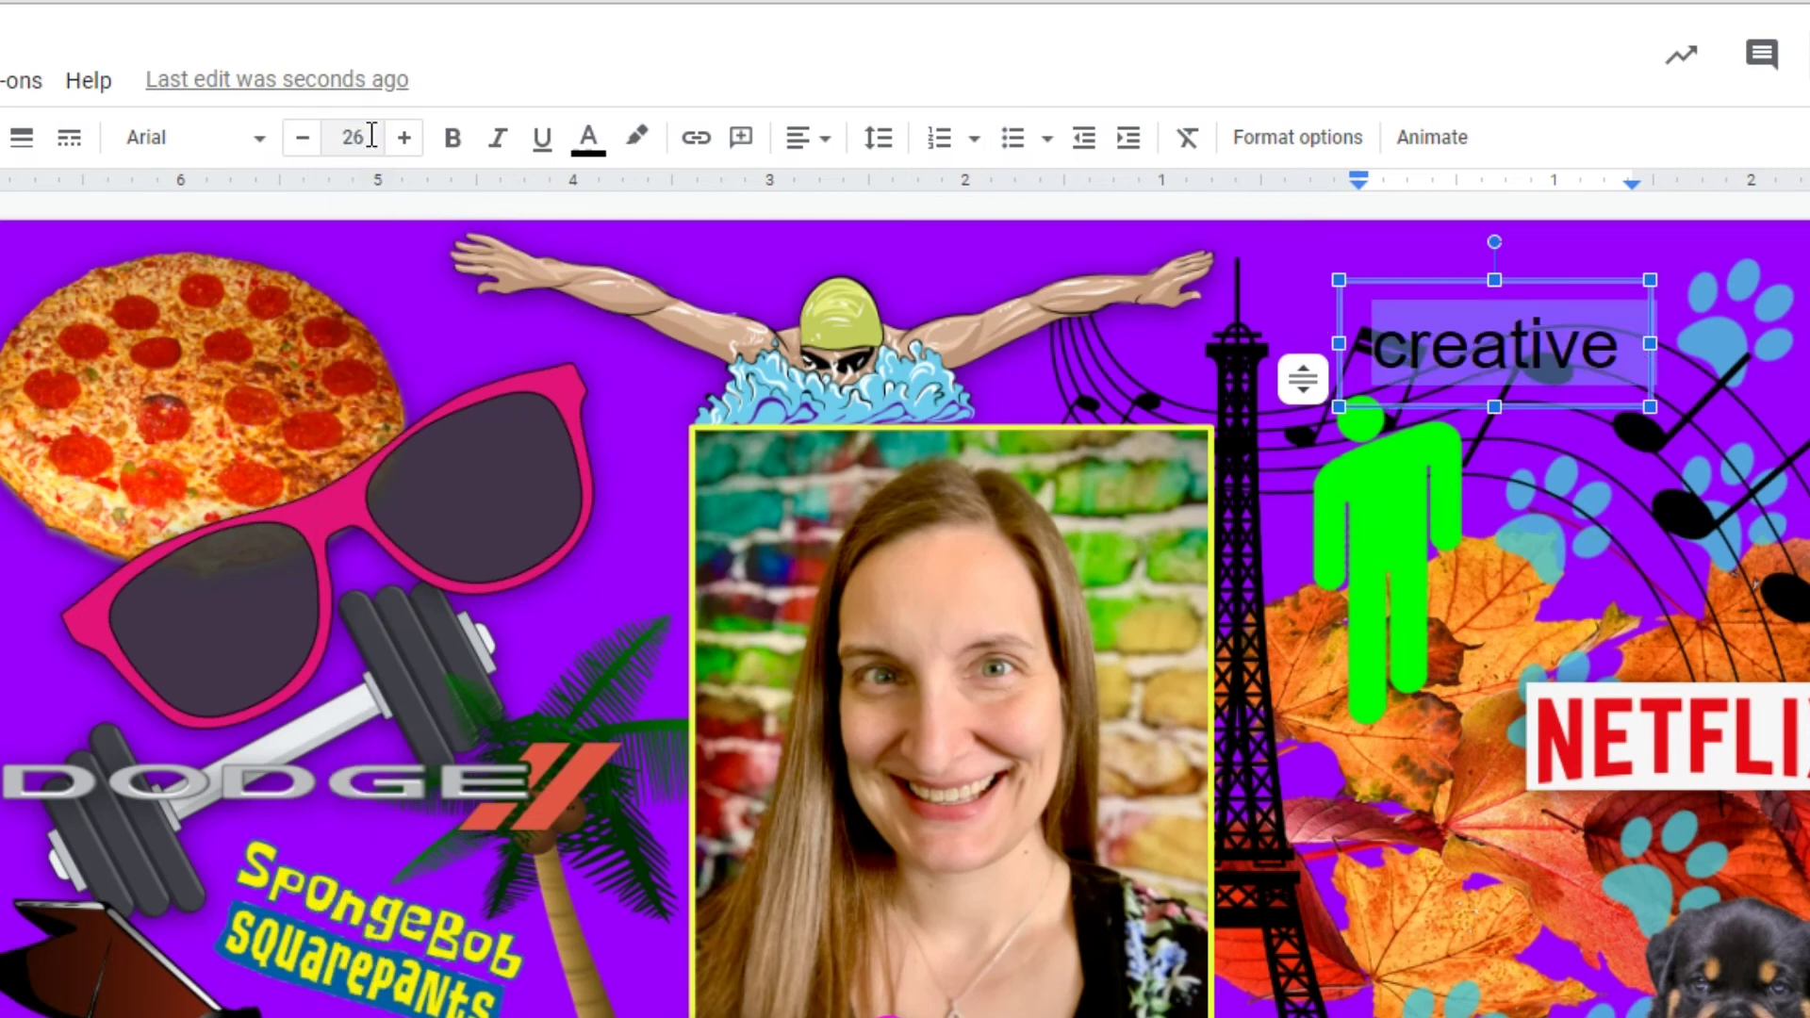
Set 'creative' to the Berkshire Swash font and colour it yellow.
click(238, 141)
click(297, 325)
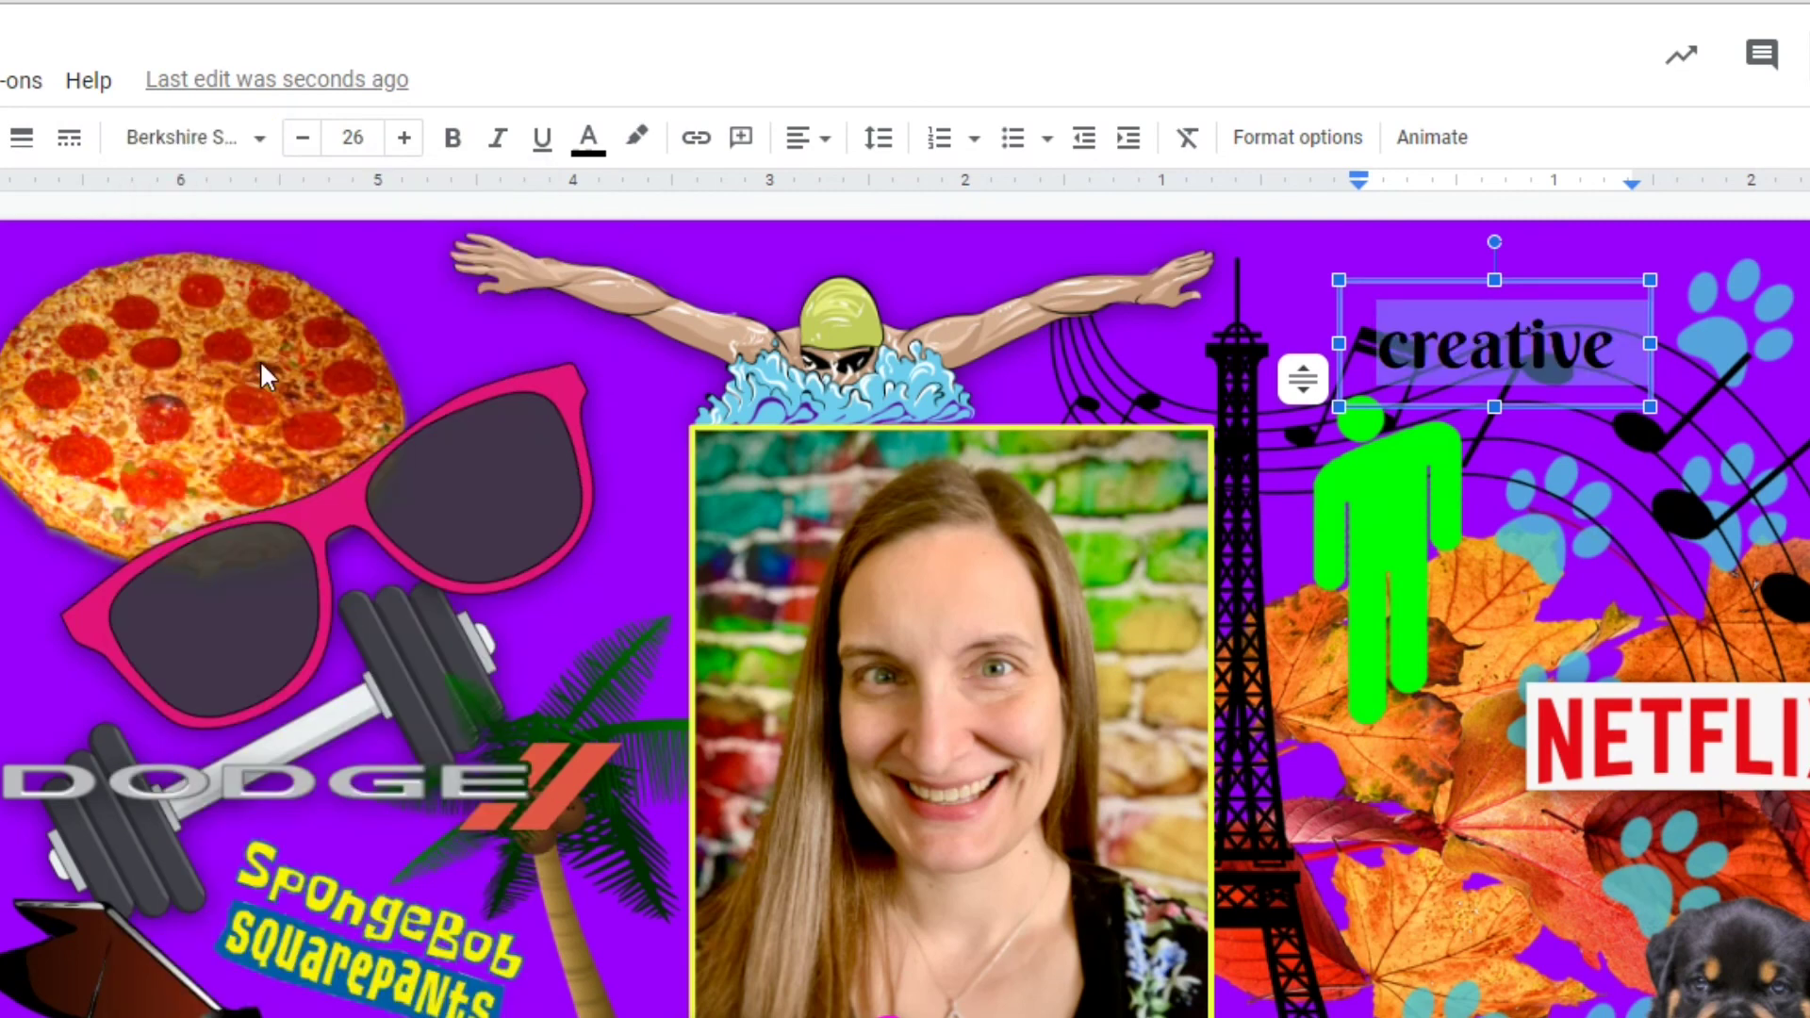
click(588, 136)
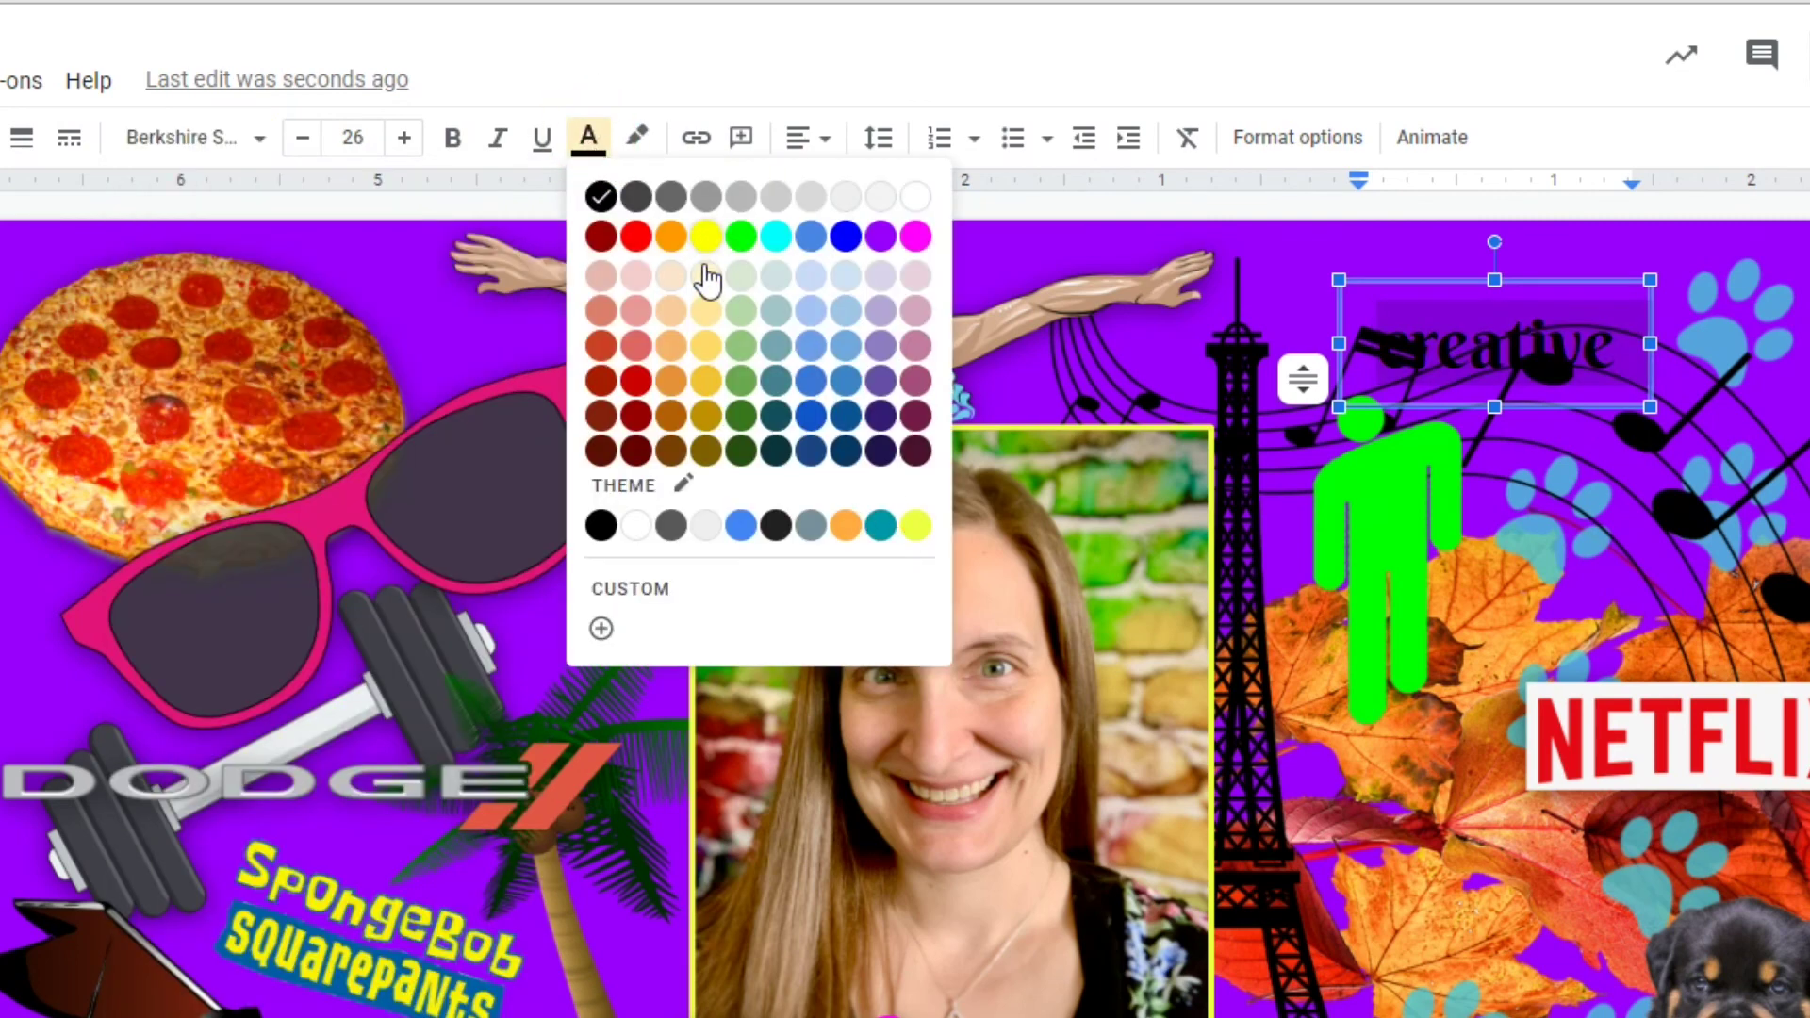
click(915, 525)
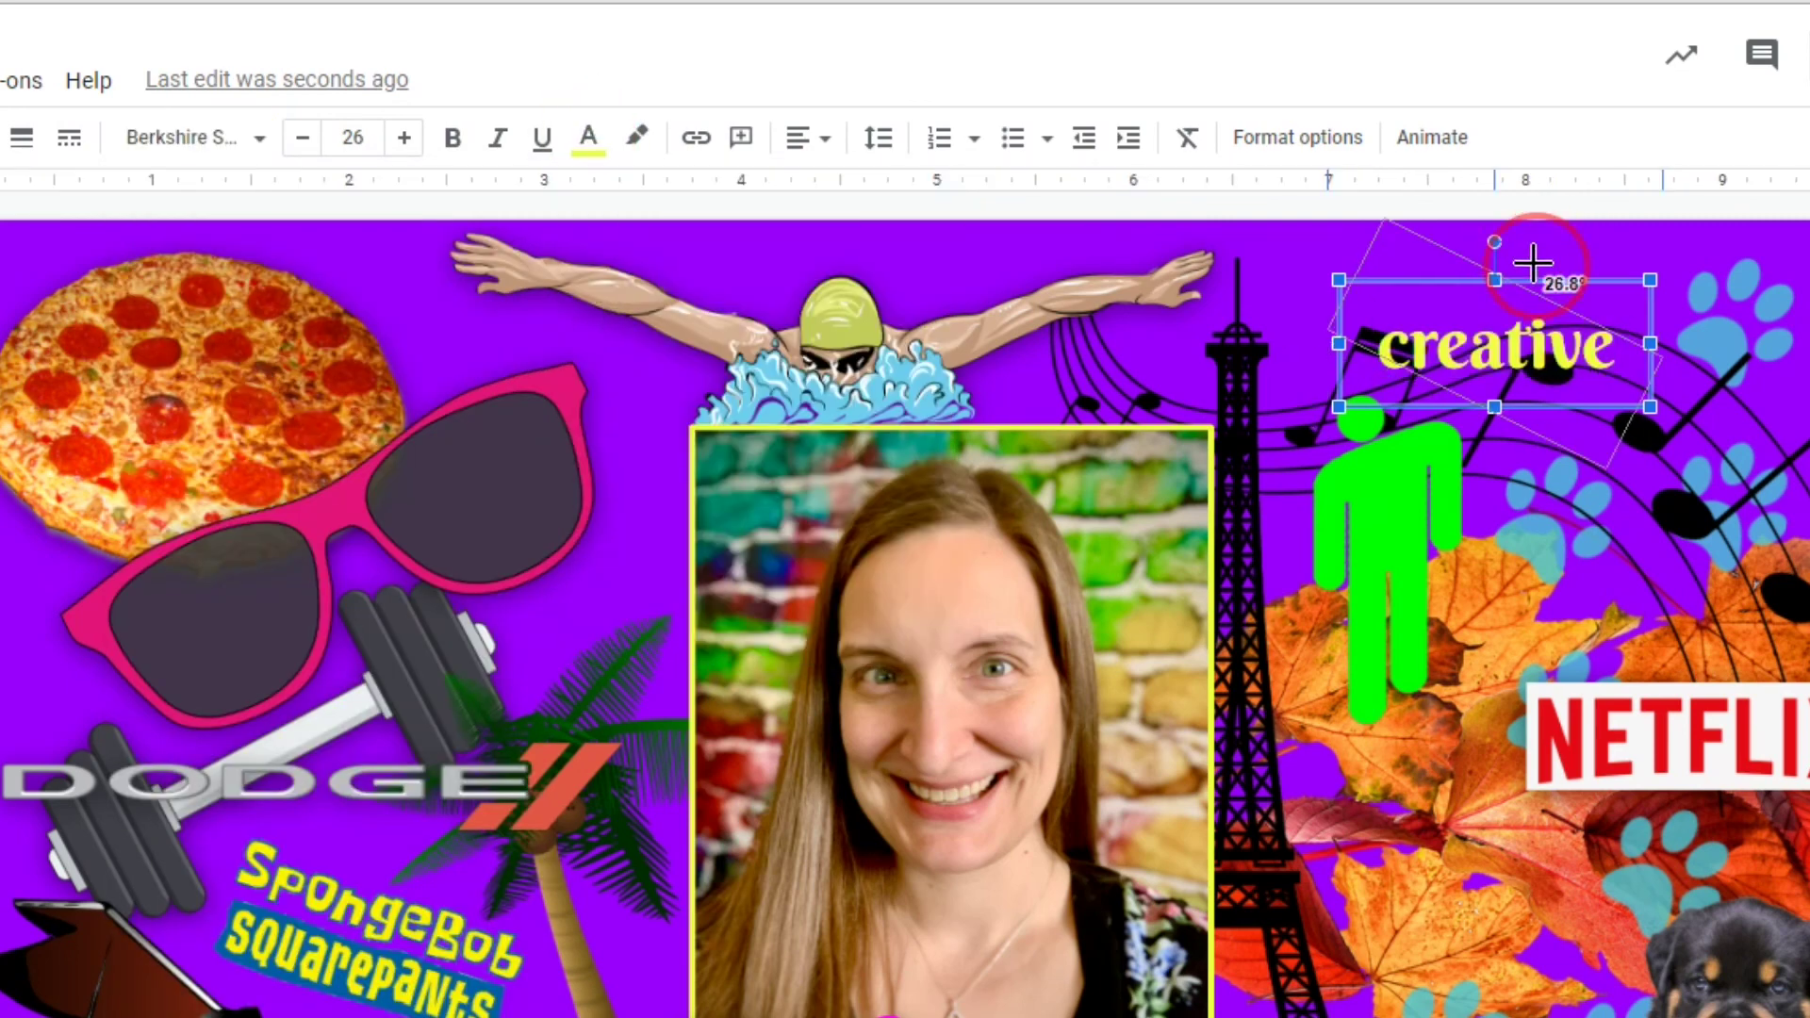